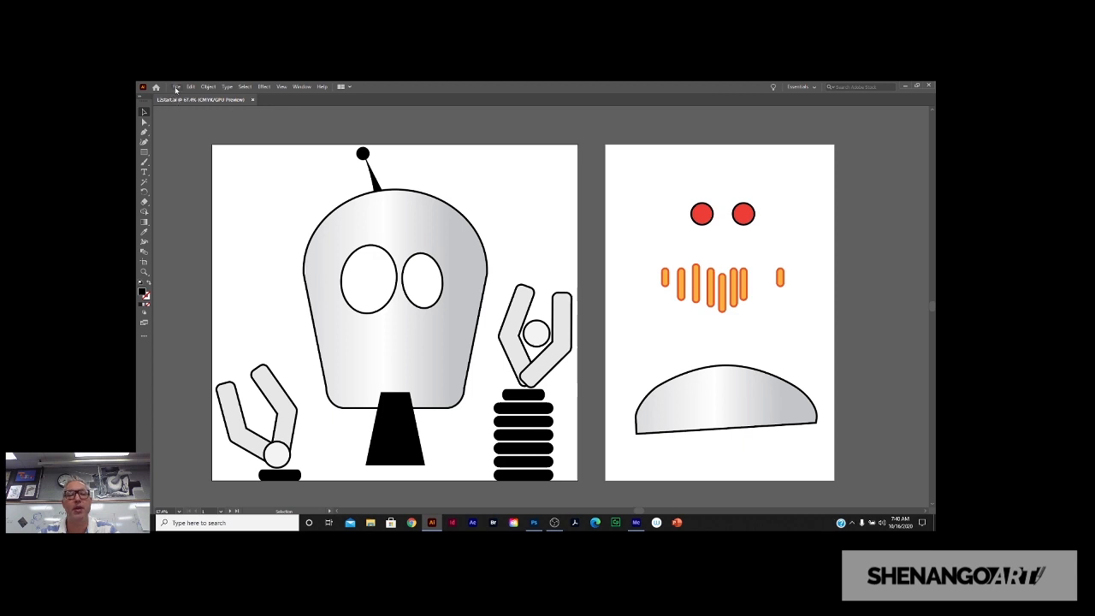
Start saving a copy of the drawing under a new file name made of "L2" and the author's last name.
click(175, 87)
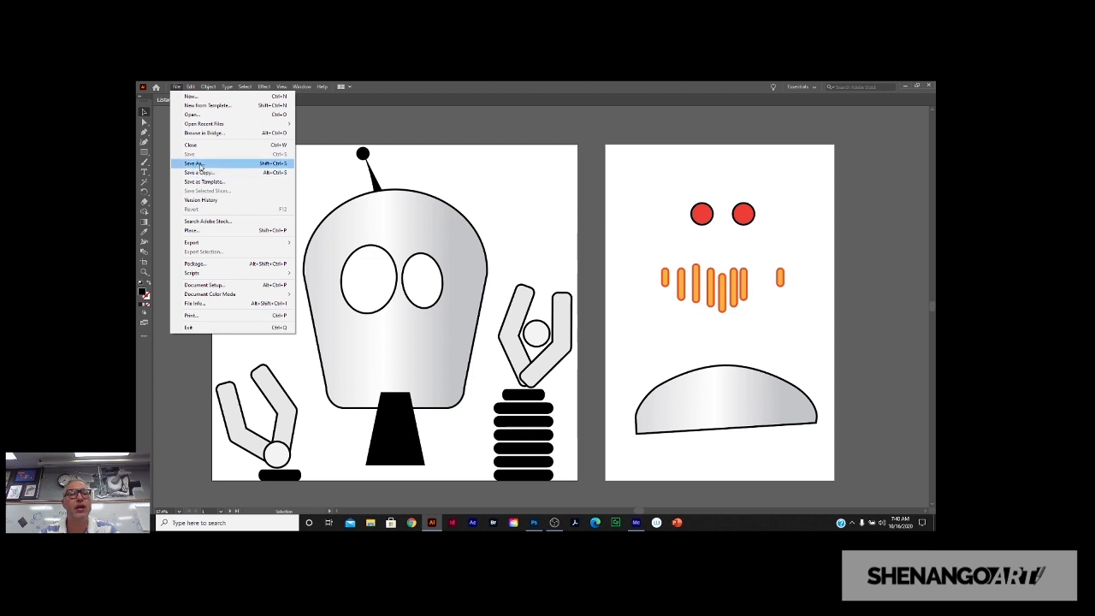
click(197, 163)
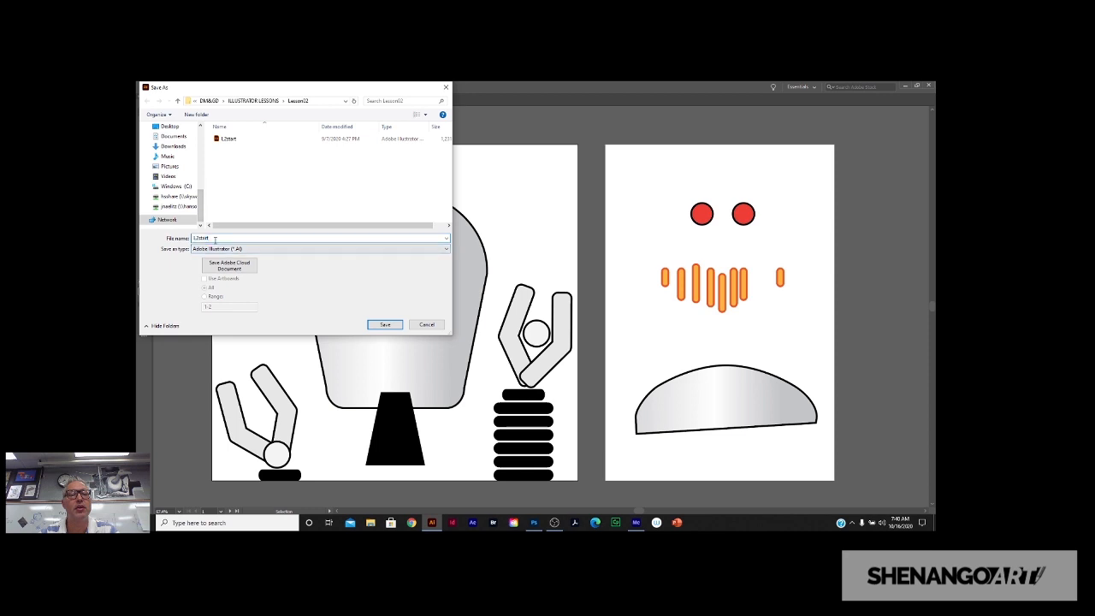
text(L)
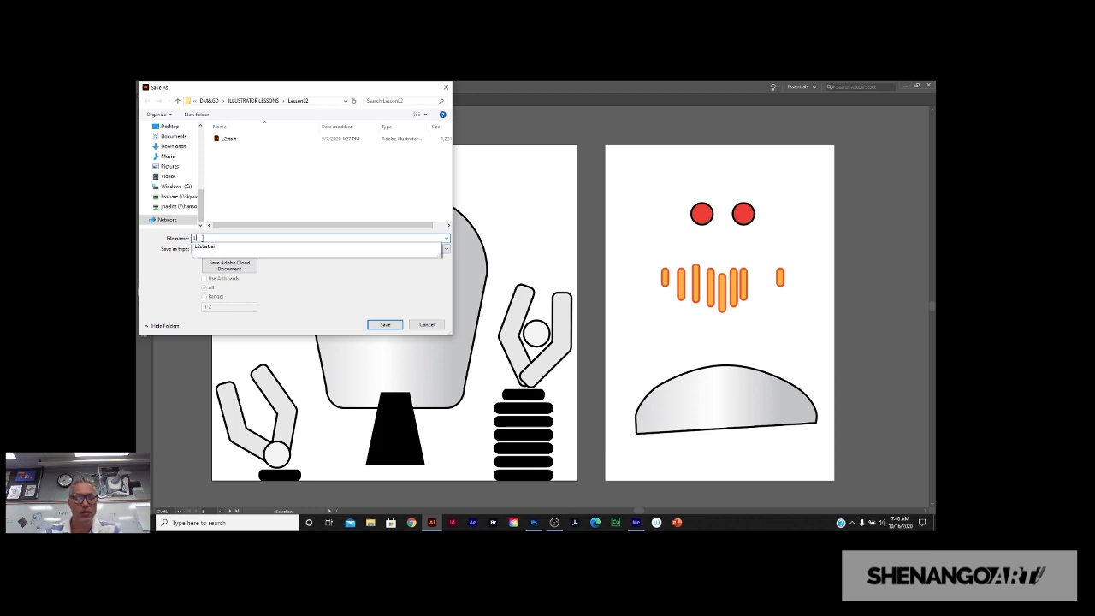
text(2 Nil)
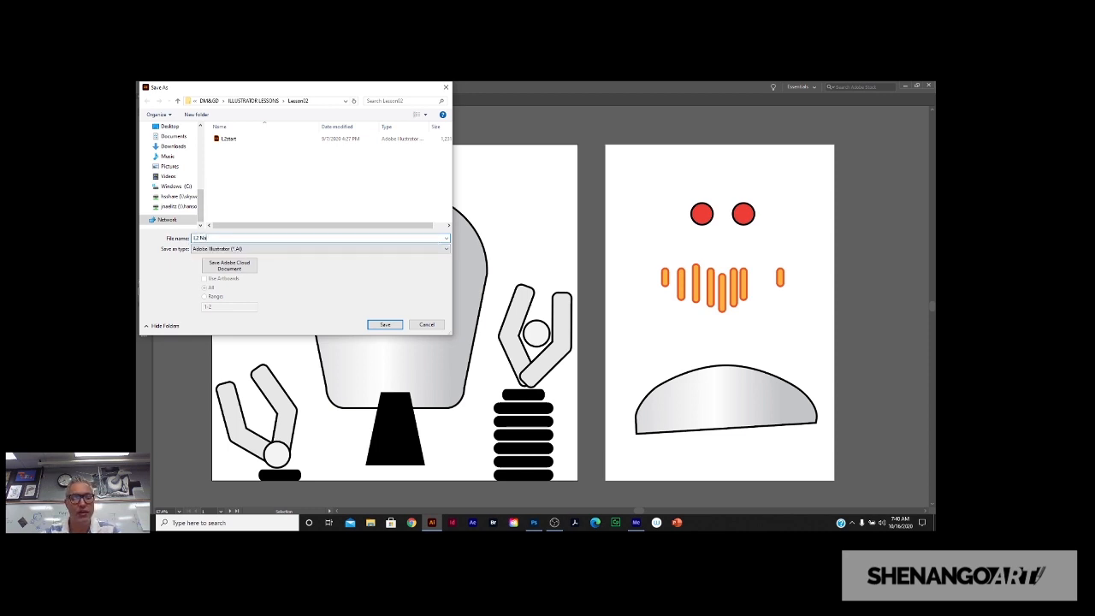
text(litz)
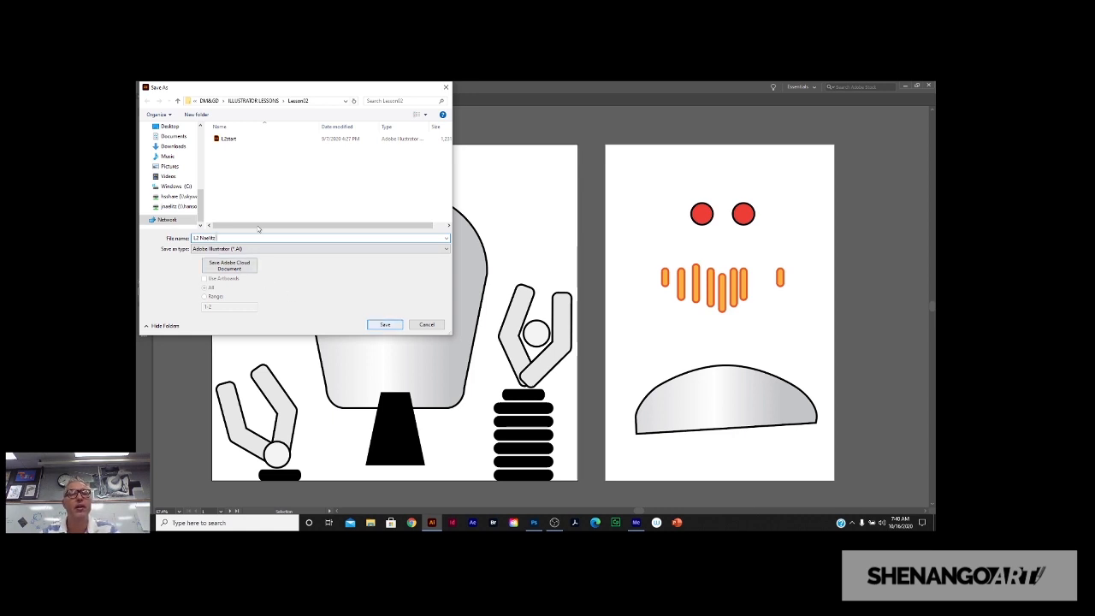
Create a new folder inside Lesson02 from the save dialog, keeping the default folder name.
drag(202, 206, 201, 121)
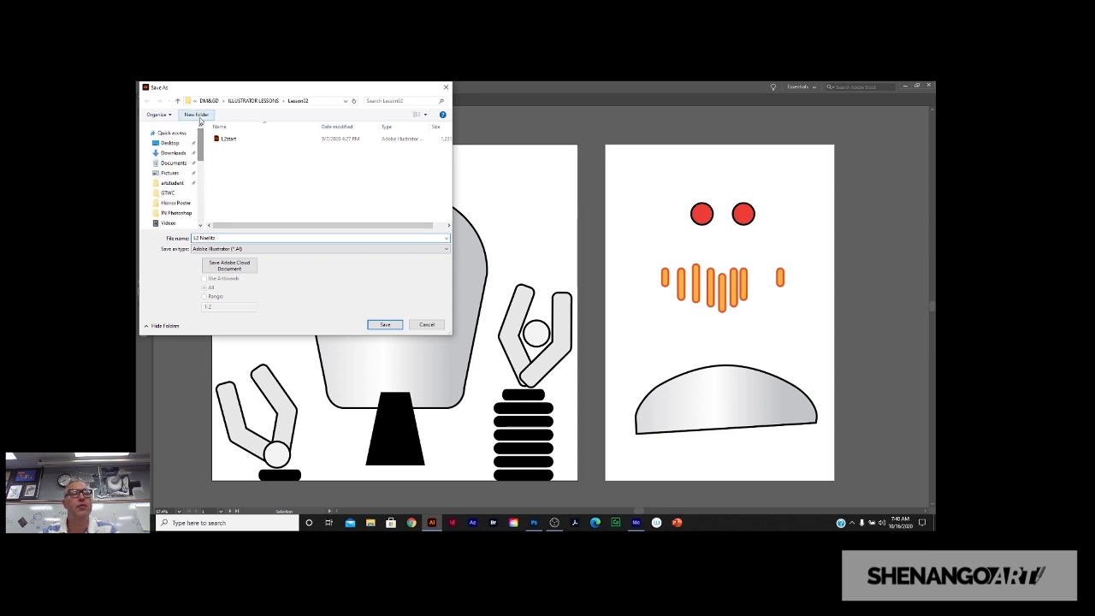
click(197, 115)
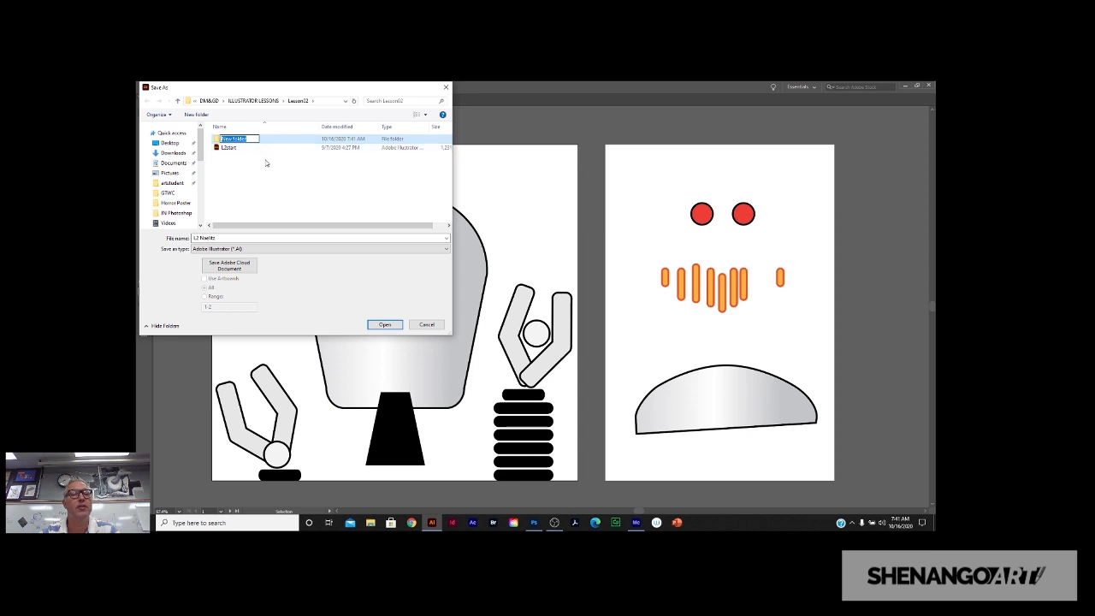
key(Return)
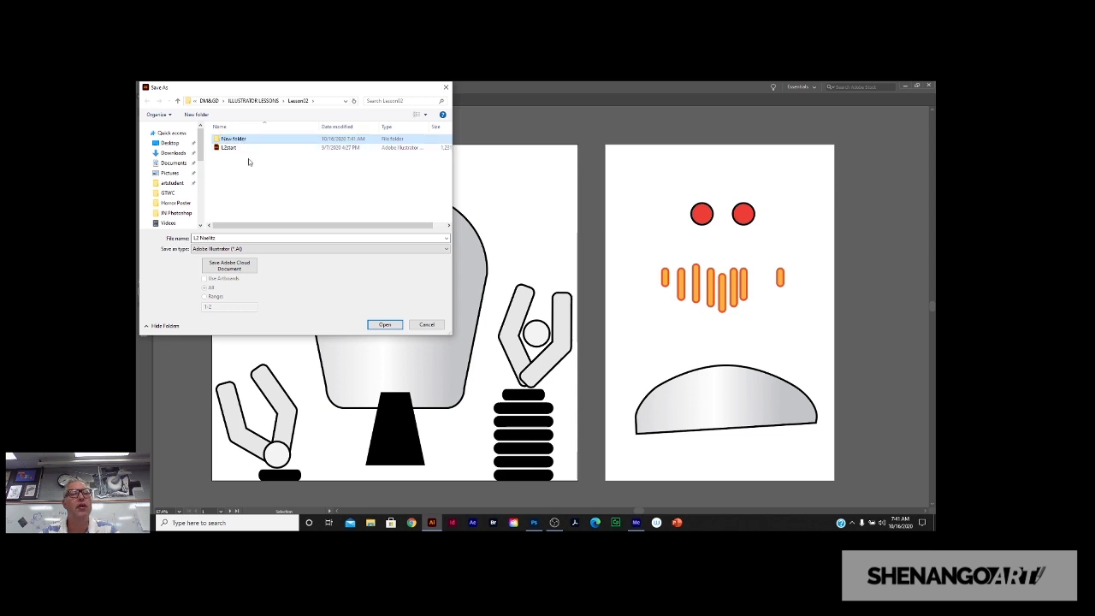
click(240, 142)
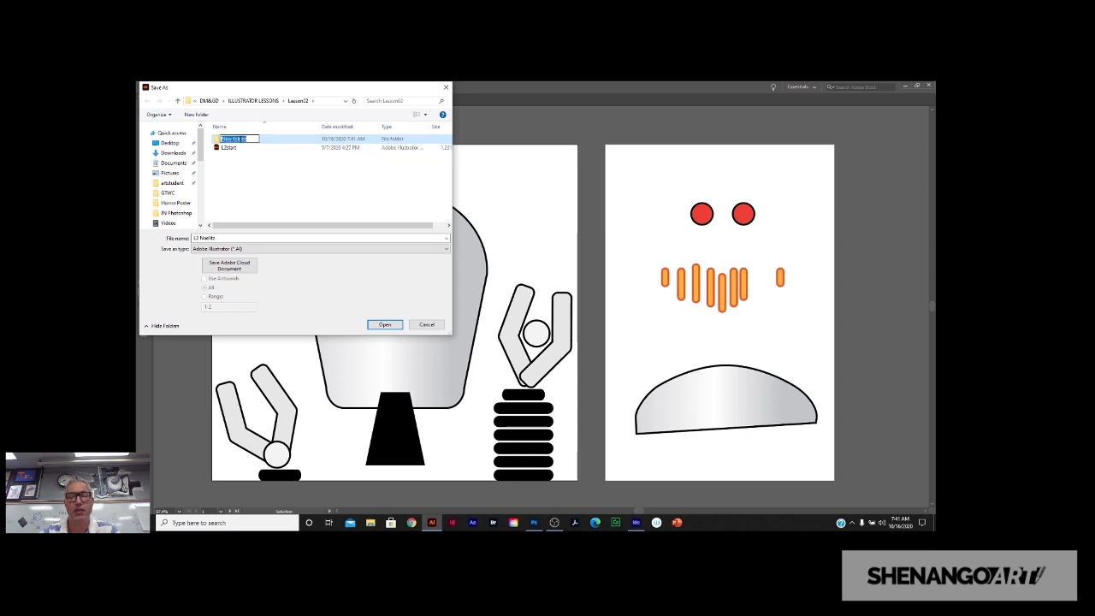
click(253, 181)
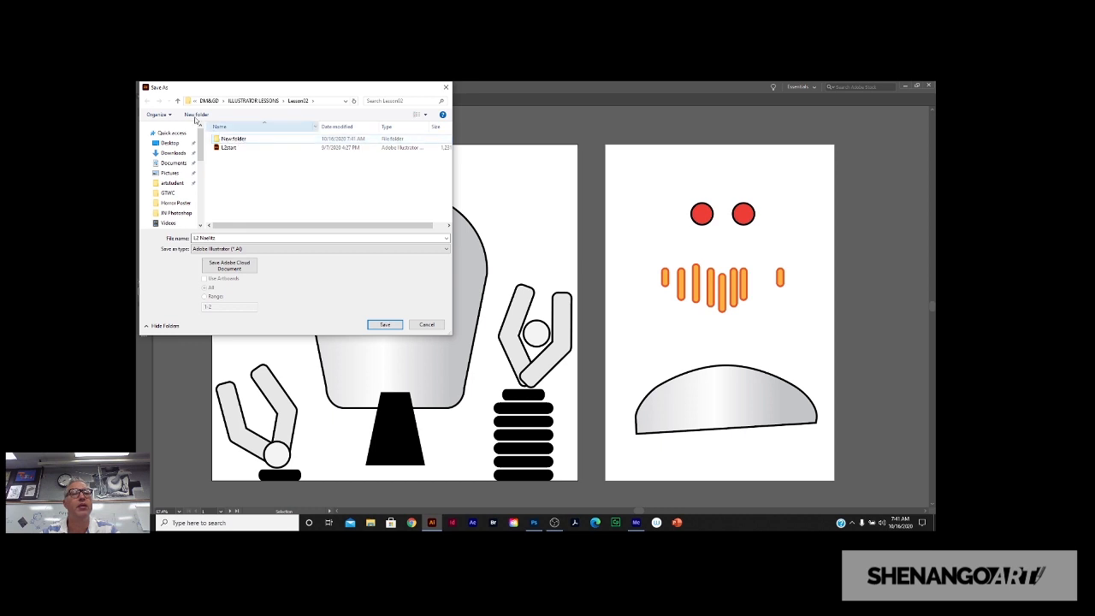
Change the save location to the Desktop and create a folder there named "Illustrator Work".
click(171, 142)
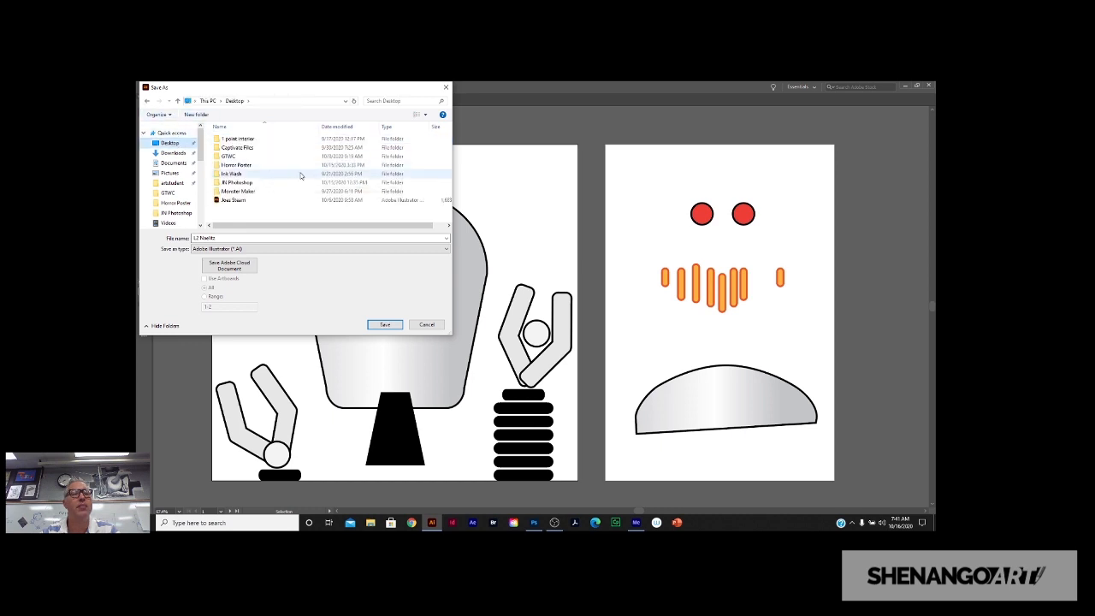
click(196, 114)
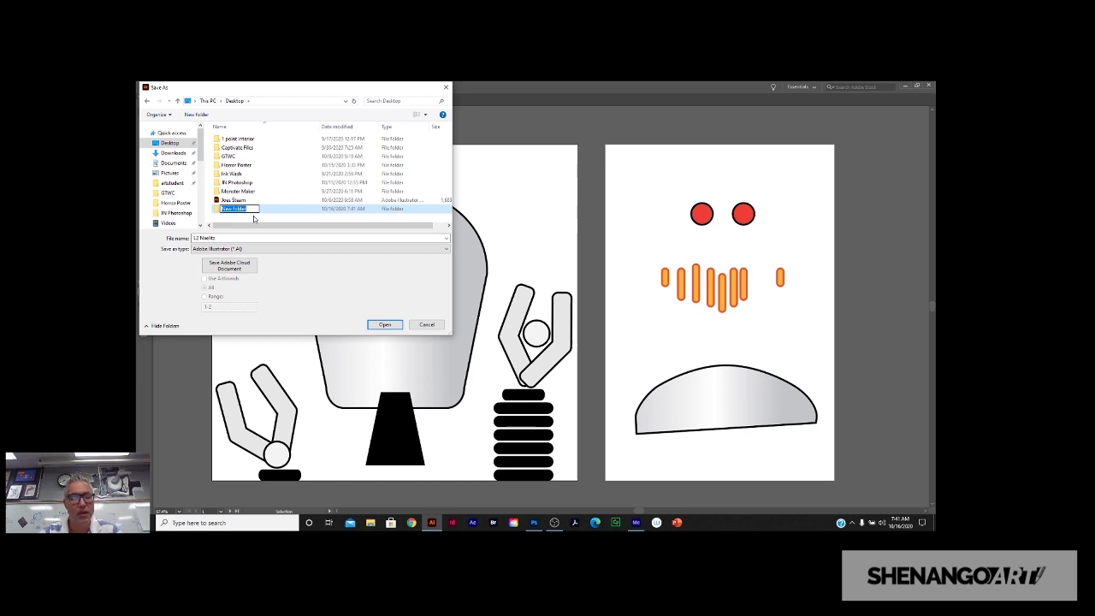
text(E)
text(llustra)
text(tor)
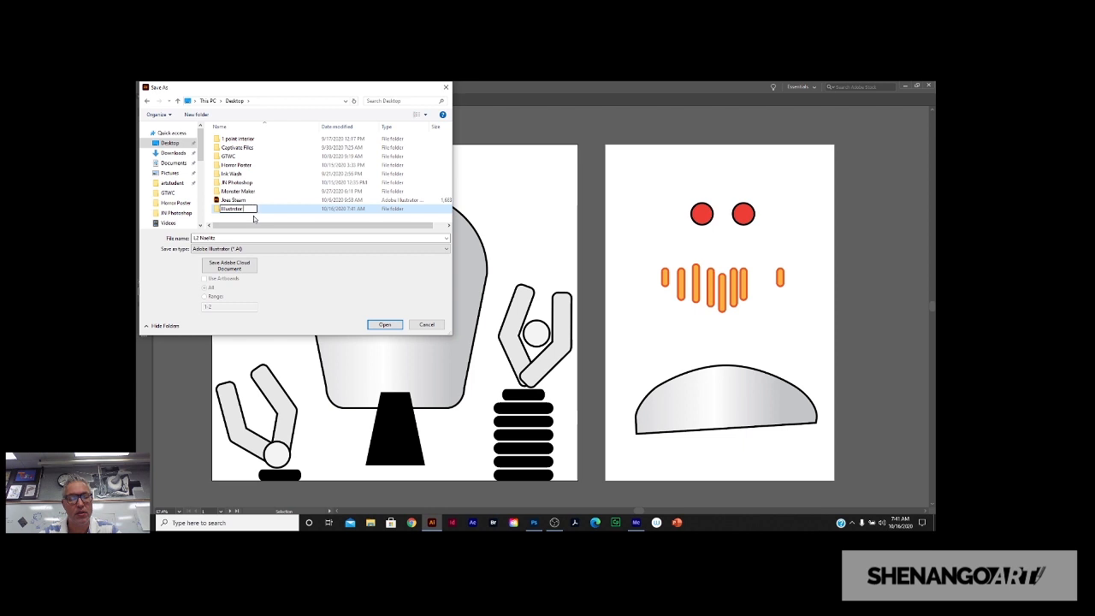
text( Work)
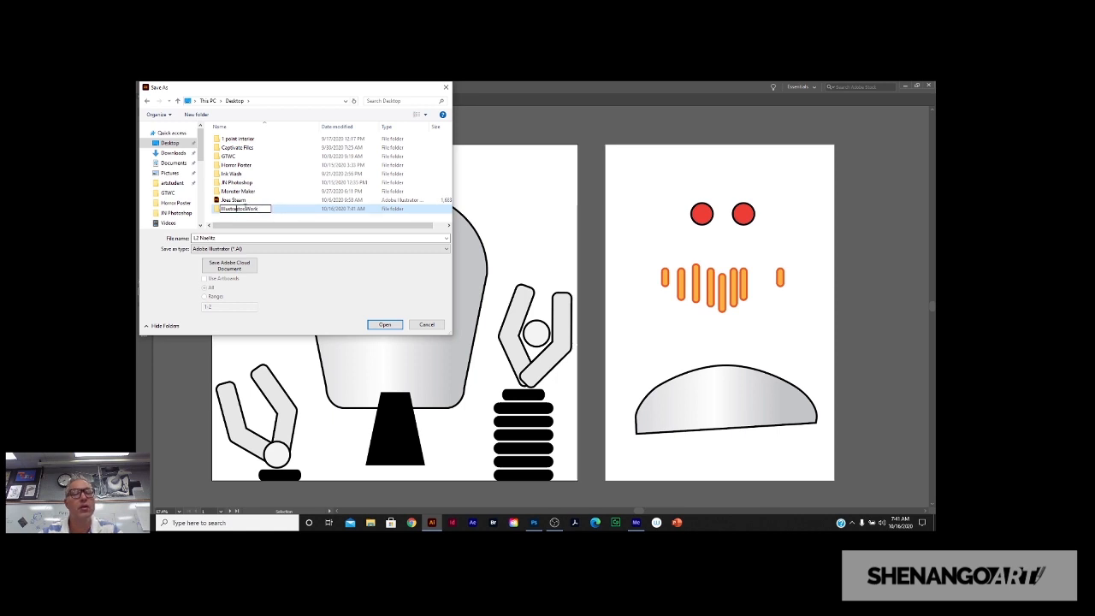
key(Return)
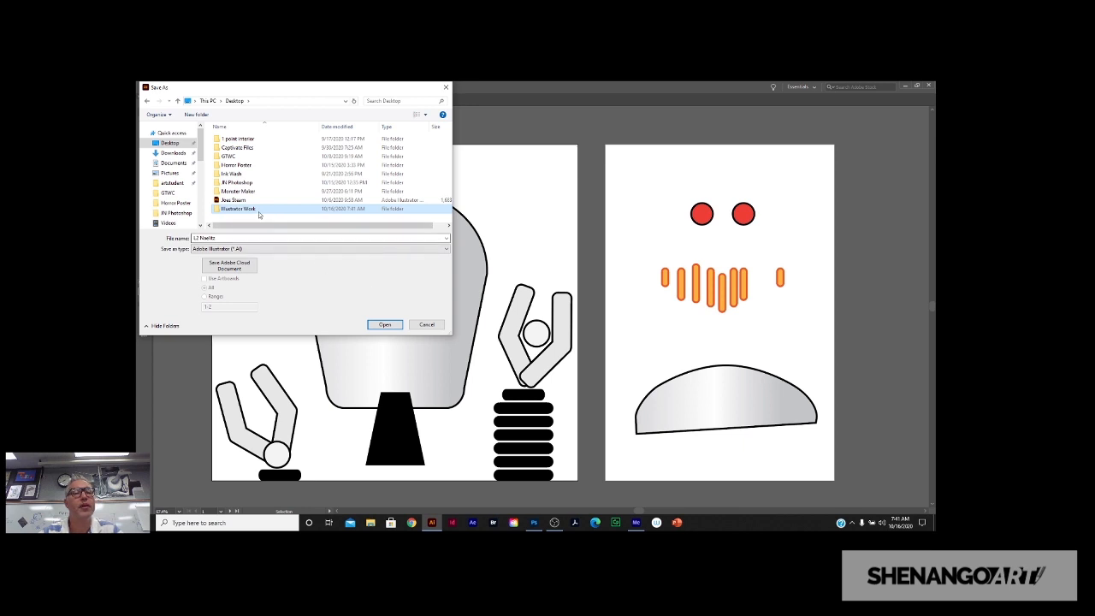
Open the Illustrator Work folder and save the drawing in it as an Adobe Illustrator file.
double_click(299, 208)
click(385, 324)
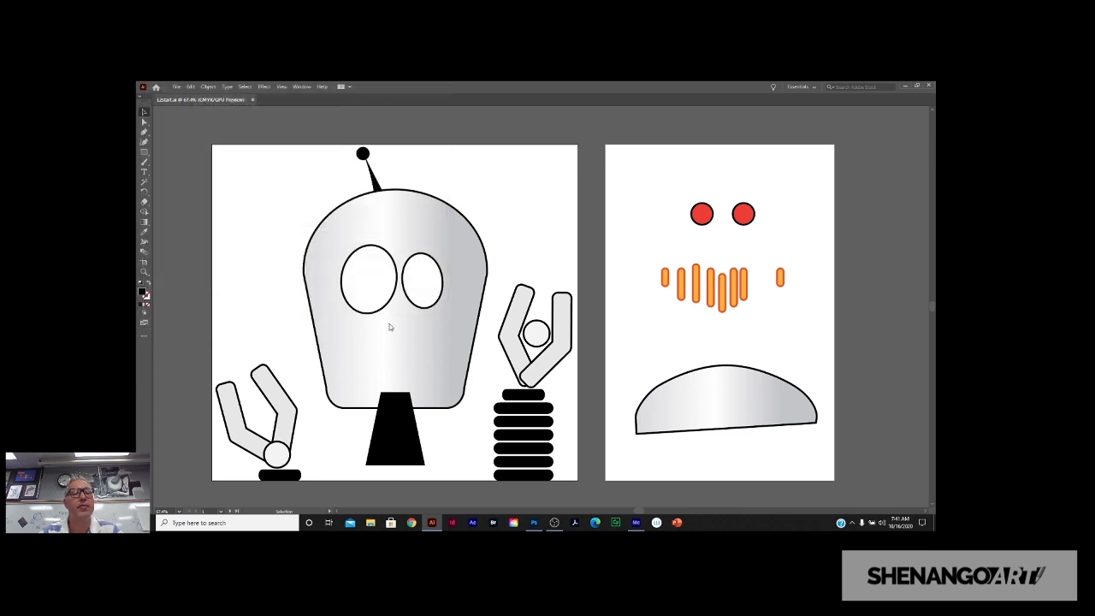
click(546, 379)
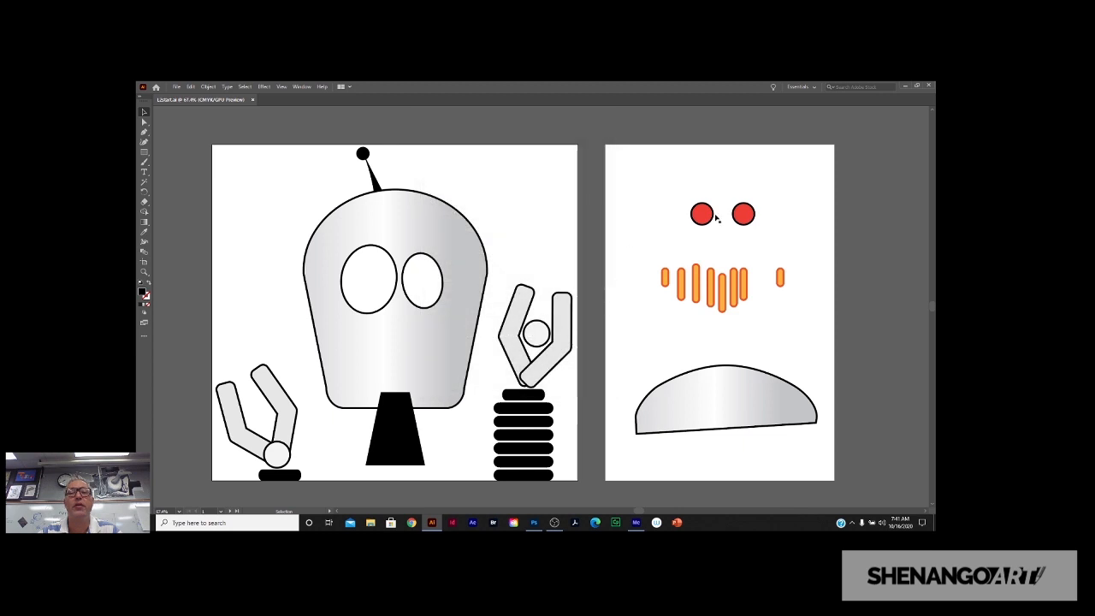
Show the desktop and line up the Illustrator Work, Horror Poster and GTWC folders and the Drawing the Portrait file in the Monster Maker folder's row.
click(906, 87)
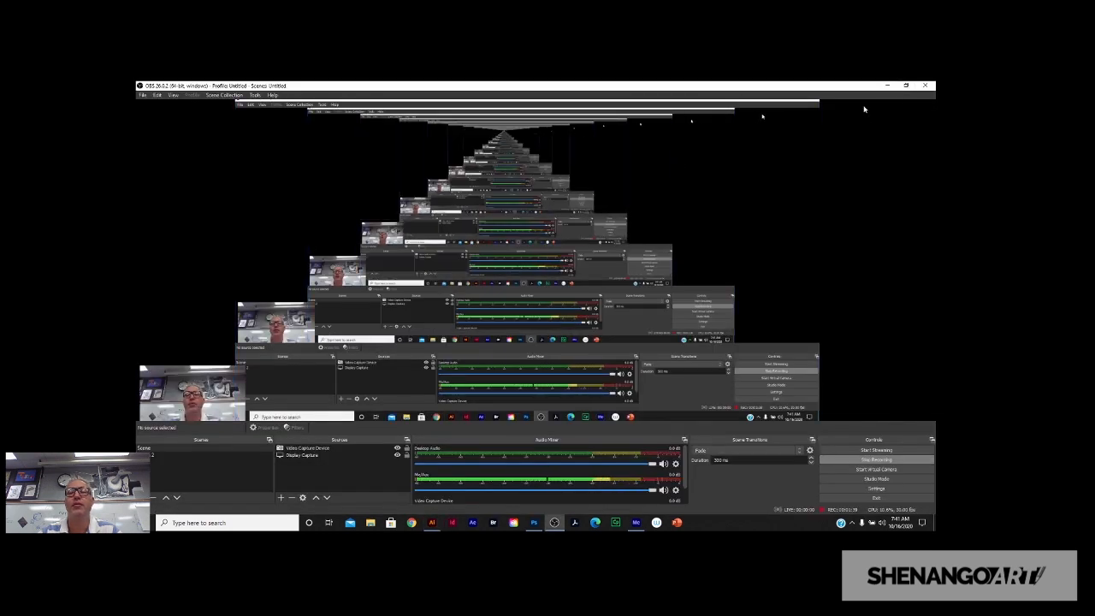
click(888, 87)
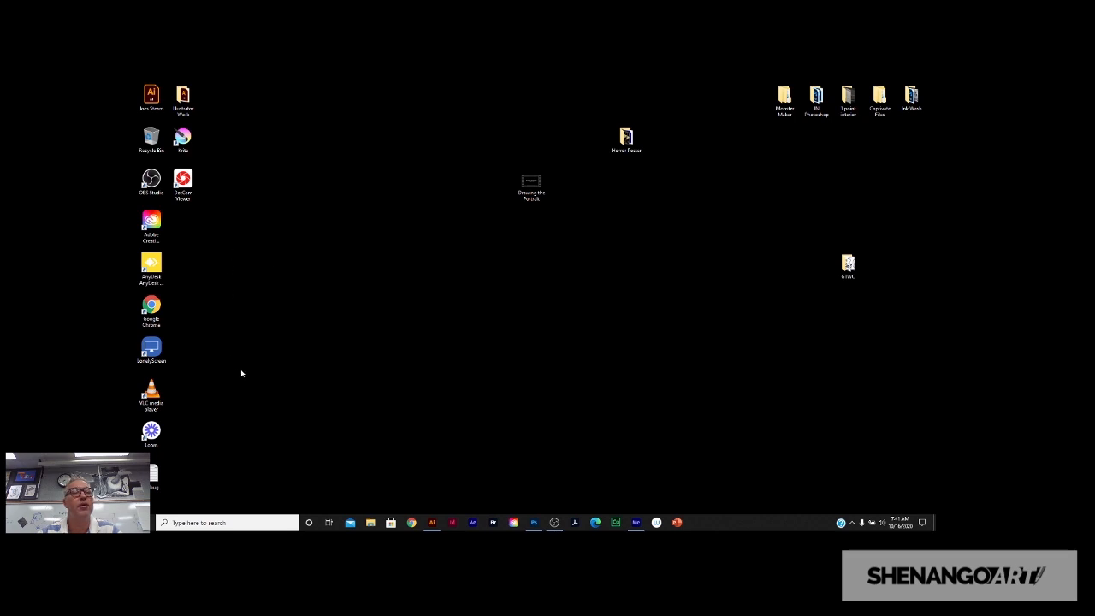
drag(183, 96, 749, 96)
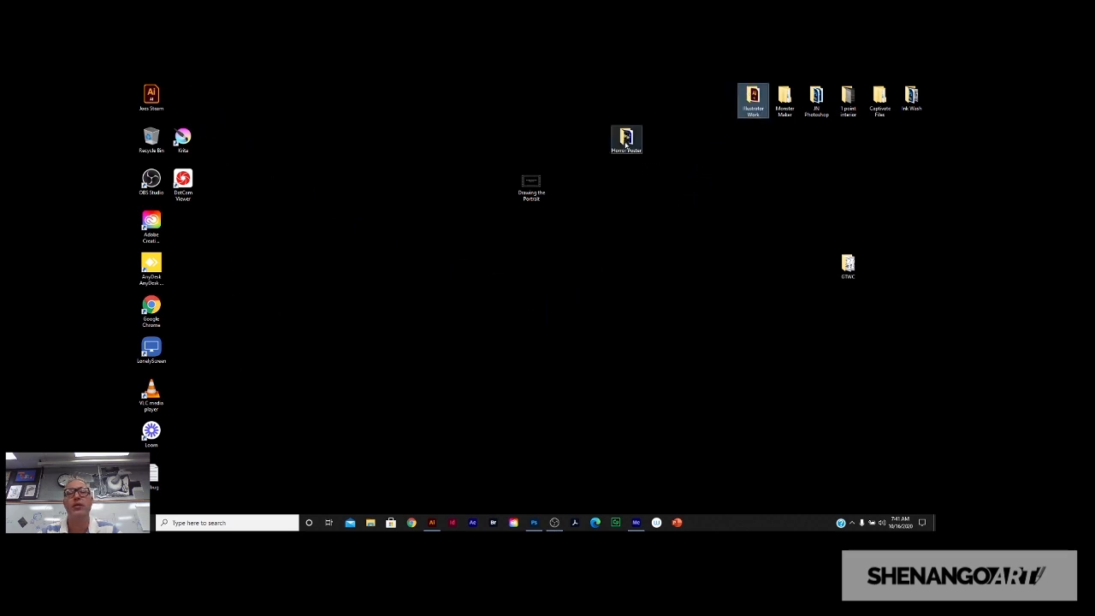
drag(628, 138, 722, 101)
drag(848, 265, 660, 104)
drag(530, 182, 626, 99)
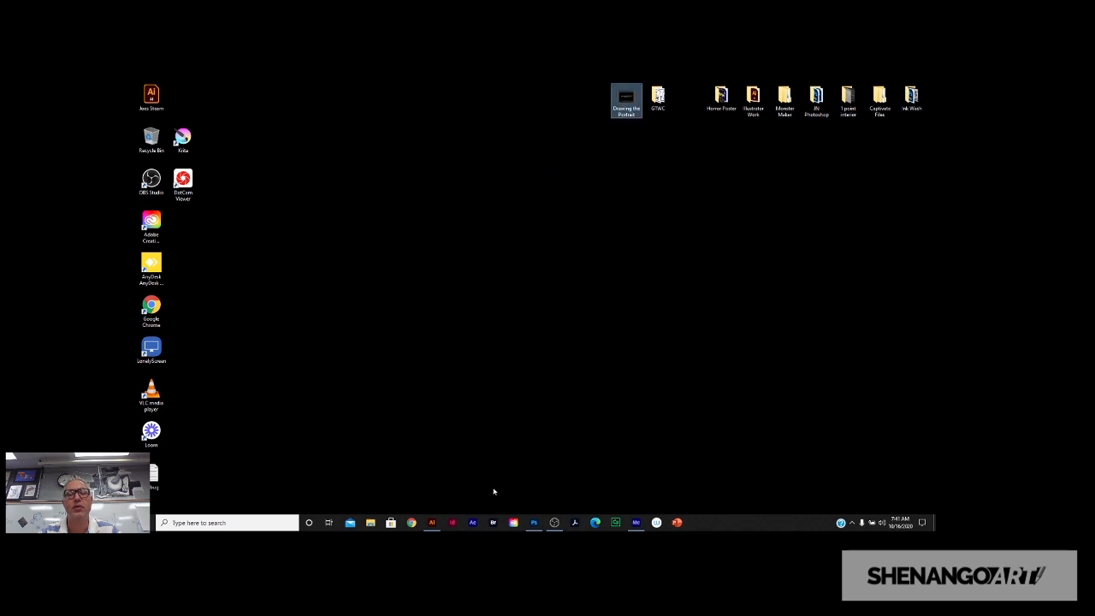
Switch back to Illustrator and use the Selection tool to select the robot's head and antenna individually.
click(432, 522)
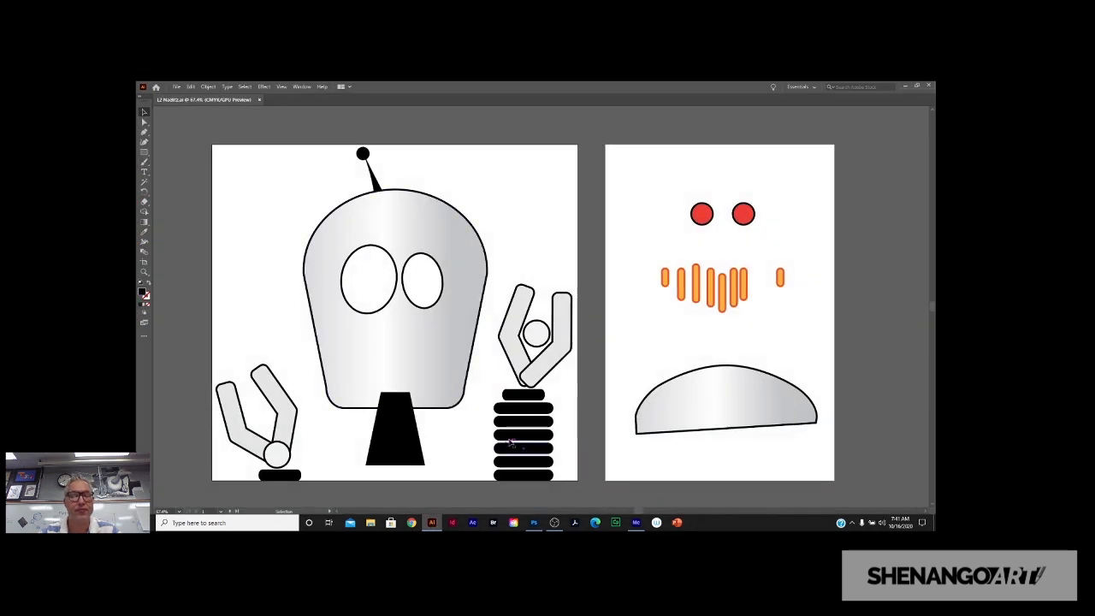
click(252, 311)
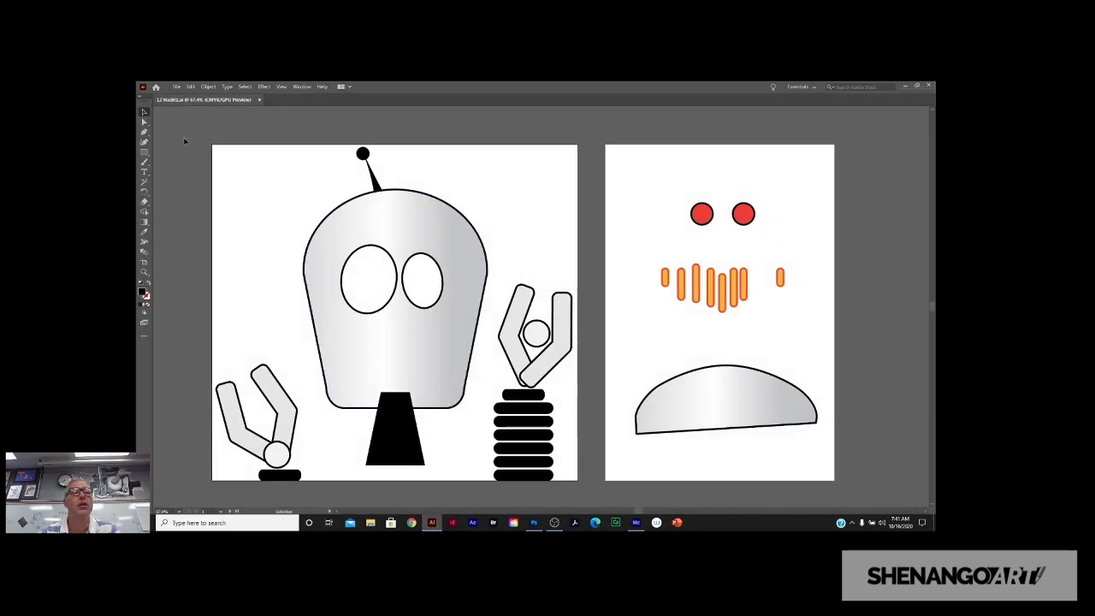
click(145, 122)
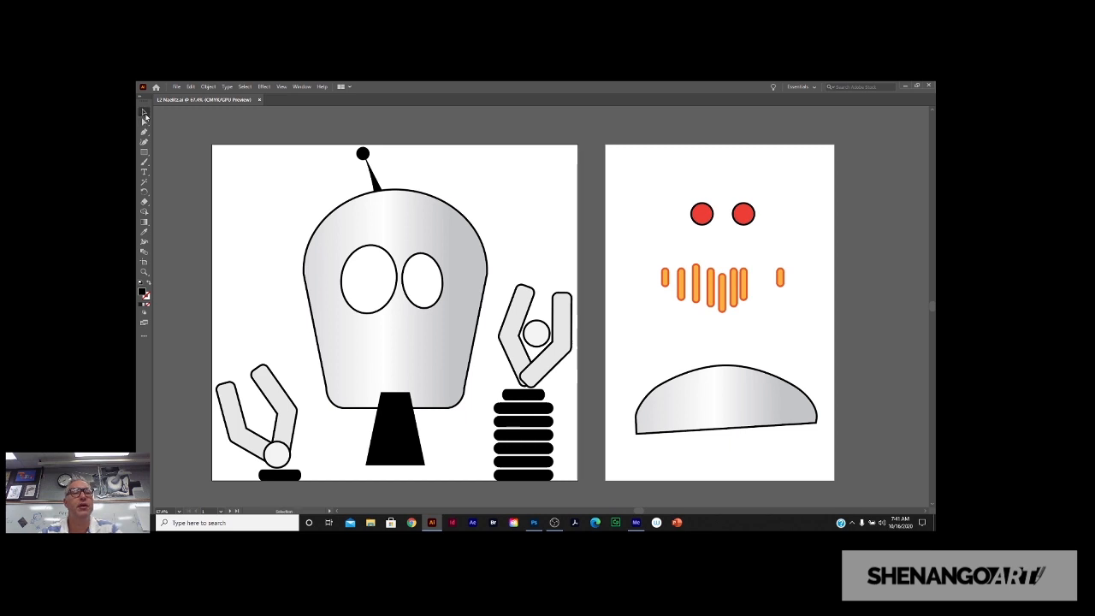
click(144, 113)
click(356, 237)
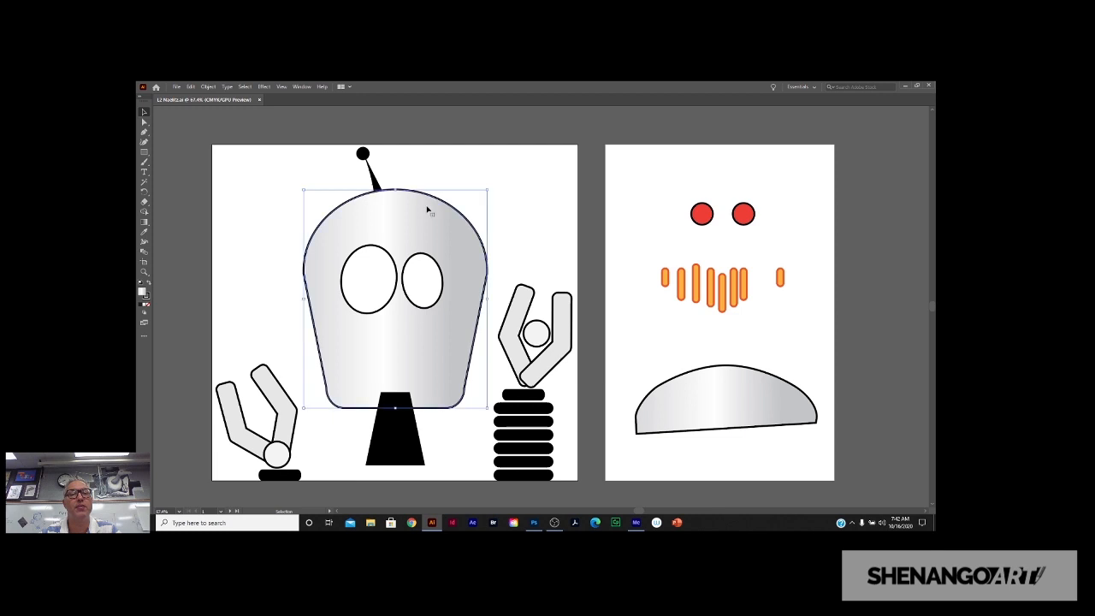
click(408, 174)
click(376, 181)
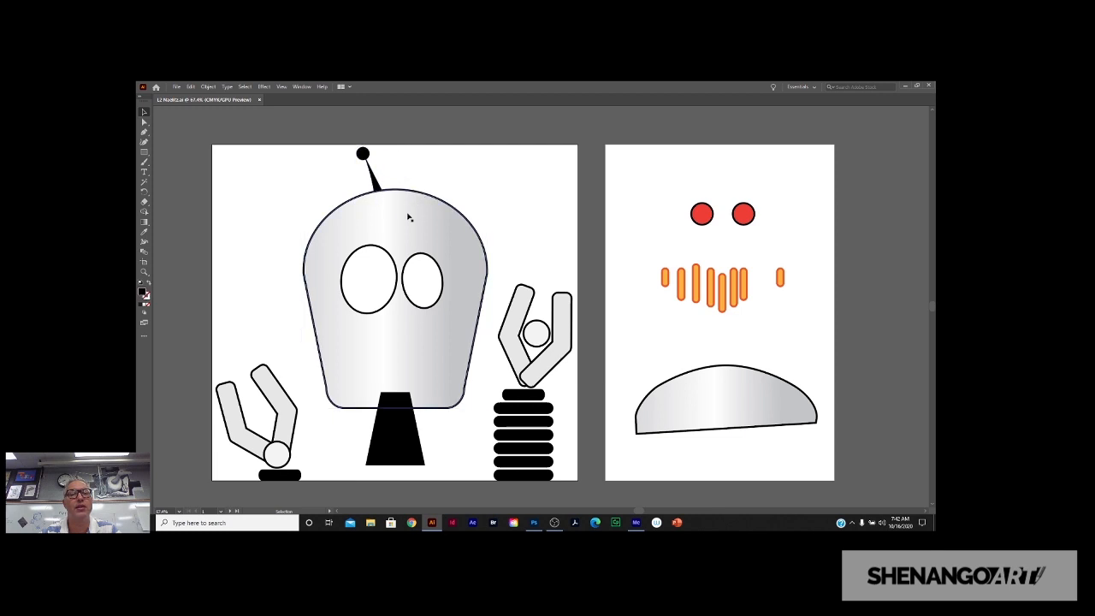
click(448, 215)
Select the robot's head together with its antenna by a marquee, group them, and deselect.
click(510, 213)
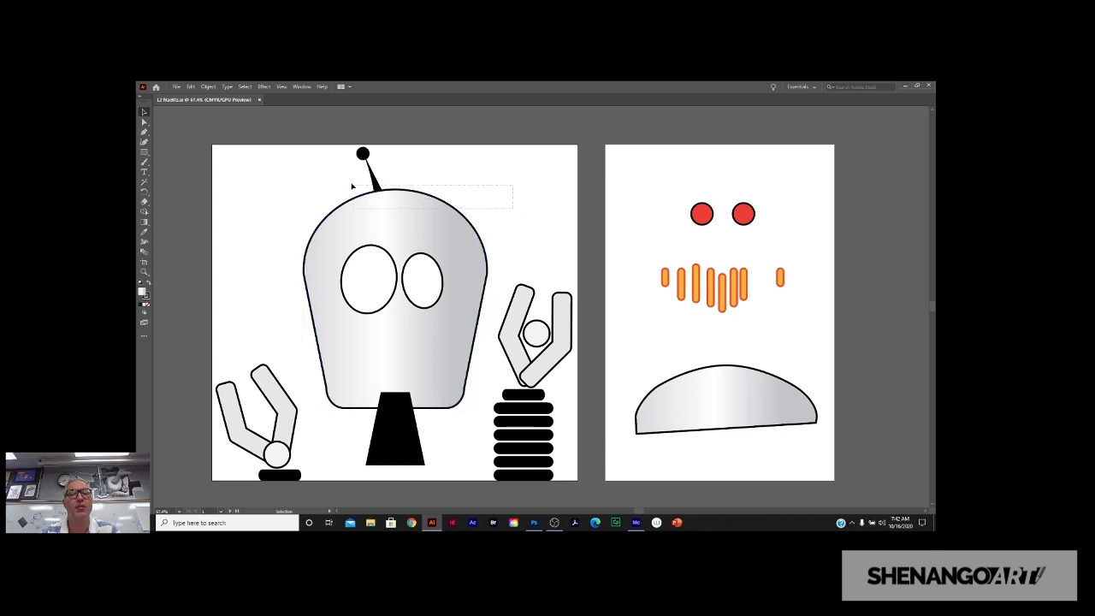
drag(352, 186, 340, 180)
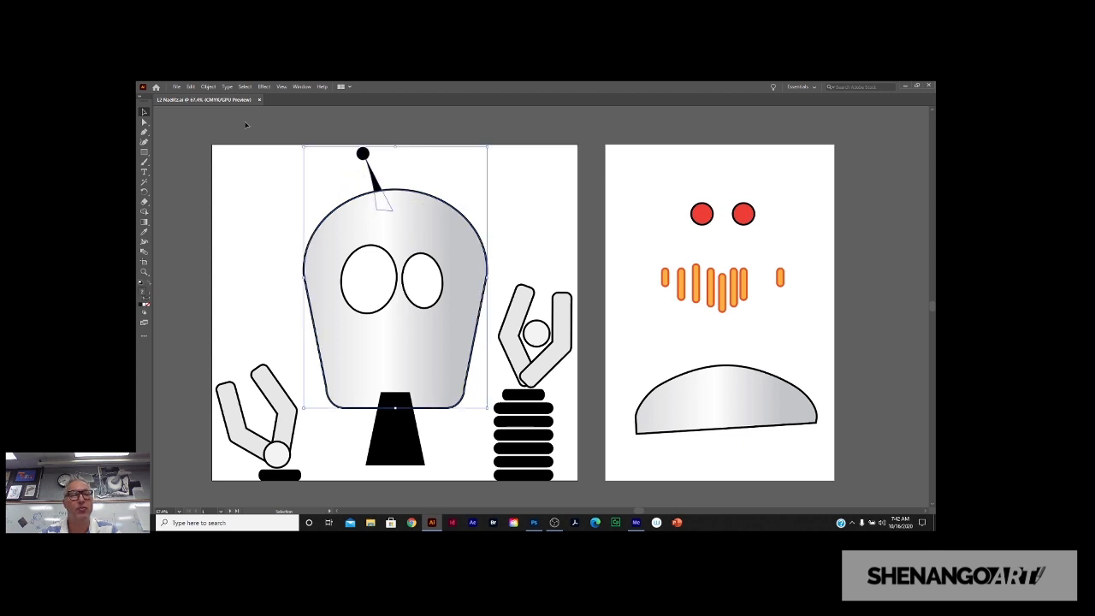
click(204, 85)
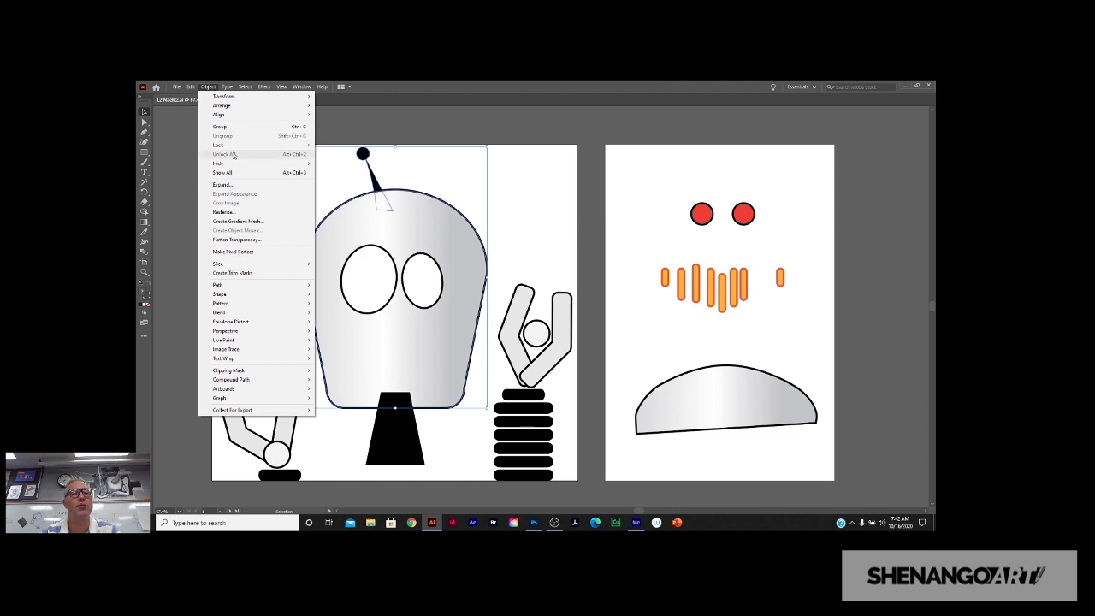
click(220, 126)
click(296, 159)
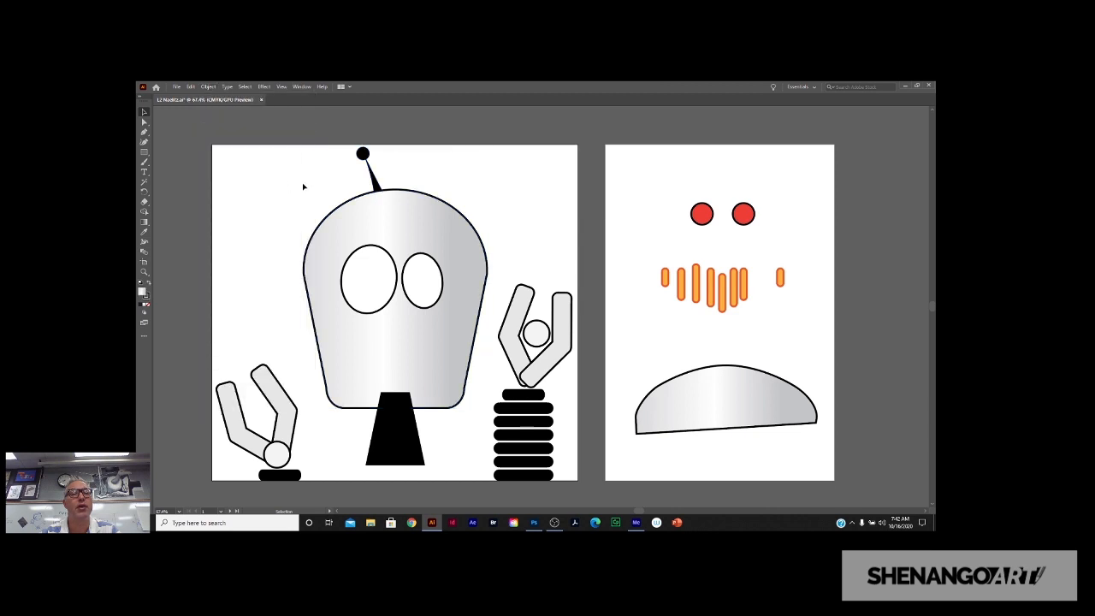
Ungroup the robot's head and antenna, and select the head shape on its own.
click(363, 158)
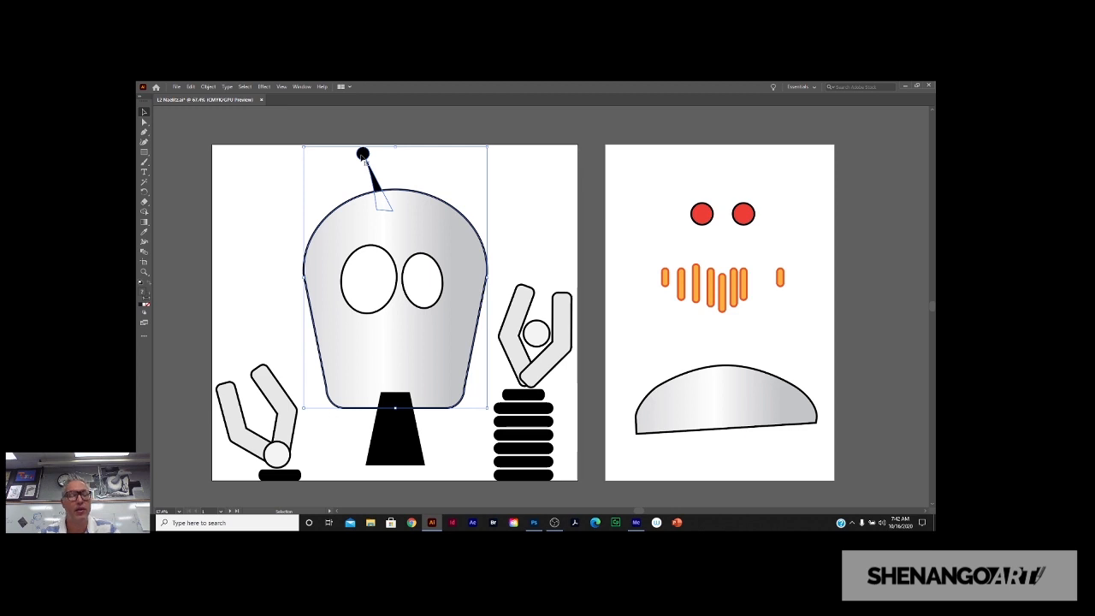
click(208, 86)
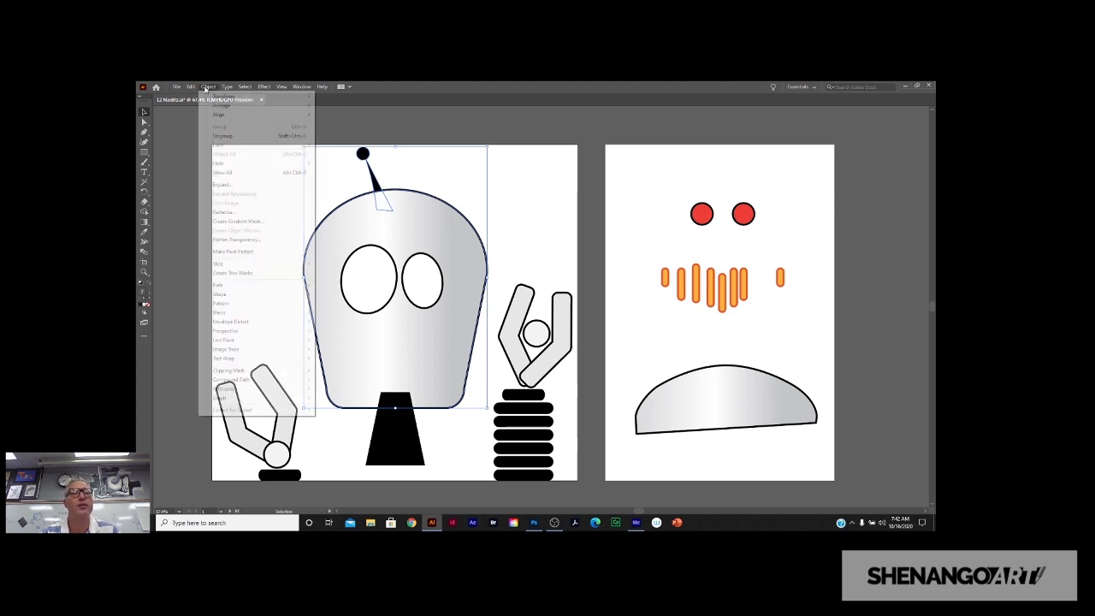
click(223, 135)
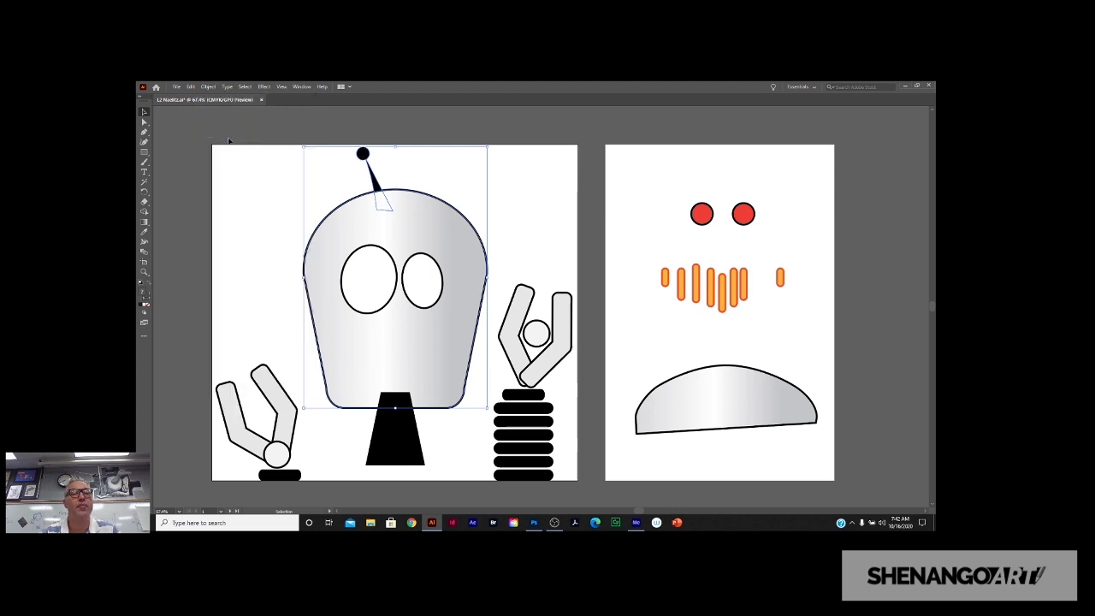
click(242, 168)
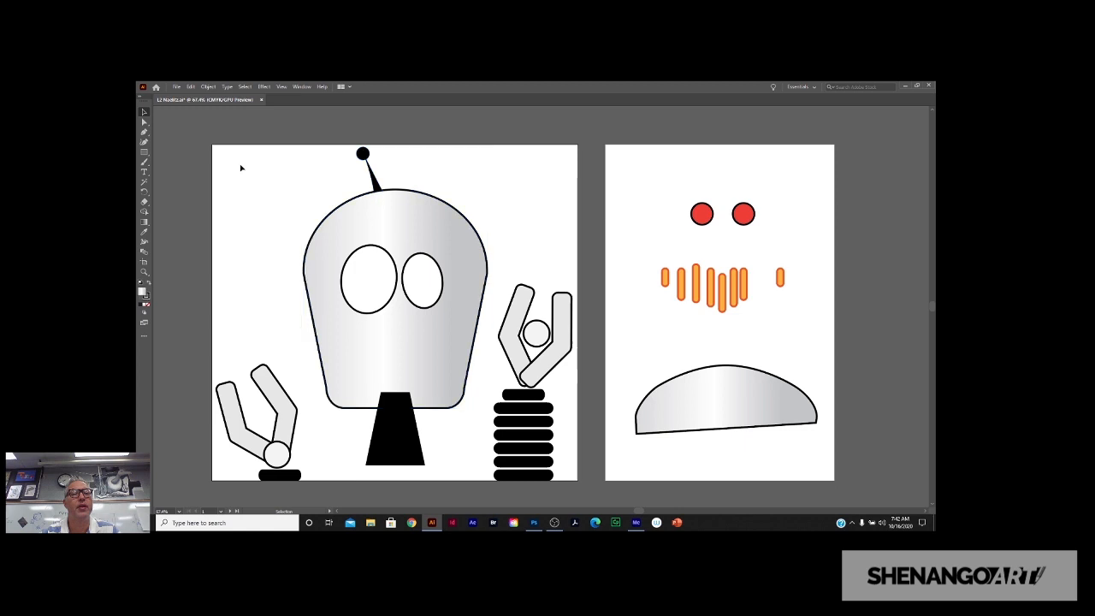
click(354, 208)
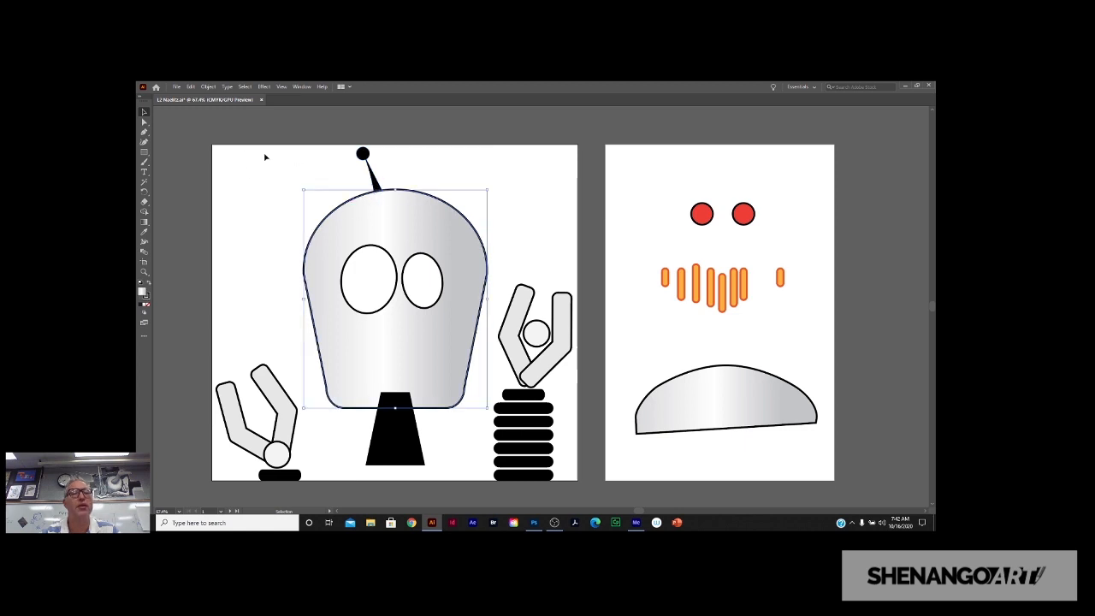
Deselect the robot's head, and select its curved upper outline with the Direct Selection tool.
click(208, 88)
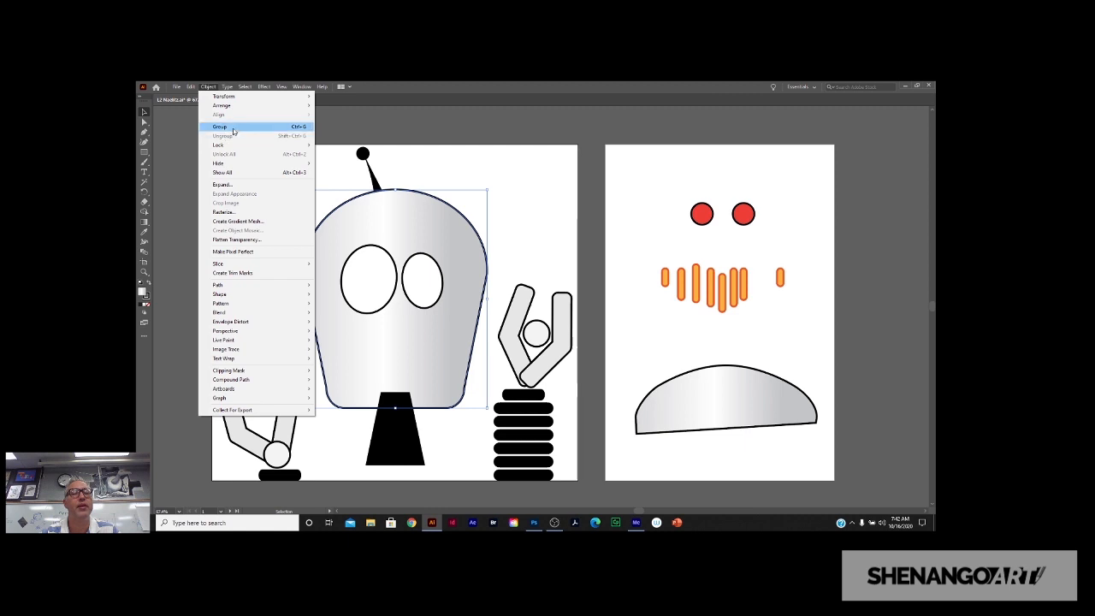
click(473, 175)
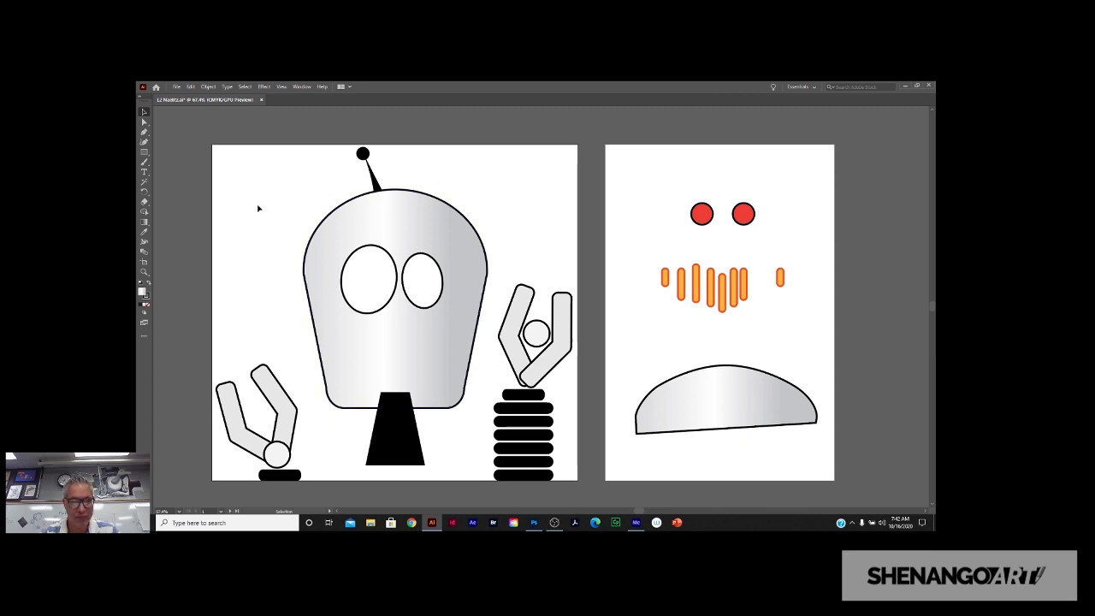
key(a)
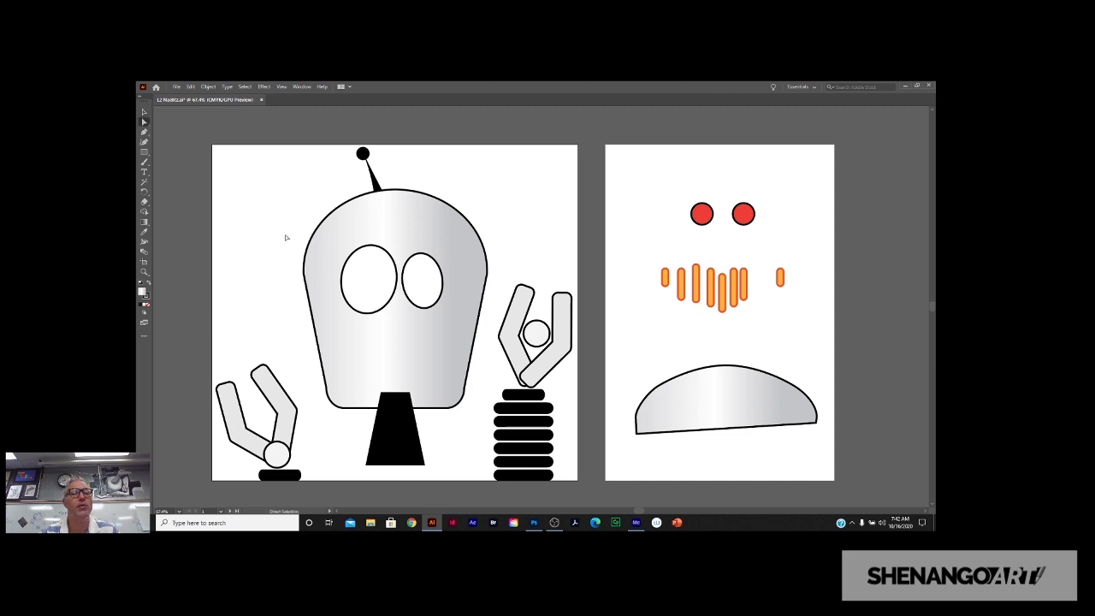
key(ctrl+equal)
key(ctrl+equal)
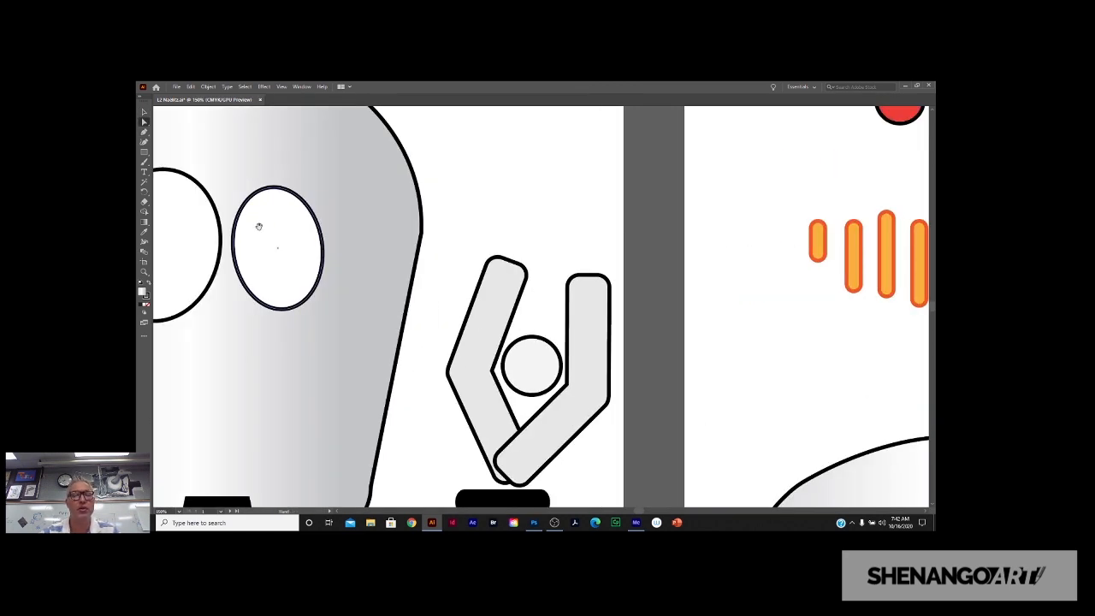
drag(245, 223, 384, 305)
drag(334, 260, 382, 376)
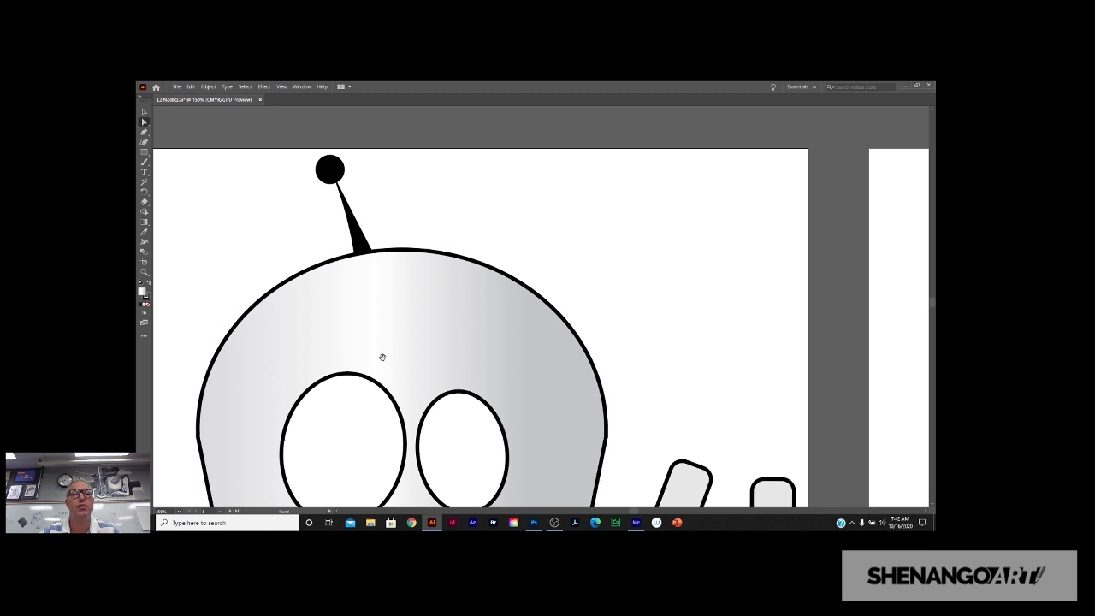
click(419, 253)
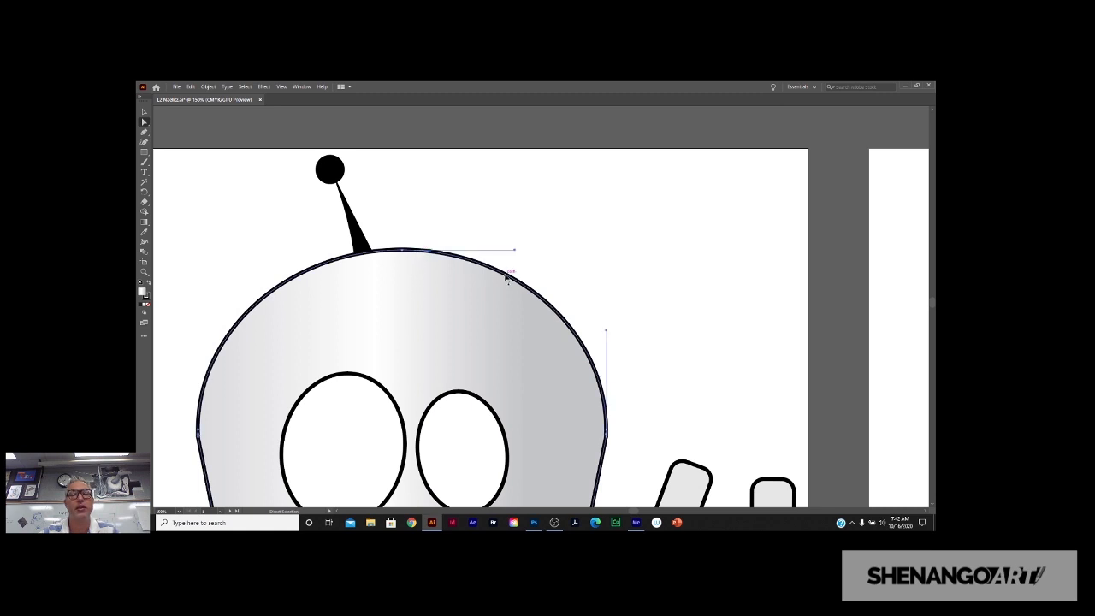
Try reshaping the head by pulling its upper right curve and moving its top anchor point, and undo the changes.
drag(509, 274, 661, 214)
key(ctrl+z)
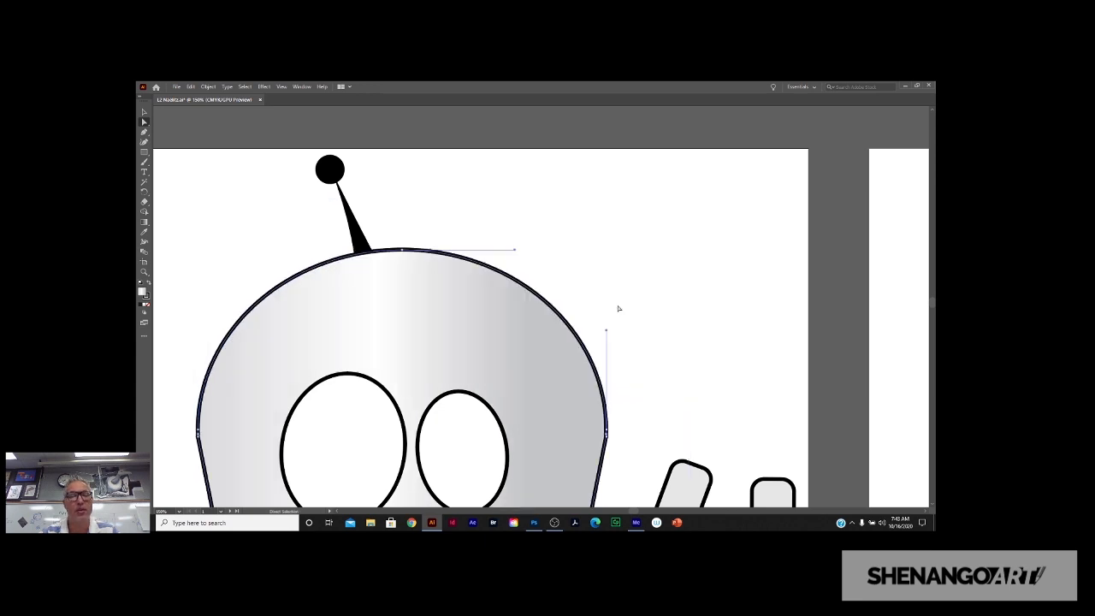
click(404, 251)
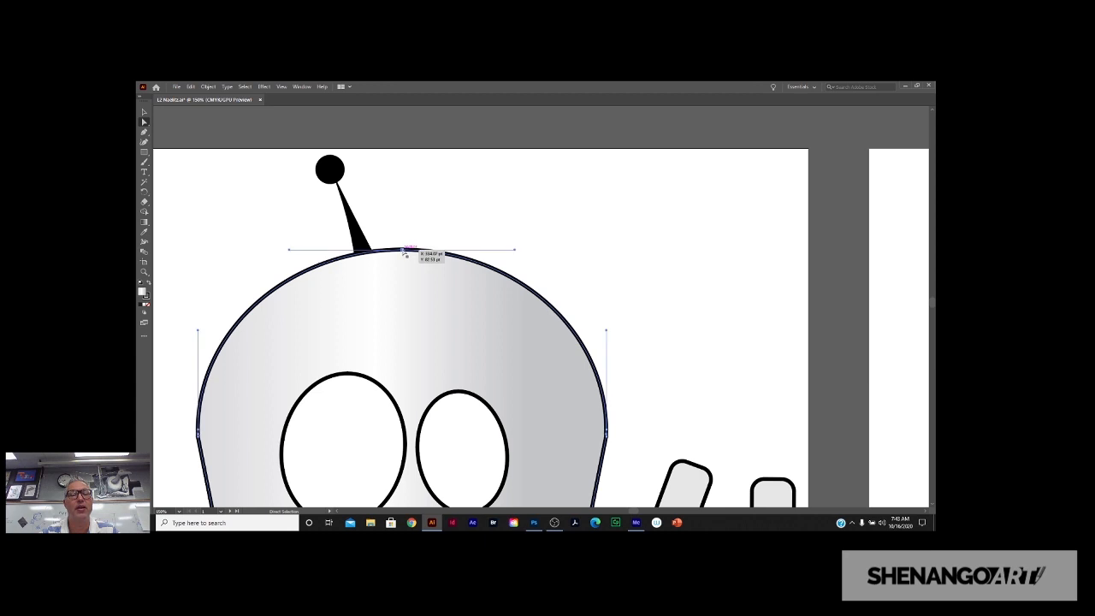
mouse_move(404, 251)
mouse_down()
mouse_move(398, 300)
mouse_move(405, 247)
mouse_up()
key(ctrl+z)
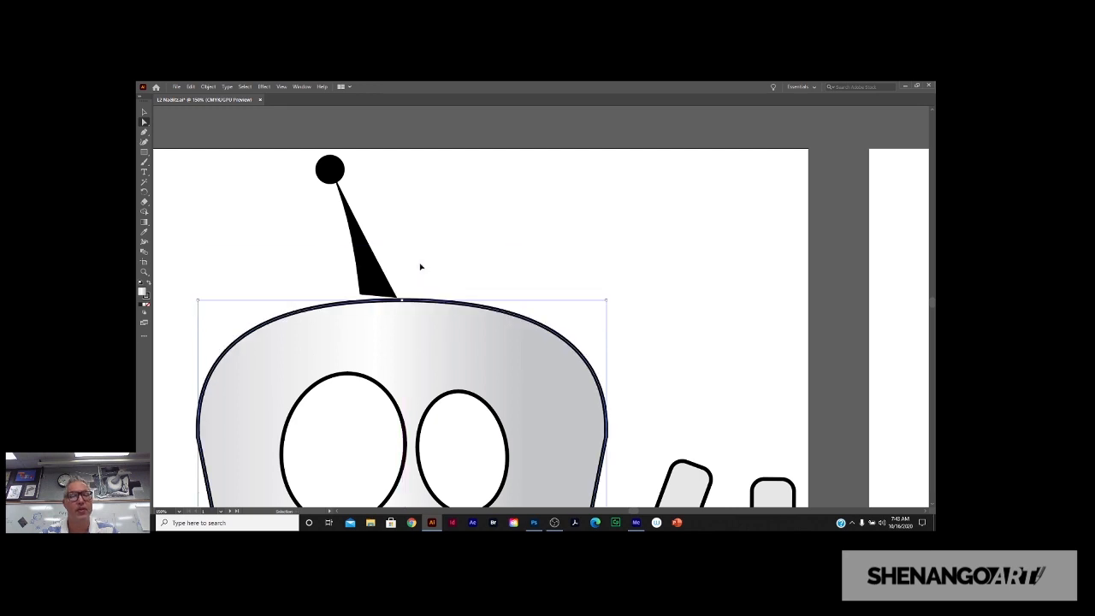
key(ctrl+shift+z)
Draw a closed, irregular six-sided shape with the Pen tool in the empty area to the upper right of the head.
drag(625, 269, 513, 251)
click(144, 131)
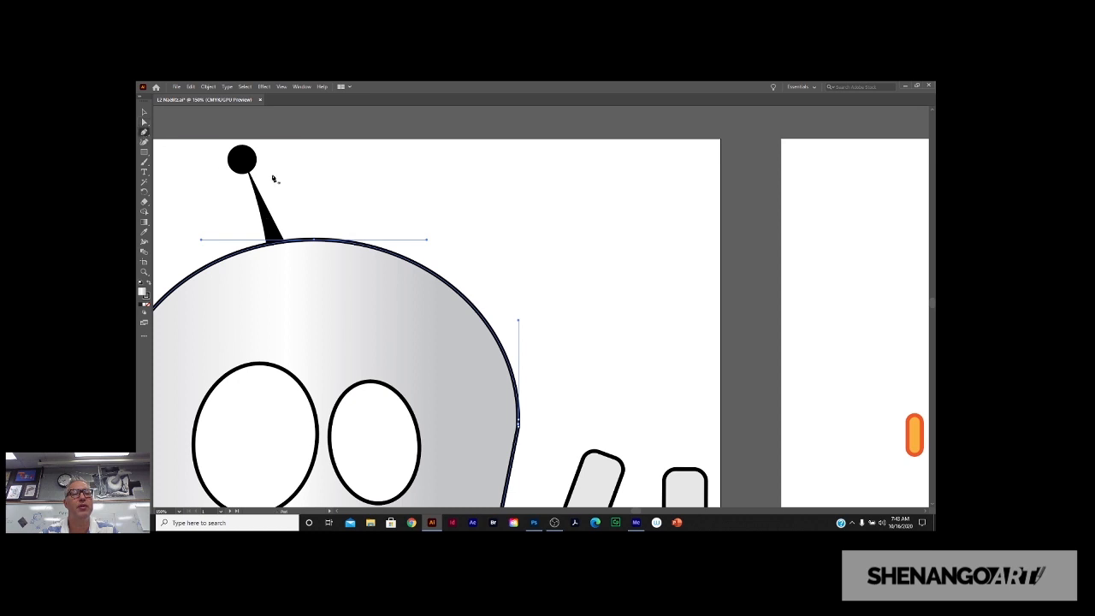
click(630, 200)
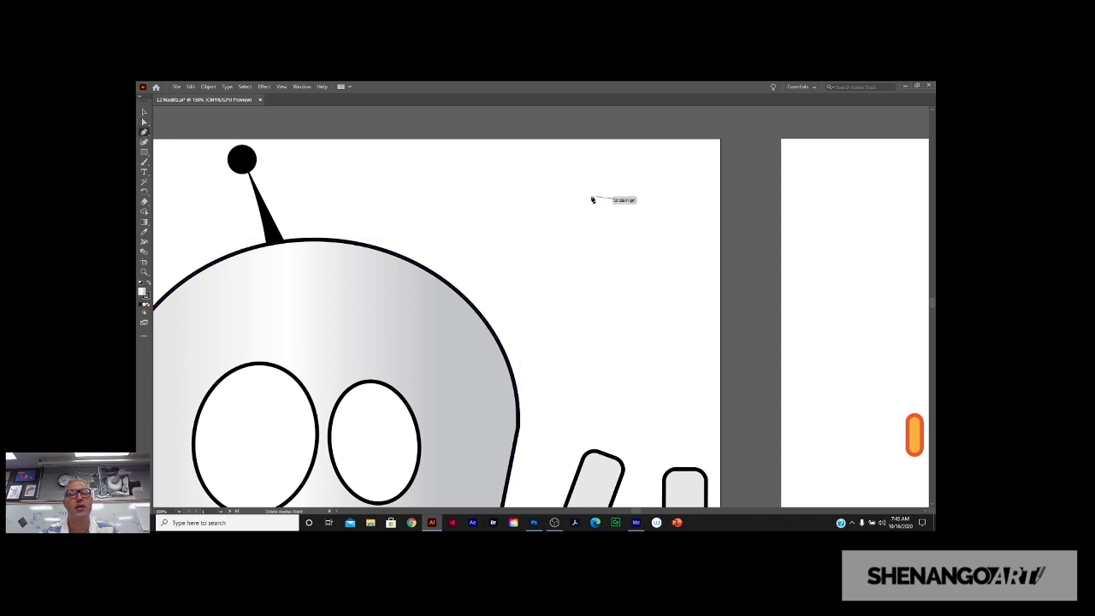
click(553, 196)
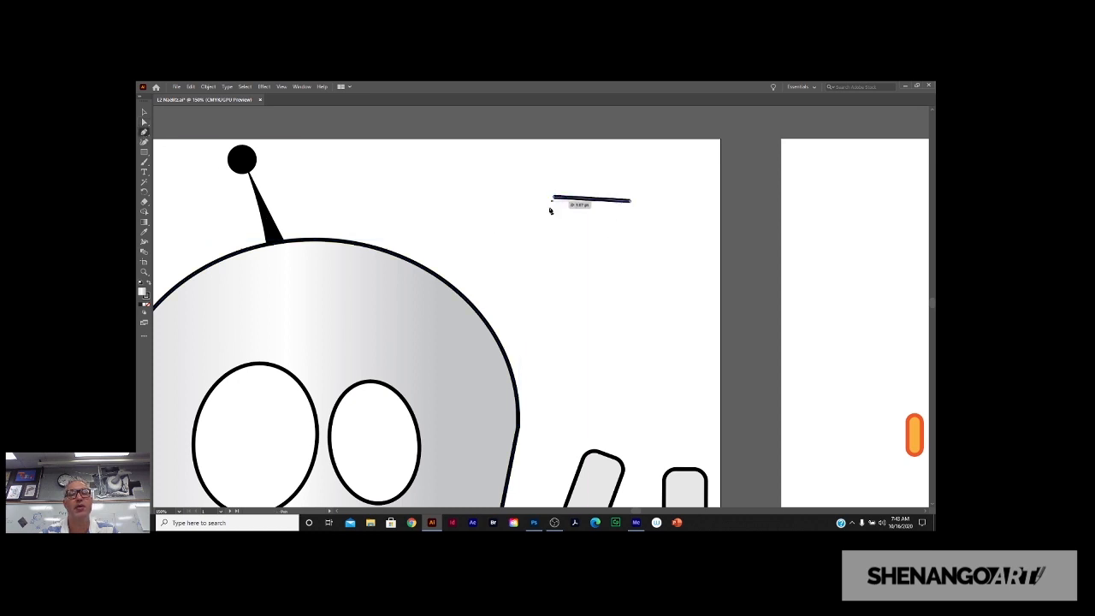
click(533, 260)
click(561, 309)
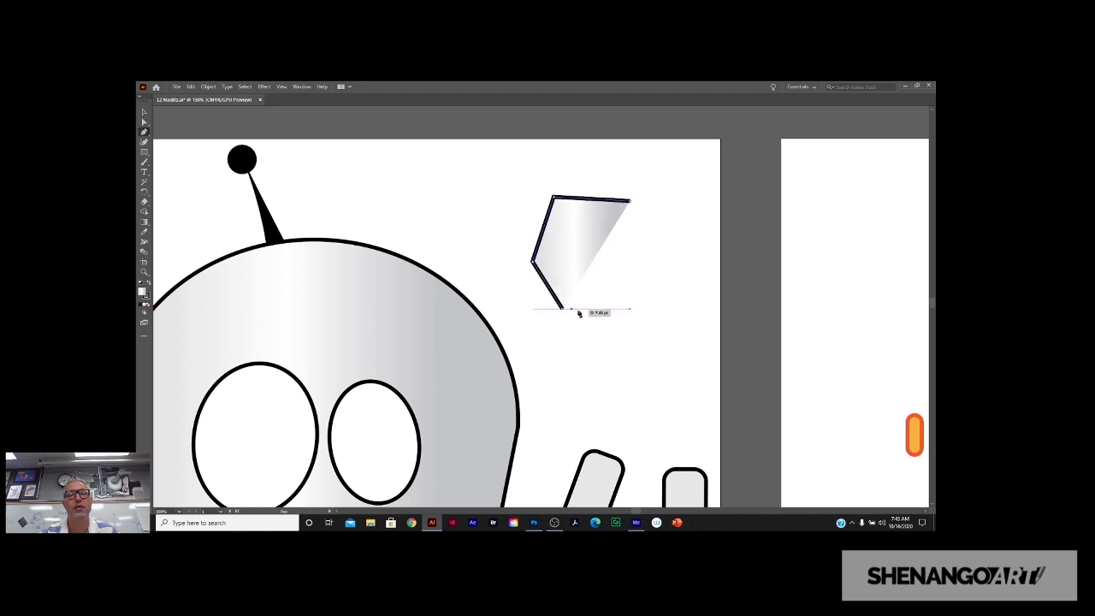
click(631, 309)
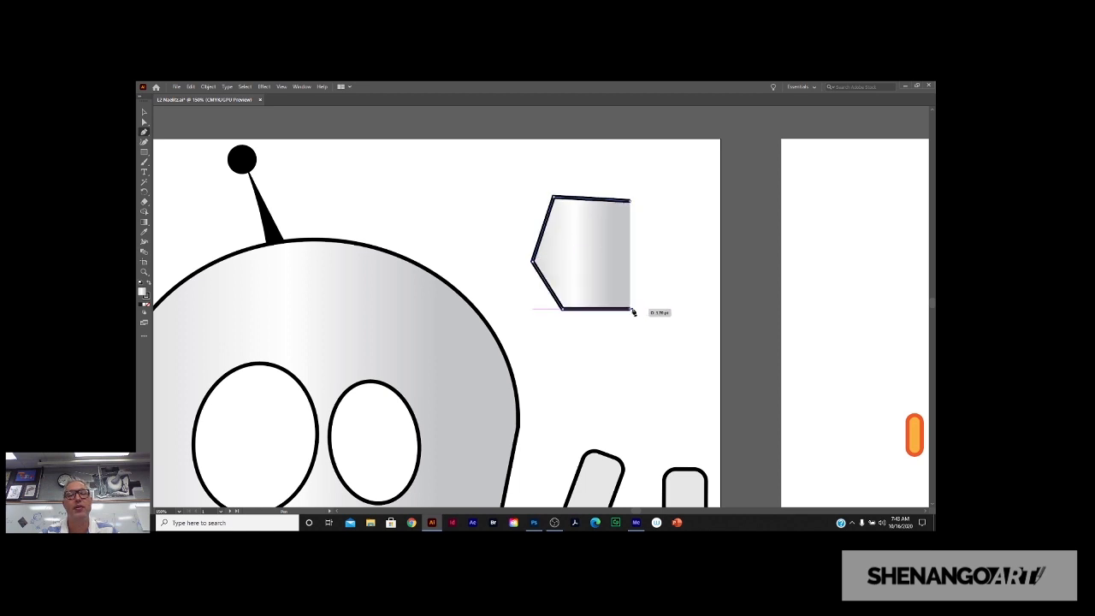
click(667, 256)
click(632, 203)
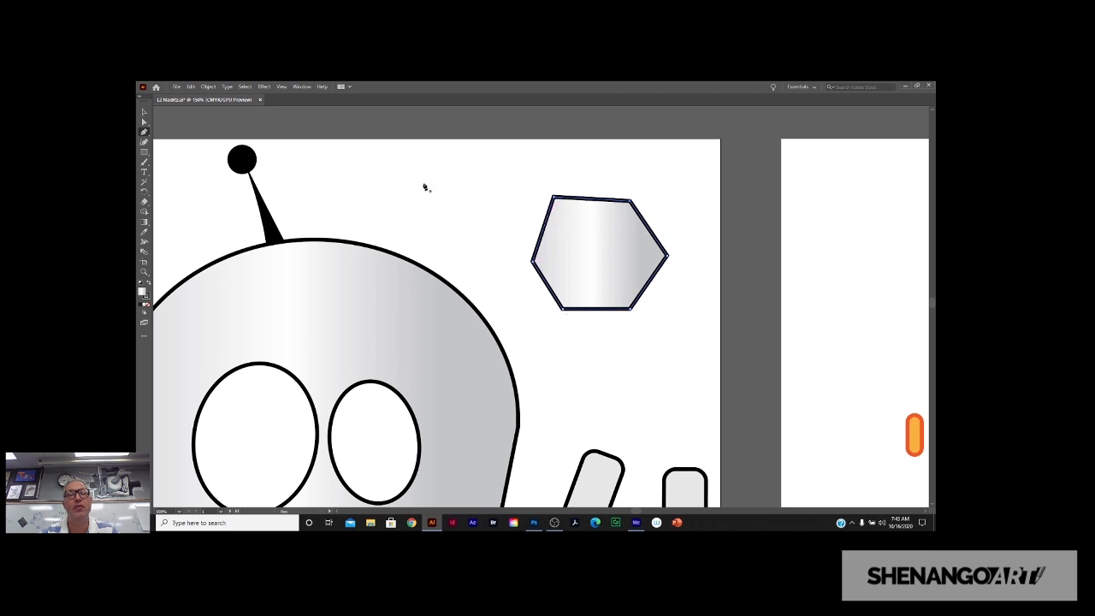
Move the six-sided shape slightly up and to the left with the Selection tool, and delete it.
key(v)
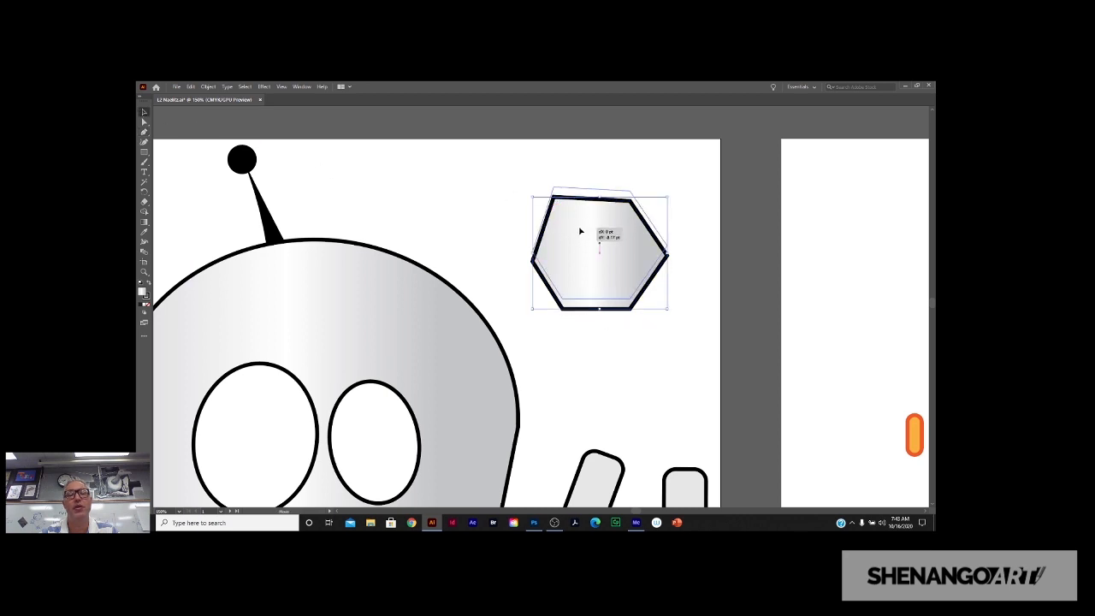
drag(568, 232, 551, 228)
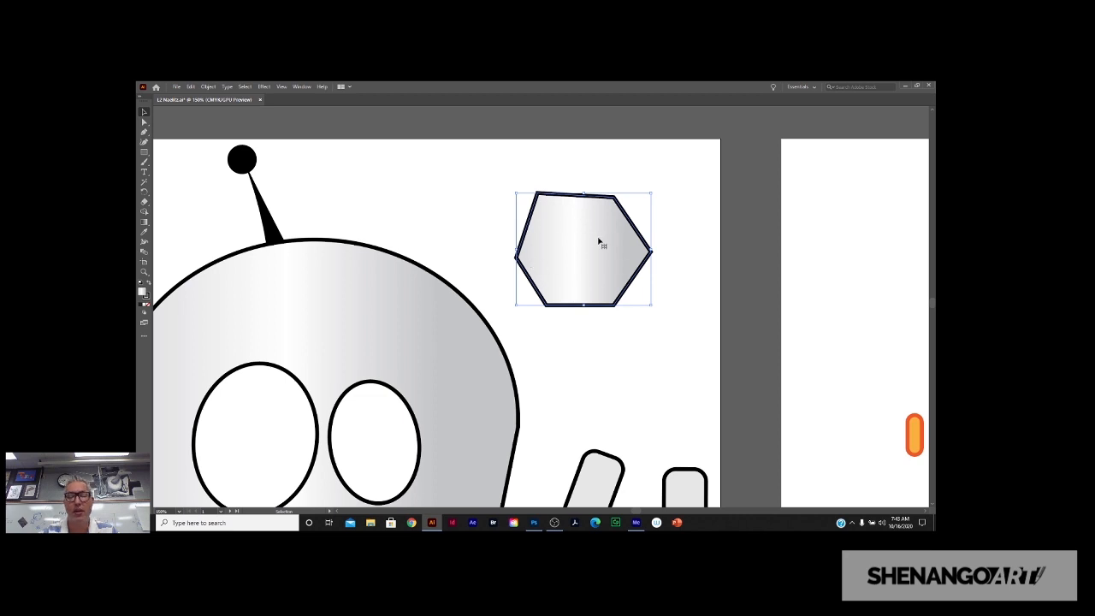
key(Delete)
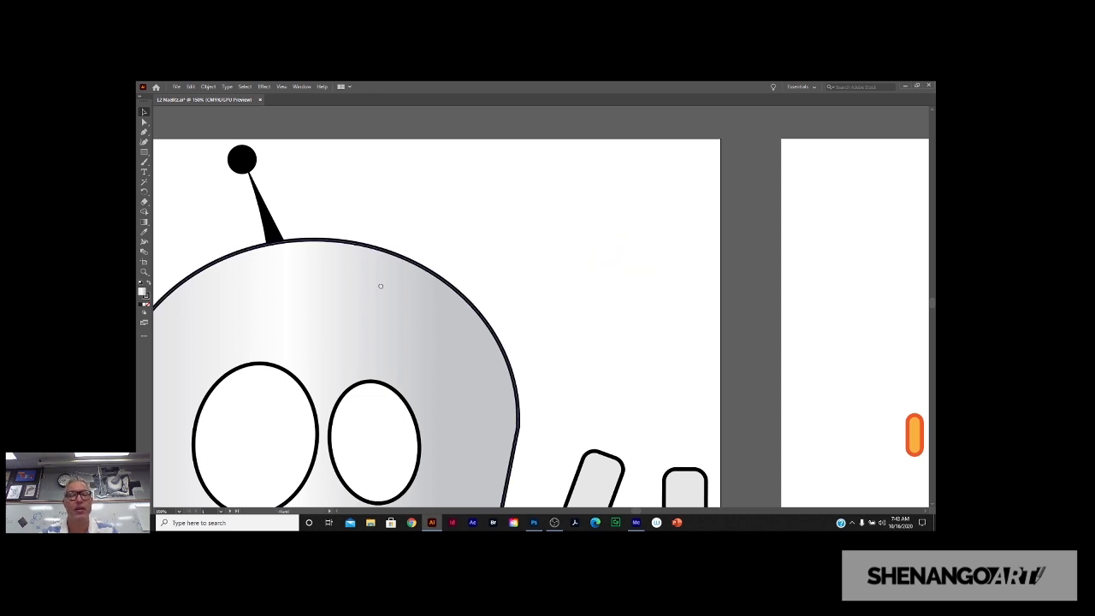
Select only the upper tips of both fingers on the robot's right-hand claw with the Direct Selection tool.
drag(379, 286, 509, 245)
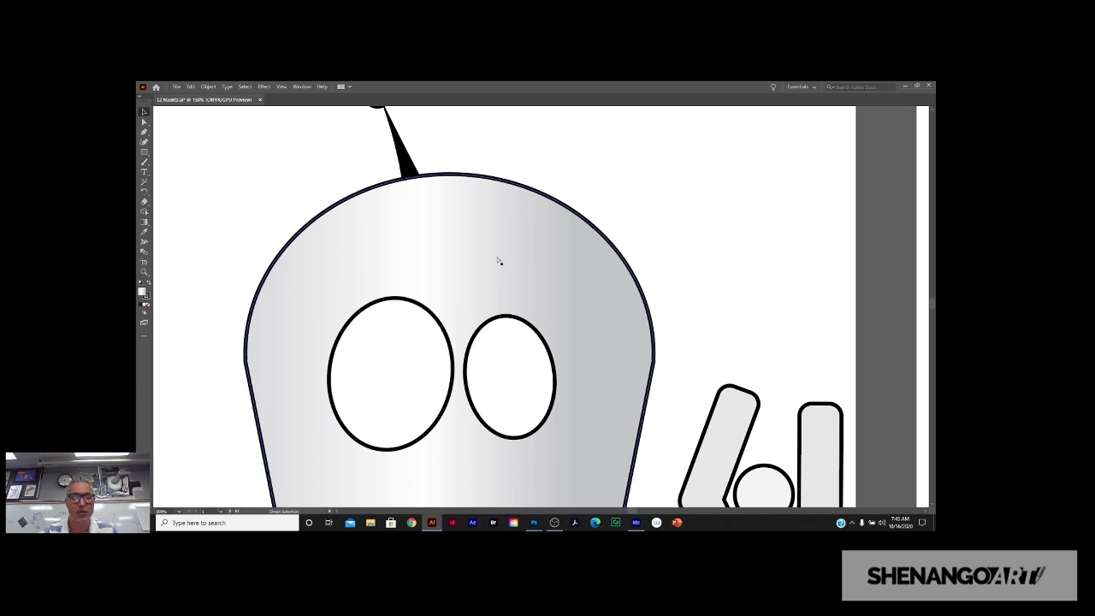
key(ctrl+minus)
key(ctrl+shift+a)
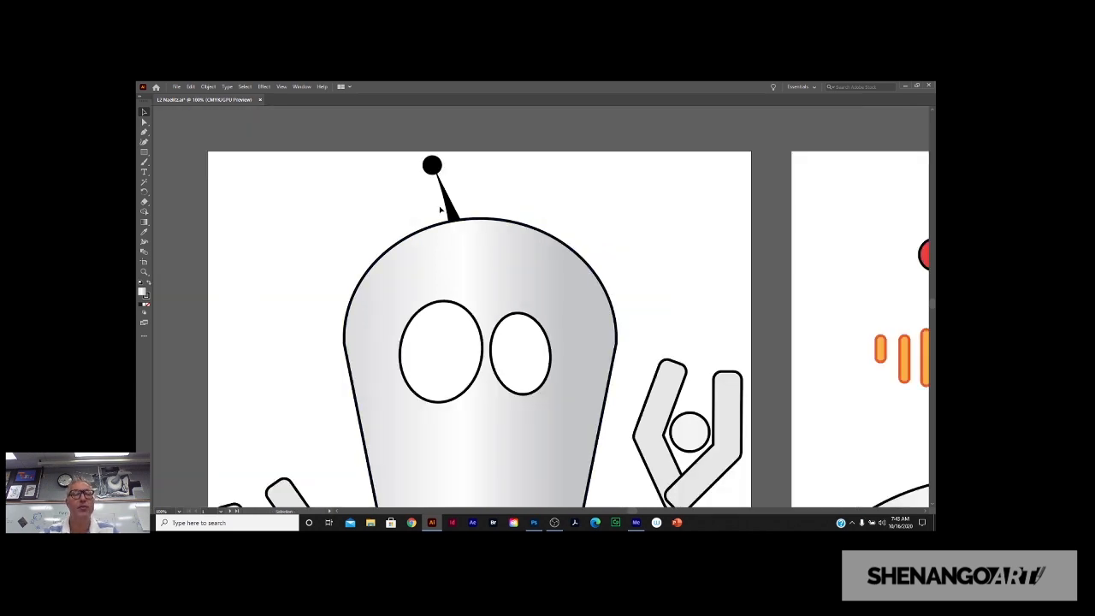
click(144, 122)
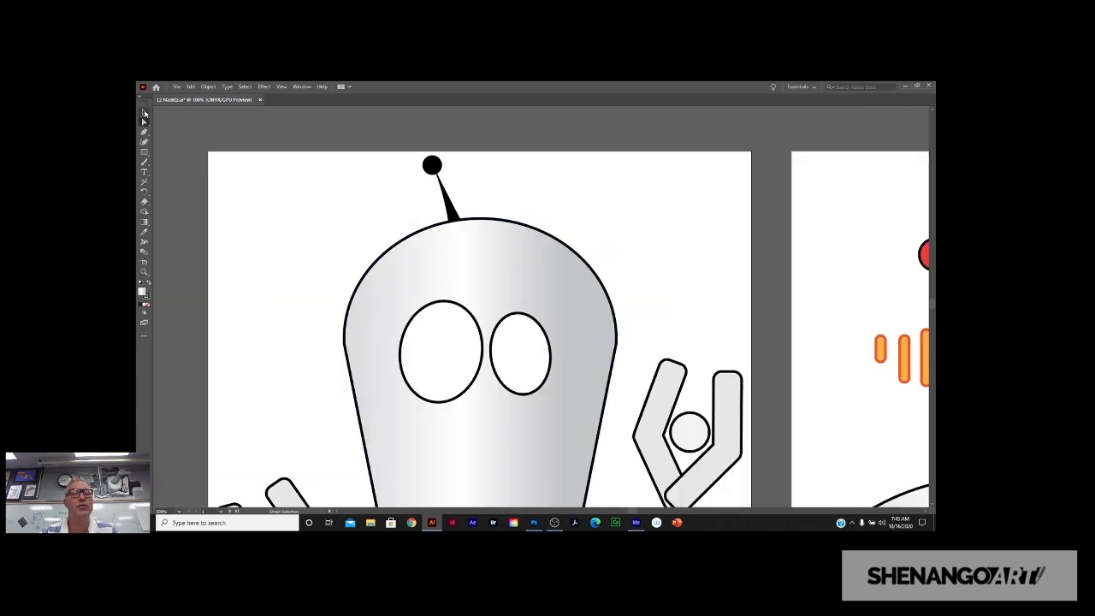
scroll(589, 285, down, 1)
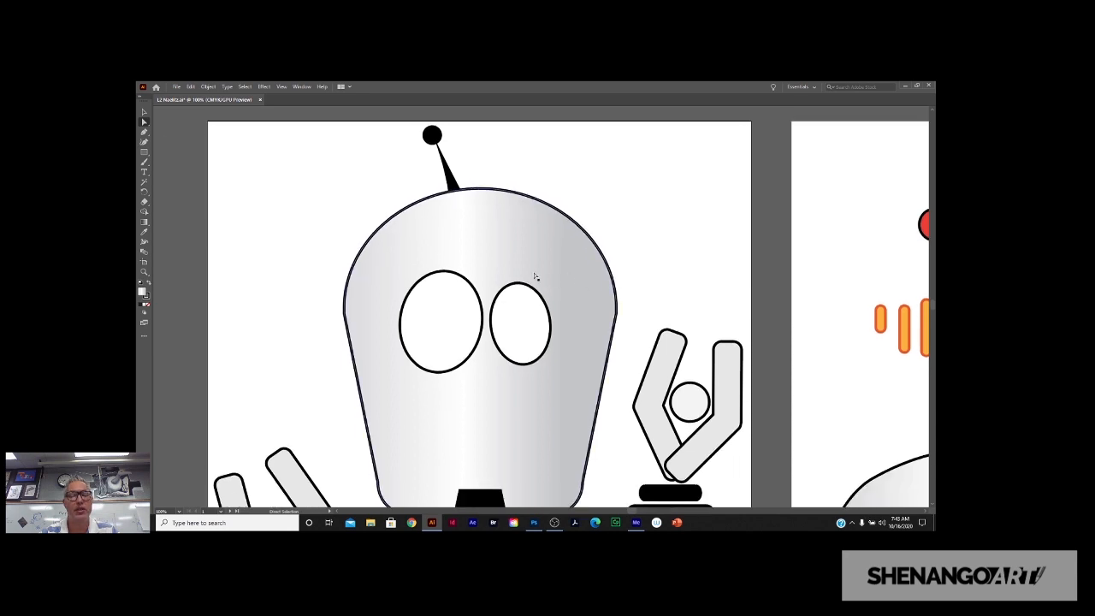
scroll(569, 272, down, 1)
scroll(570, 272, right, 4)
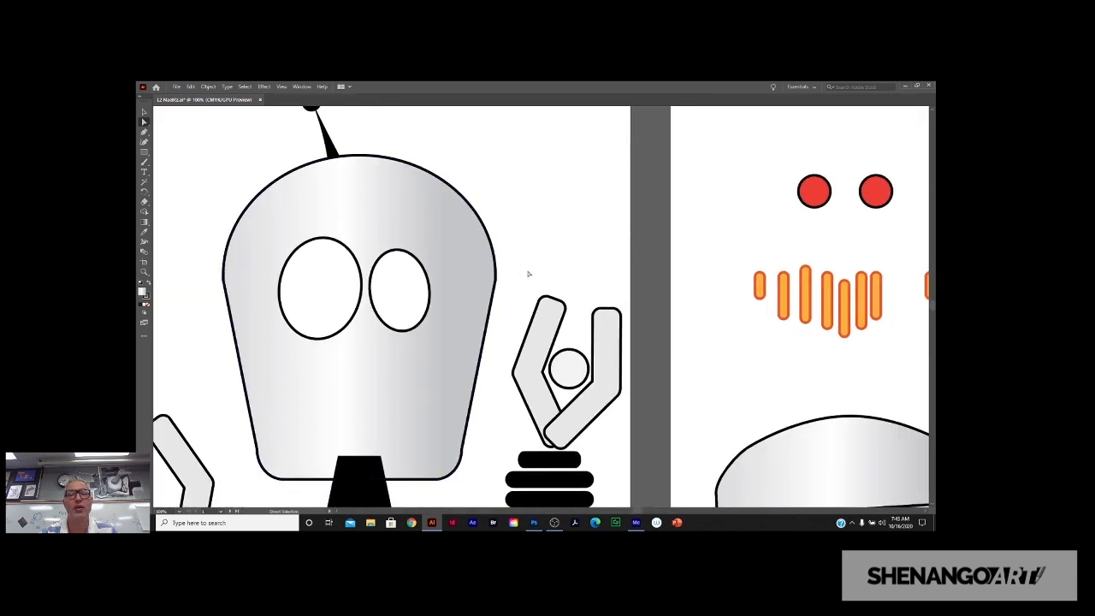
drag(551, 307, 627, 324)
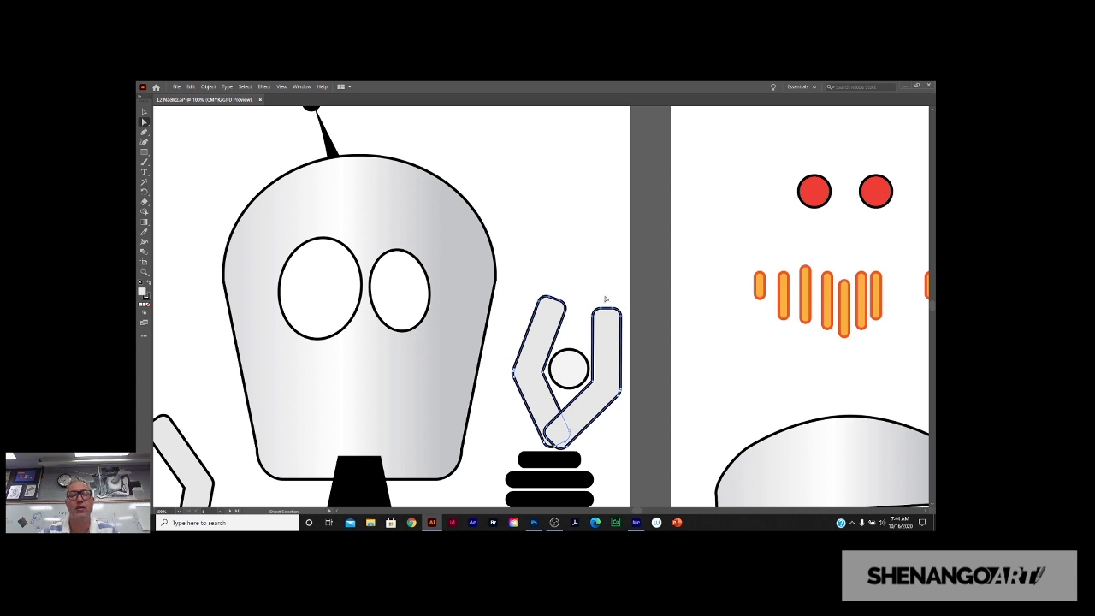
Nudge the selected fingertips upward repeatedly to lengthen both claw fingers to about the height of the head's top.
key(Up)
key(Up)
key(Up)
key(Up)
key(Up)
key(Up)
key(Up)
key(Up)
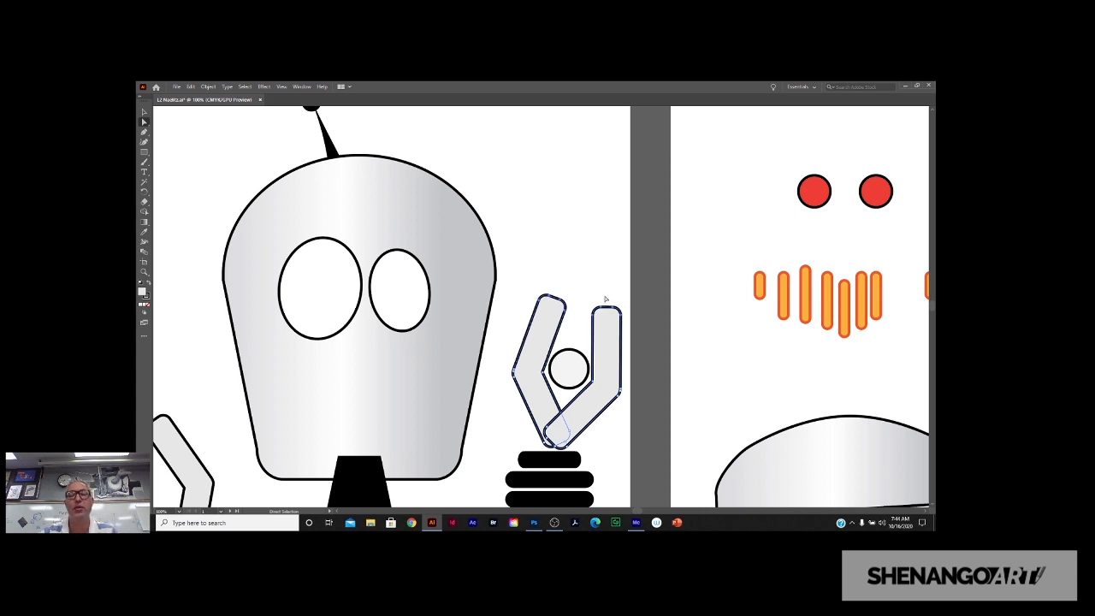
key(Up)
key(Up)
key(Up)
key(Up)
key(Up)
key(Up)
key(Up)
key(Up)
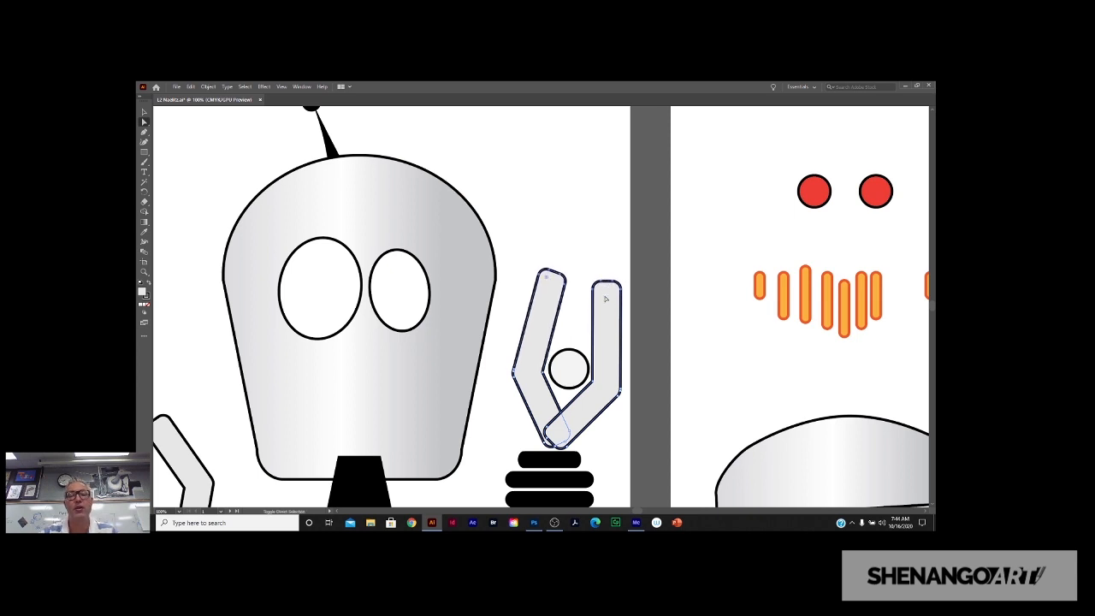
key(Up)
key(Up)
key(Up)
key(Up)
key(Up)
key(Up)
key(Up)
key(Up)
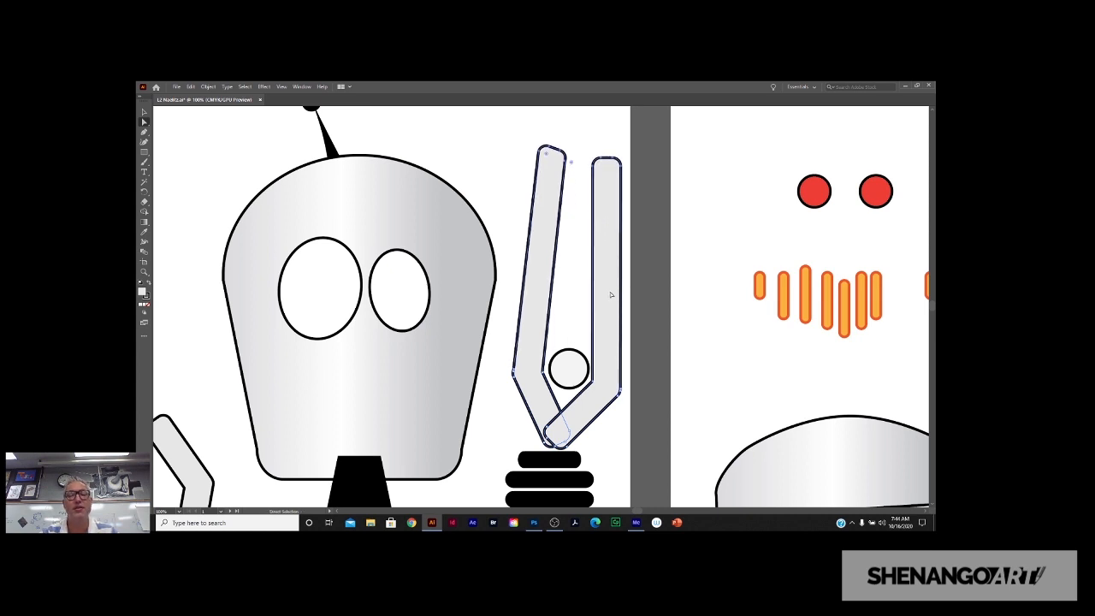
Undo the fingertip nudges until the claw fingers are back to about their original length, and deselect the claw.
key(v)
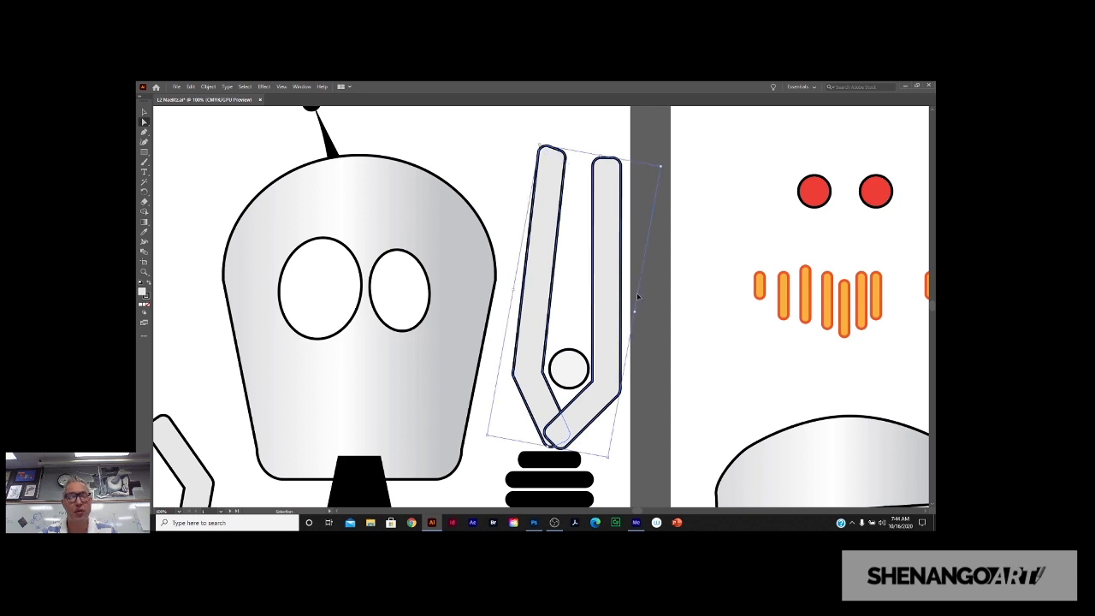
key(ctrl+z)
key(ctrl+z)
key(ctrl+z)
key(ctrl+z)
key(ctrl+z)
key(ctrl+z)
key(ctrl+z)
key(ctrl+z)
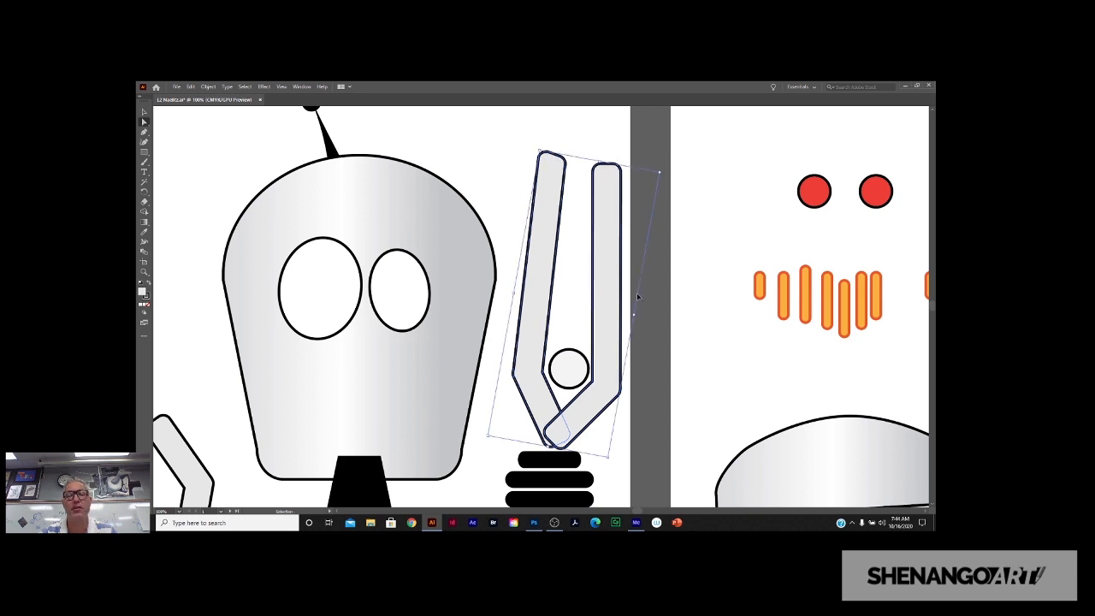
key(ctrl+z)
key(ctrl+z)
key(ctrl+z)
key(ctrl+z)
key(ctrl+z)
key(ctrl+z)
key(ctrl+z)
key(ctrl+z)
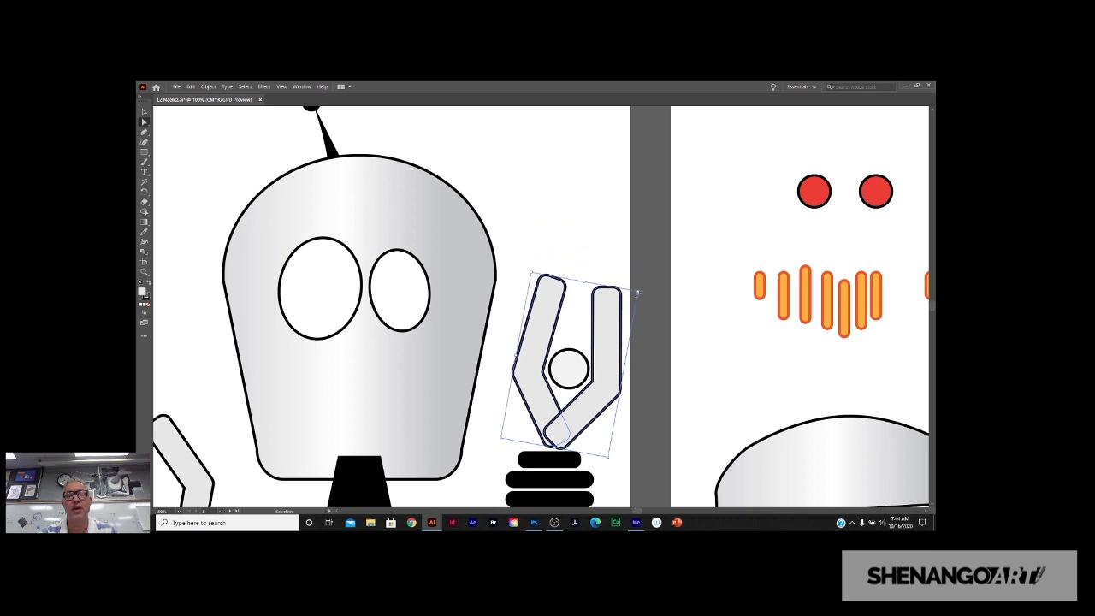
key(ctrl+z)
key(ctrl+z)
click(596, 286)
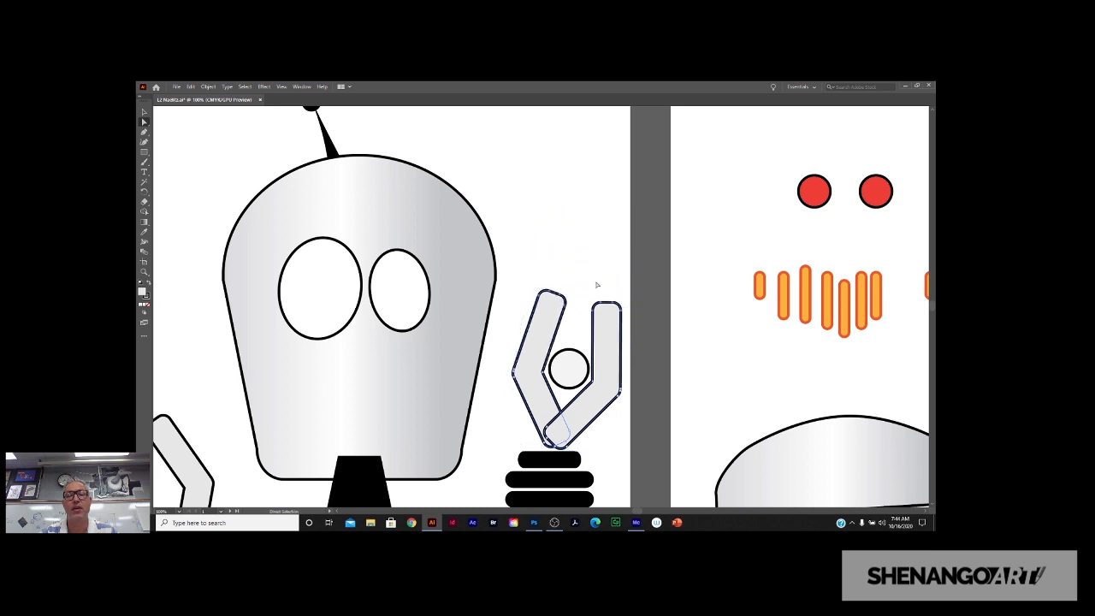
key(a)
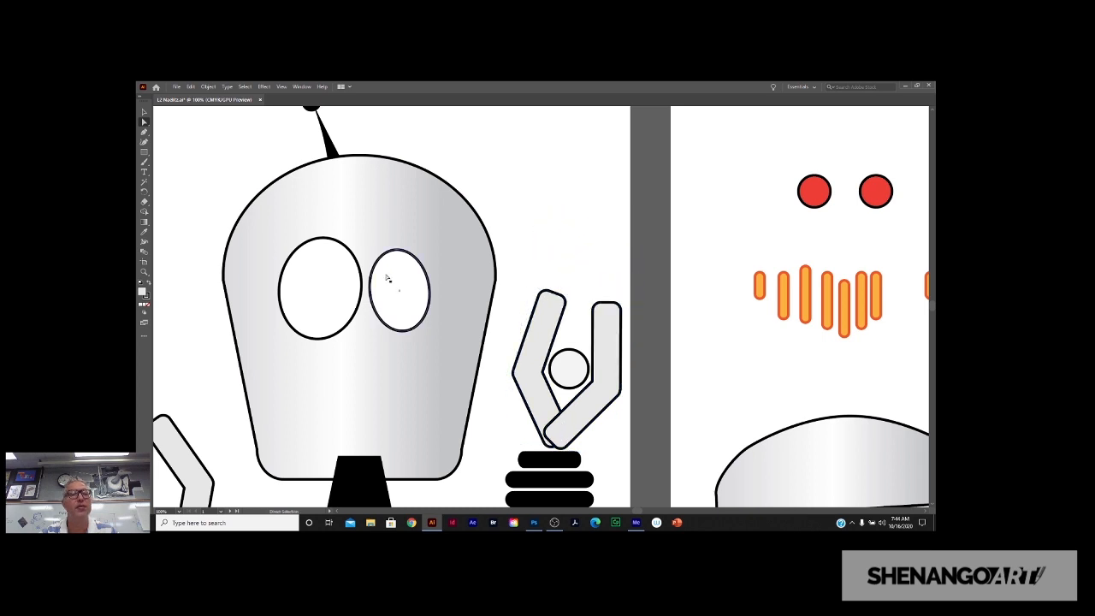
Select the robot's head, eyes and antenna together by a marquee with the Selection tool.
click(144, 112)
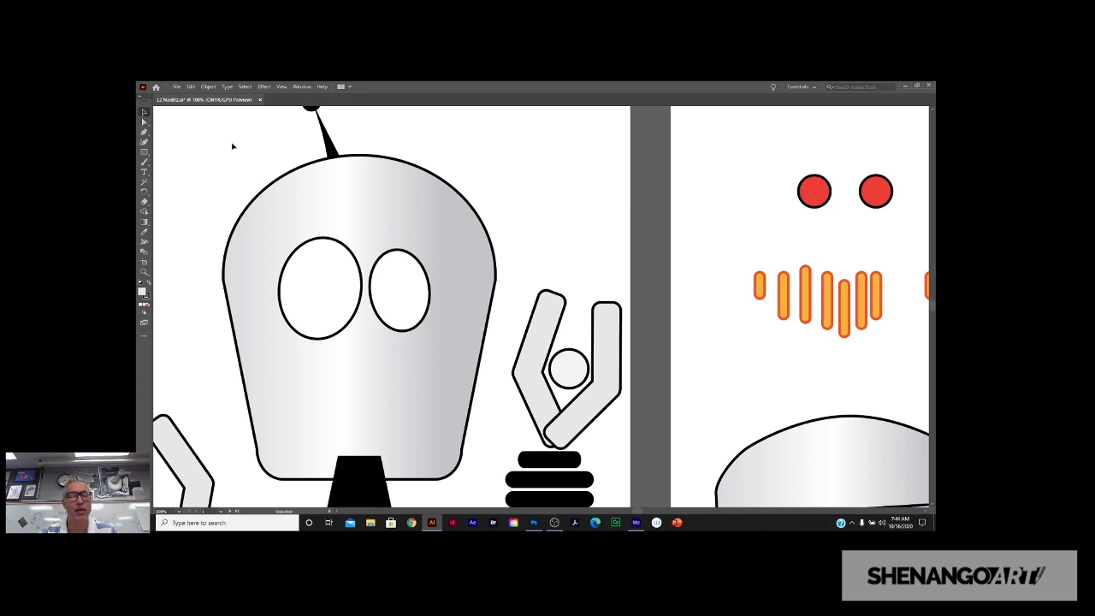
scroll(232, 146, up, 2)
scroll(274, 180, left, 2)
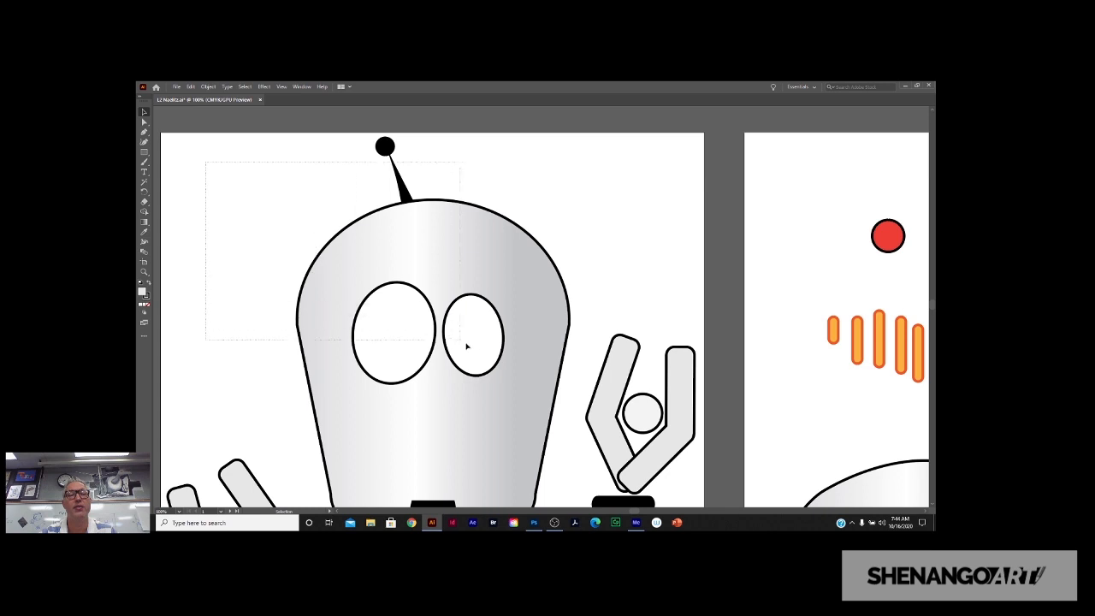
drag(467, 345, 566, 393)
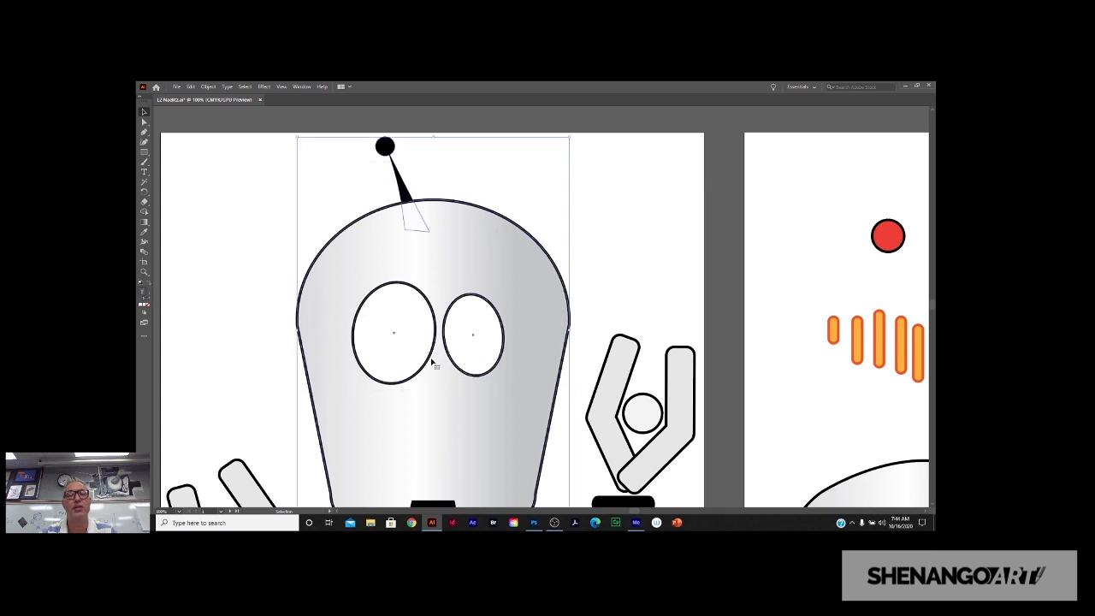
Deselect the robot's head, eyes and antenna.
scroll(343, 330, up, 1)
scroll(343, 330, up, 1)
scroll(344, 327, down, 2)
scroll(348, 280, down, 2)
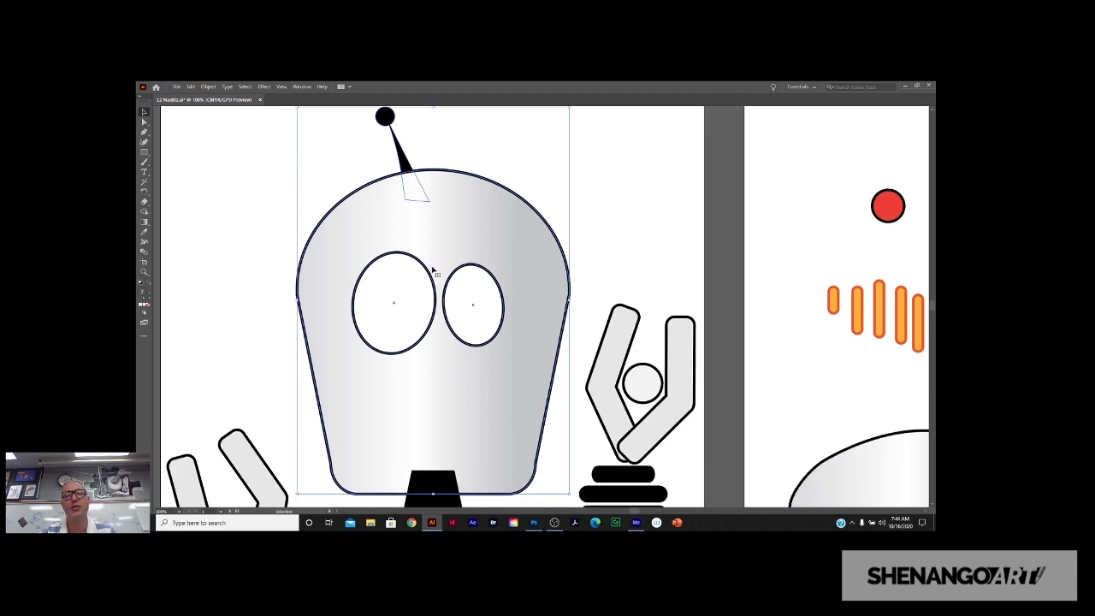
click(266, 287)
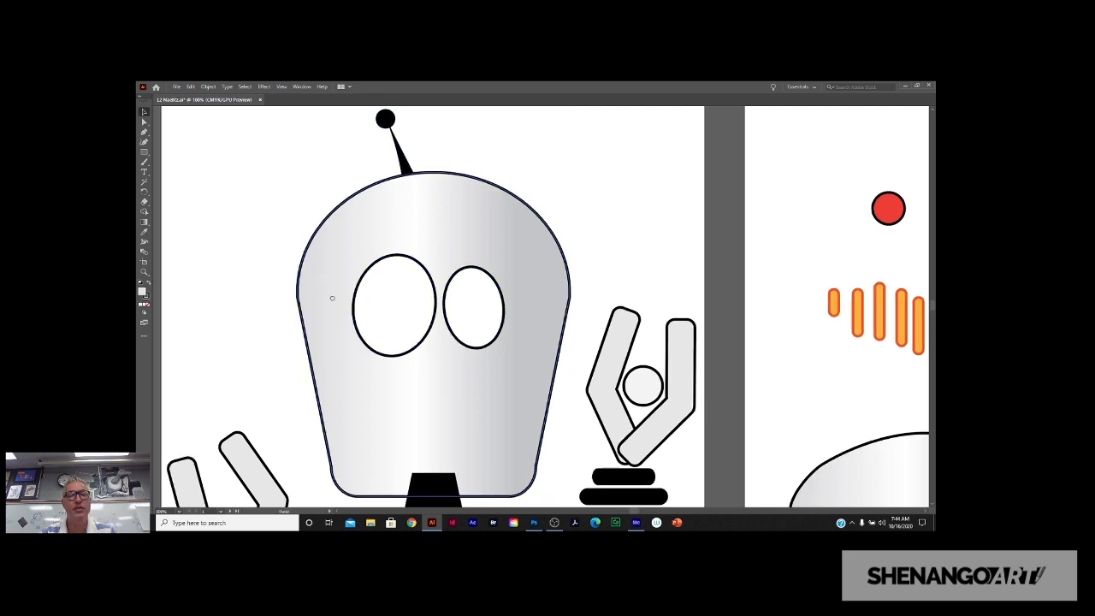
Select both red circles on the second artboard at once with the Magic Wand tool.
key(space)
drag(332, 298, 297, 299)
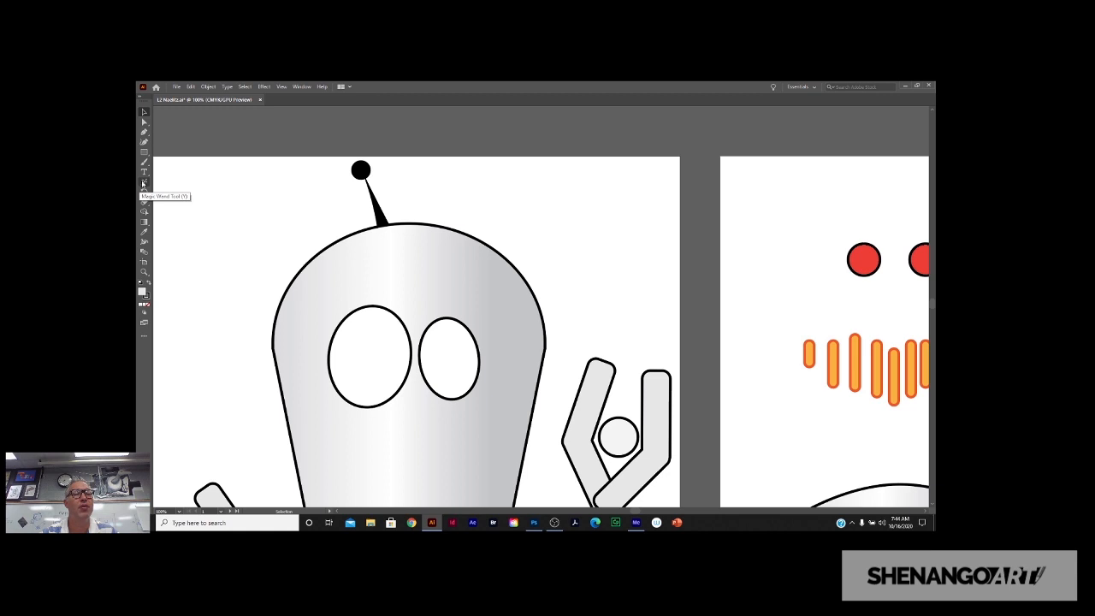
click(144, 338)
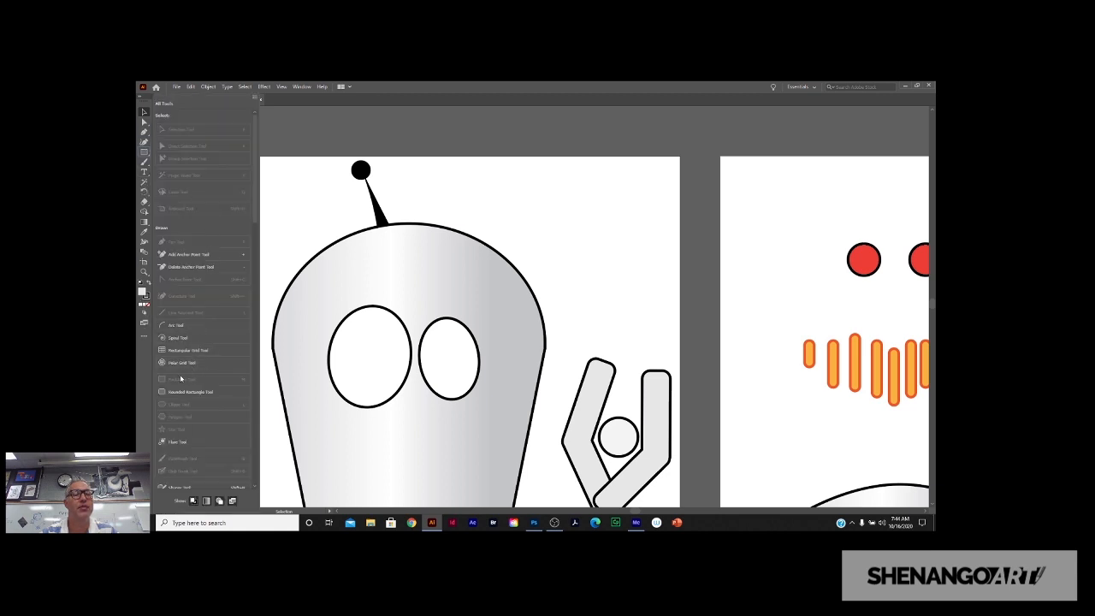
mouse_move(144, 218)
mouse_down()
mouse_move(153, 332)
mouse_move(142, 363)
mouse_move(152, 222)
mouse_up()
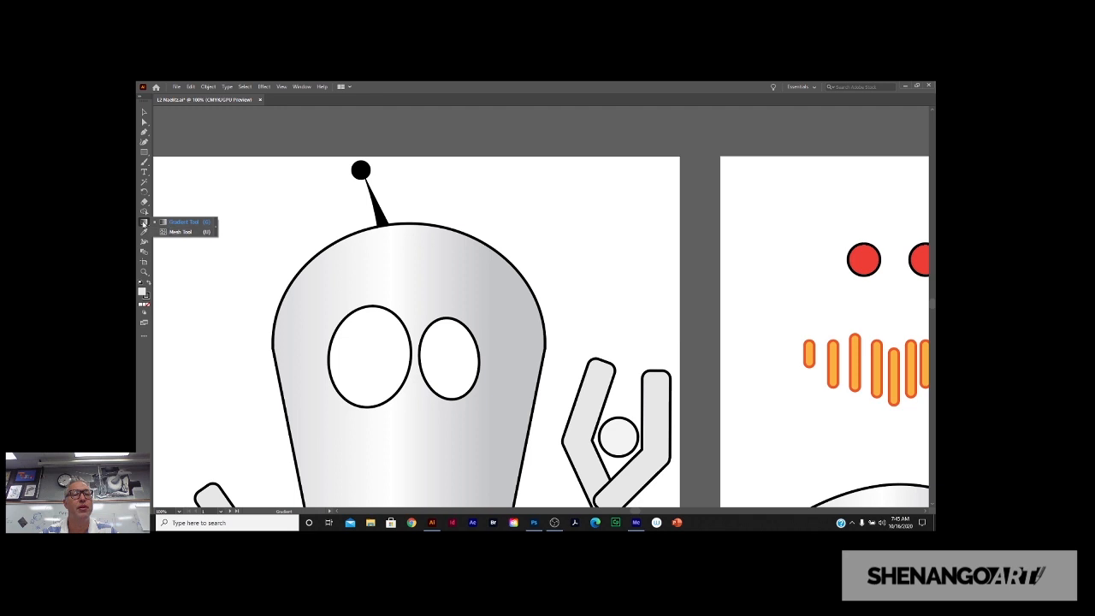
click(144, 182)
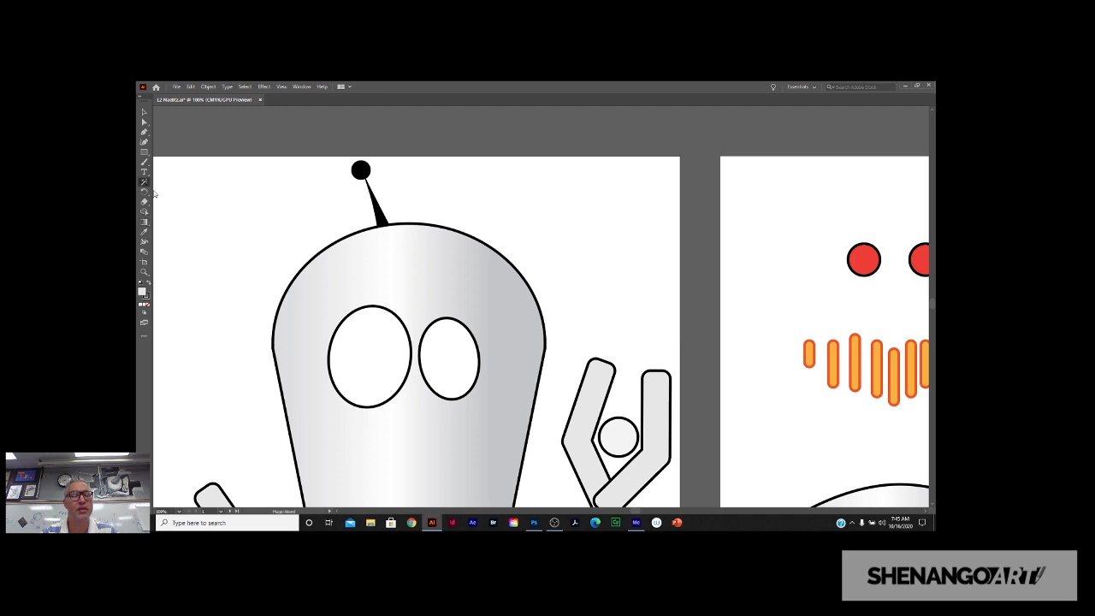
drag(670, 305, 340, 253)
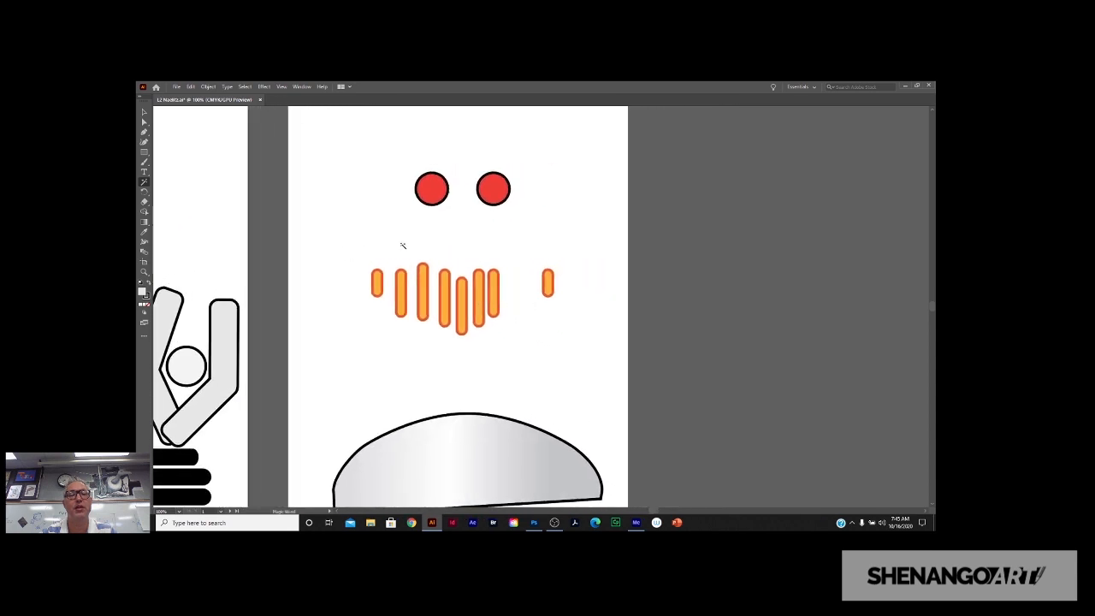
click(431, 193)
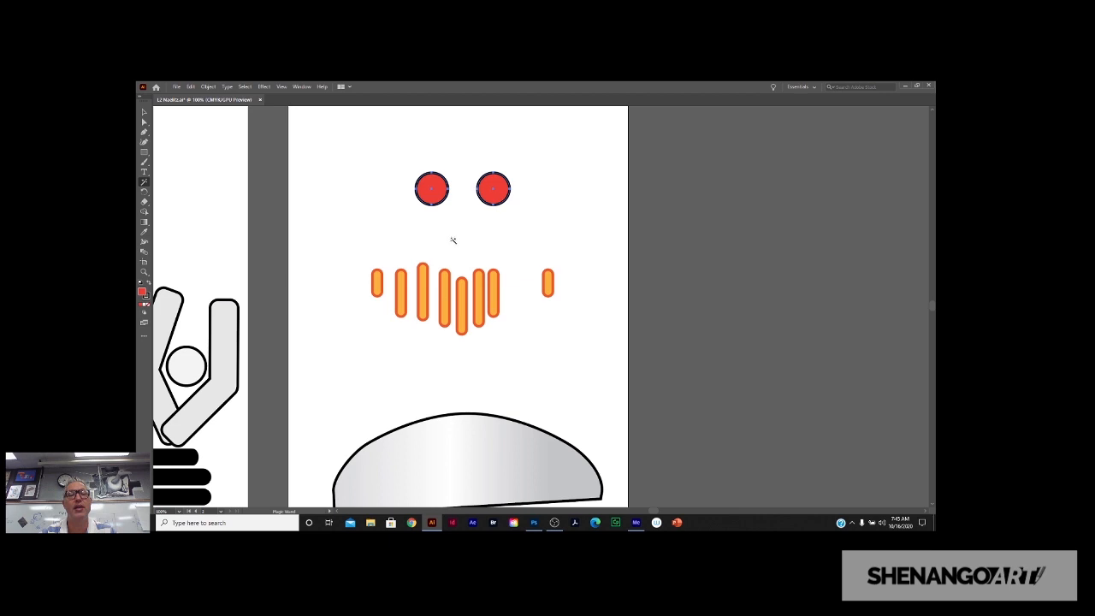
Select all the orange bars with the Magic Wand tool and add both red circles to the selection.
scroll(452, 237, down, 2)
click(480, 258)
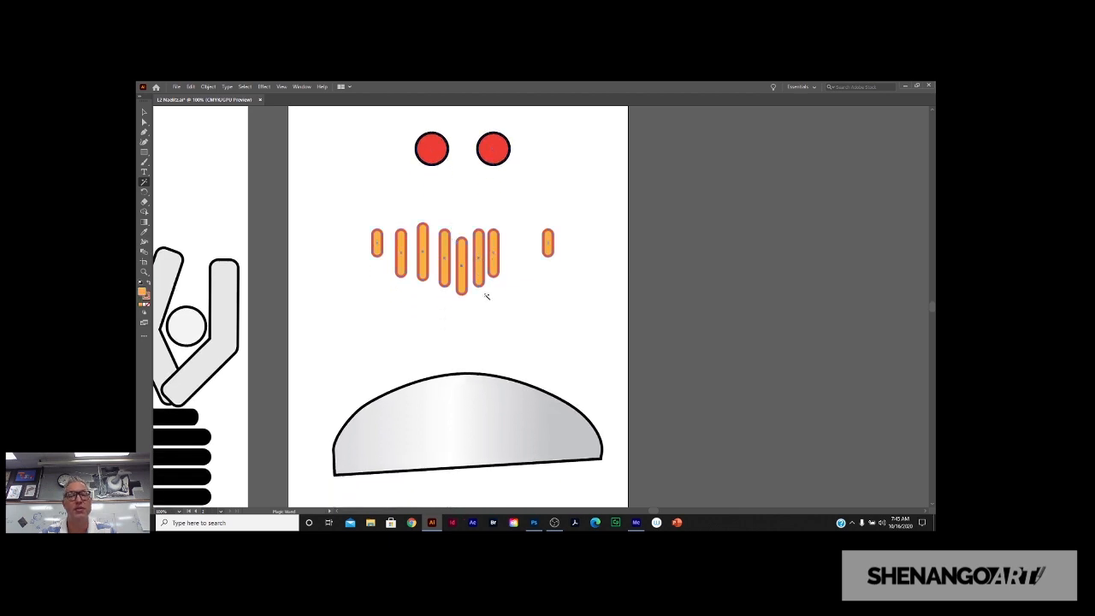
scroll(486, 296, up, 2)
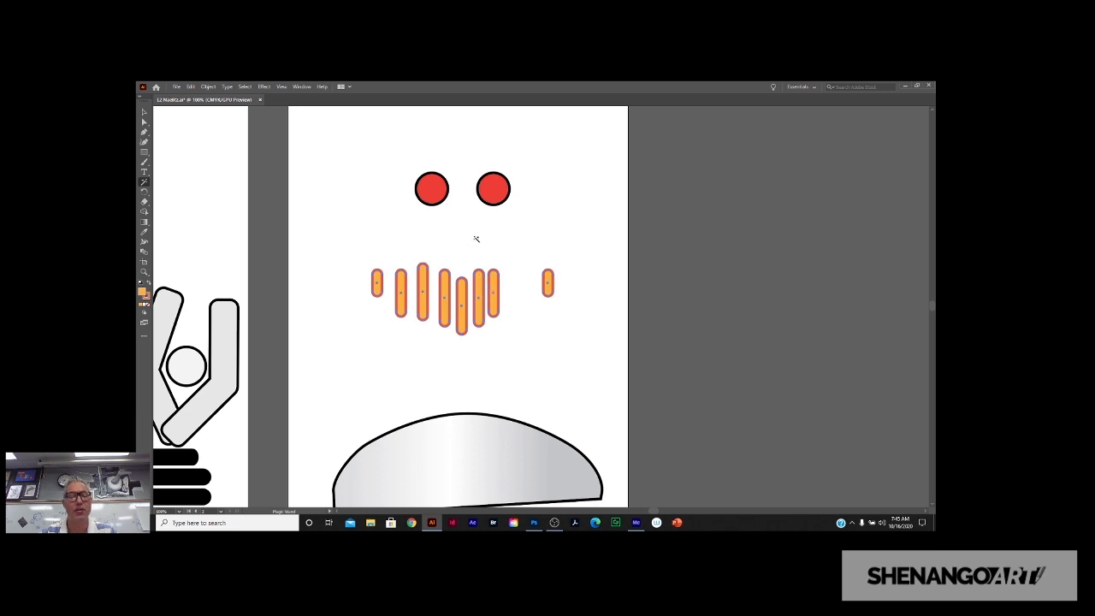
shift+click(496, 196)
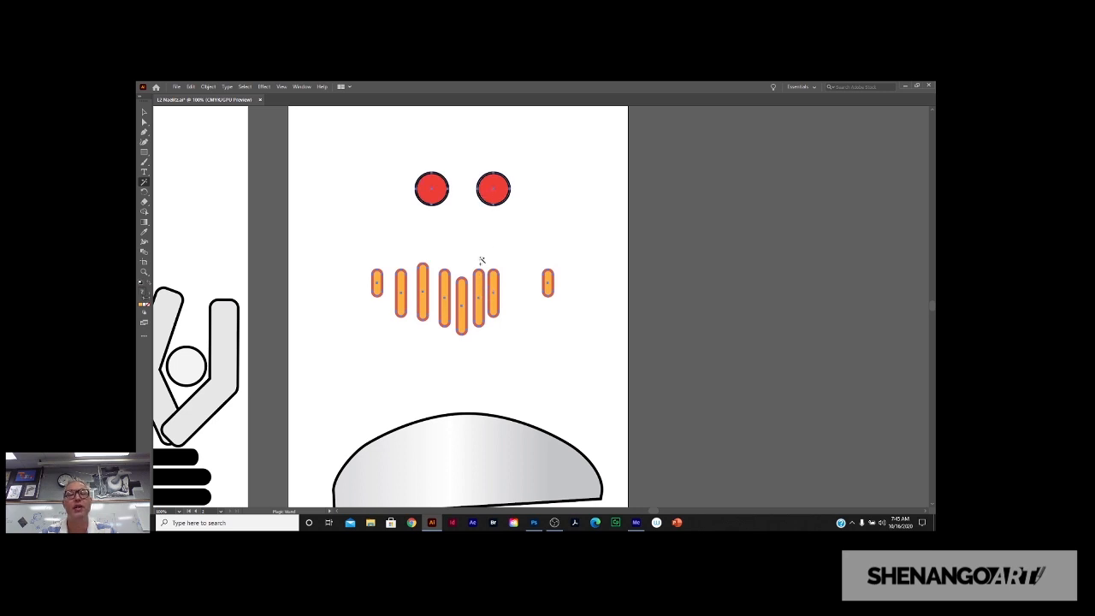
Remove the orange bars from the Magic Wand selection, and deselect the red circles too.
shift+click(446, 292)
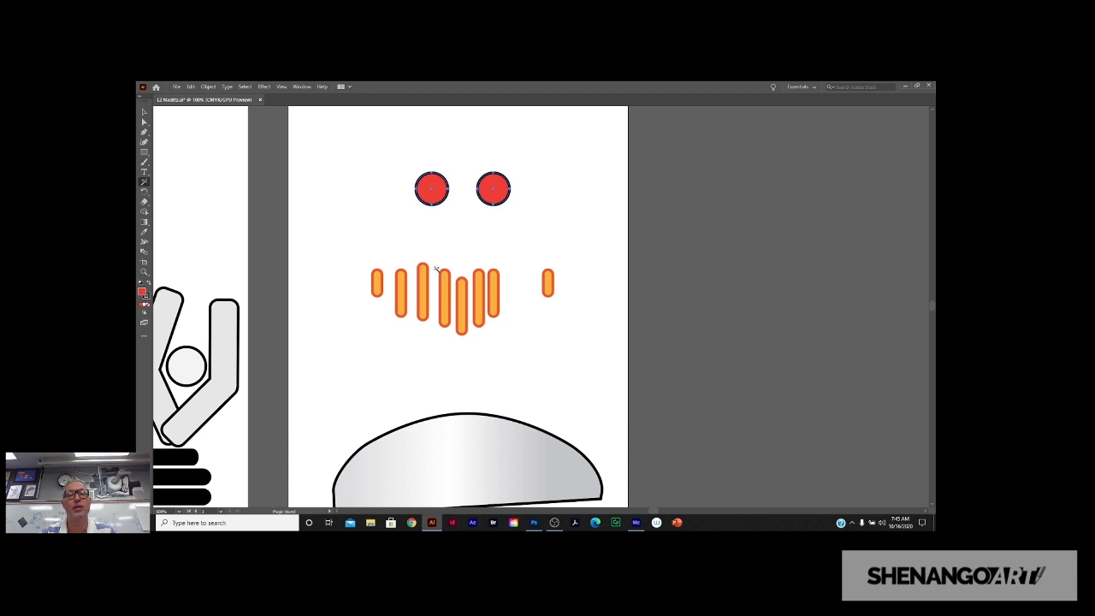
click(351, 174)
Fit the artboard in the window and look over the robot artboard and the artboard with its spare parts.
scroll(409, 223, down, 1)
scroll(412, 246, down, 3)
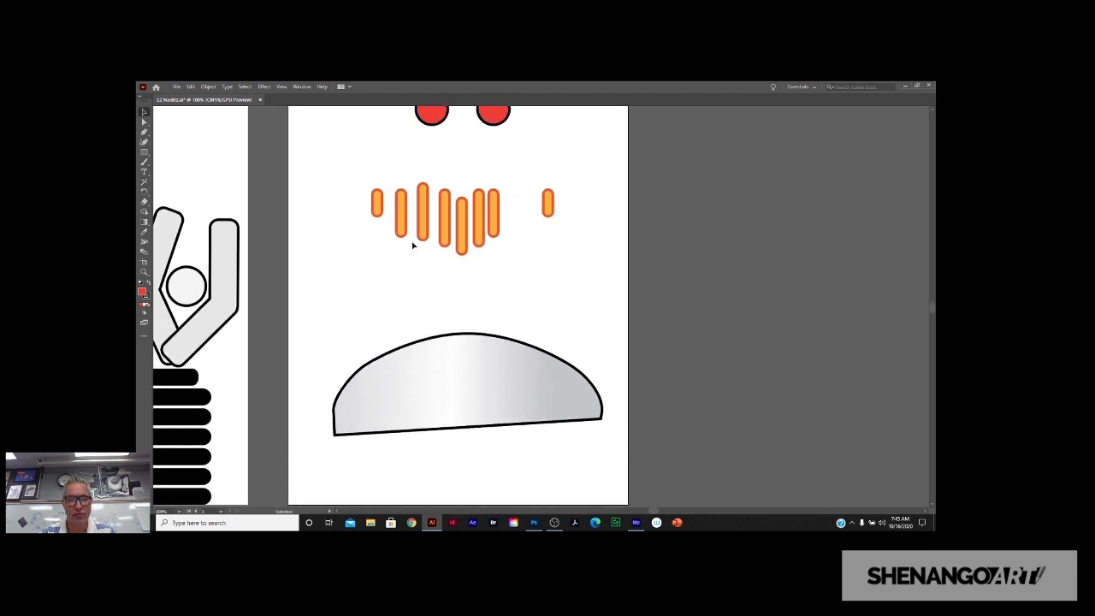
drag(360, 274, 412, 278)
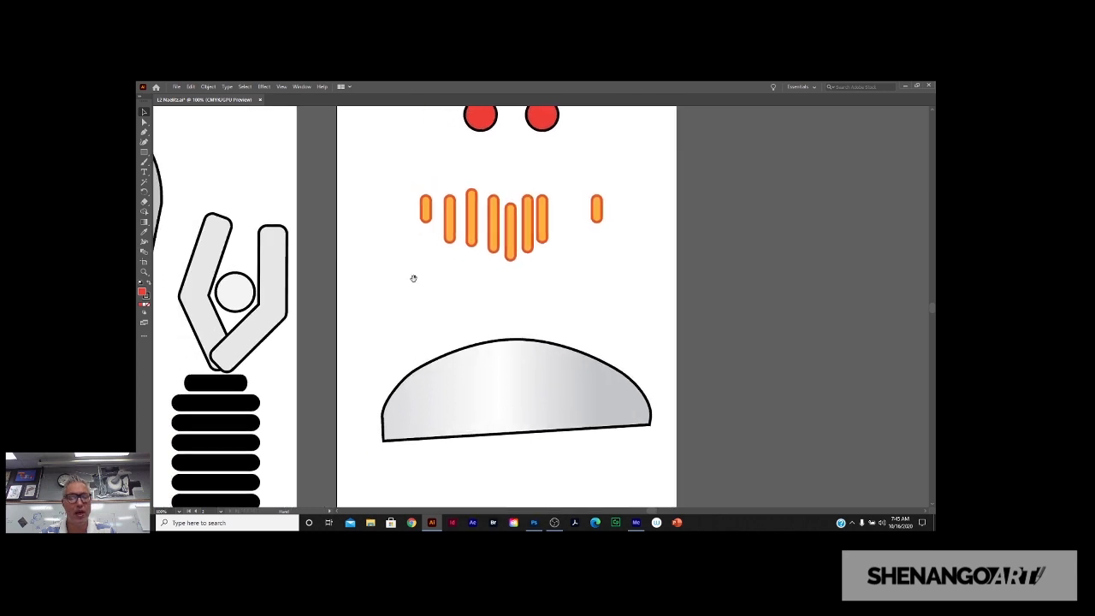
key(a)
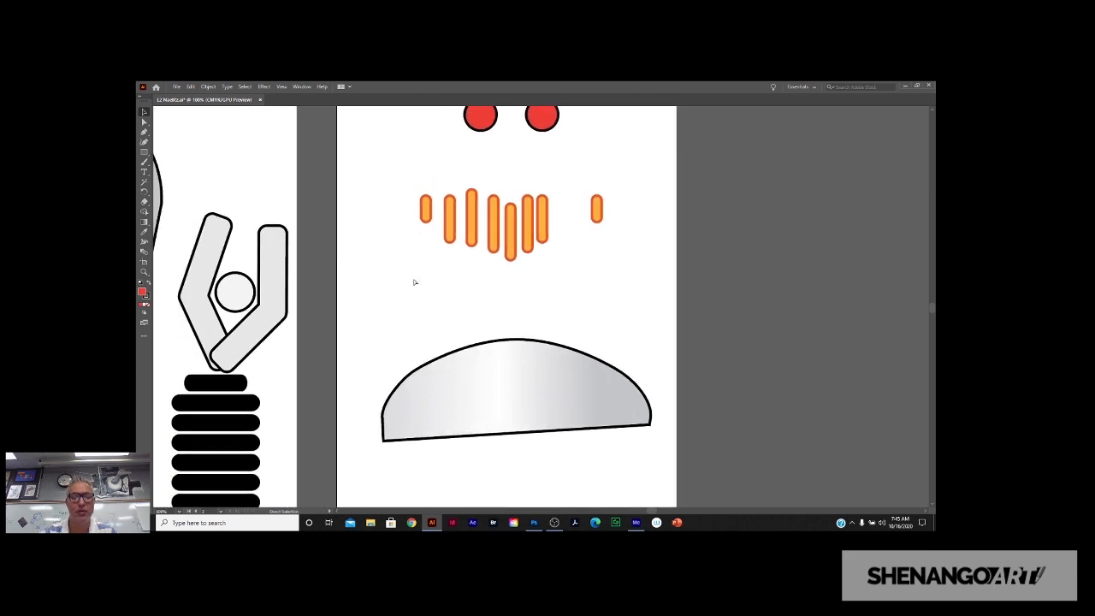
key(ctrl+0)
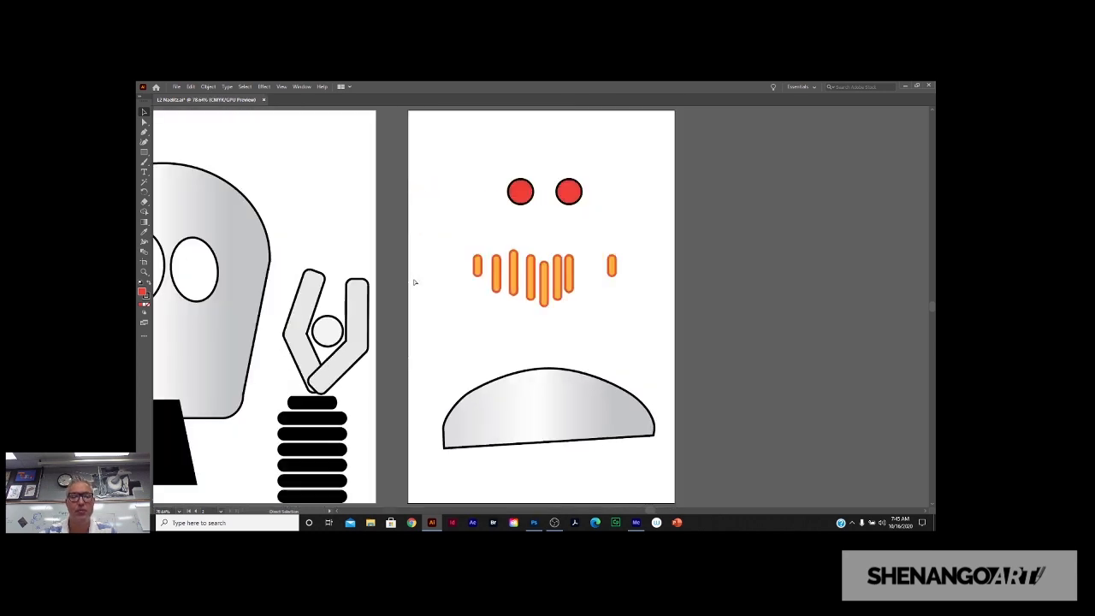
drag(645, 511, 641, 512)
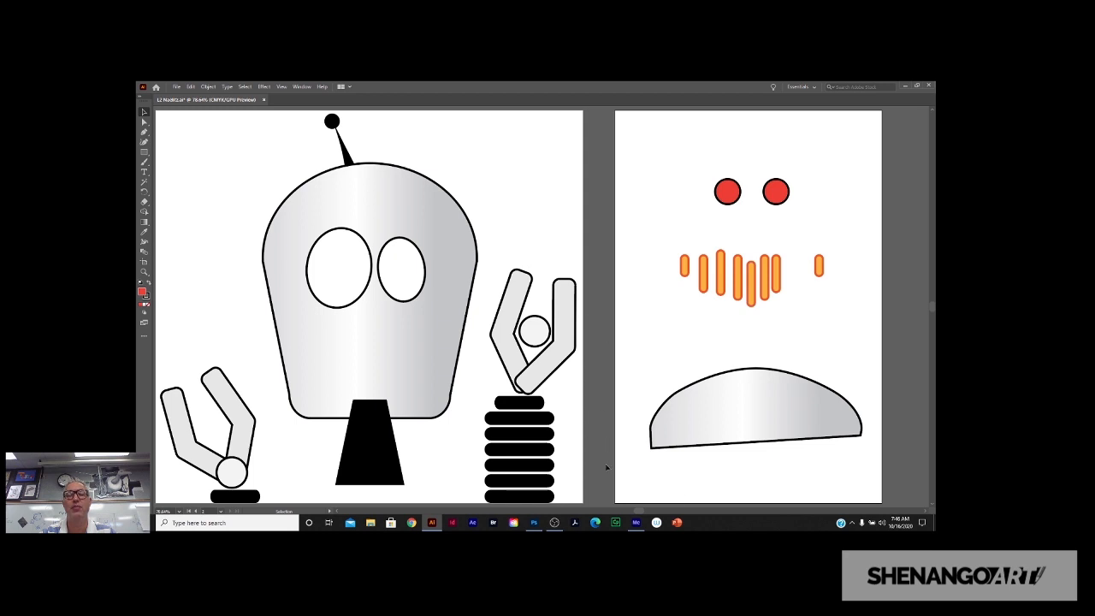
scroll(364, 362, left, 2)
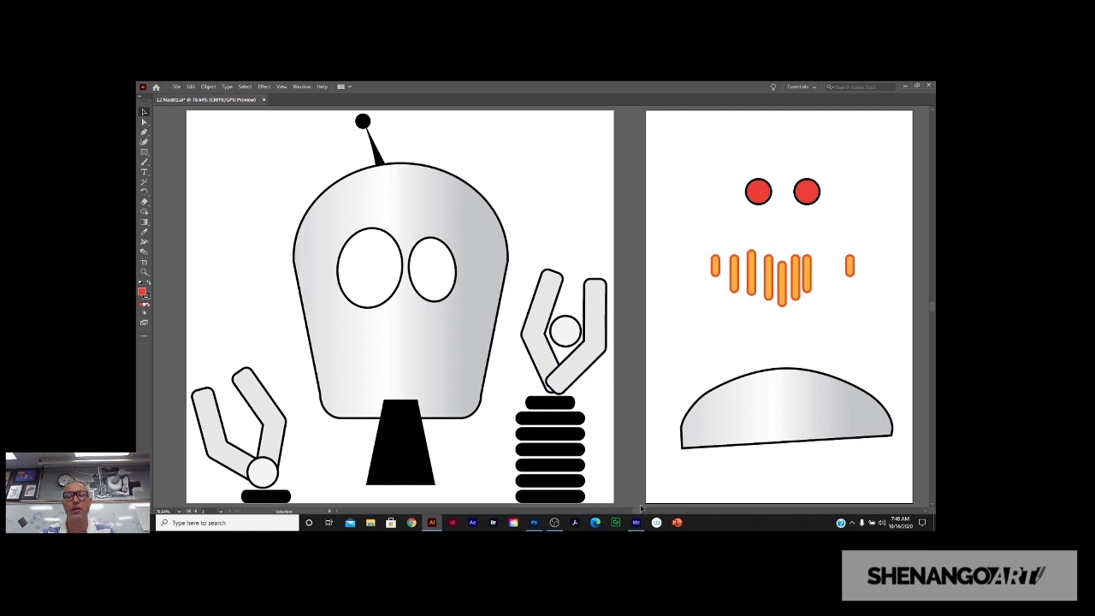
scroll(641, 508, right, 2)
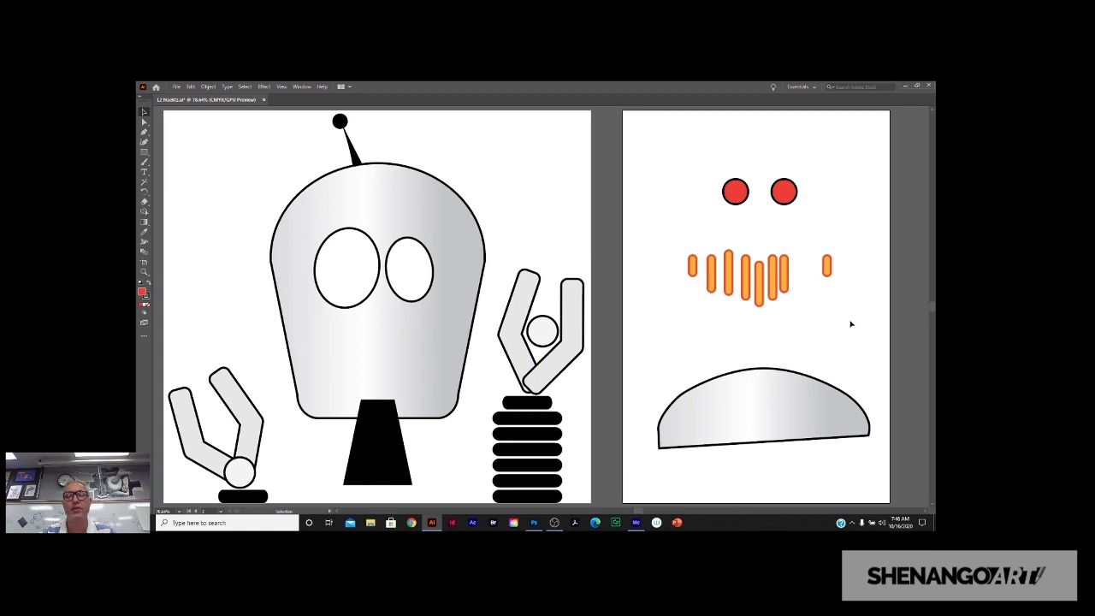
scroll(663, 501, right, 6)
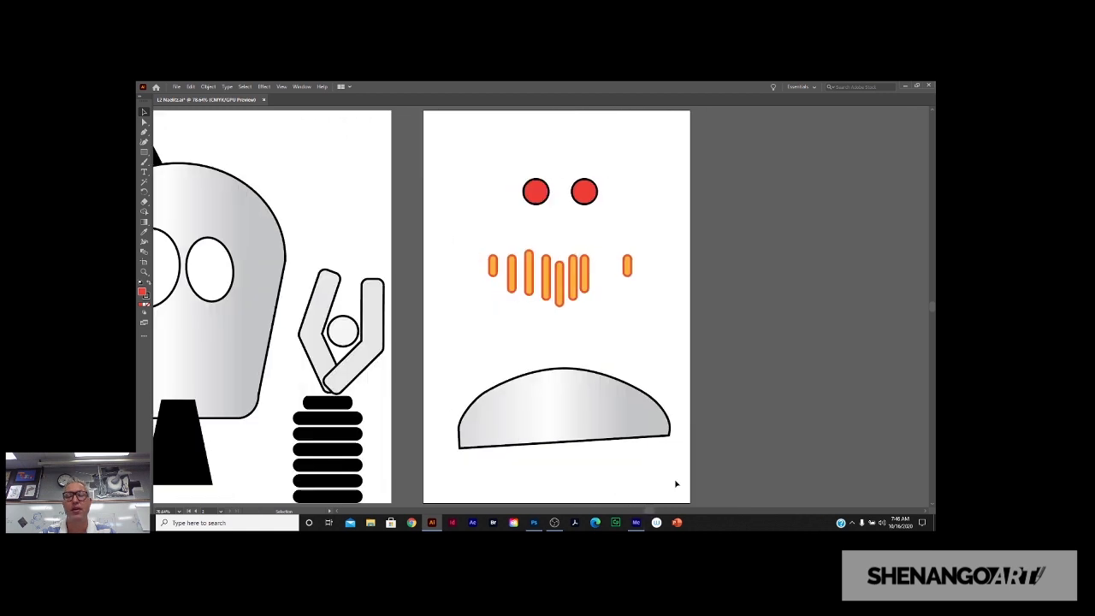
Move the gradient-filled dome down toward the lower edge of the second artboard, and deselect it.
click(631, 411)
drag(607, 411, 583, 458)
drag(657, 511, 650, 513)
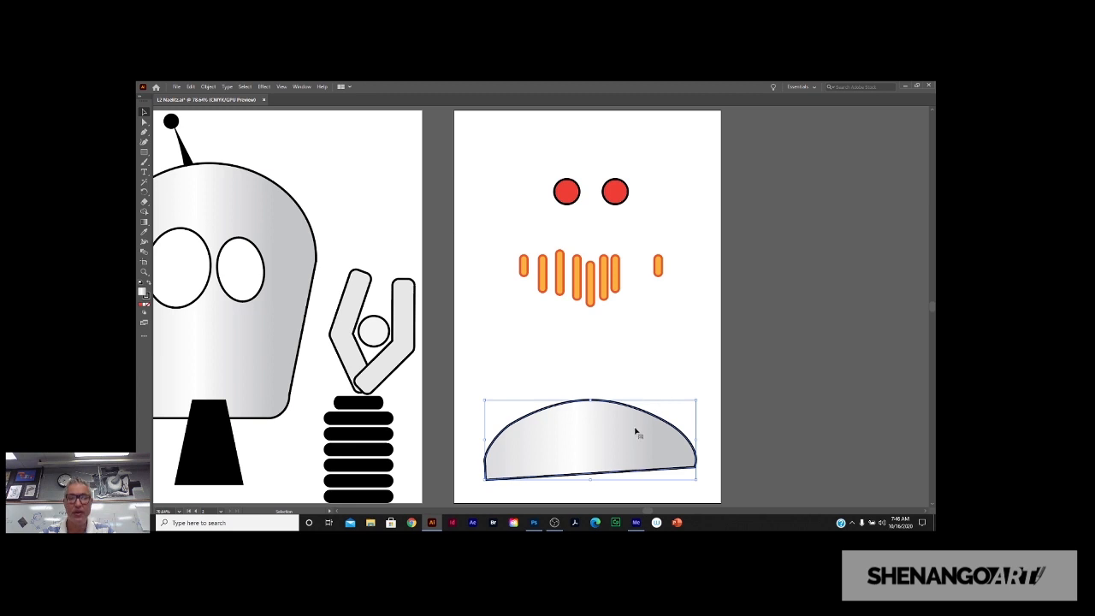
click(744, 373)
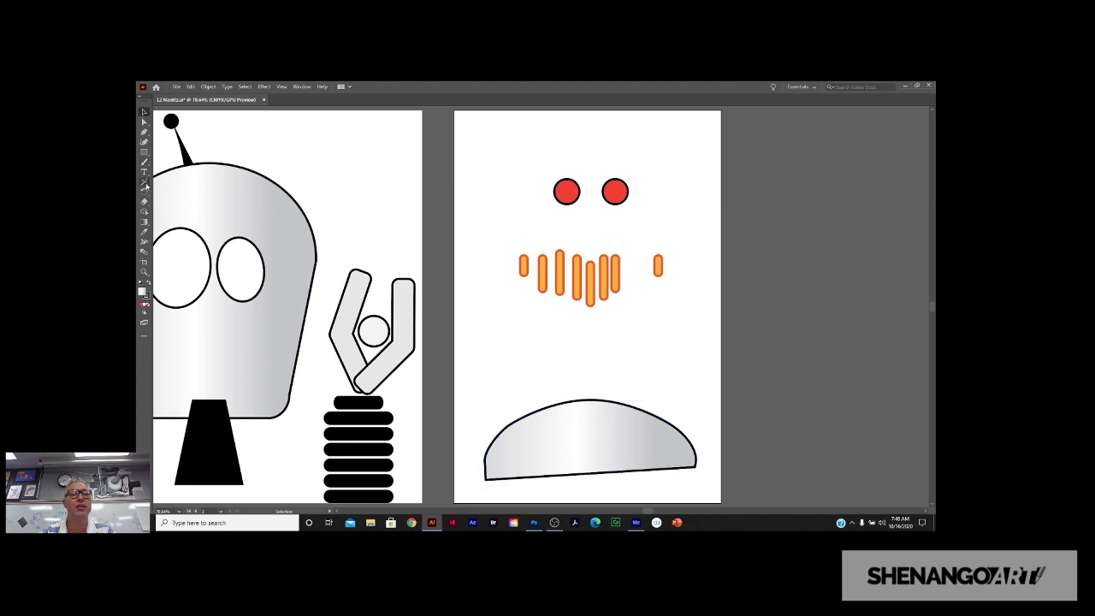
Select the gradient-filled head and dome with the Magic Wand tool, and replace that selection with the light grey claws and white eyes.
click(144, 182)
click(585, 437)
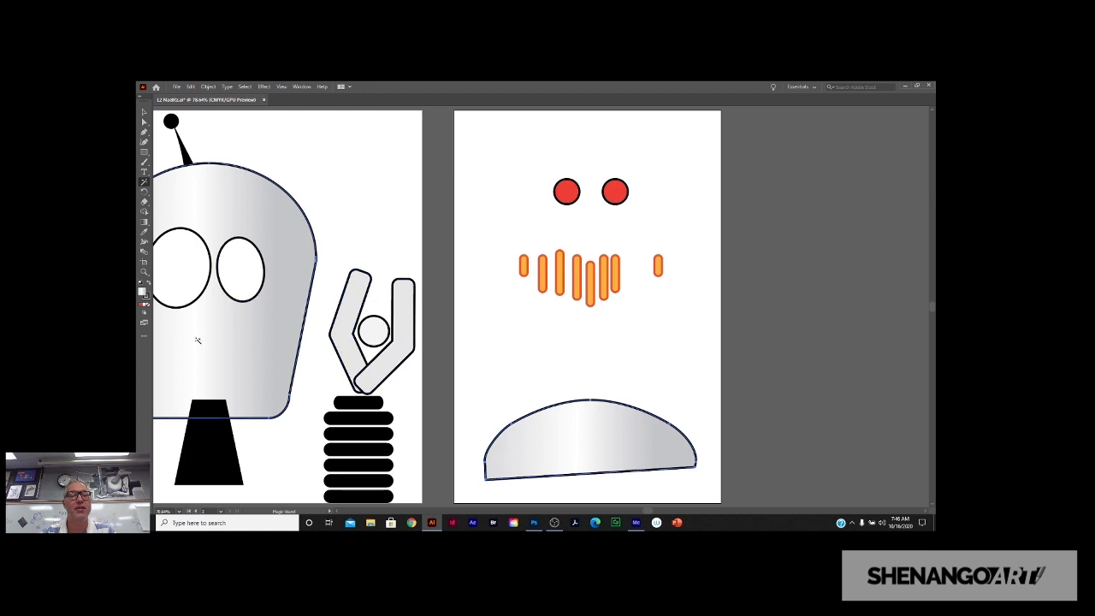
click(403, 301)
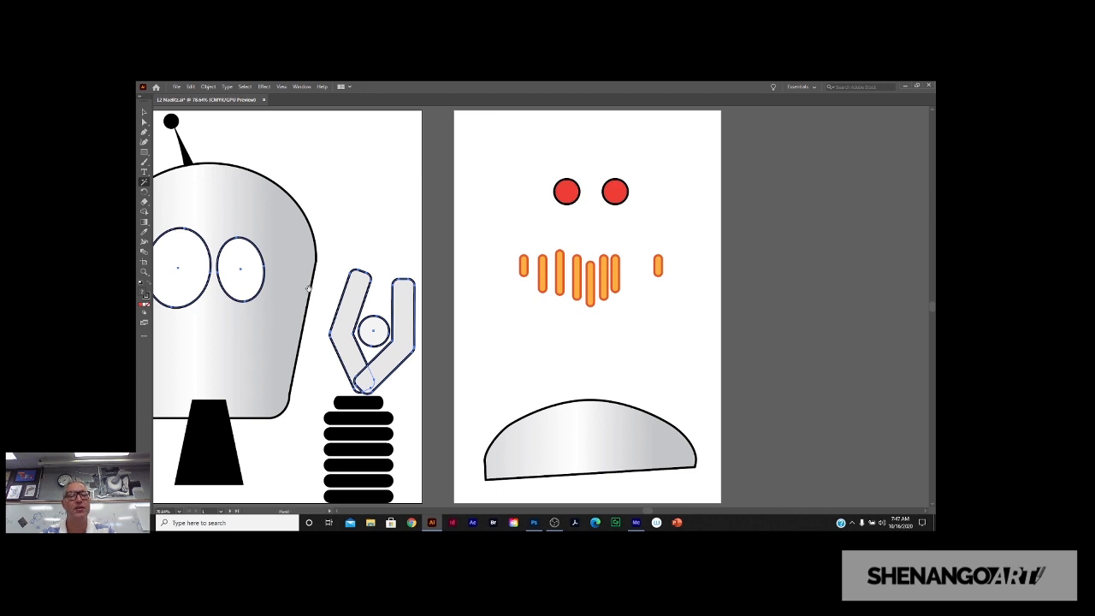
key(ctrl+alt+0)
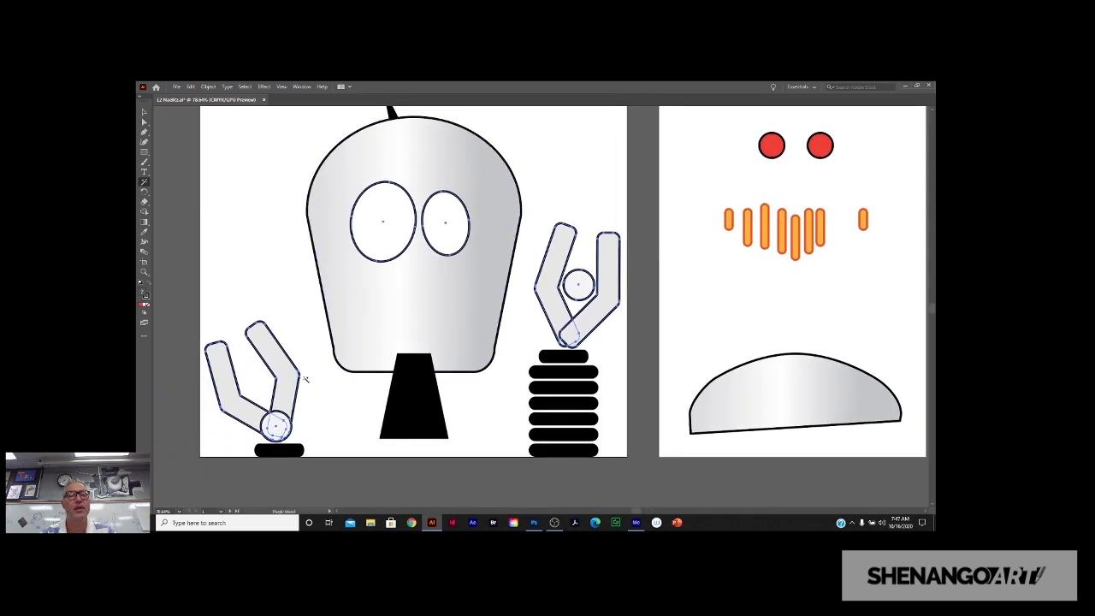
Clear the selection, reselect the light grey claws and white eyes with the Magic Wand, and deselect them with the Selection tool.
click(295, 289)
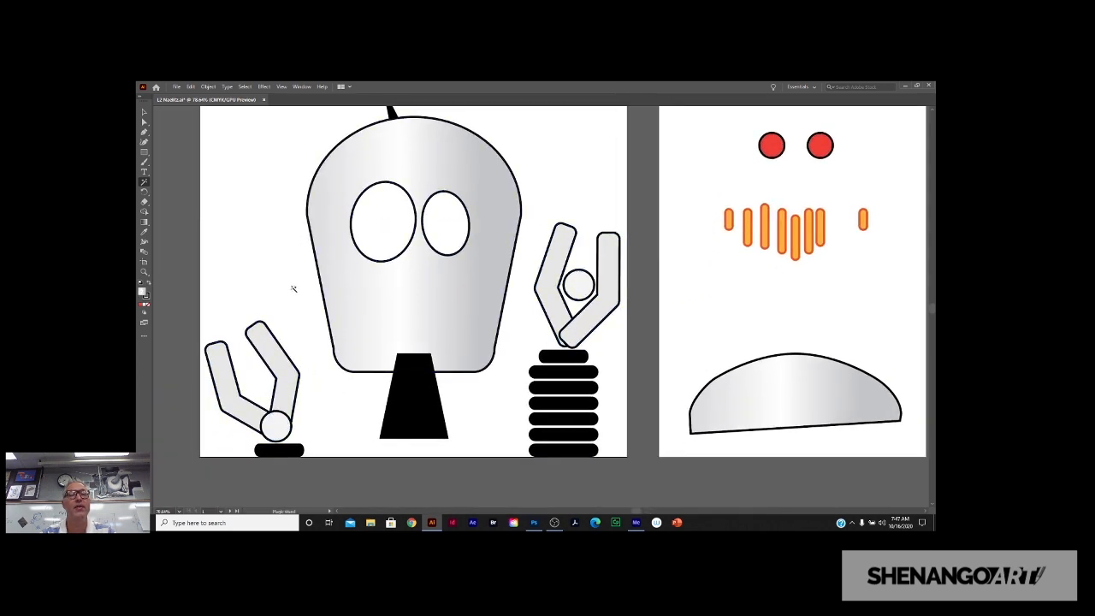
click(289, 374)
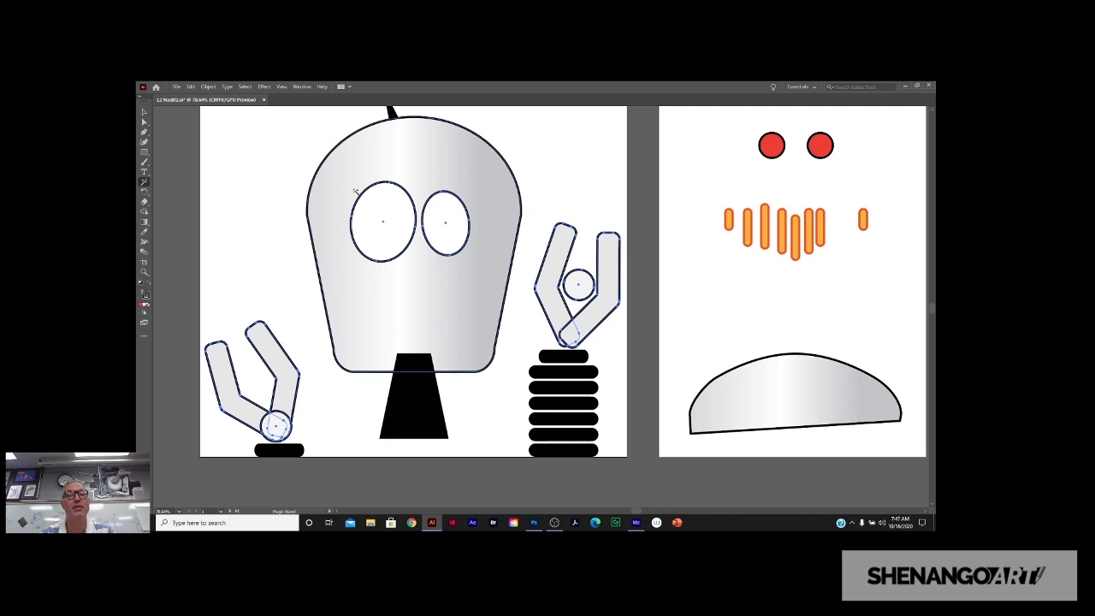
click(144, 112)
click(341, 235)
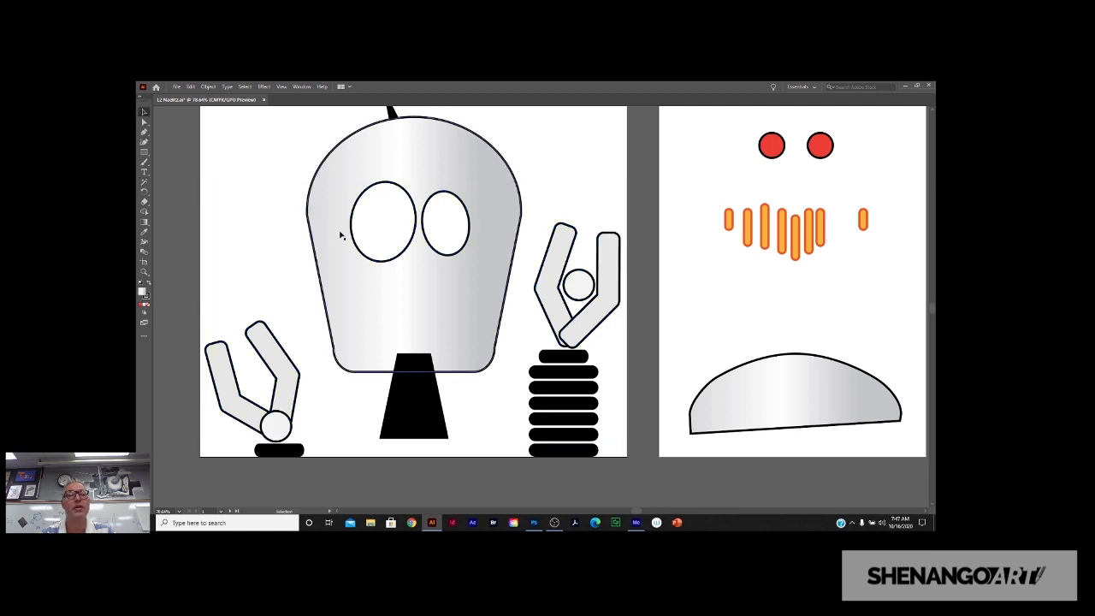
Select only the left red circle on the second artboard with the Selection tool and display the Control panel.
drag(480, 276, 339, 323)
scroll(339, 323, up, 3)
scroll(339, 323, right, 4)
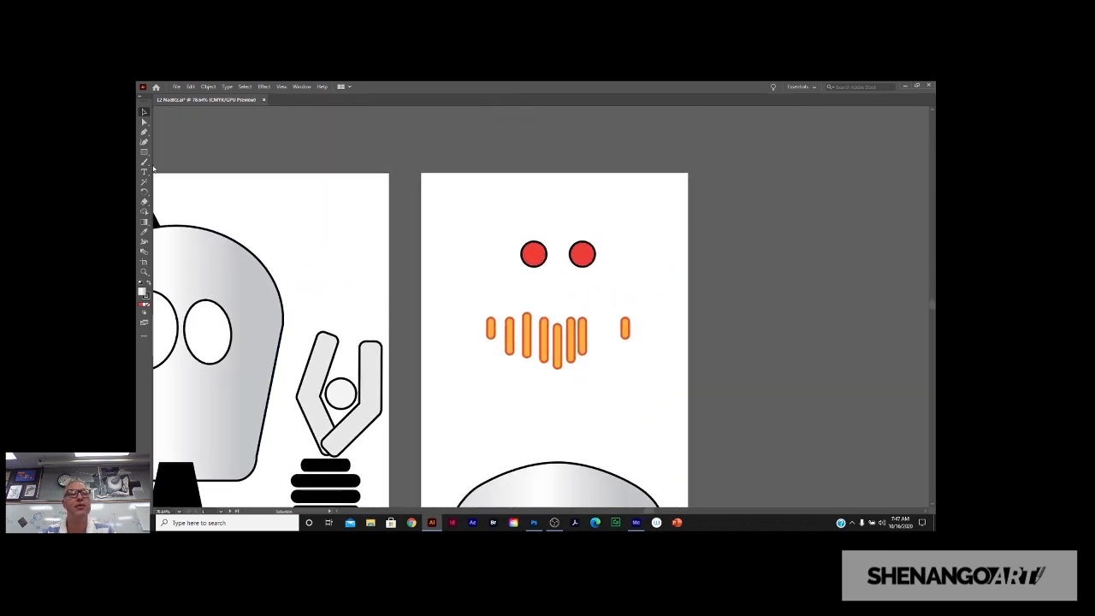
click(531, 256)
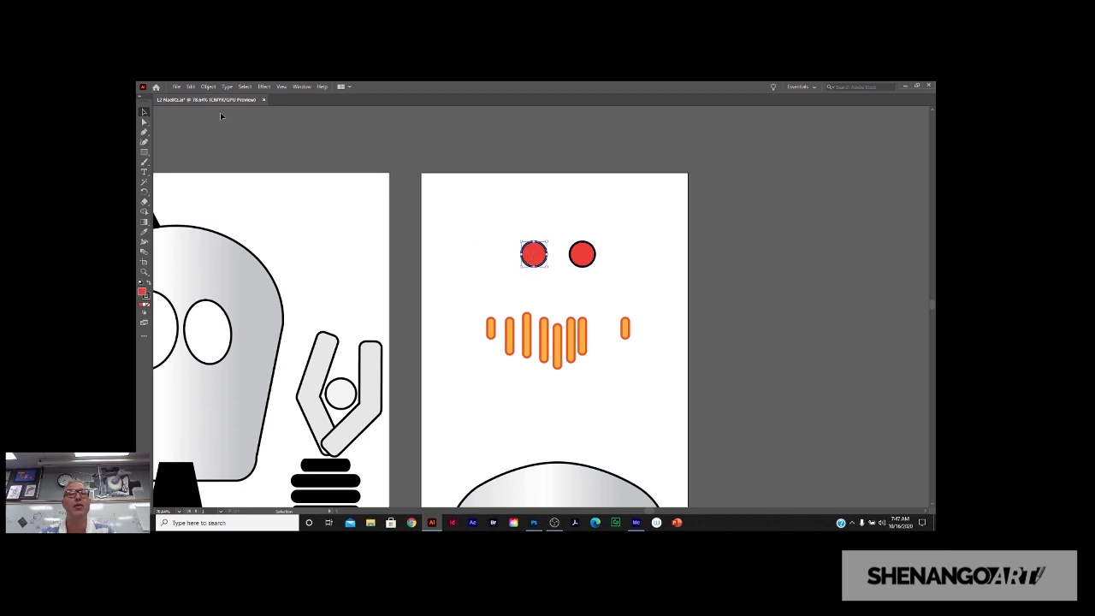
click(301, 86)
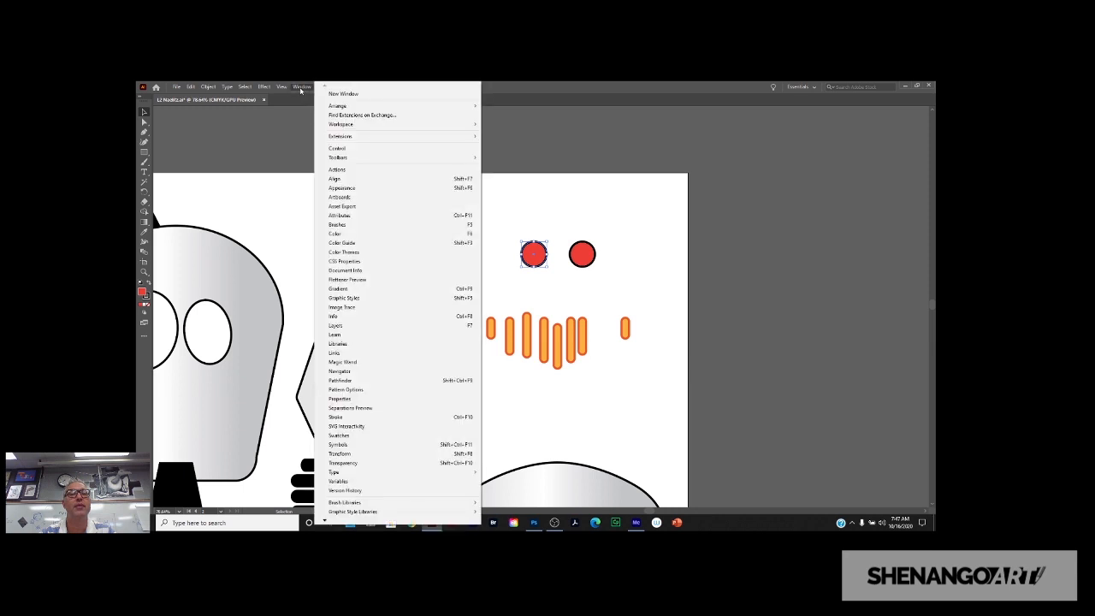
click(341, 148)
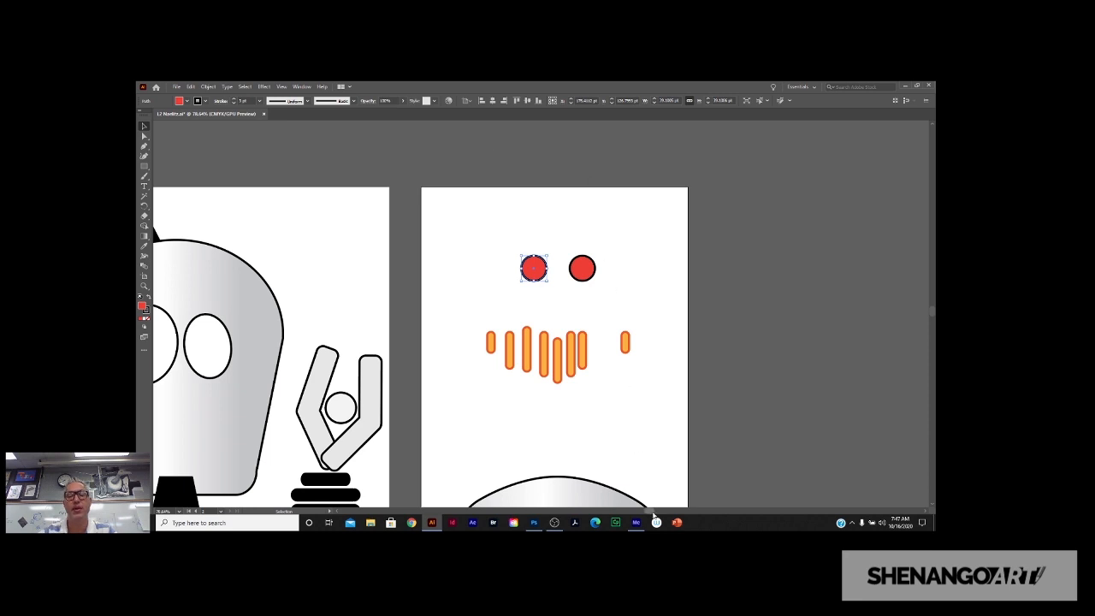
Select all objects similar to the left red circle by Fill Color.
drag(654, 512, 588, 512)
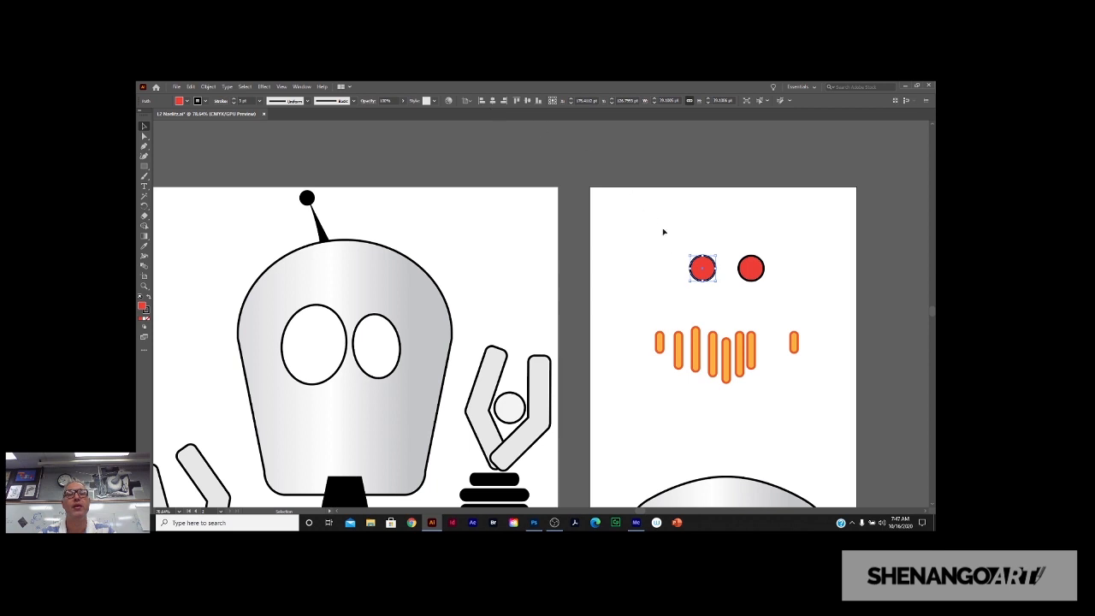
click(690, 247)
click(696, 264)
click(767, 103)
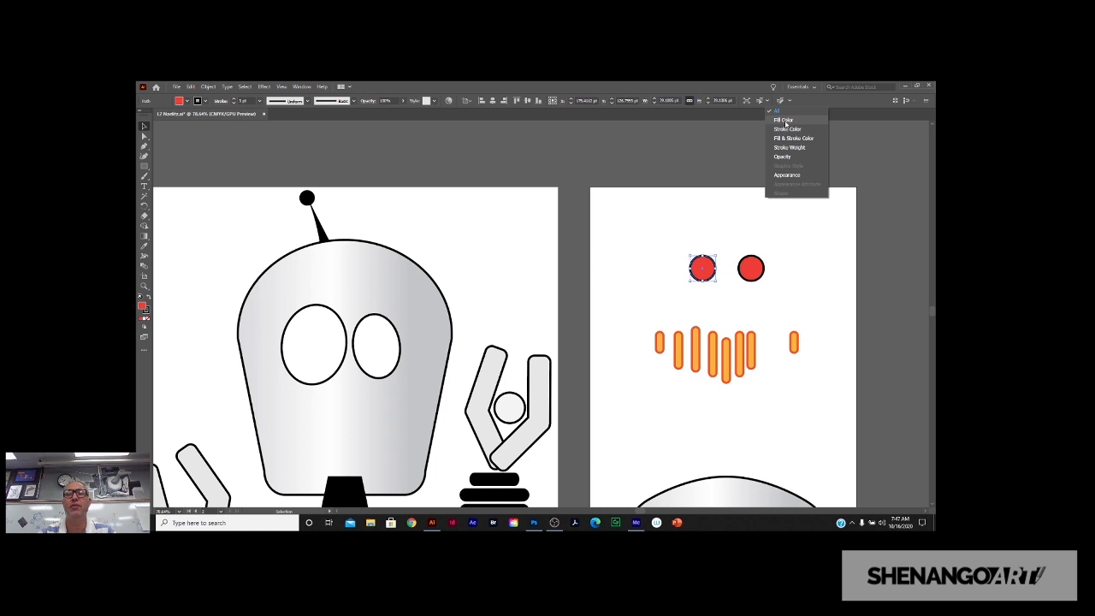
click(786, 122)
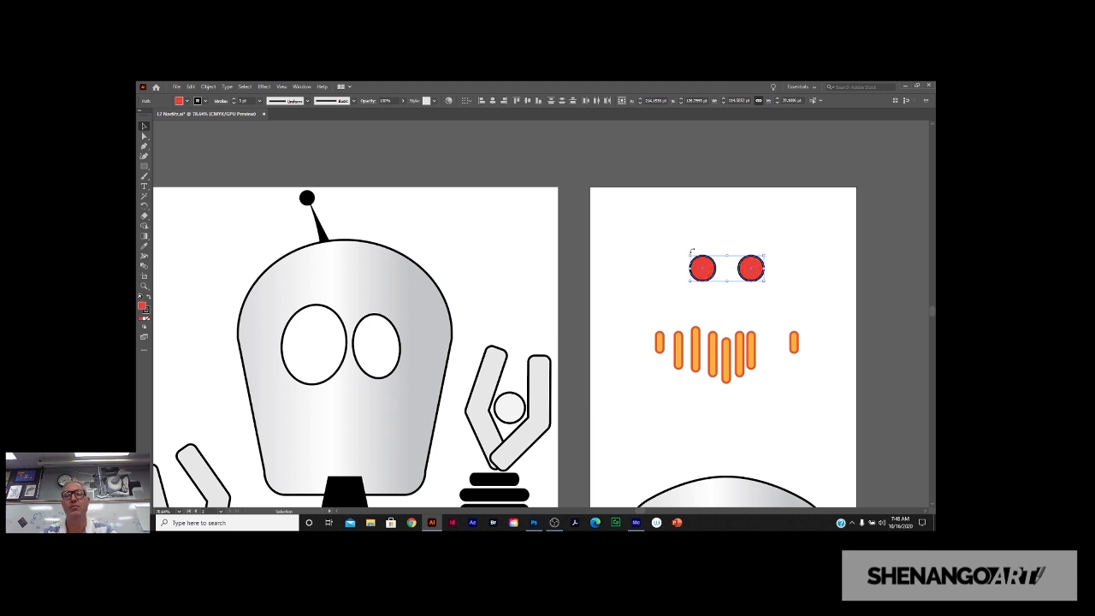
Clear the selection, reselect both red circles one after the other, and add all the orange bars to the selection.
scroll(749, 274, down, 1)
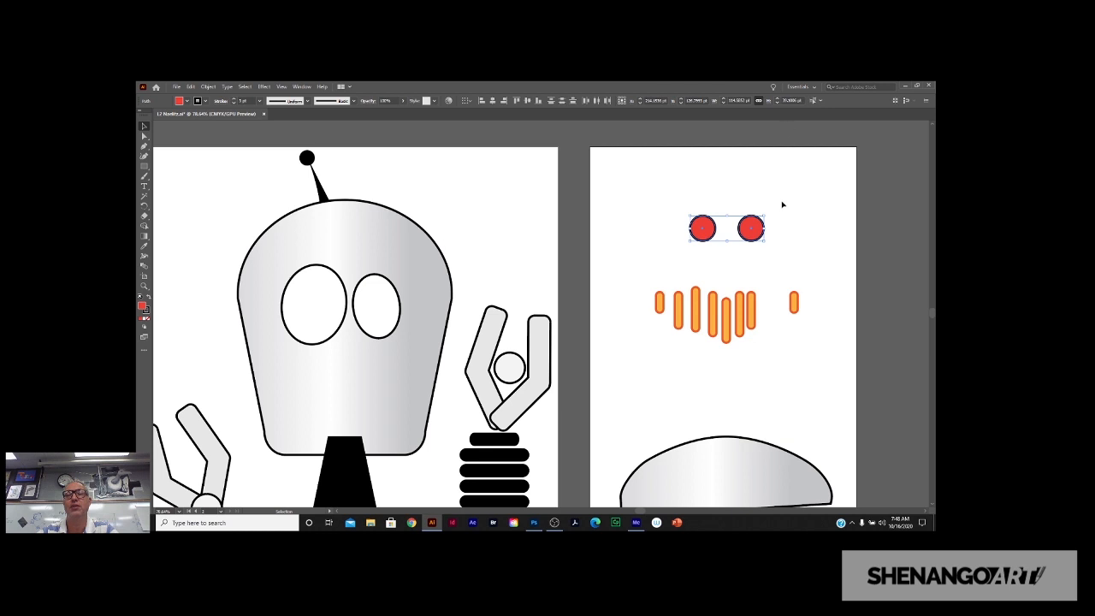
scroll(706, 259, down, 1)
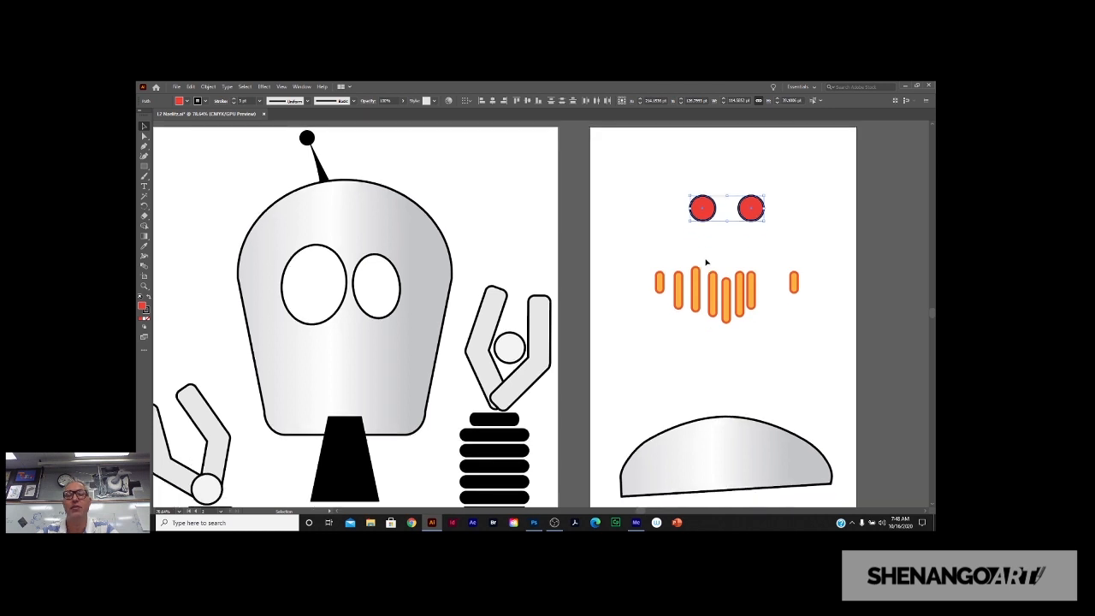
scroll(707, 262, down, 1)
scroll(707, 262, up, 2)
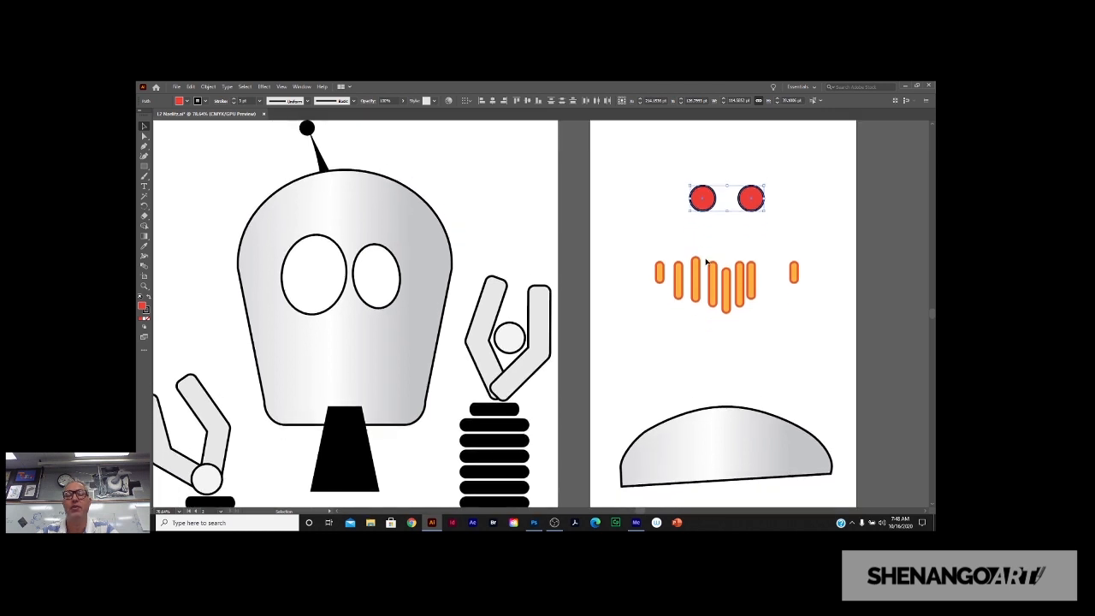
click(707, 261)
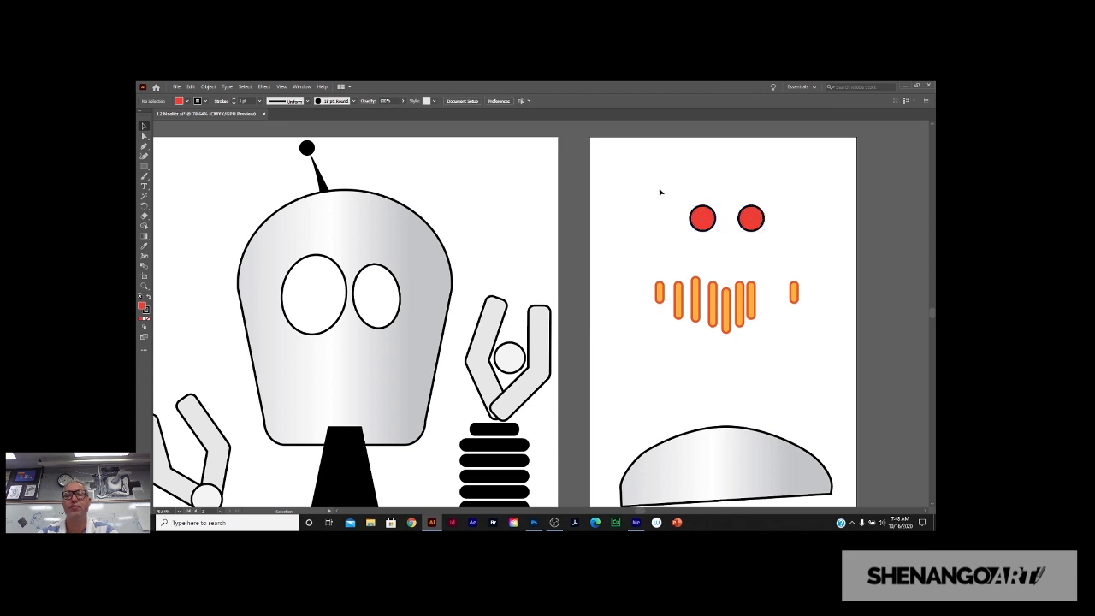
drag(659, 192, 741, 240)
click(701, 221)
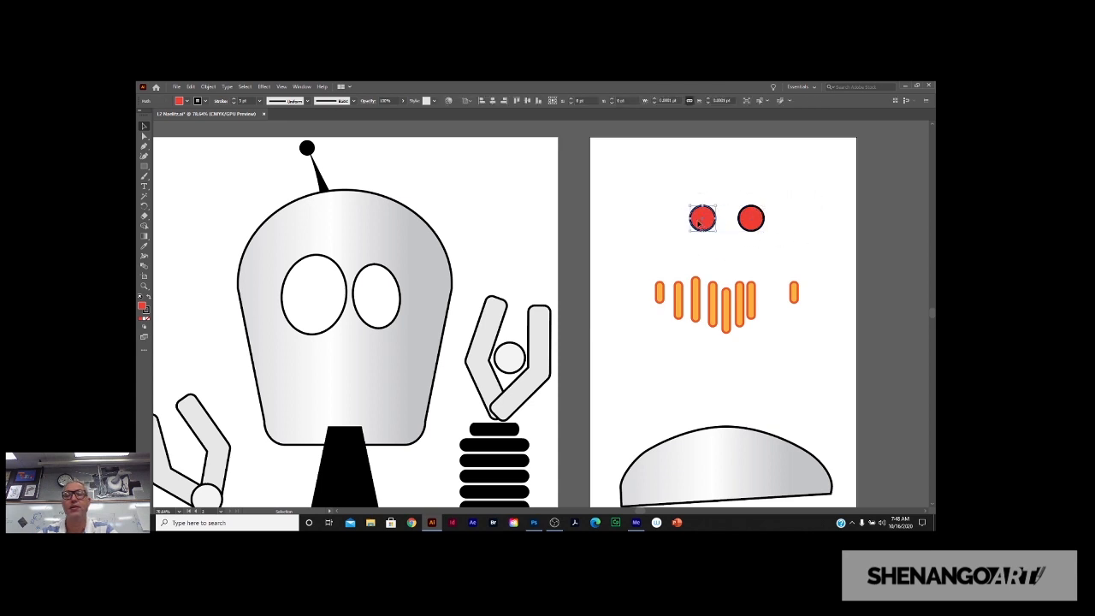
shift+click(758, 221)
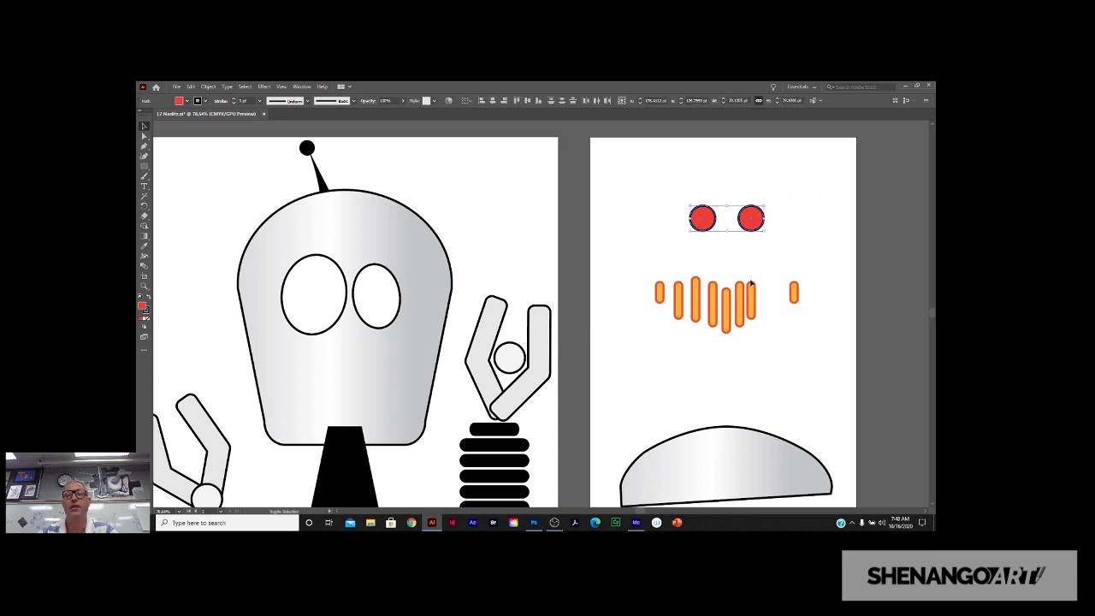
shift+click(714, 306)
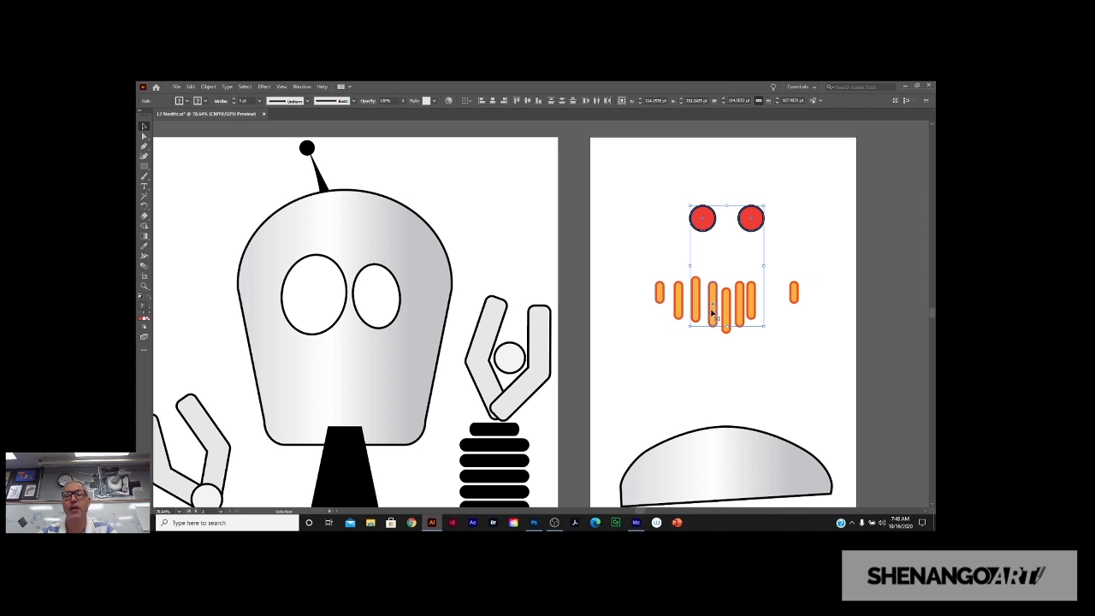
drag(633, 274, 815, 335)
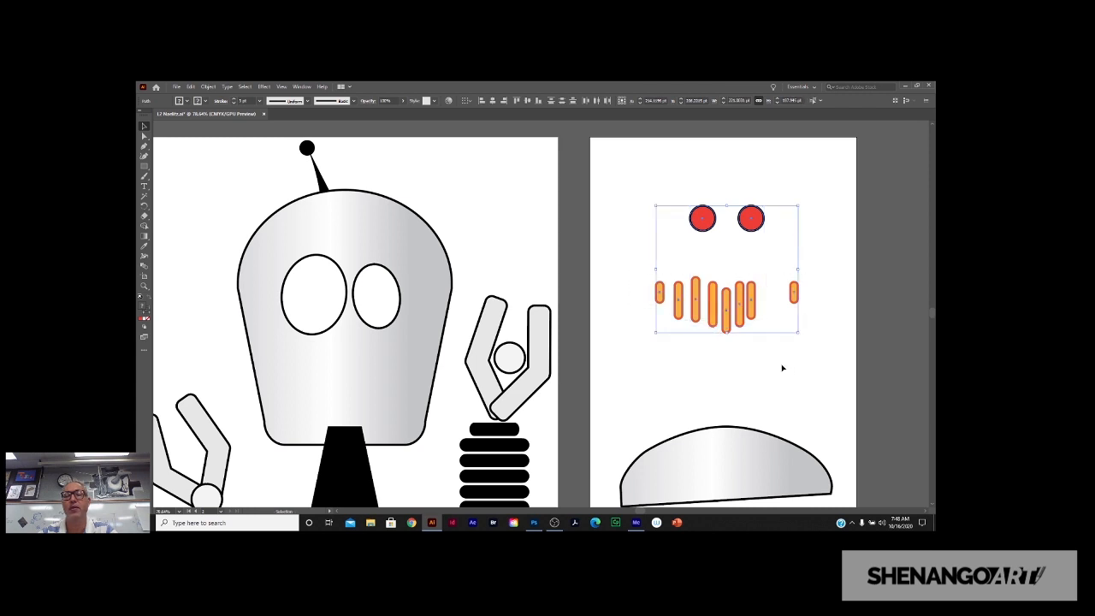
Select only the lowest-hanging orange bar and clear the selection.
click(726, 321)
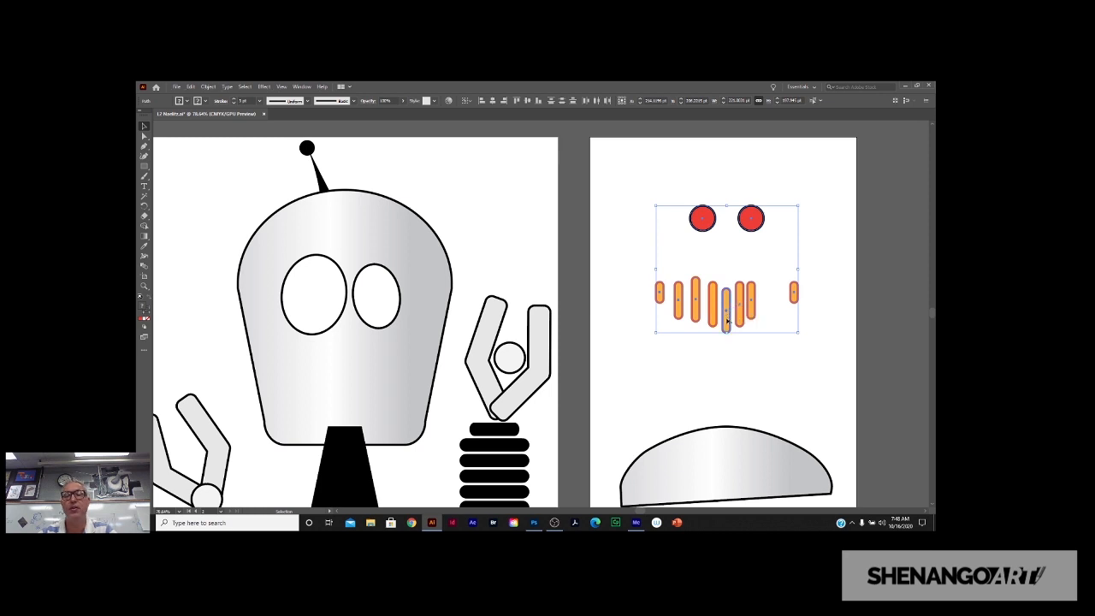
click(728, 377)
click(728, 329)
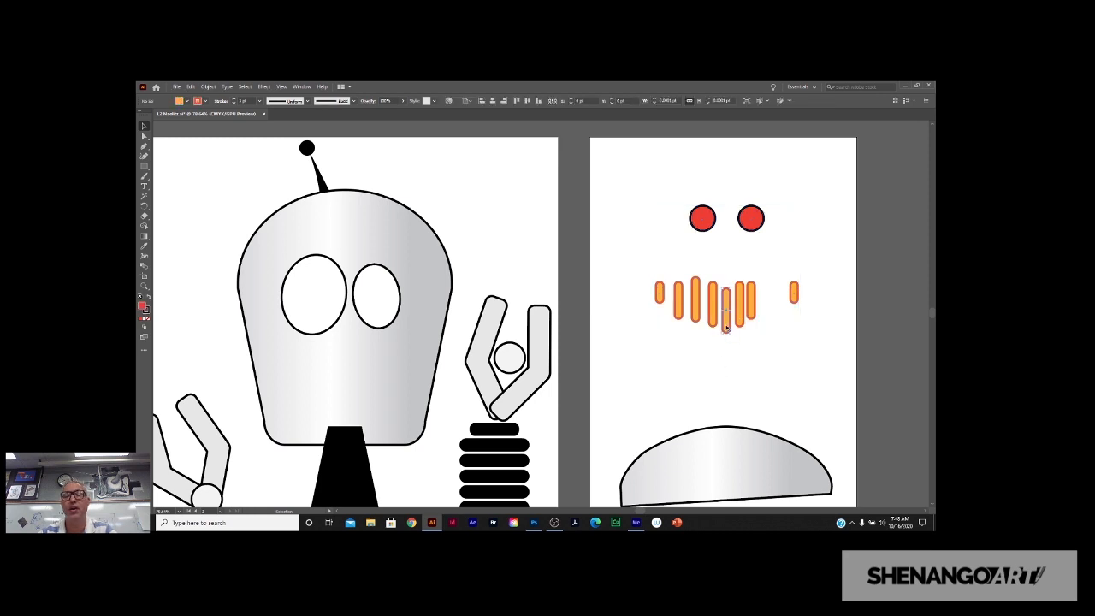
click(748, 353)
click(728, 324)
click(779, 345)
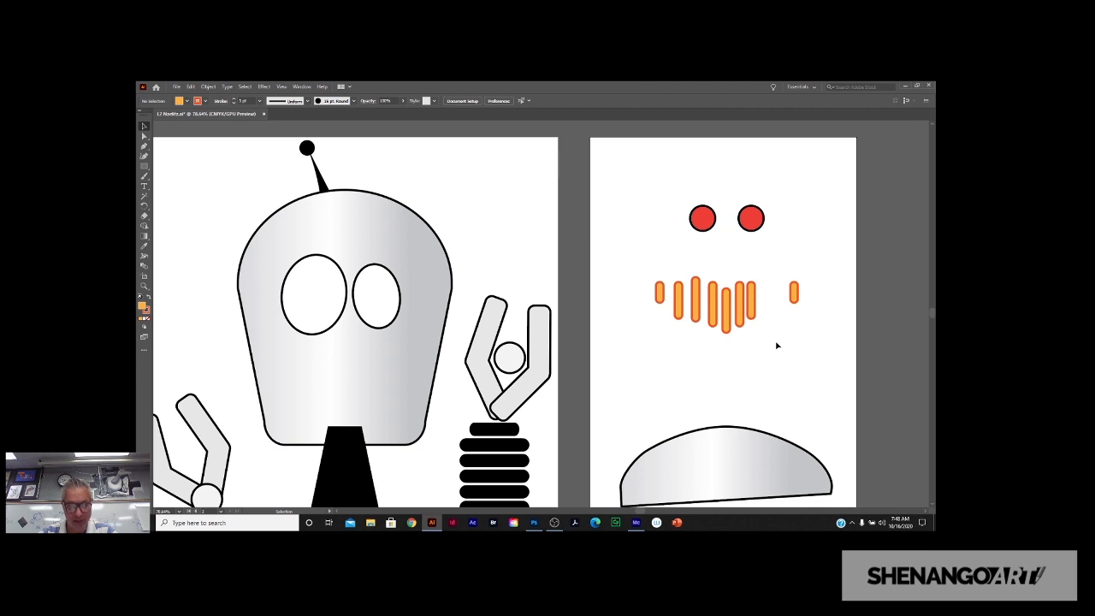
scroll(777, 345, up, 1)
scroll(777, 344, down, 1)
scroll(776, 346, down, 1)
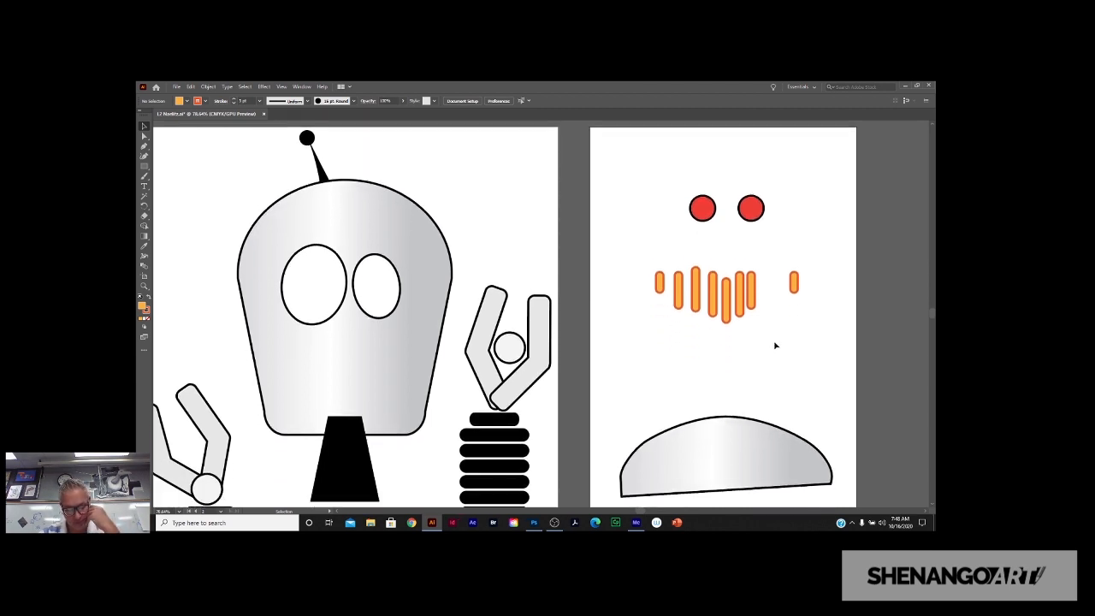
scroll(773, 344, down, 1)
scroll(744, 340, up, 2)
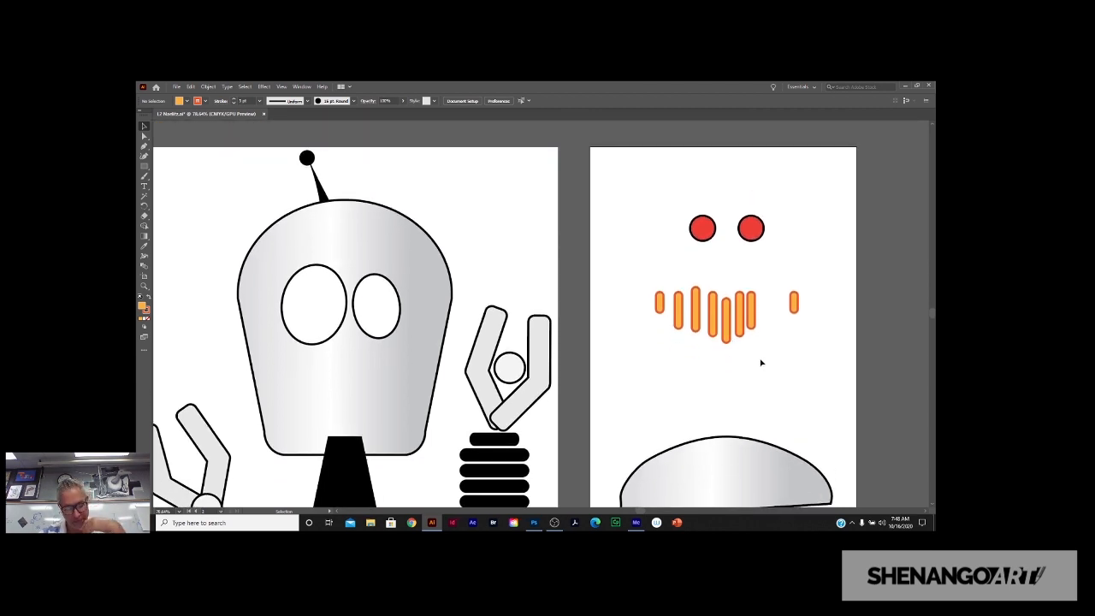
scroll(760, 360, up, 2)
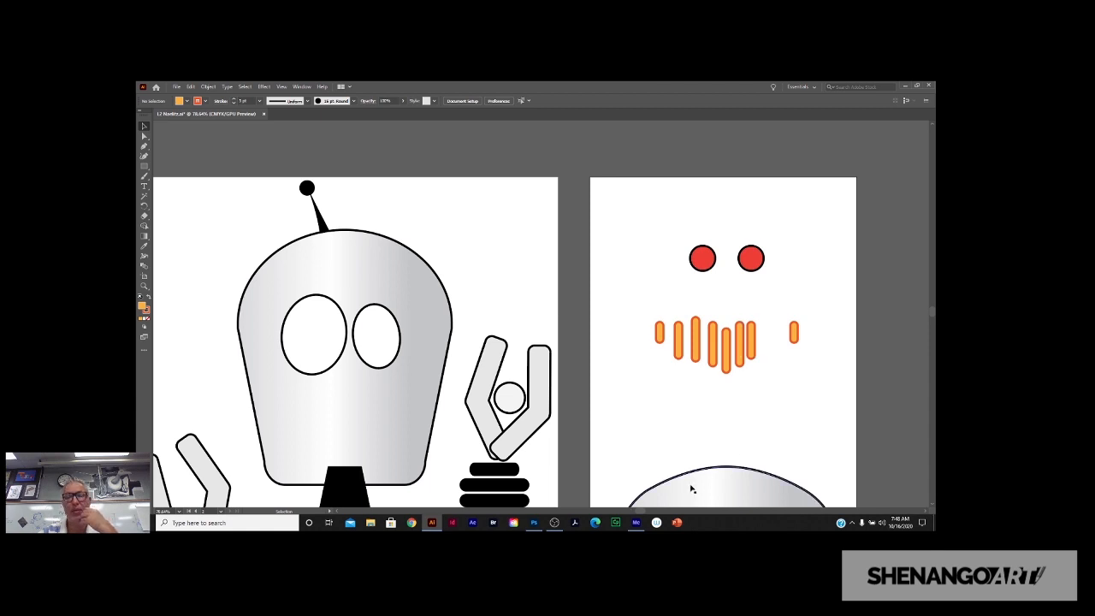
scroll(648, 489, right, 3)
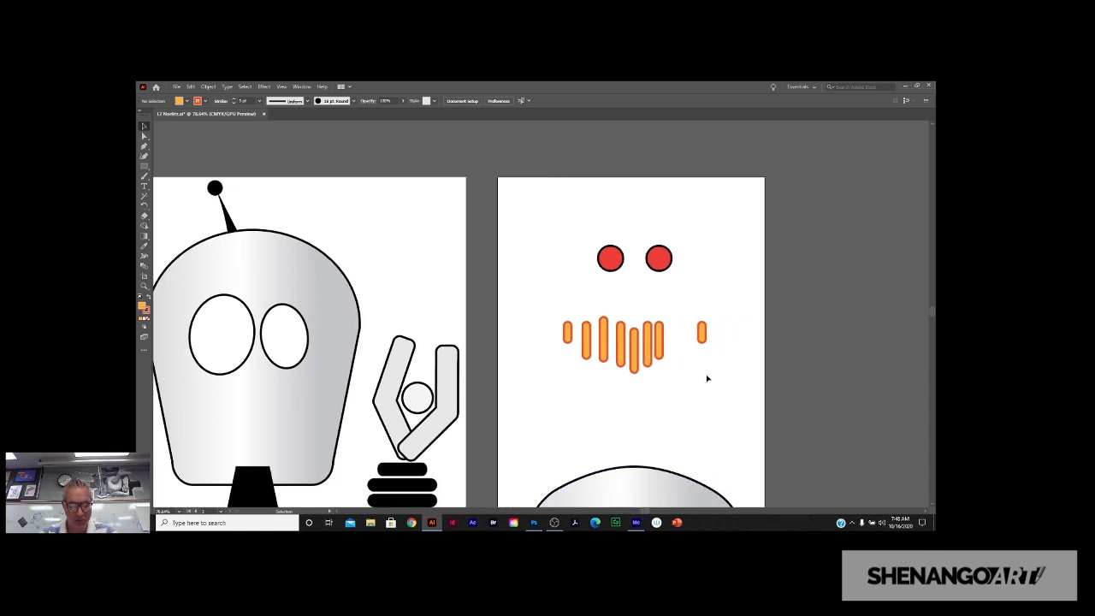
scroll(707, 378, up, 1)
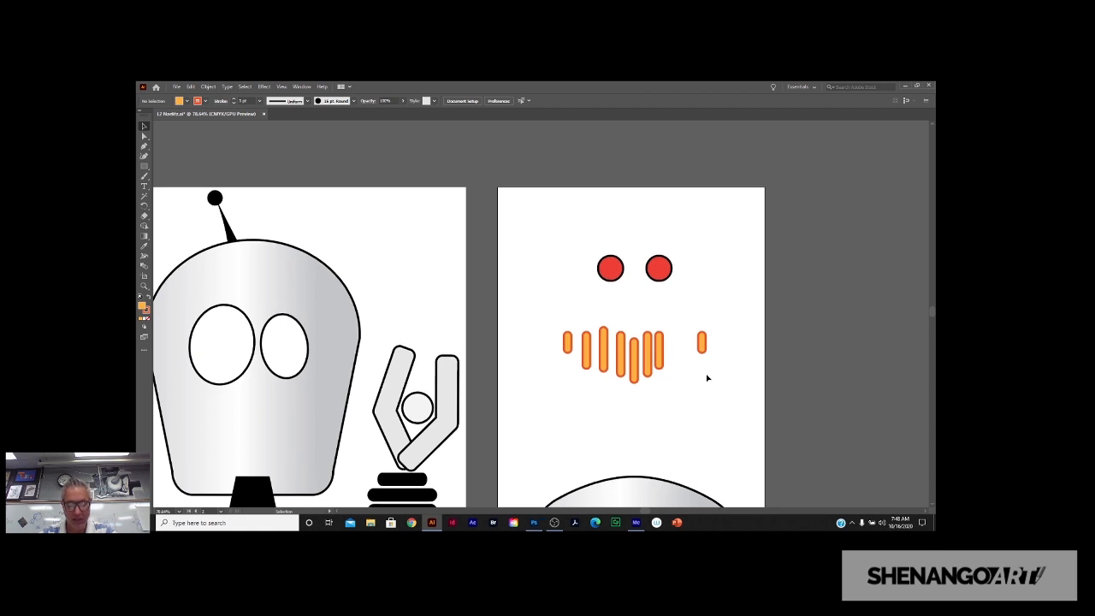
scroll(707, 378, down, 2)
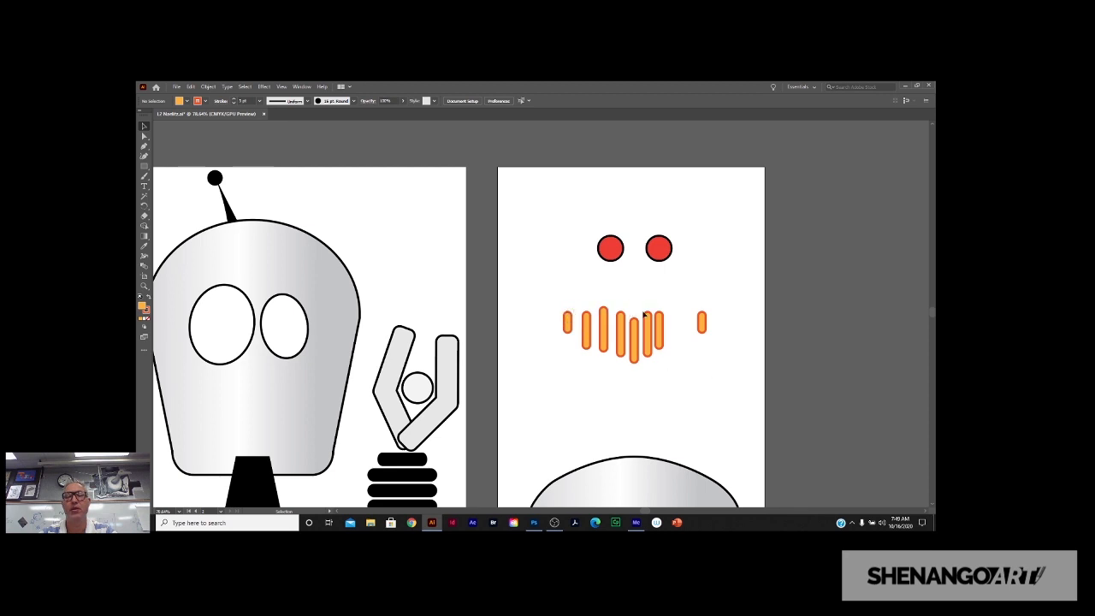
Select all the orange bars on the second artboard and align them by their top edges.
drag(725, 379, 599, 346)
drag(558, 298, 559, 296)
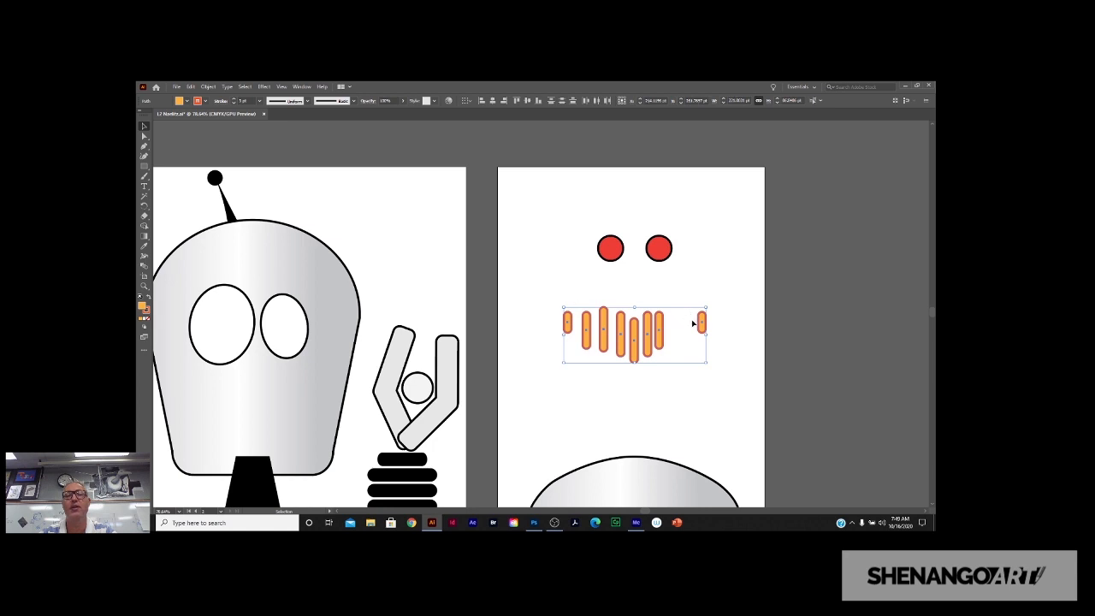
drag(730, 309, 557, 372)
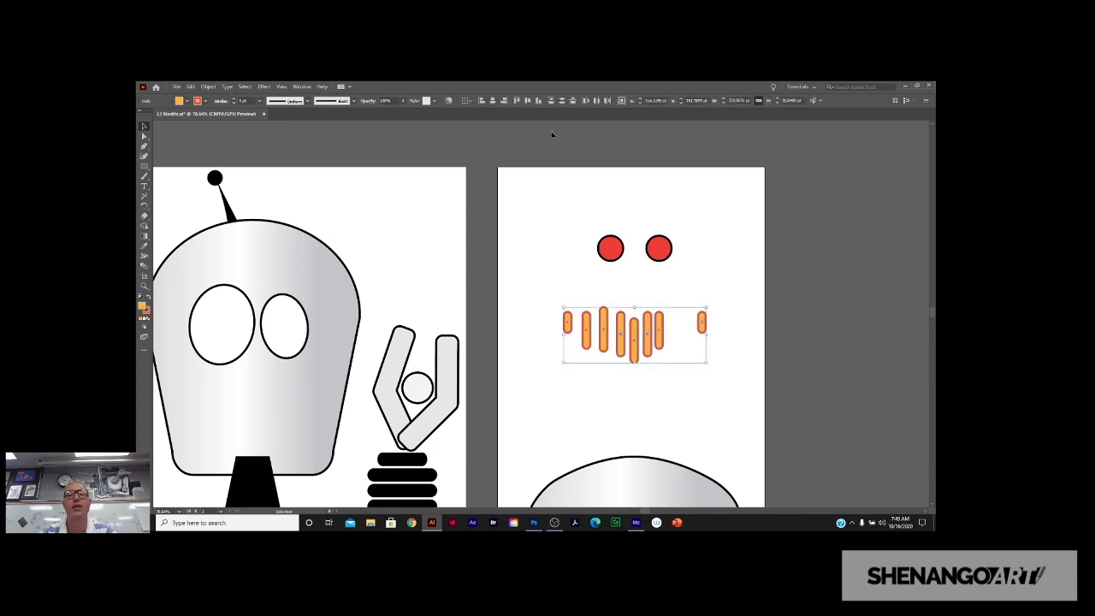
click(516, 101)
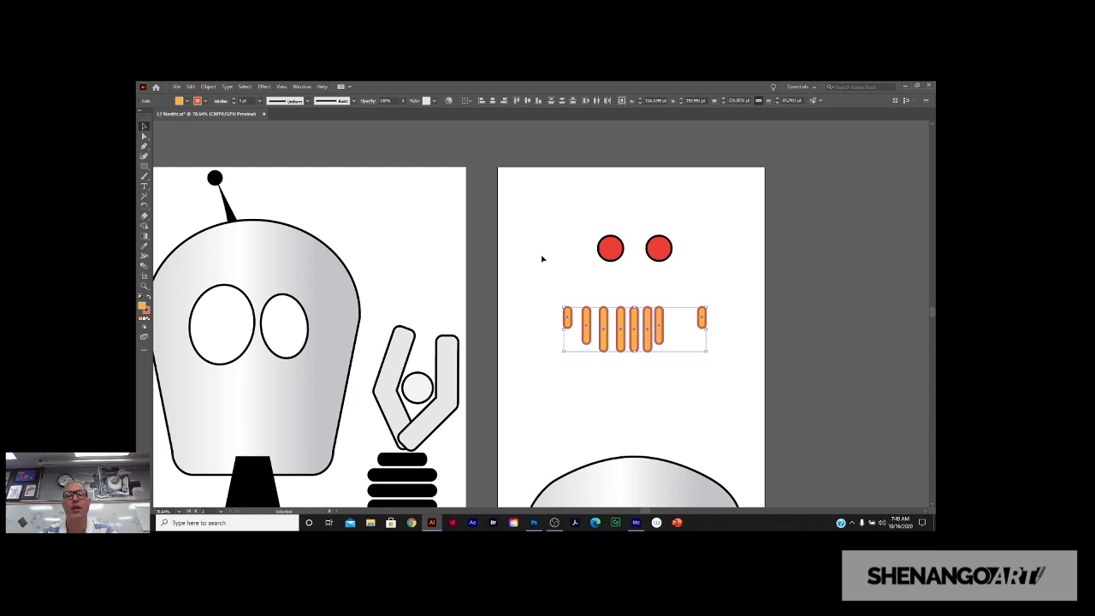
key(ctrl+z)
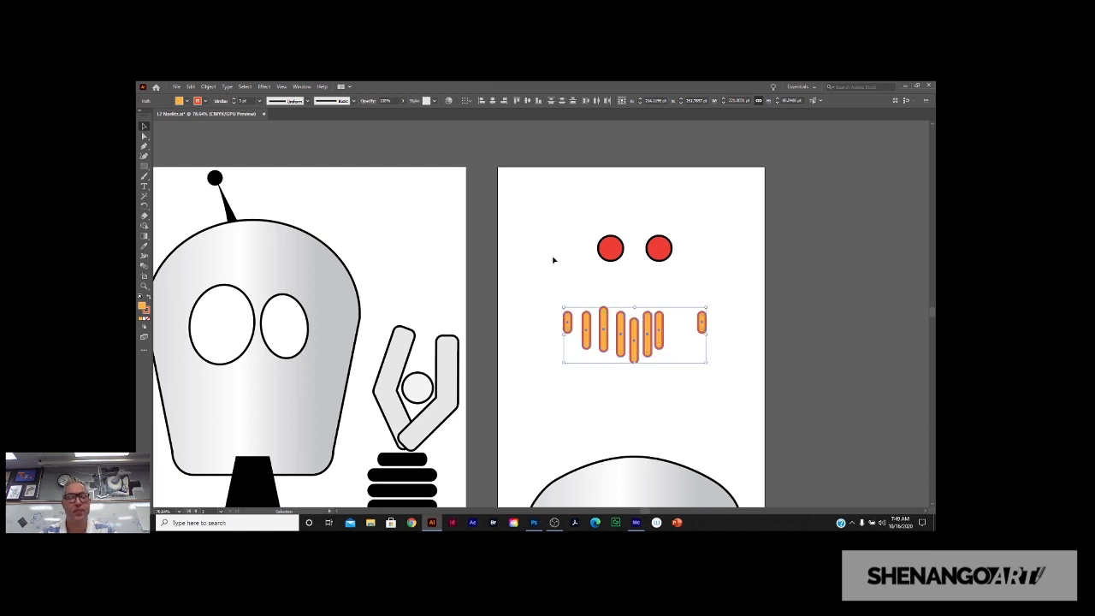
click(517, 101)
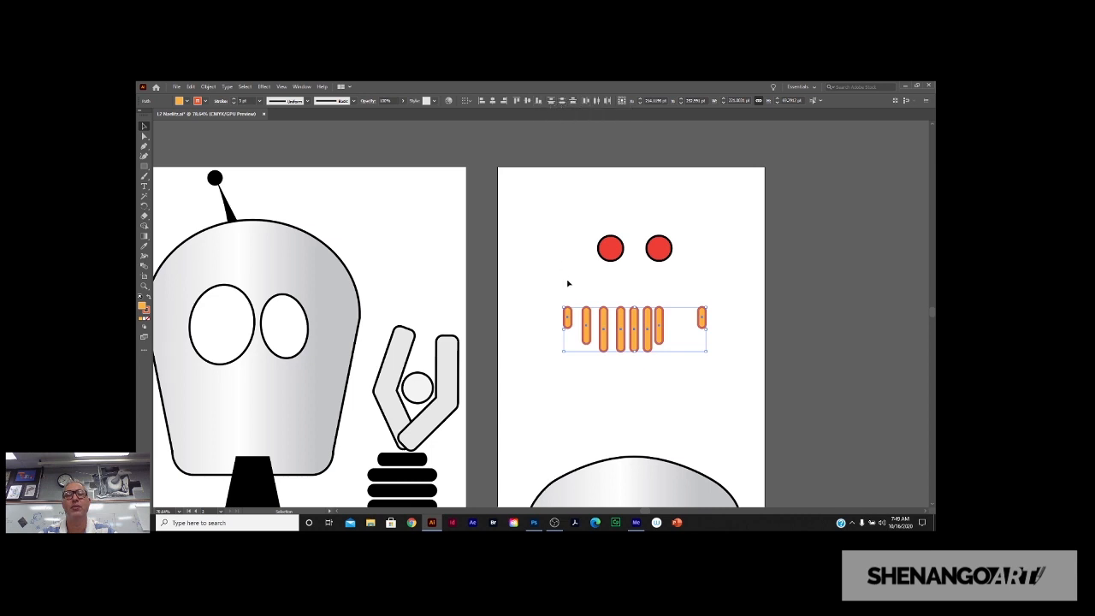
Try aligning the orange bars by their bottom edges, and realign them by their top edges.
drag(551, 279, 564, 308)
drag(719, 368, 720, 368)
click(536, 101)
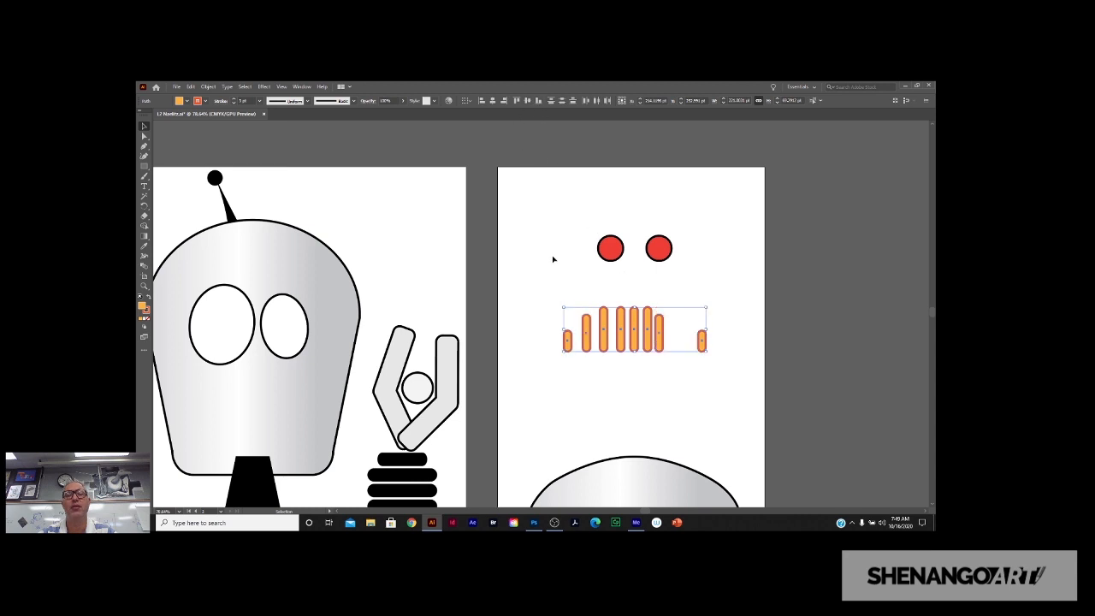
click(518, 101)
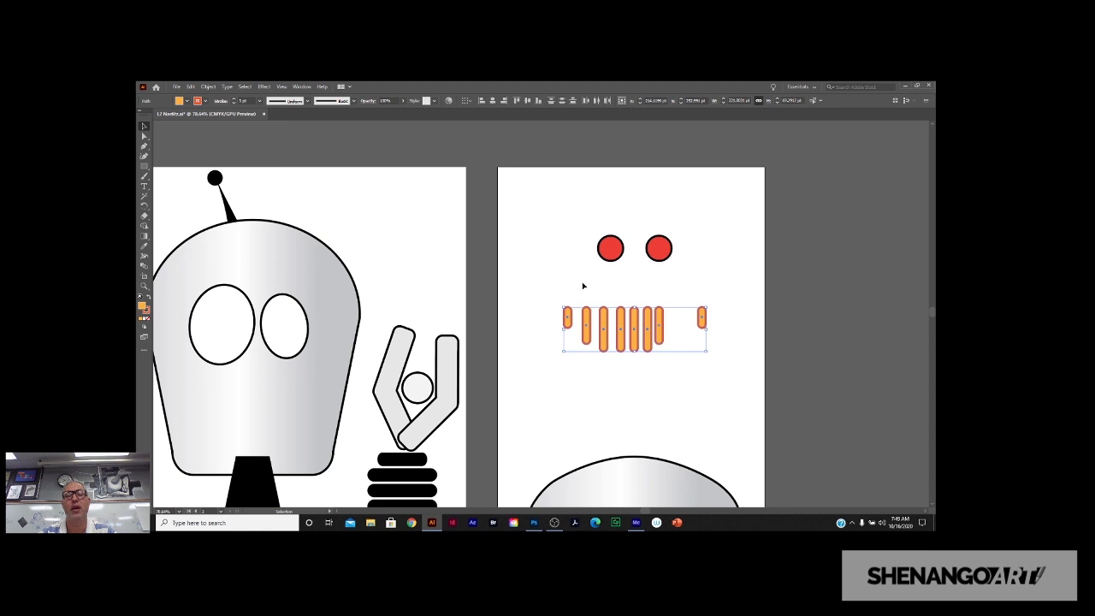
Try distributing all the orange bars horizontally by their centers, undo the distribution, and clear the selection.
click(677, 313)
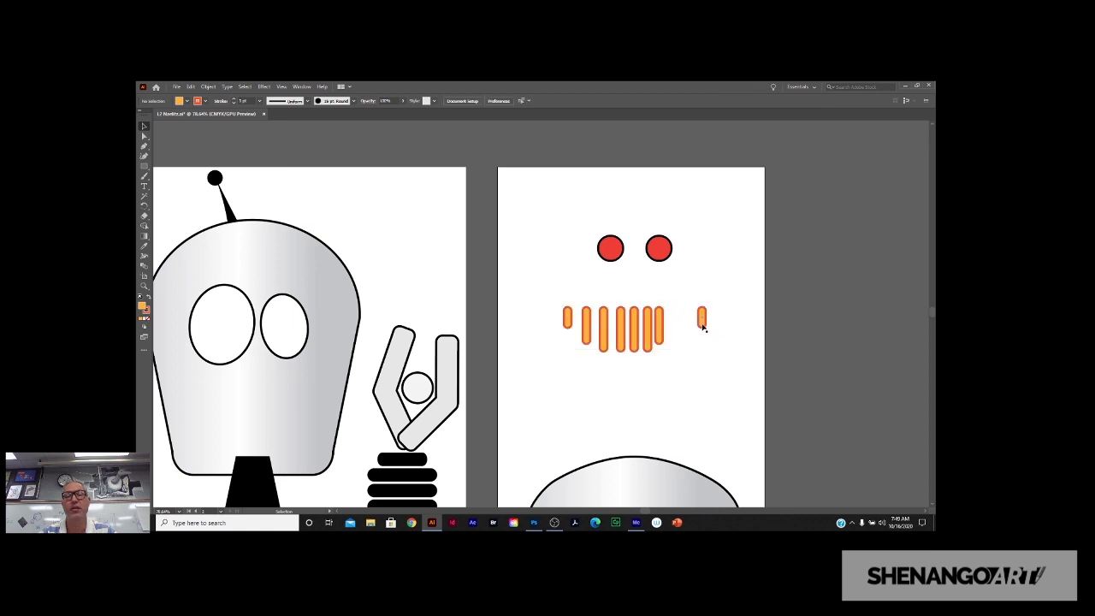
drag(719, 356, 630, 351)
drag(556, 302, 556, 303)
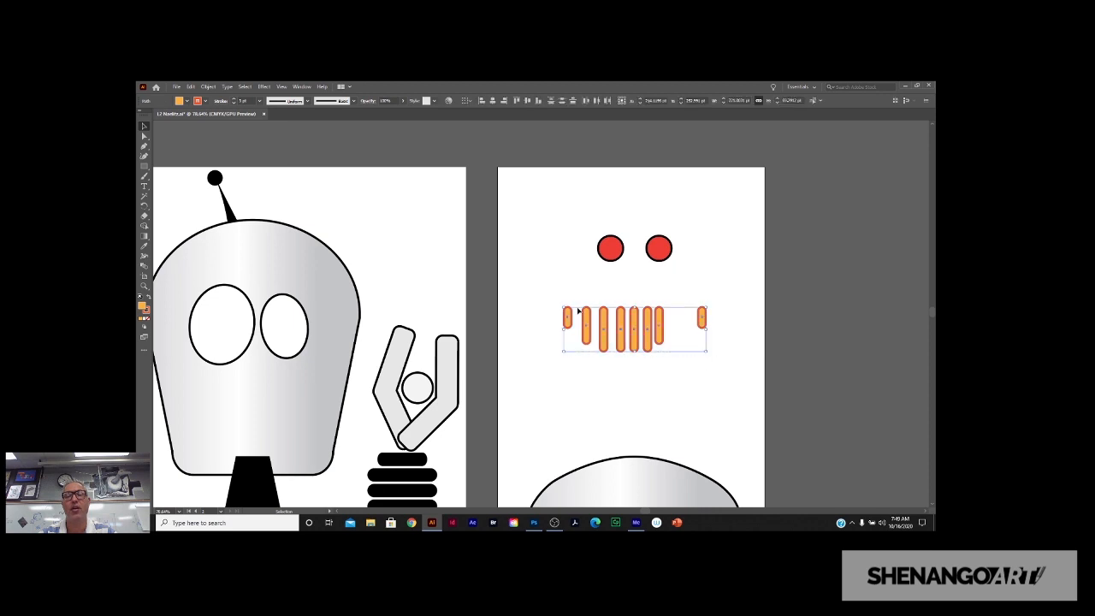
click(598, 101)
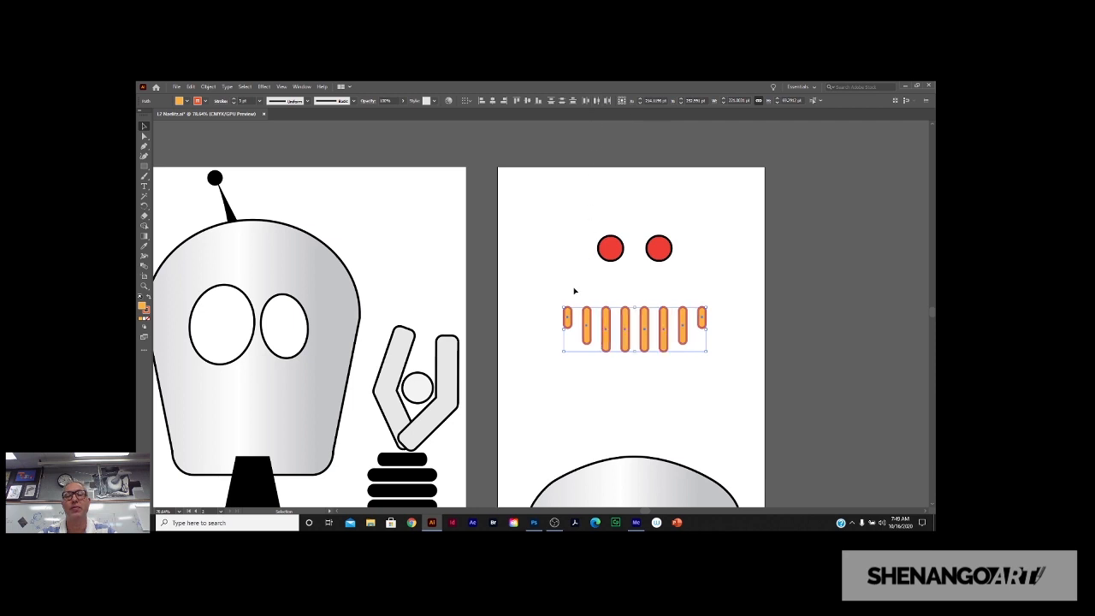
key(ctrl+z)
click(611, 299)
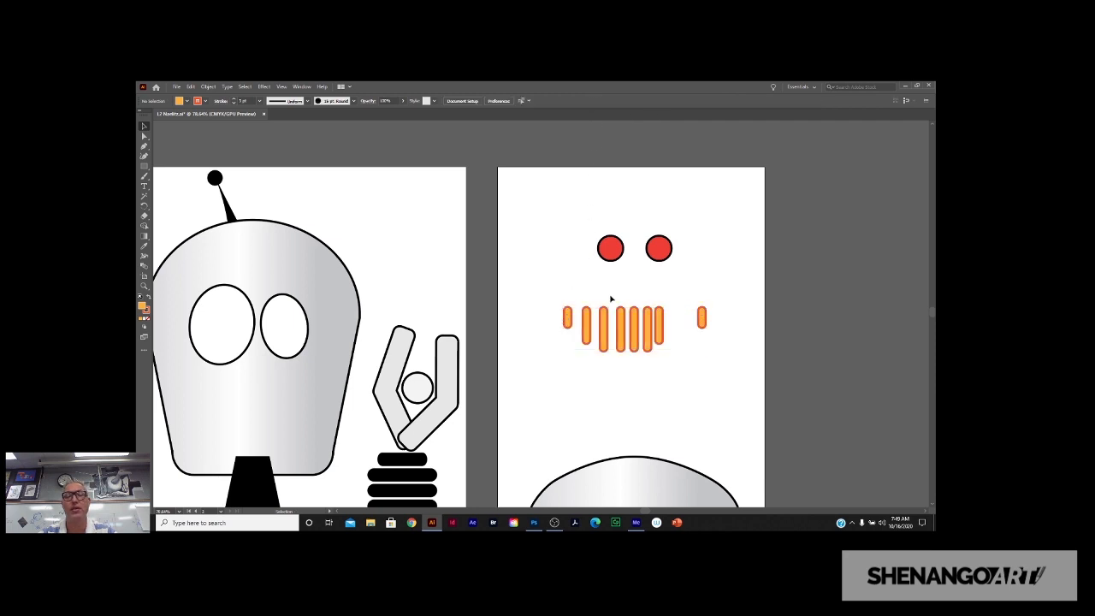
Move the far right orange bar closer to the others, and distribute all the orange bars horizontally by their centers.
mouse_move(699, 319)
mouse_down()
mouse_move(682, 327)
mouse_move(695, 323)
mouse_move(678, 296)
mouse_move(700, 318)
mouse_move(677, 319)
mouse_move(676, 342)
mouse_move(677, 324)
mouse_up()
drag(622, 348, 557, 308)
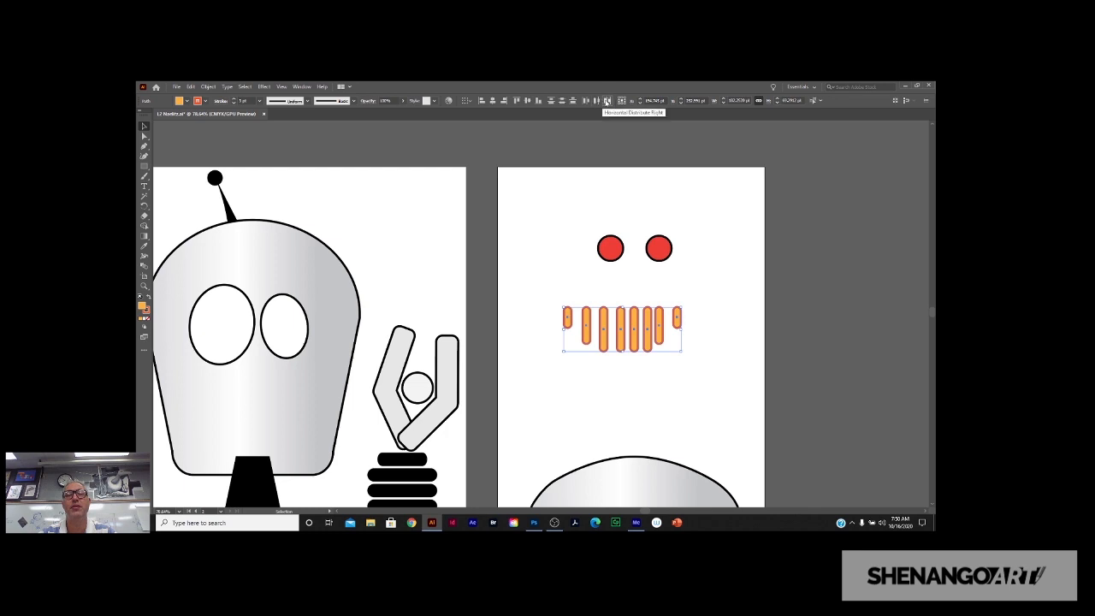
click(600, 101)
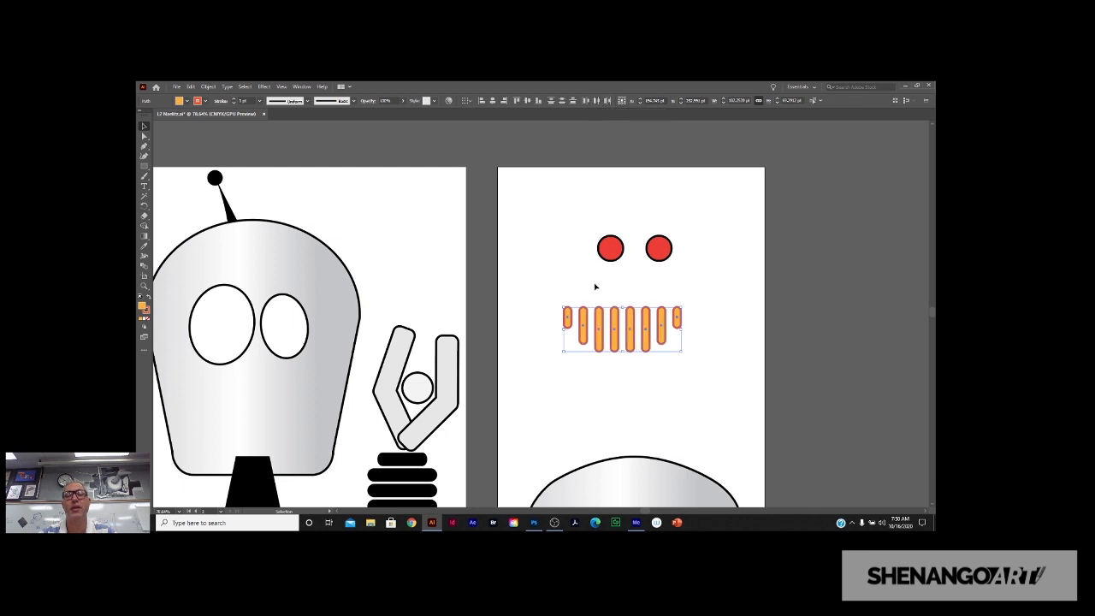
Clear the selection, and select only the top anchor points of the four longest orange bars with the Direct Selection tool.
scroll(589, 292, up, 2)
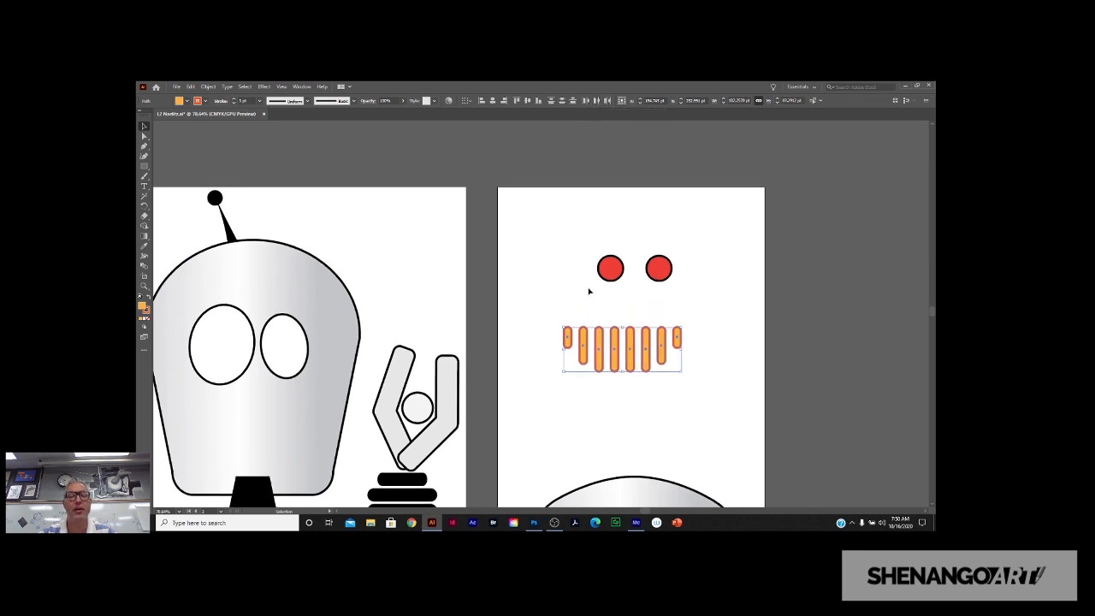
key(a)
key(ctrl+plus)
key(ctrl+plus)
key(ctrl+plus)
key(ctrl+plus)
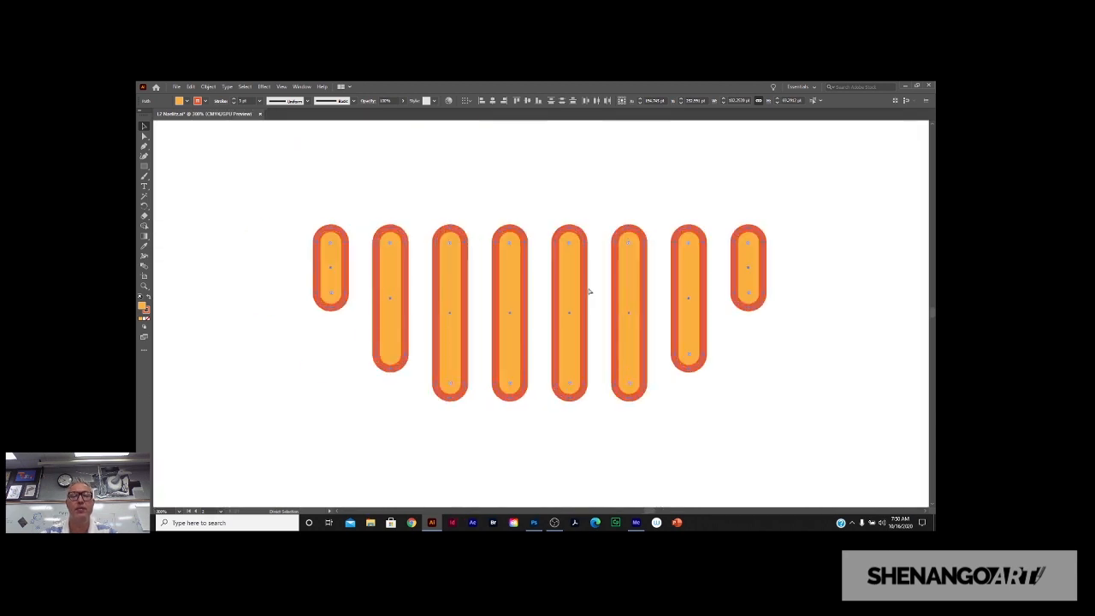
key(v)
click(556, 210)
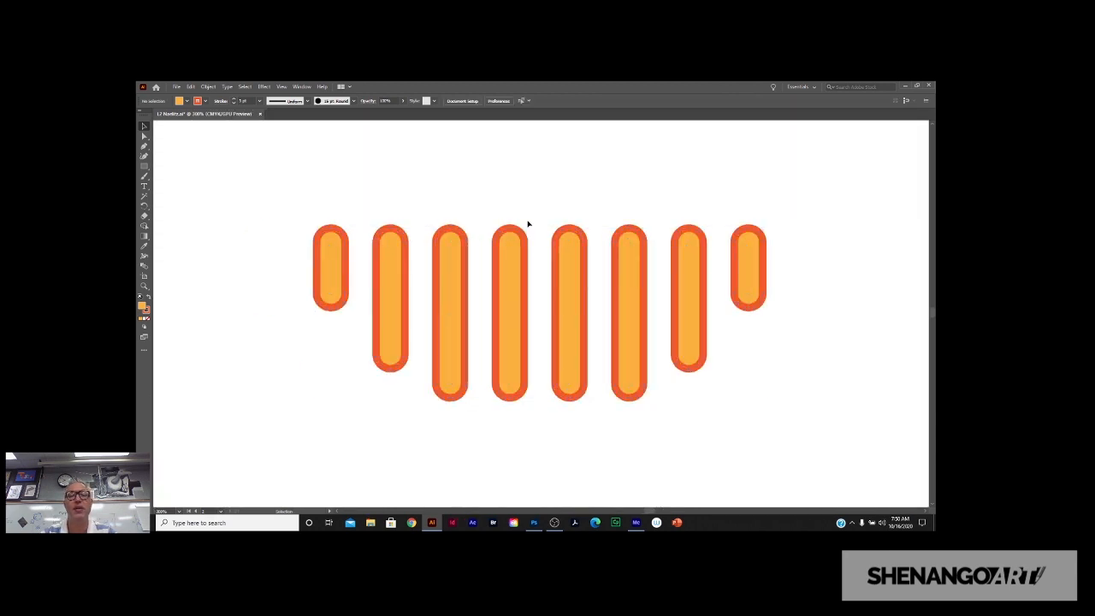
click(144, 135)
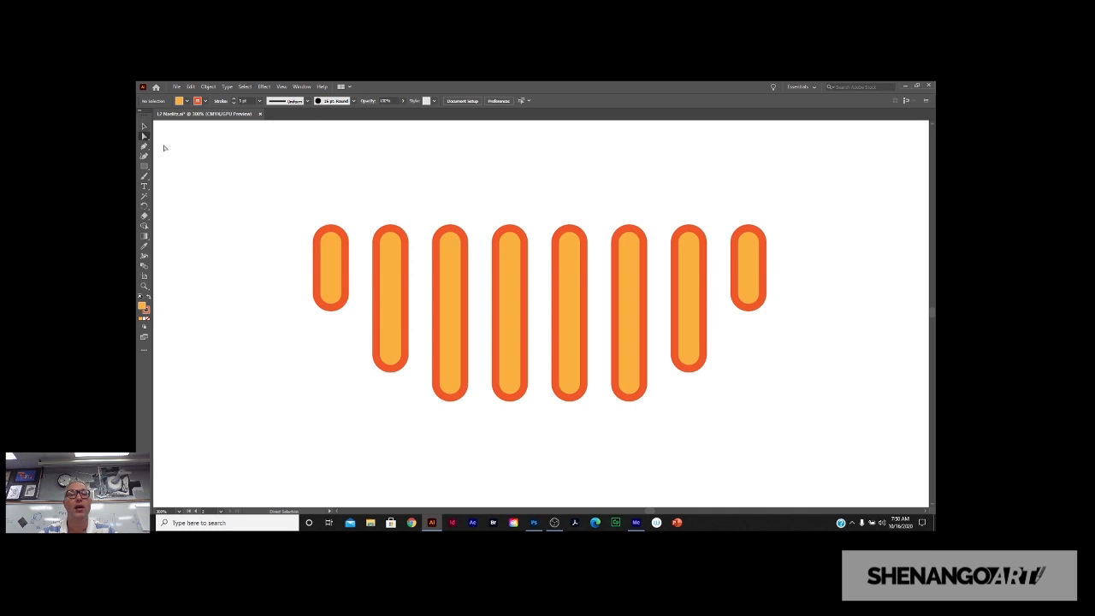
drag(429, 208, 493, 238)
drag(578, 249, 647, 253)
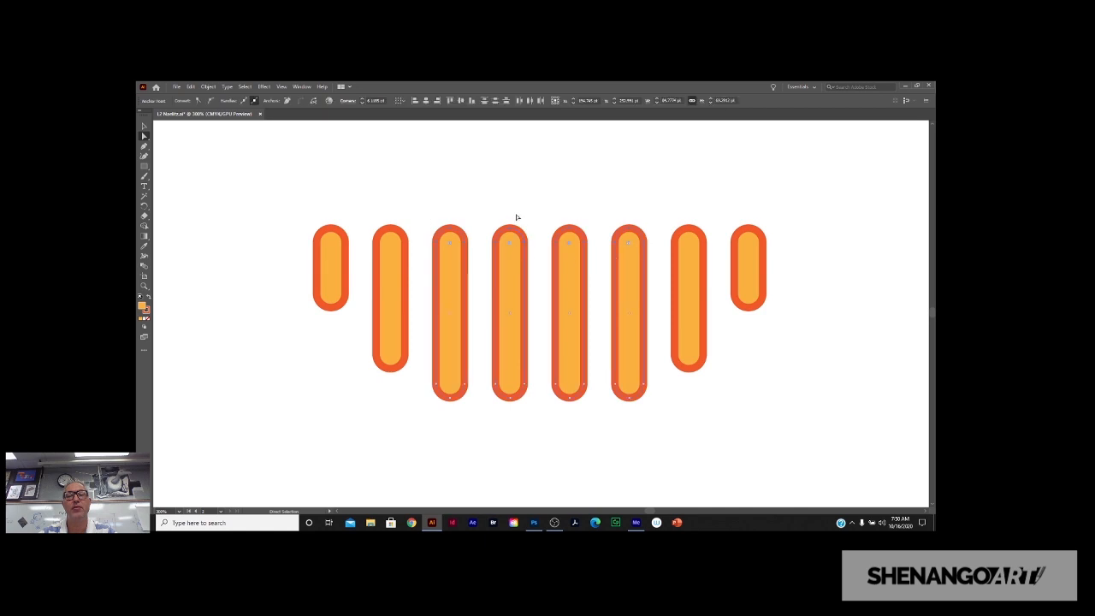
Shorten the four longest orange bars by nudging only their top anchor points down together, and clear the selection.
click(516, 218)
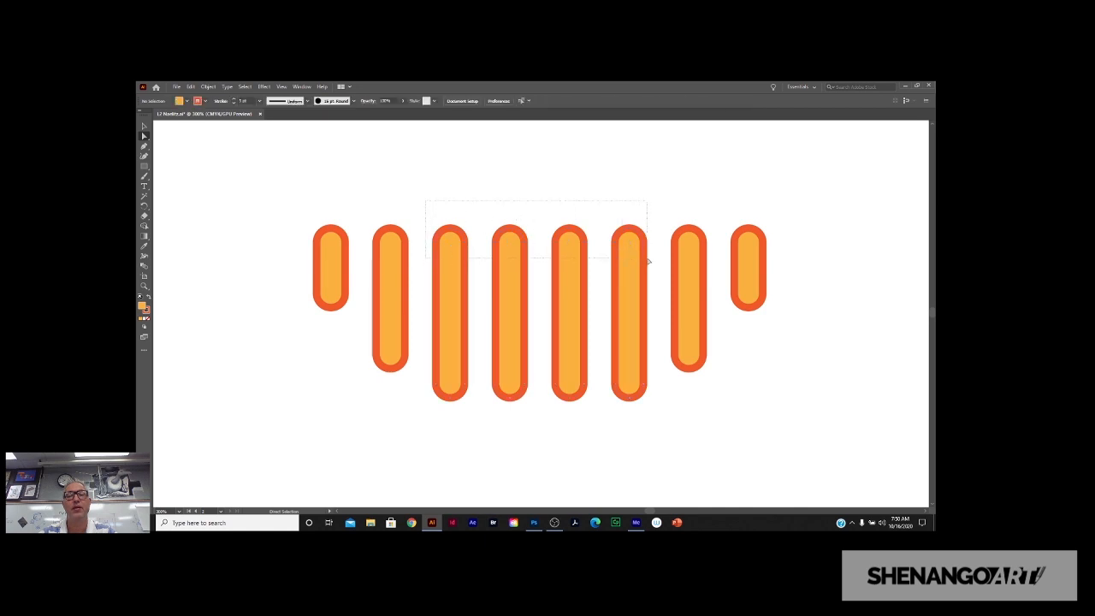
drag(653, 261, 653, 261)
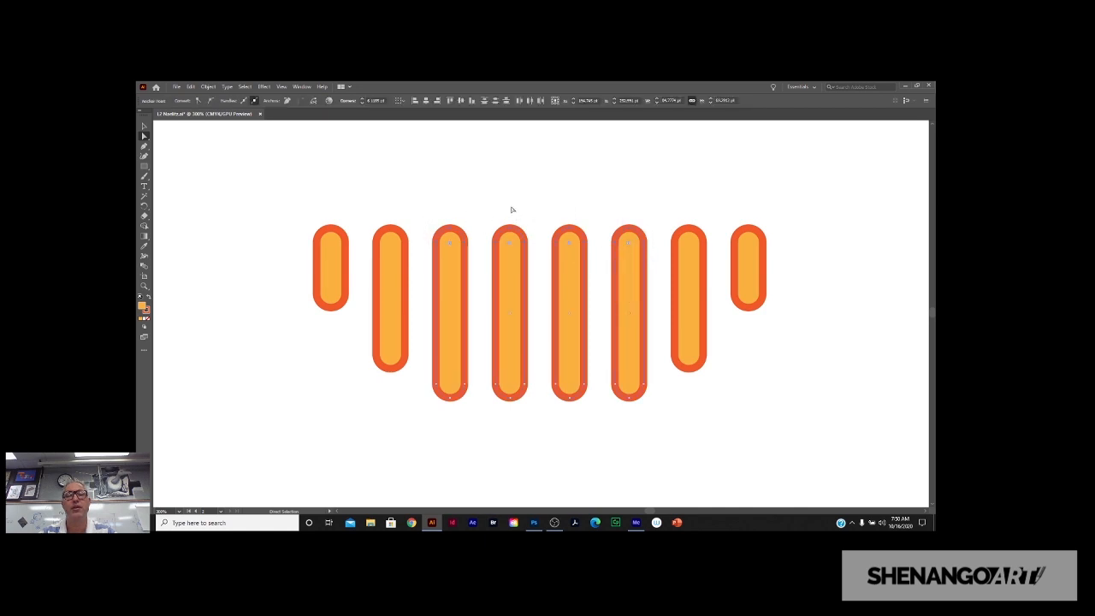
click(437, 206)
drag(434, 244, 652, 265)
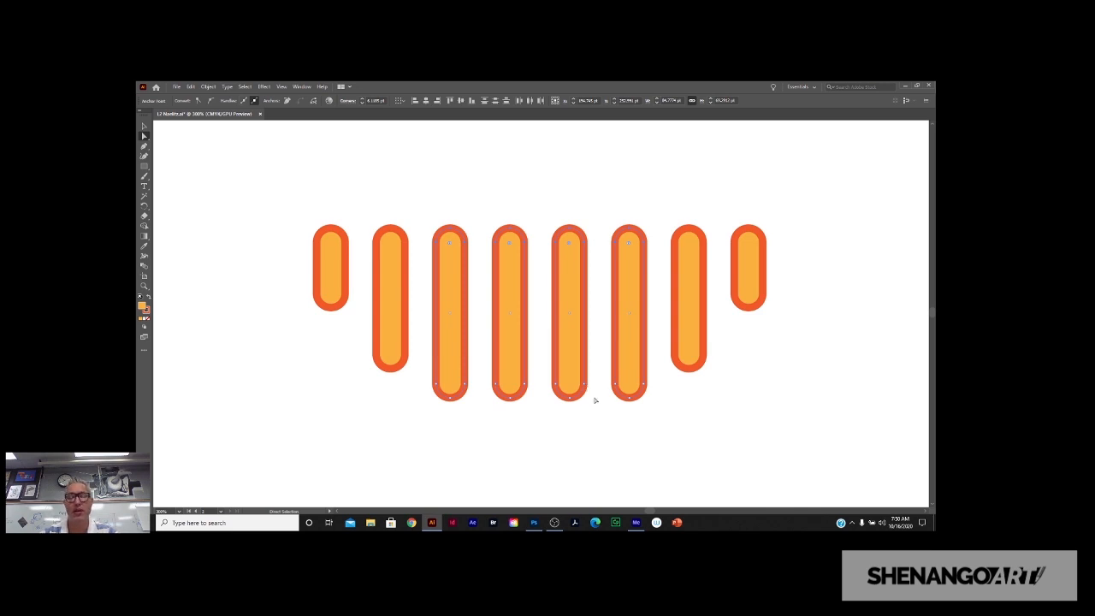
key(Down)
key(Down)
key(Down)
key(Down)
key(Down)
key(Down)
key(Down)
key(Down)
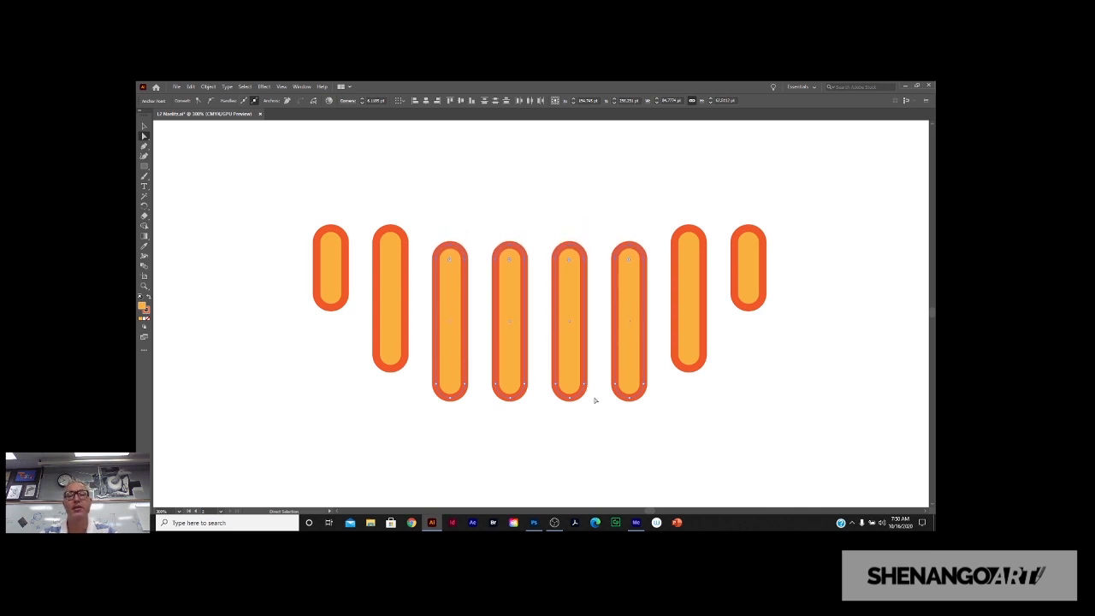
click(595, 400)
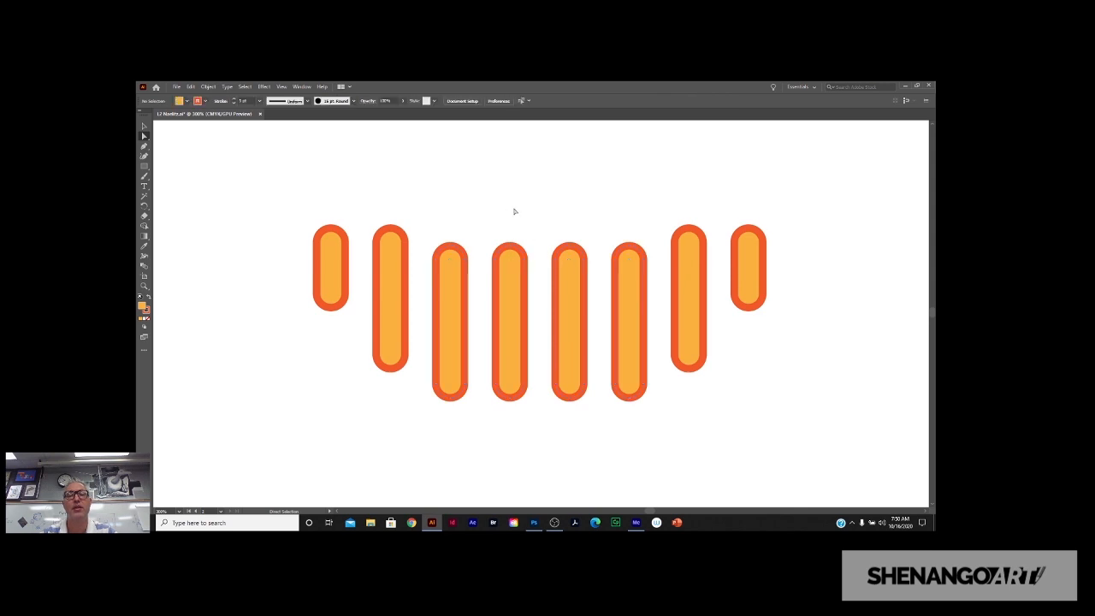
Lower only the top anchor points of the two middle orange bars slightly further, and clear the selection.
drag(596, 277, 596, 277)
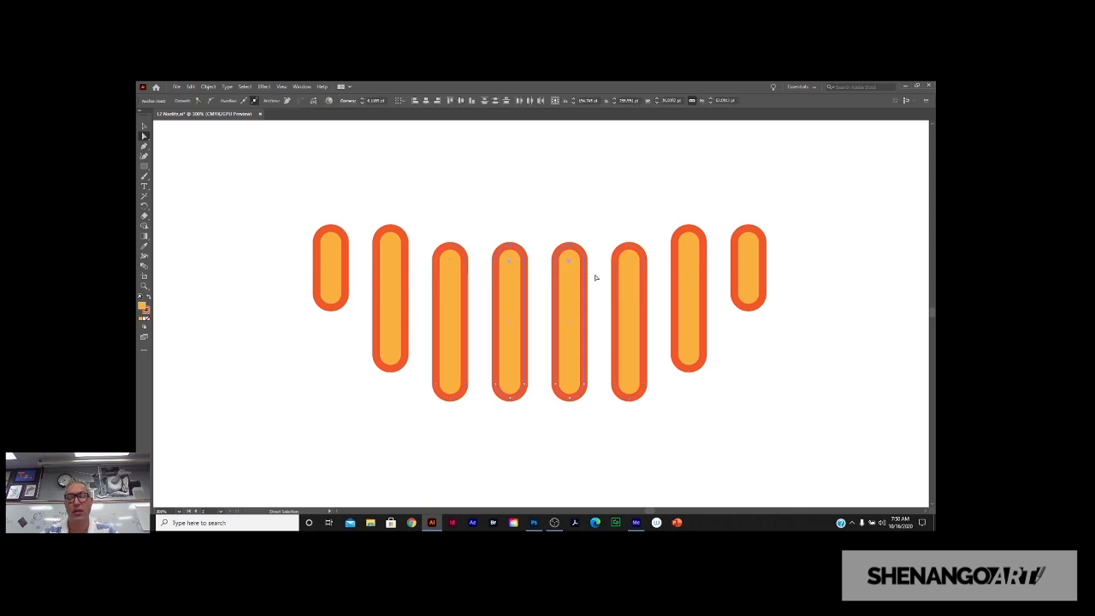
key(Down)
key(Down)
key(Down)
key(Down)
key(Down)
key(Down)
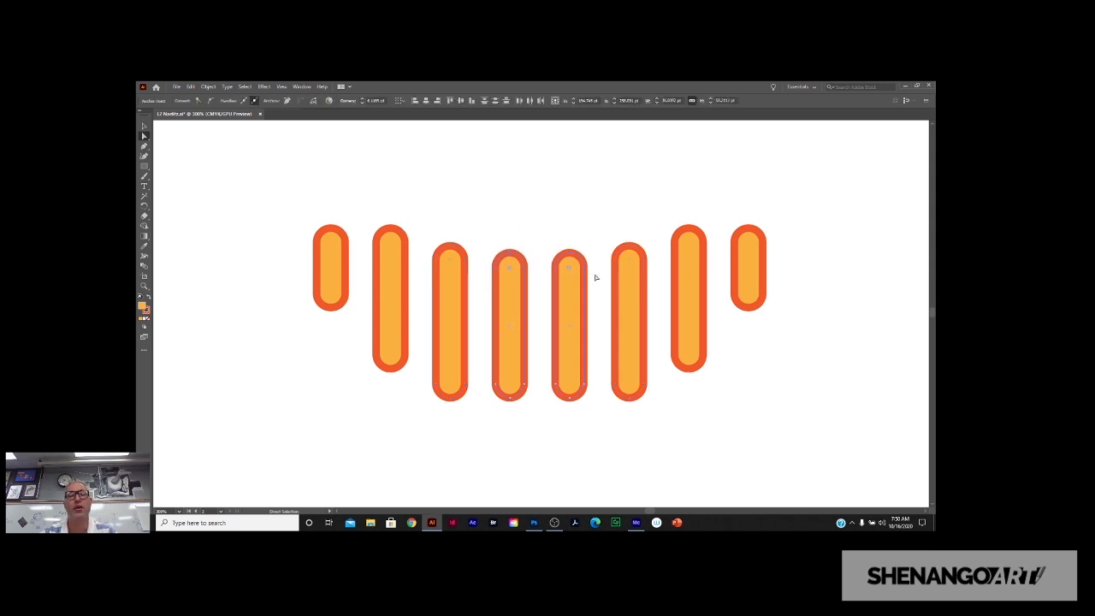
click(704, 219)
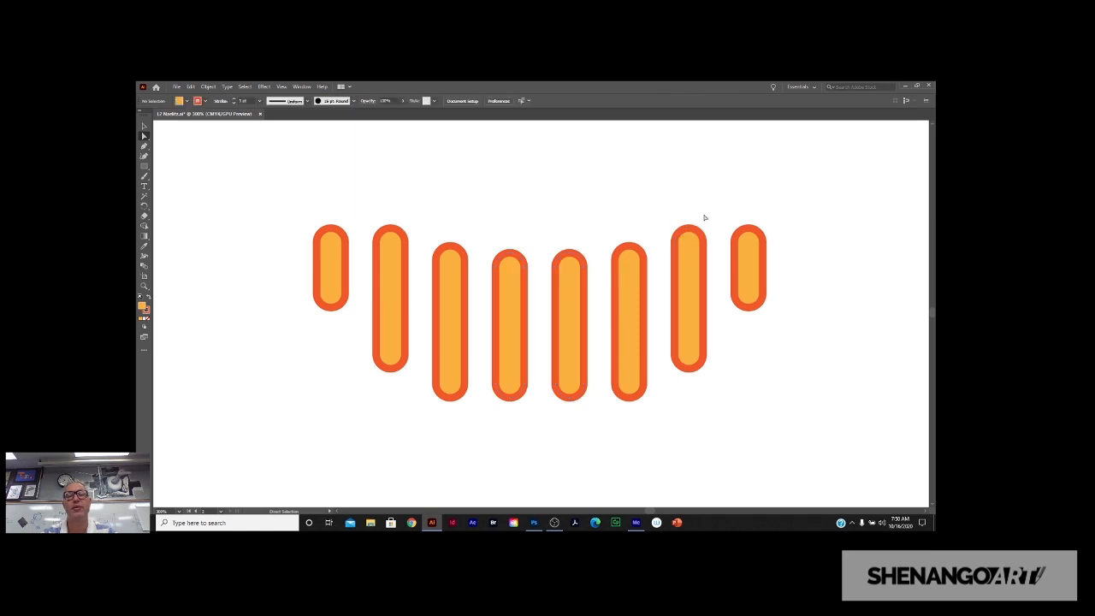
Nudge down only the top anchor points of the second and seventh orange bars together to shorten both slightly.
drag(673, 238, 670, 252)
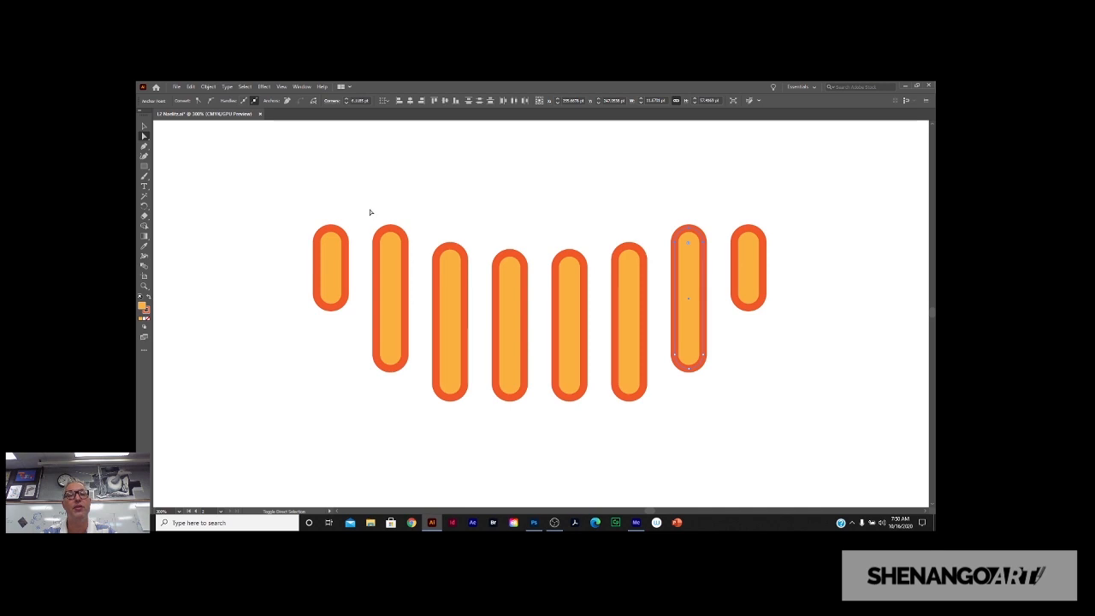
drag(399, 243, 419, 252)
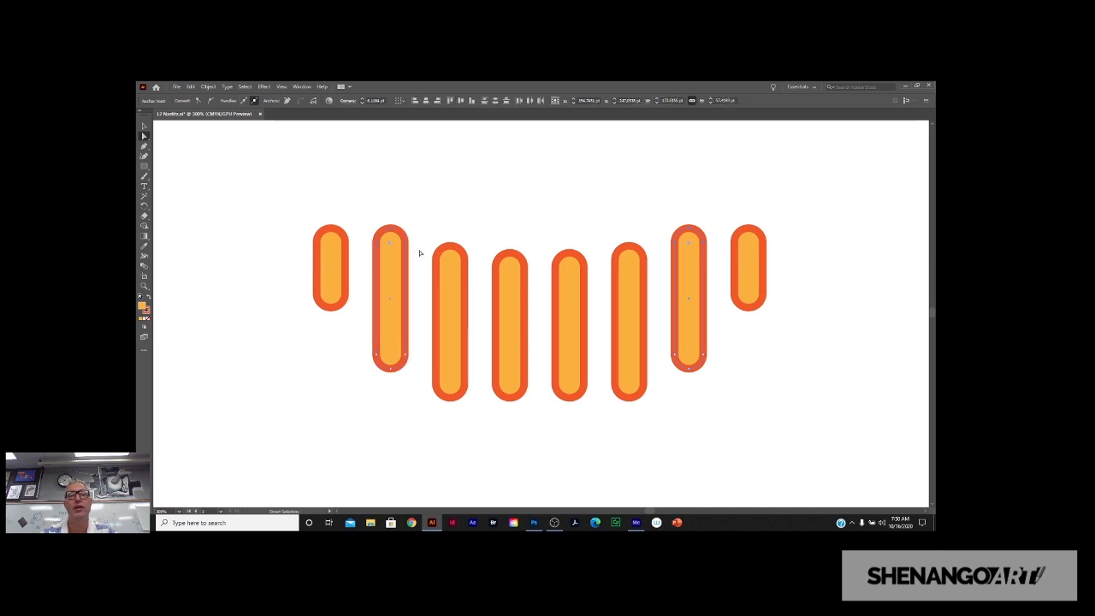
key(Down)
key(Down)
key(Down)
key(Down)
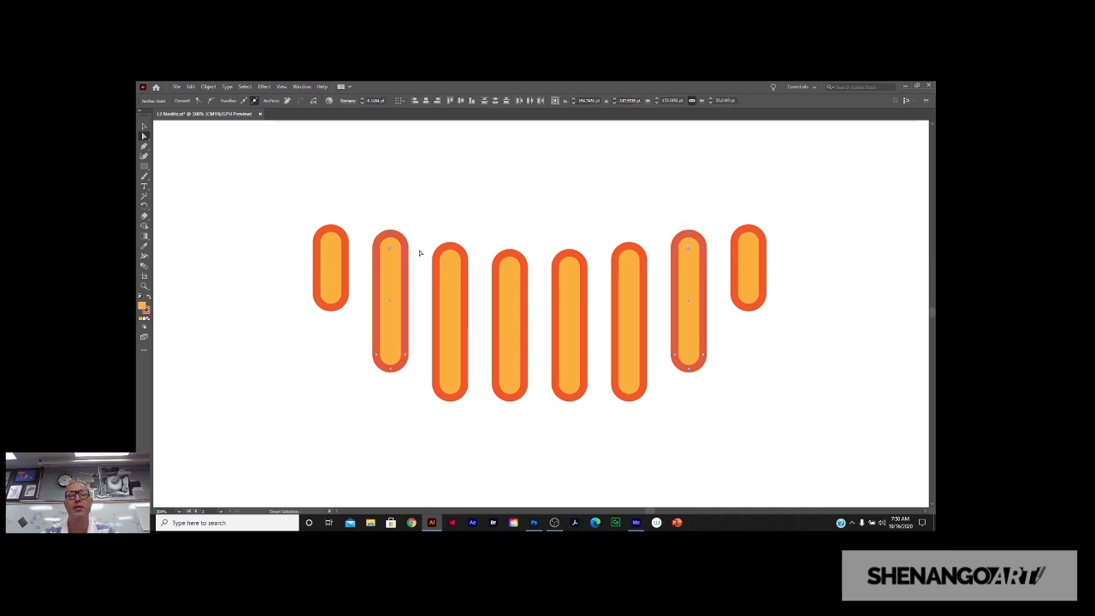
scroll(407, 291, down, 2)
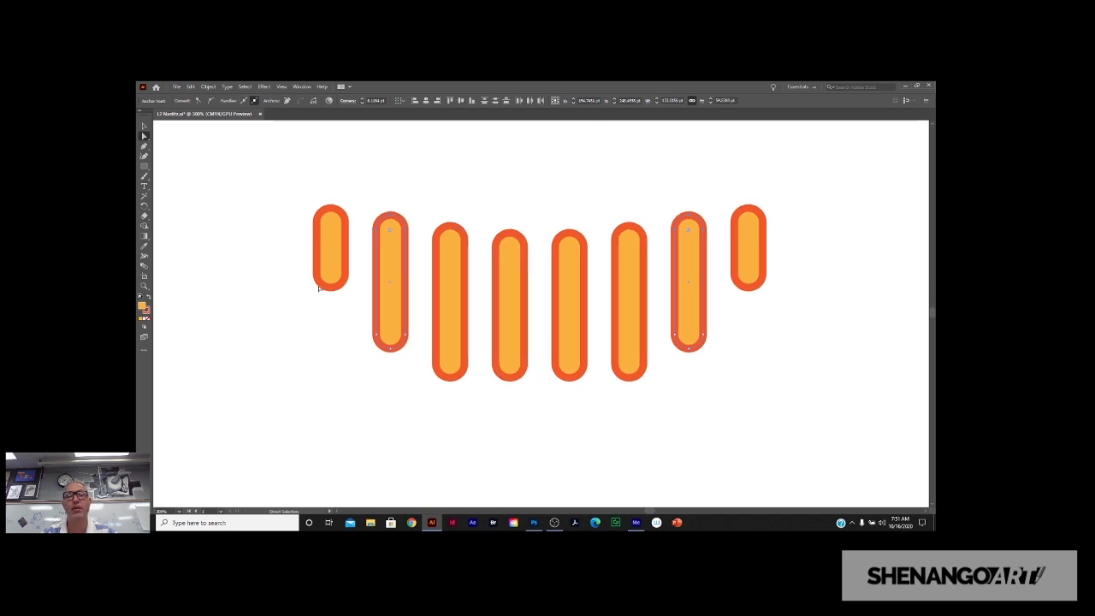
scroll(550, 315, up, 4)
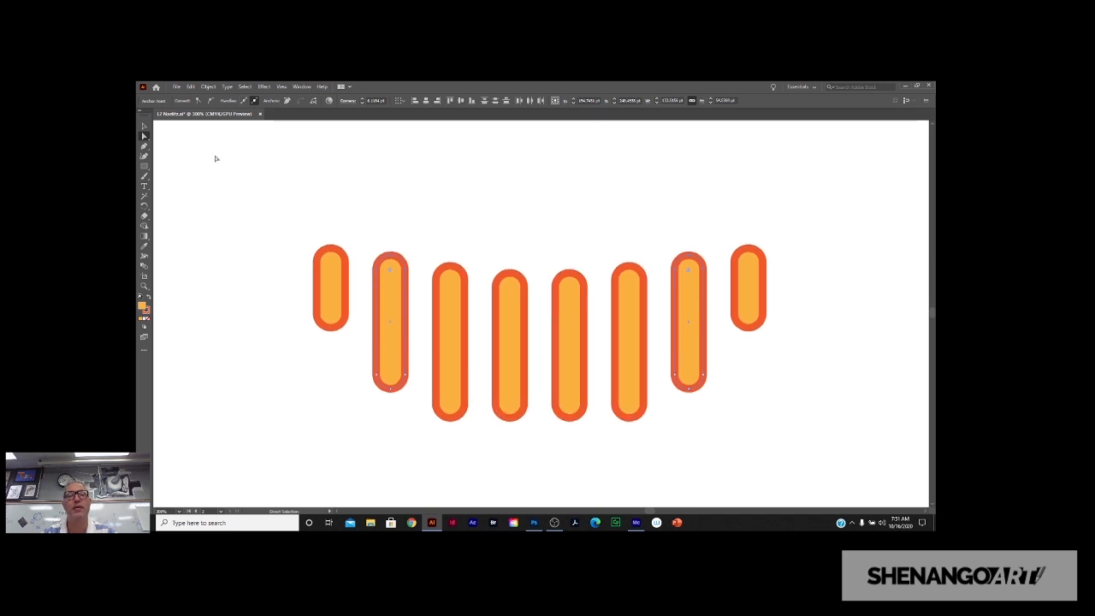
Select all eight orange bars as whole objects with the Selection tool, and clear the selection.
key(v)
click(284, 207)
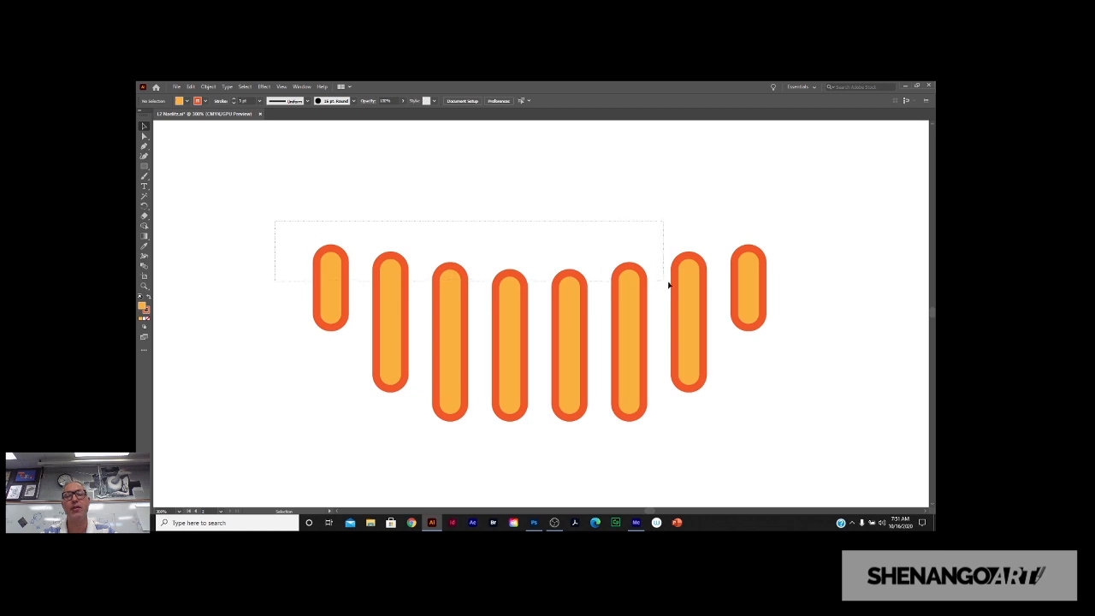
drag(669, 285, 801, 303)
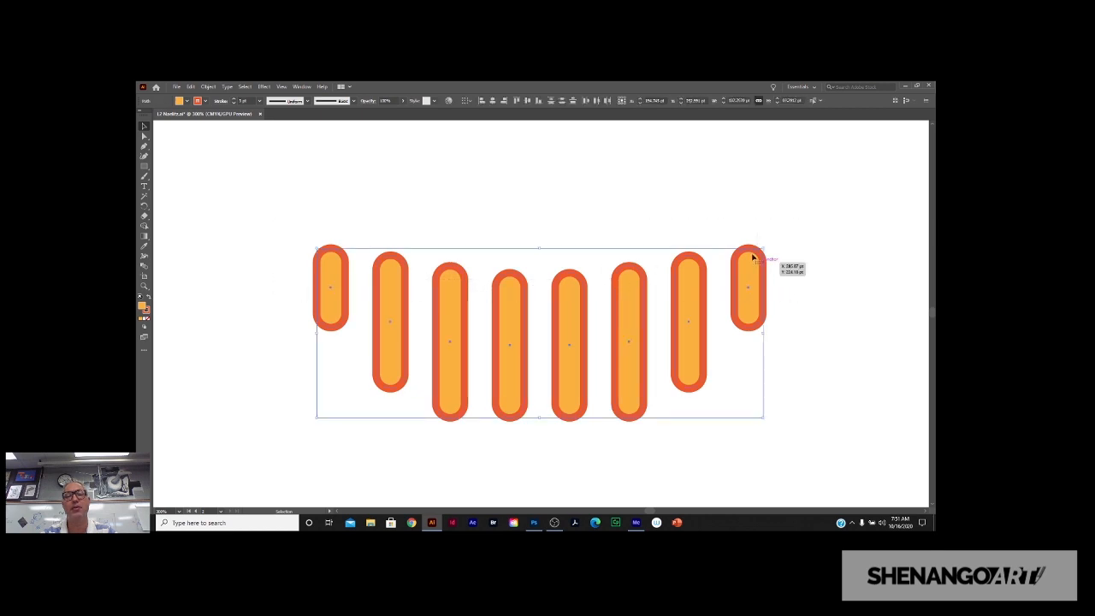
click(528, 232)
Try top-aligning only the upper anchor points of all orange bars using Direct Selection, undo the alignment, and clear the selection.
key(a)
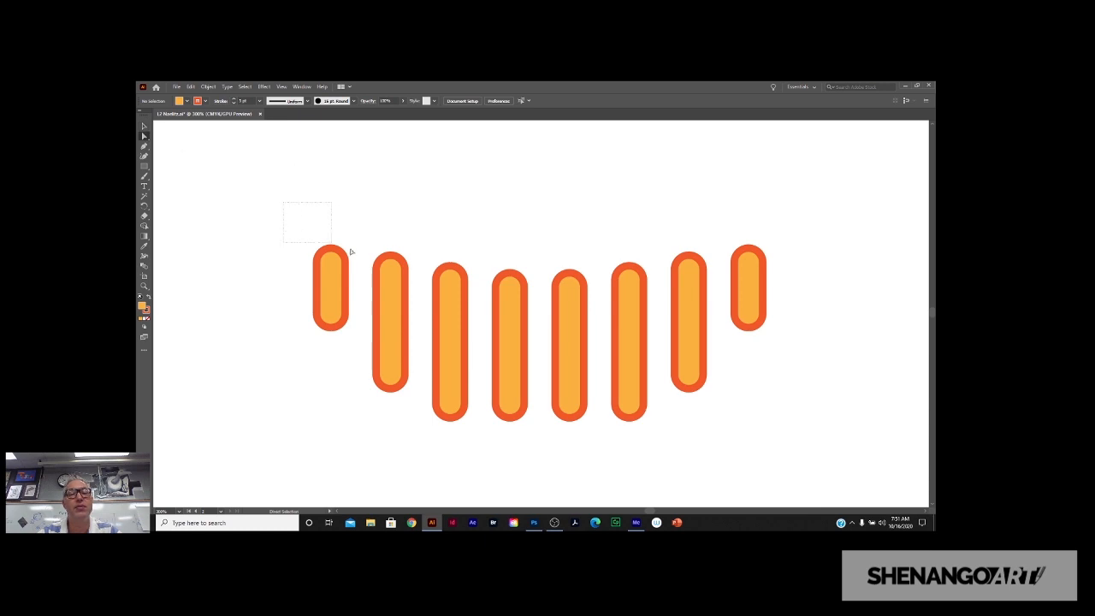
drag(762, 288, 794, 291)
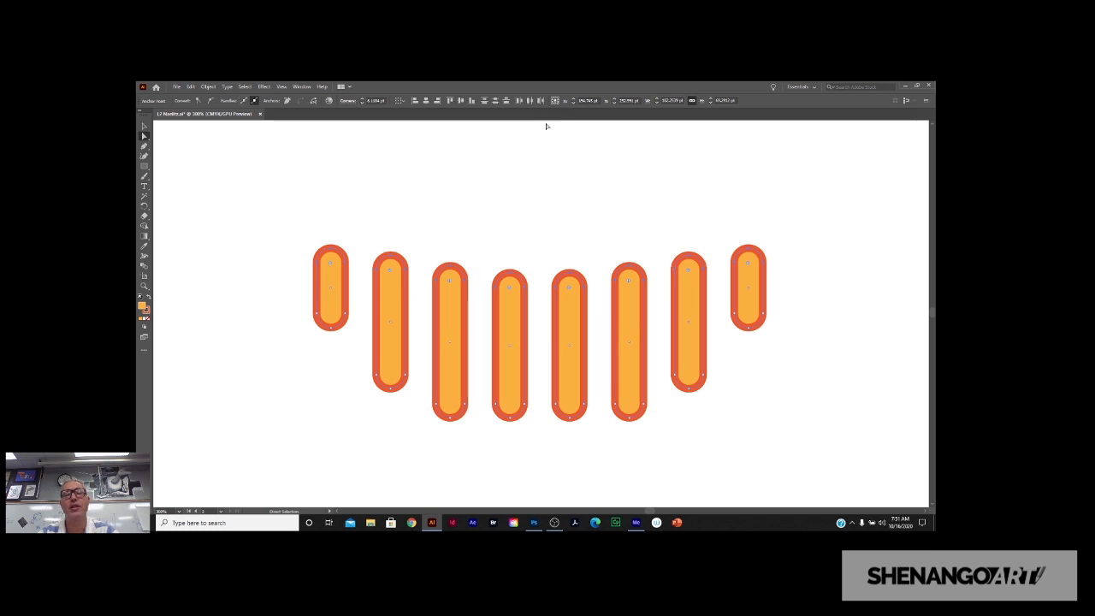
click(451, 101)
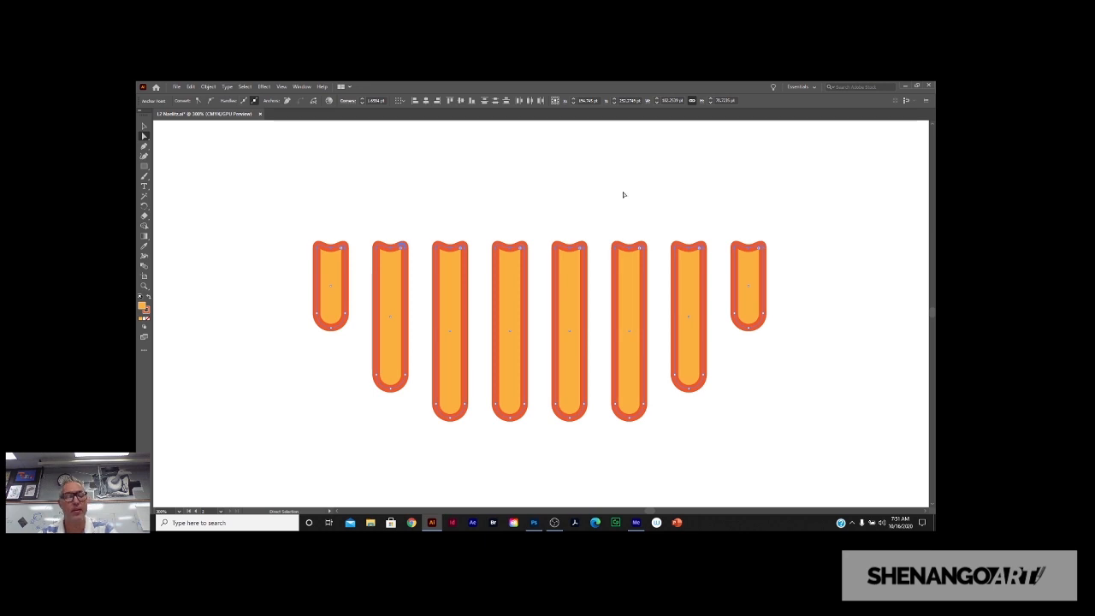
key(v)
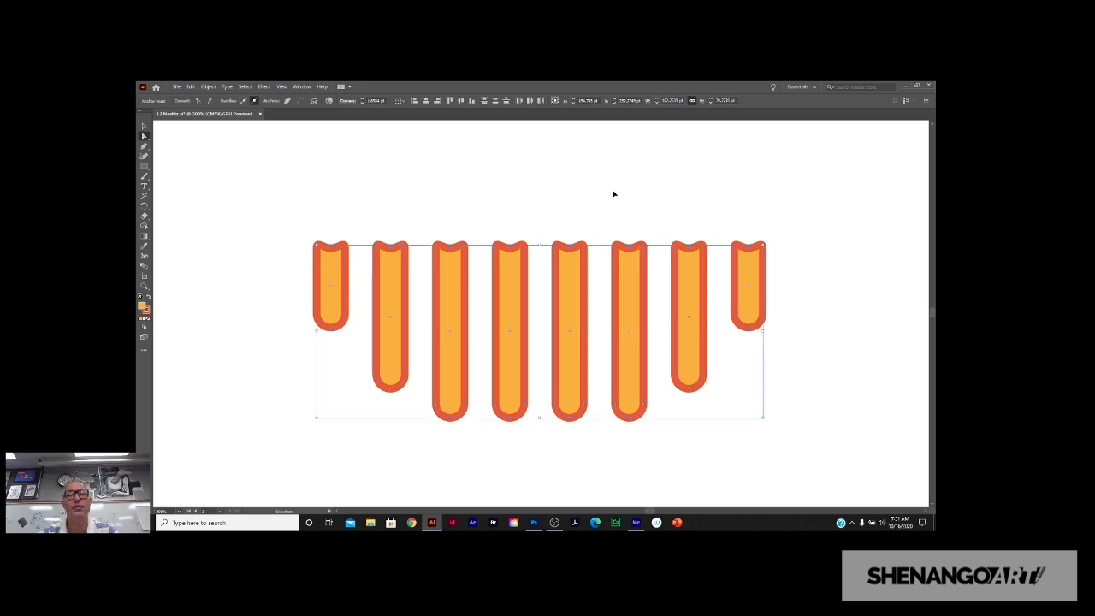
key(ctrl+z)
key(a)
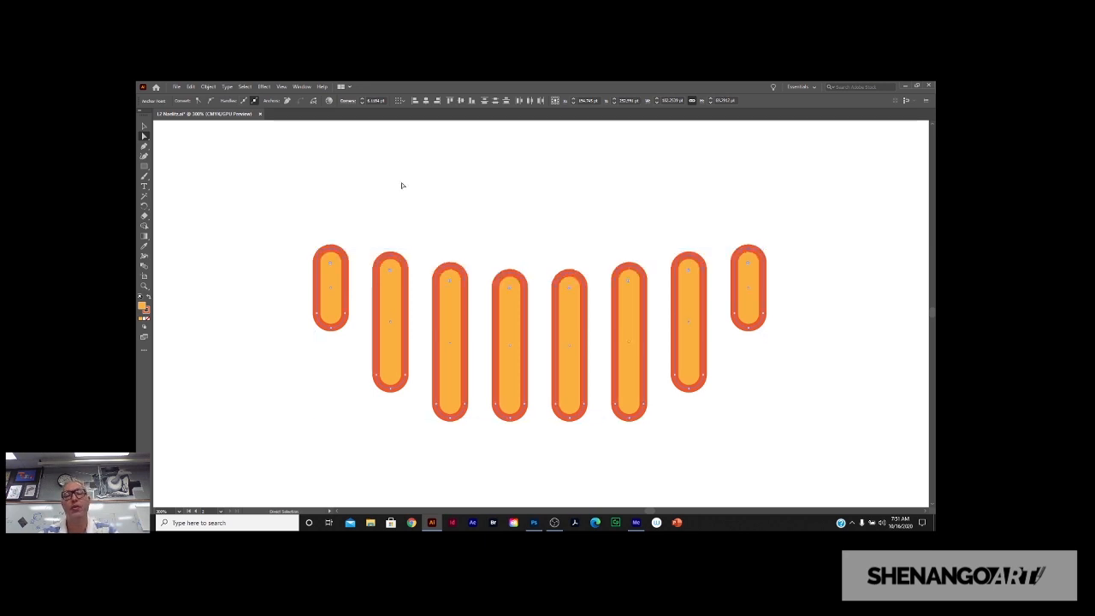
click(145, 127)
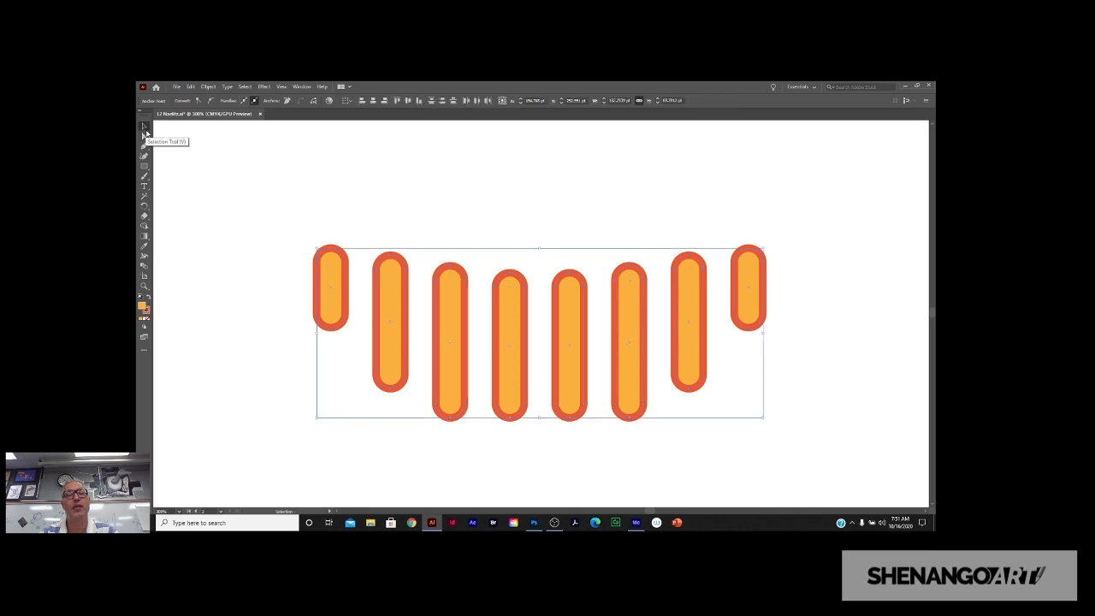
click(245, 217)
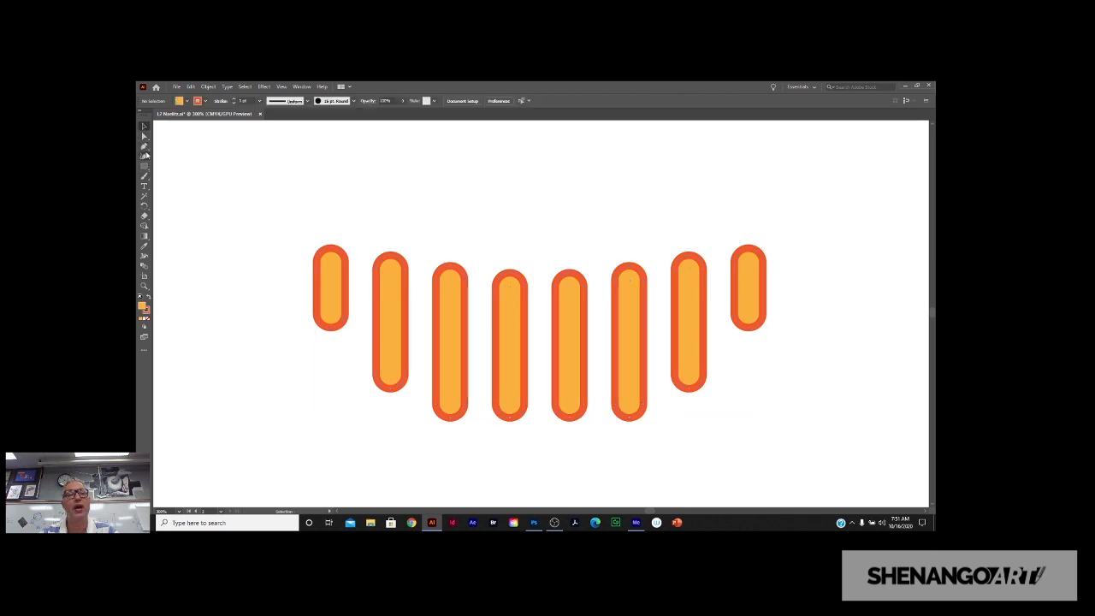
Try top-aligning the orange bars' top anchor points selected with the Lasso tool, undo the alignment, and clear the selection.
click(145, 137)
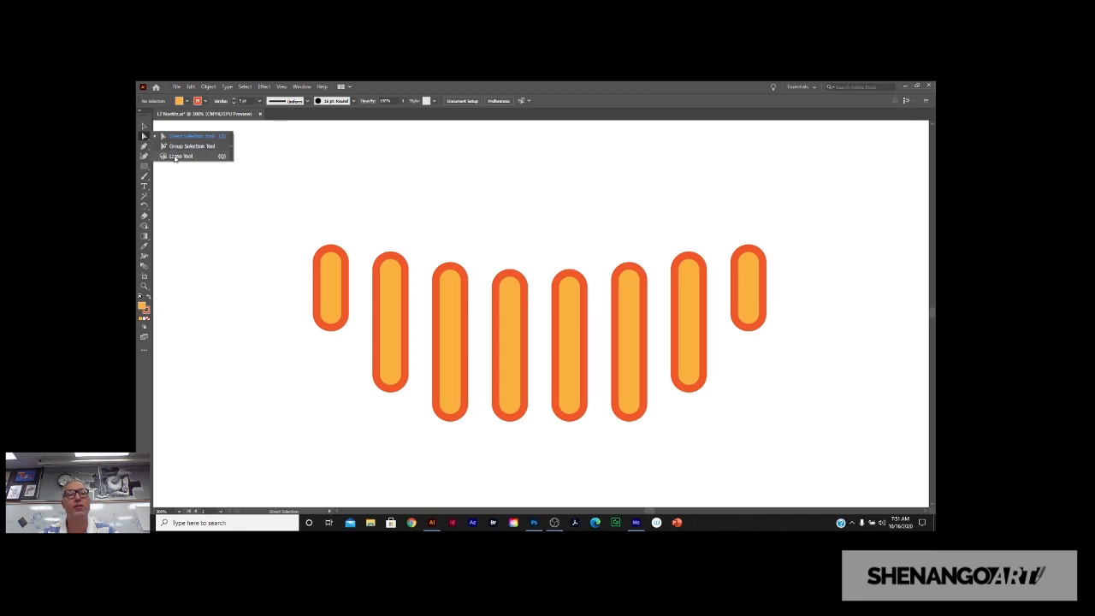
click(175, 157)
mouse_move(298, 224)
mouse_down()
mouse_move(322, 256)
mouse_move(519, 282)
mouse_move(749, 259)
mouse_move(778, 248)
mouse_move(779, 221)
mouse_move(301, 236)
mouse_up()
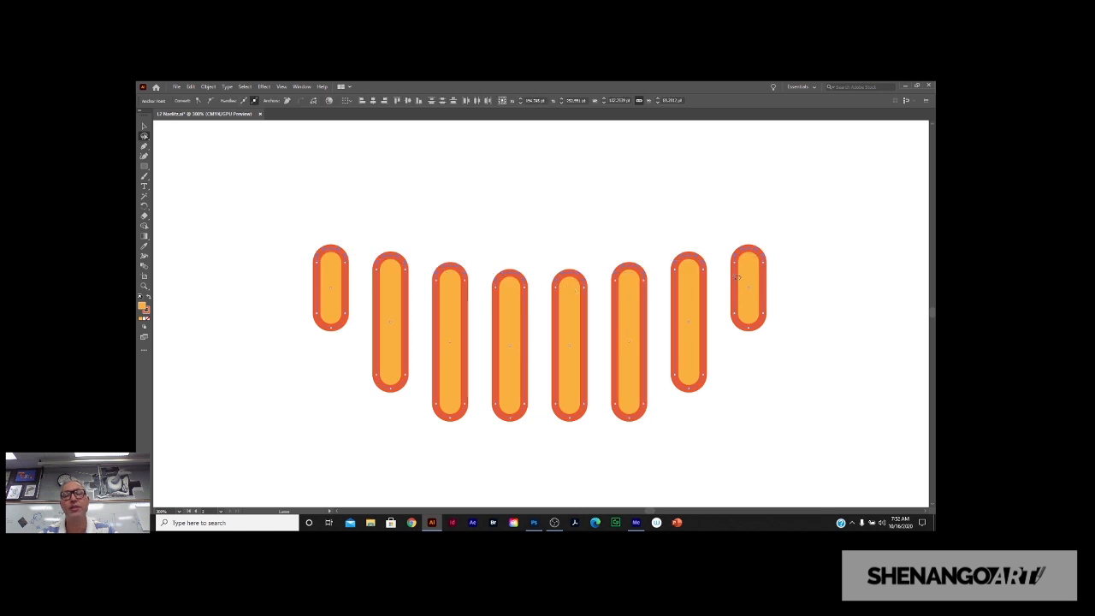
click(397, 101)
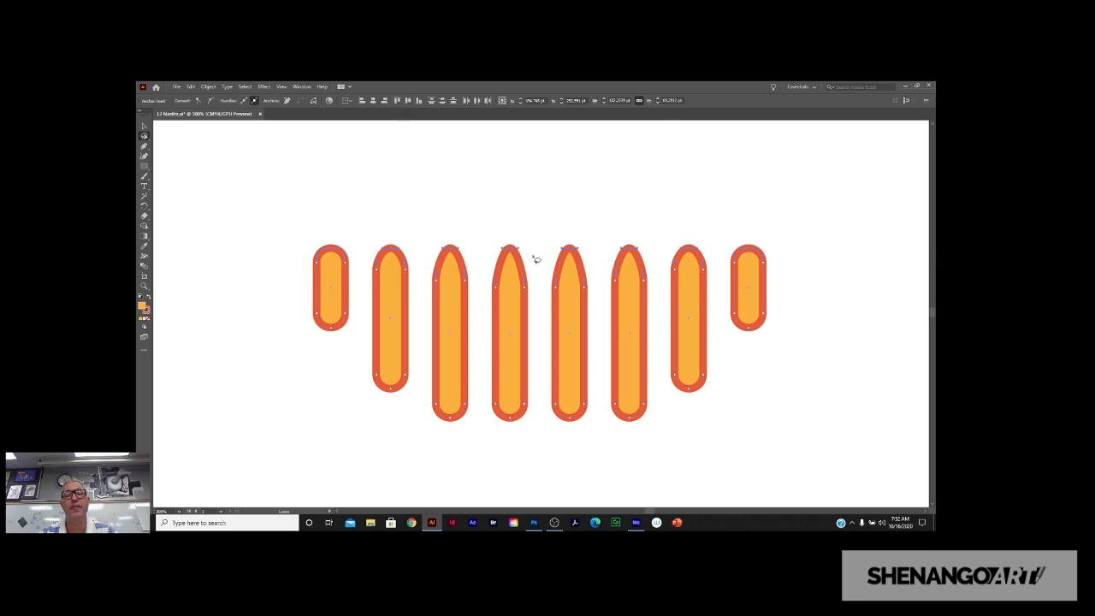
key(a)
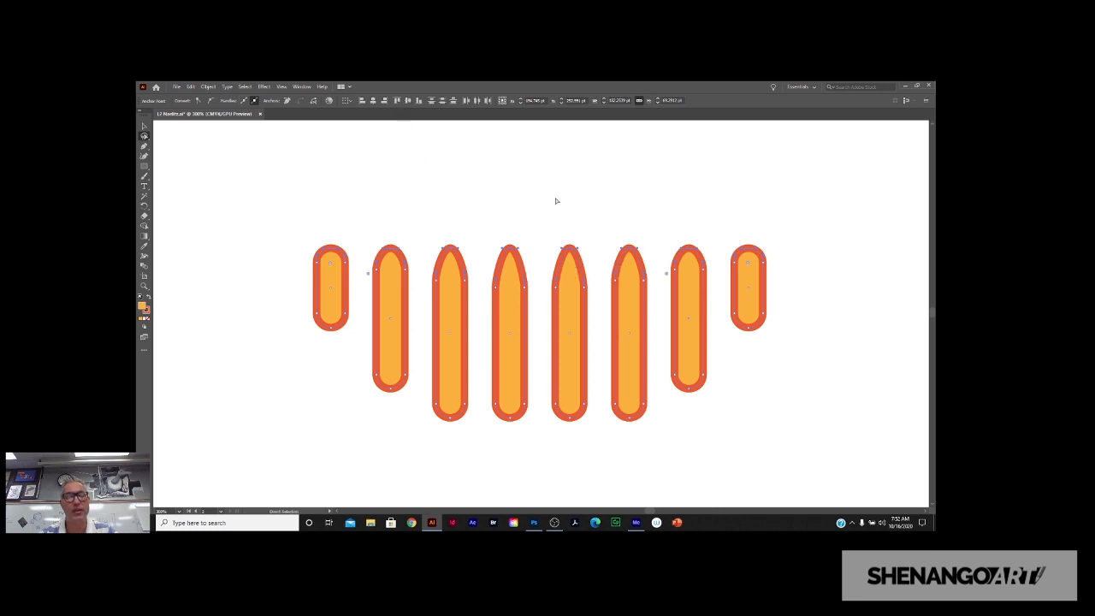
key(ctrl+z)
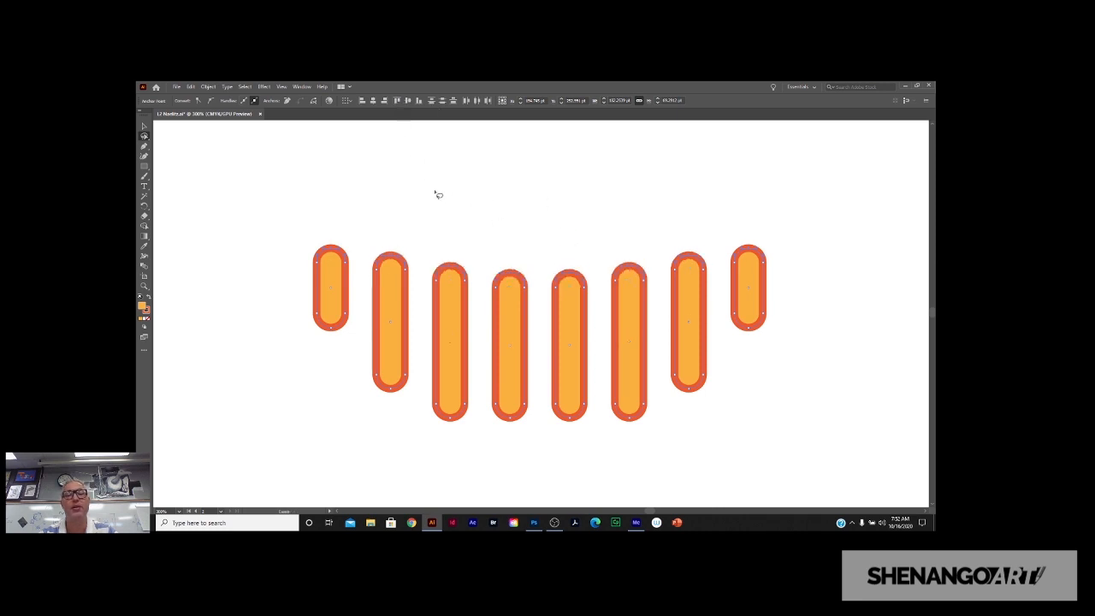
key(q)
click(432, 194)
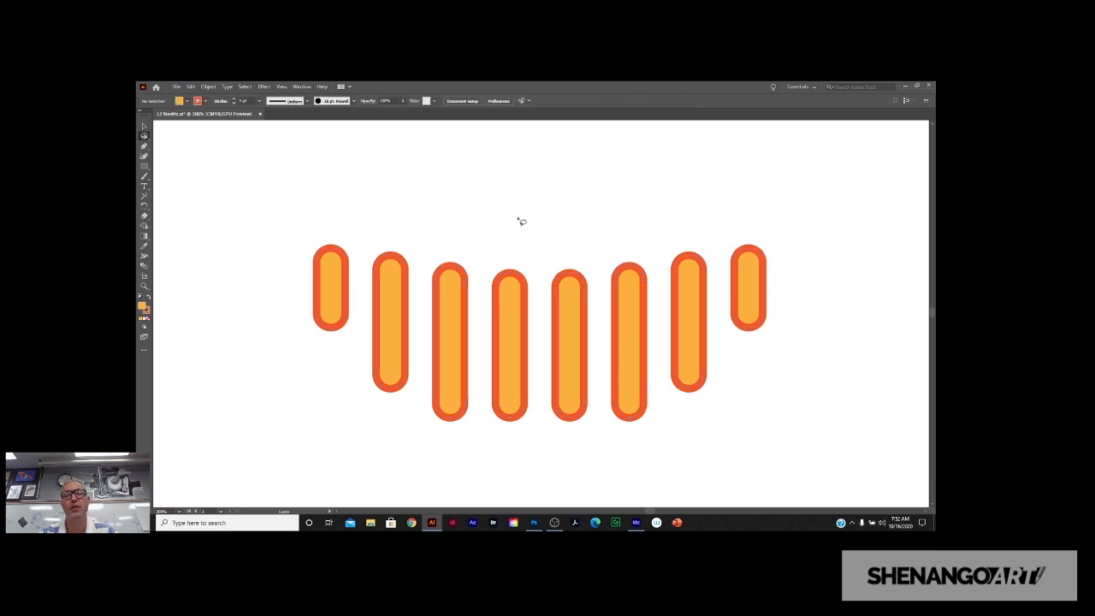
Select all eight orange mouth bars as whole objects, and group them.
scroll(453, 225, down, 1)
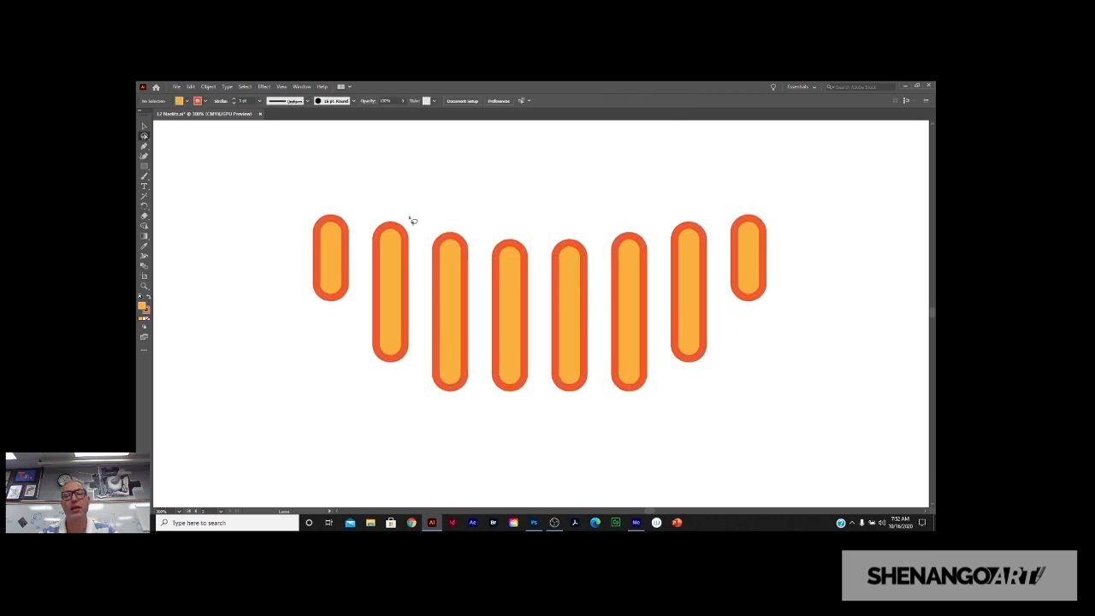
key(a)
key(ctrl+minus)
key(ctrl+minus)
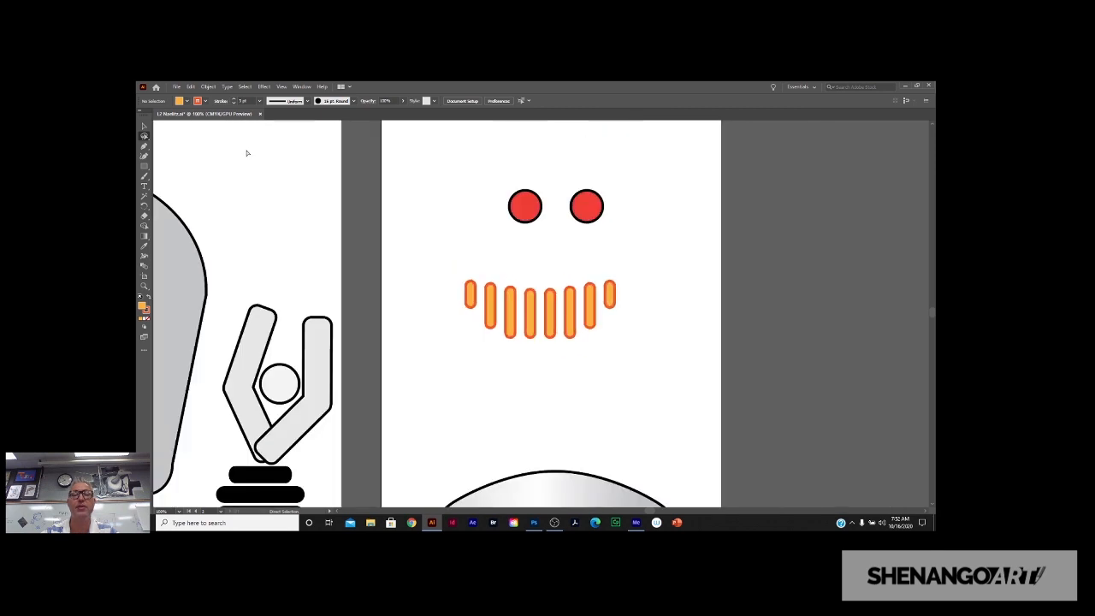
click(145, 126)
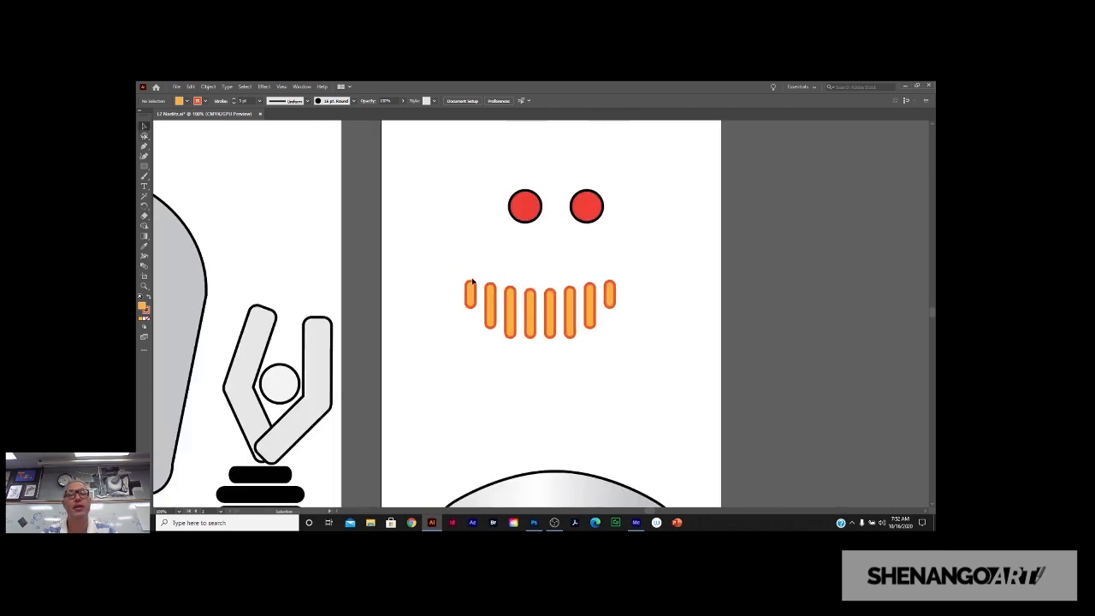
drag(644, 374, 645, 374)
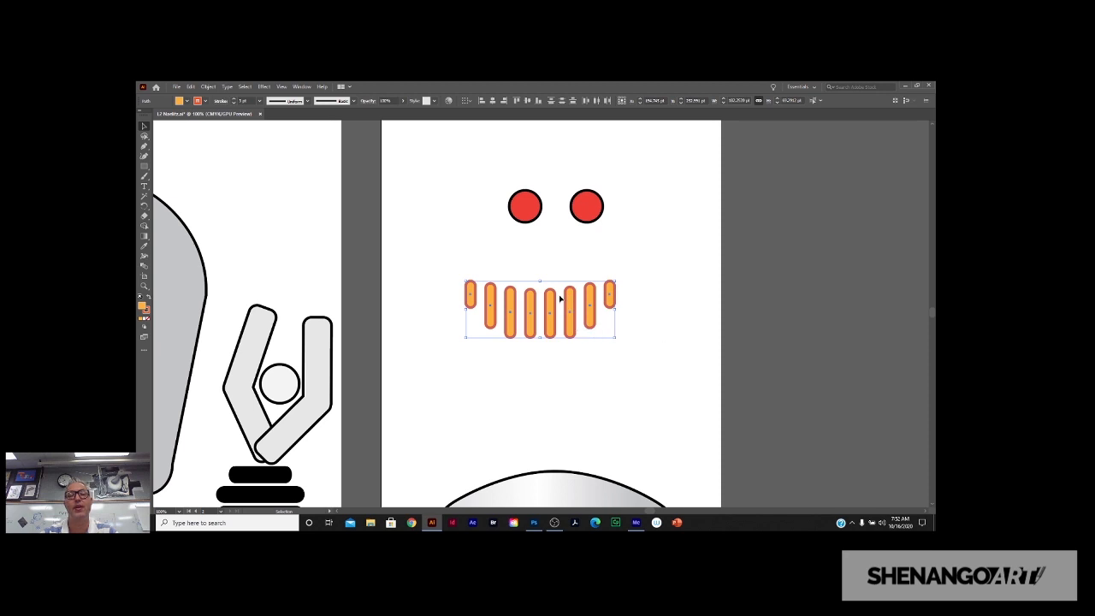
key(ctrl+g)
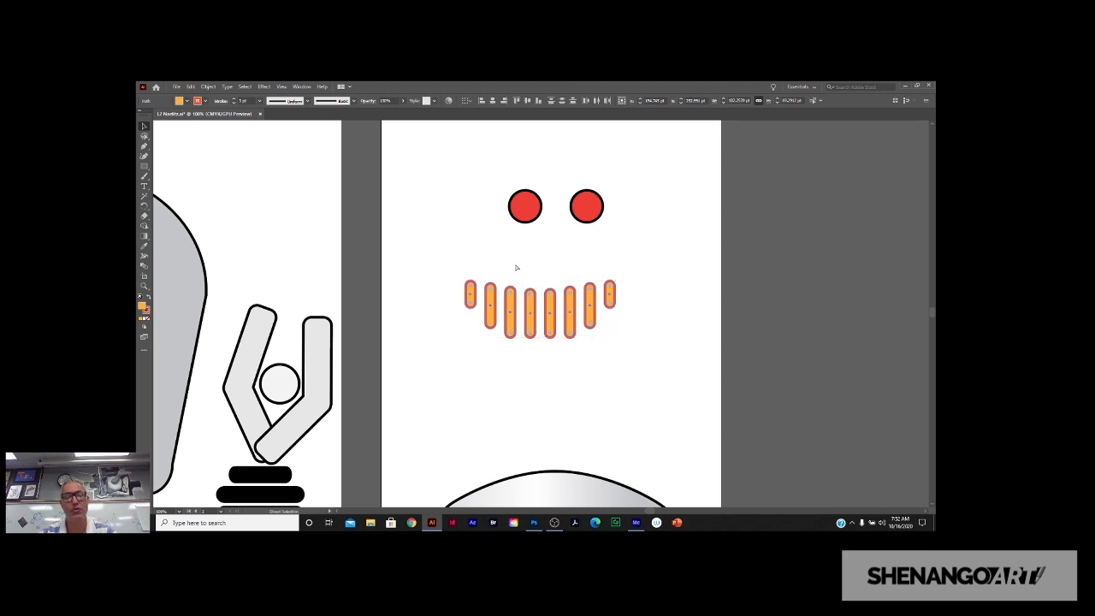
Save the selection of the grouped orange mouth bars under the name "mouth", and clear the selection.
click(247, 87)
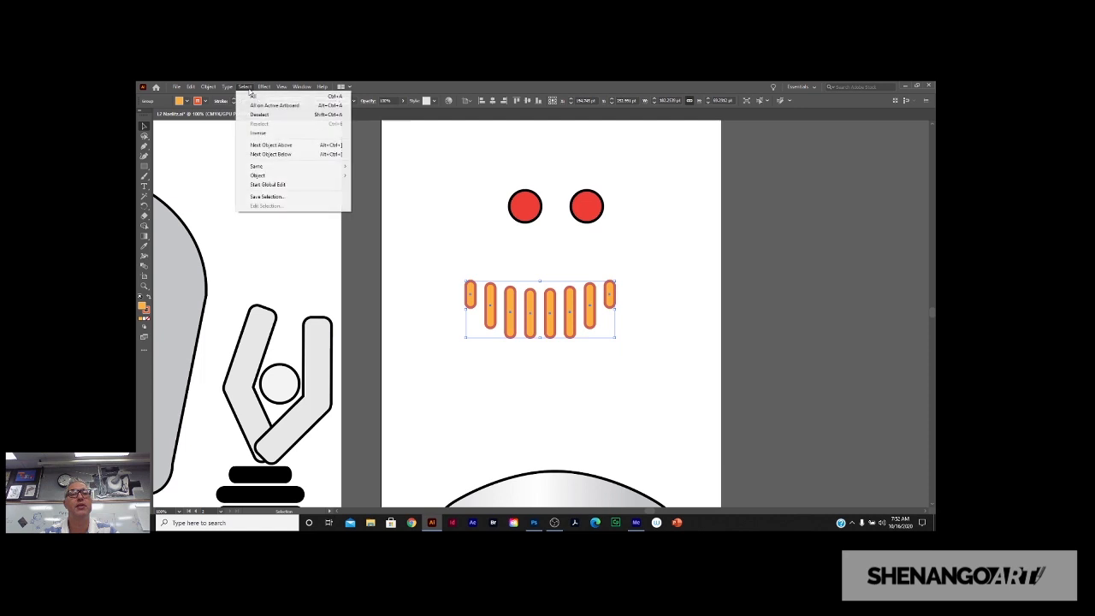
click(261, 198)
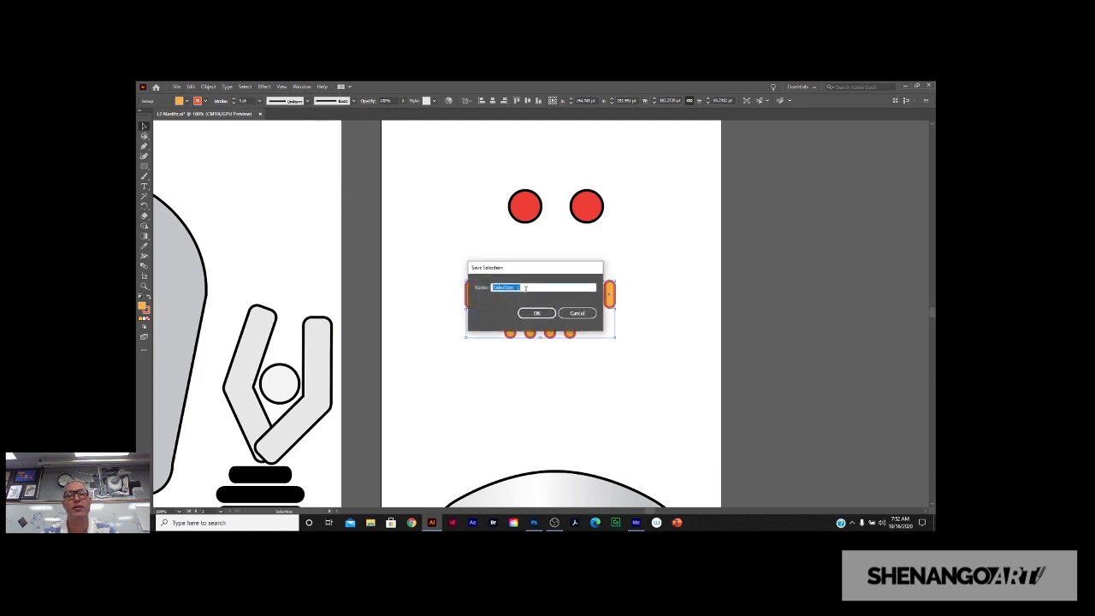
text(mouth)
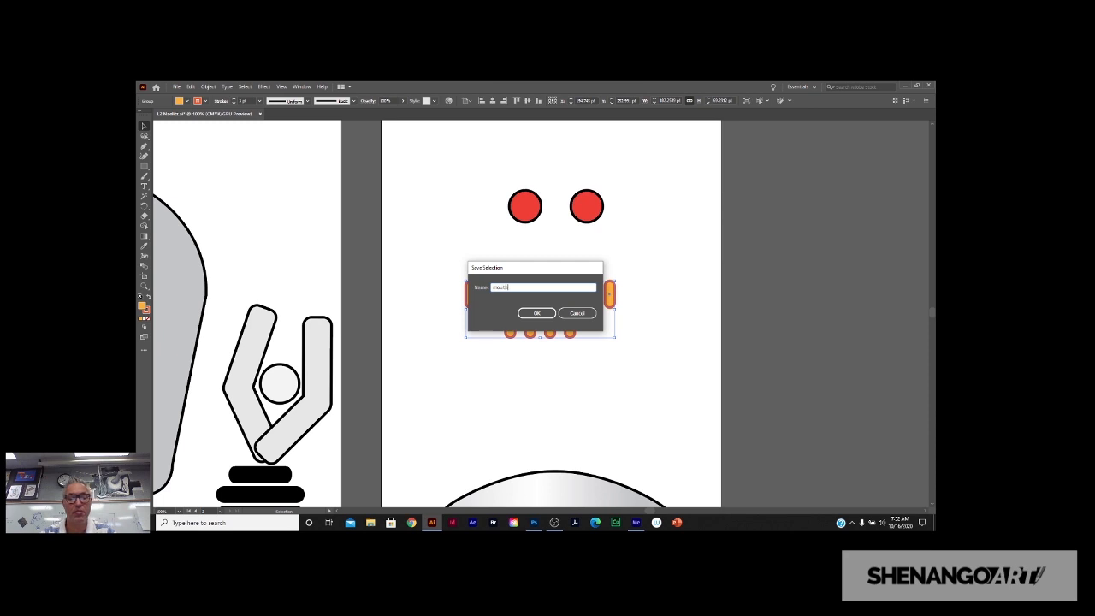
key(Return)
click(482, 361)
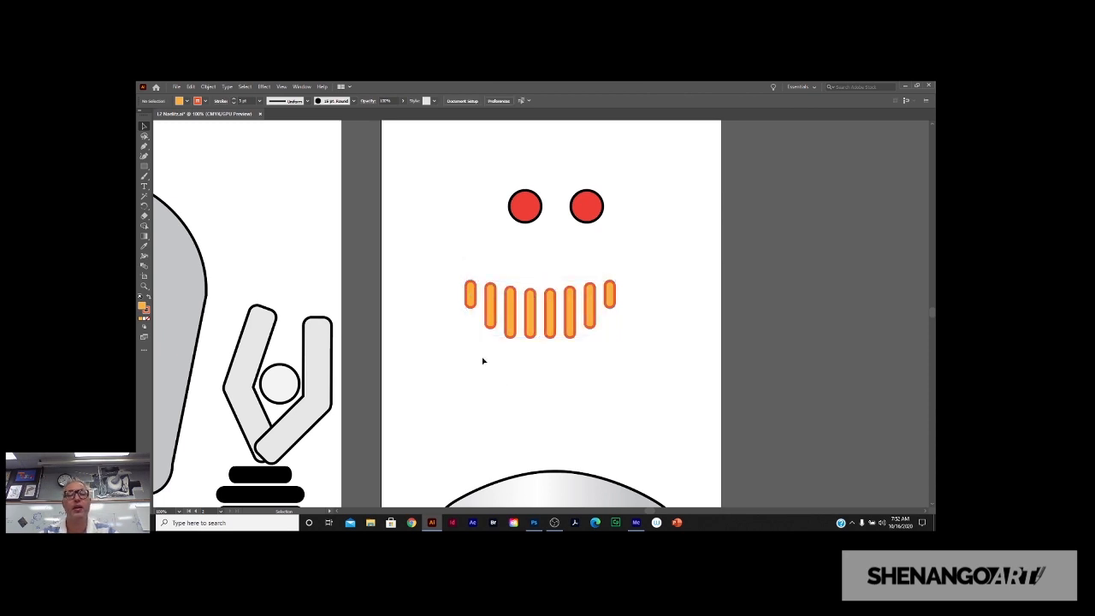
Recall the saved selection "mouth" to reselect the orange bars, and clear the selection.
click(245, 86)
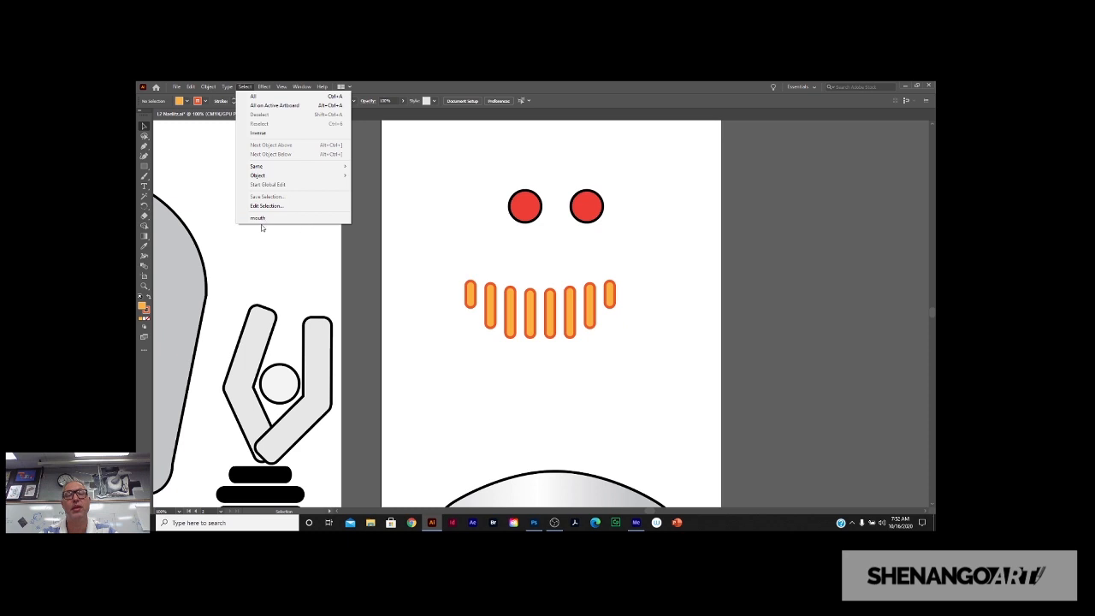
click(263, 220)
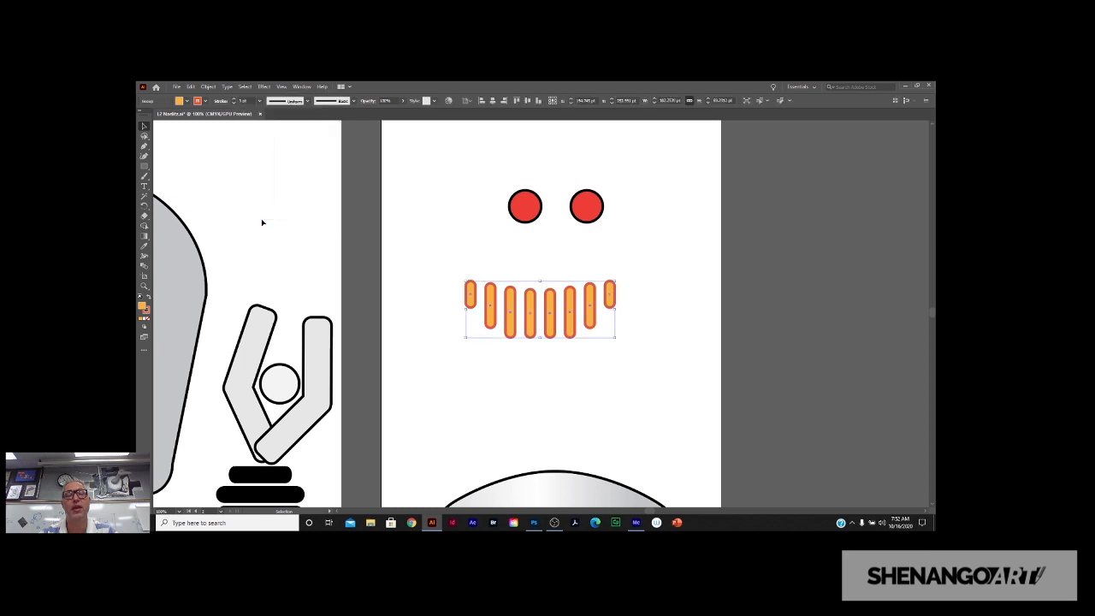
click(519, 381)
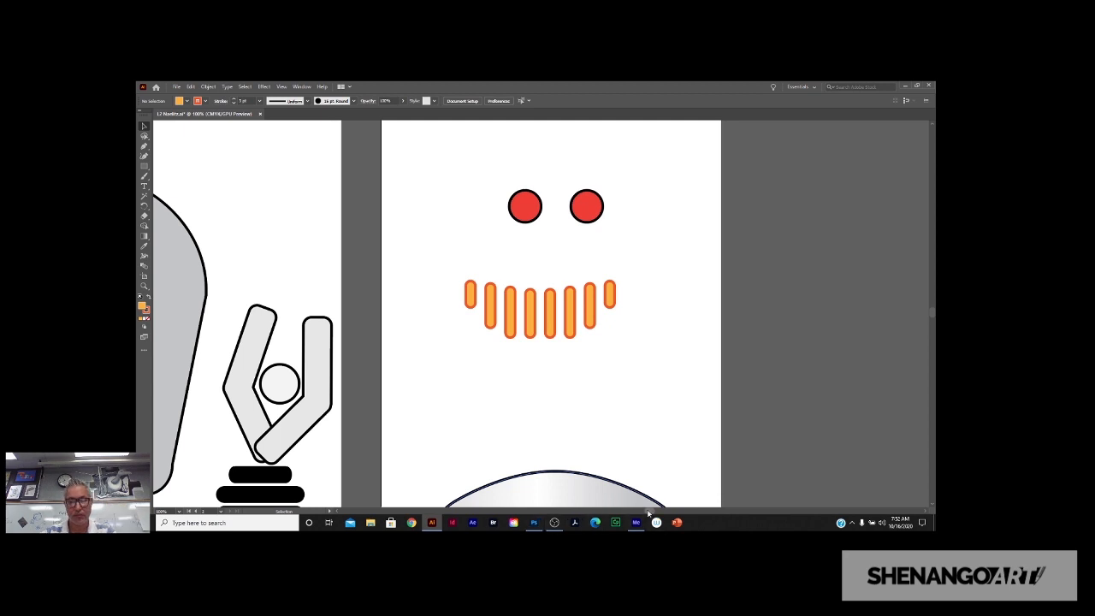
Move the grouped orange mouth bars as one object down closer to the gray dome, and clear the selection.
drag(650, 512, 638, 512)
scroll(624, 494, down, 1)
scroll(619, 488, down, 3)
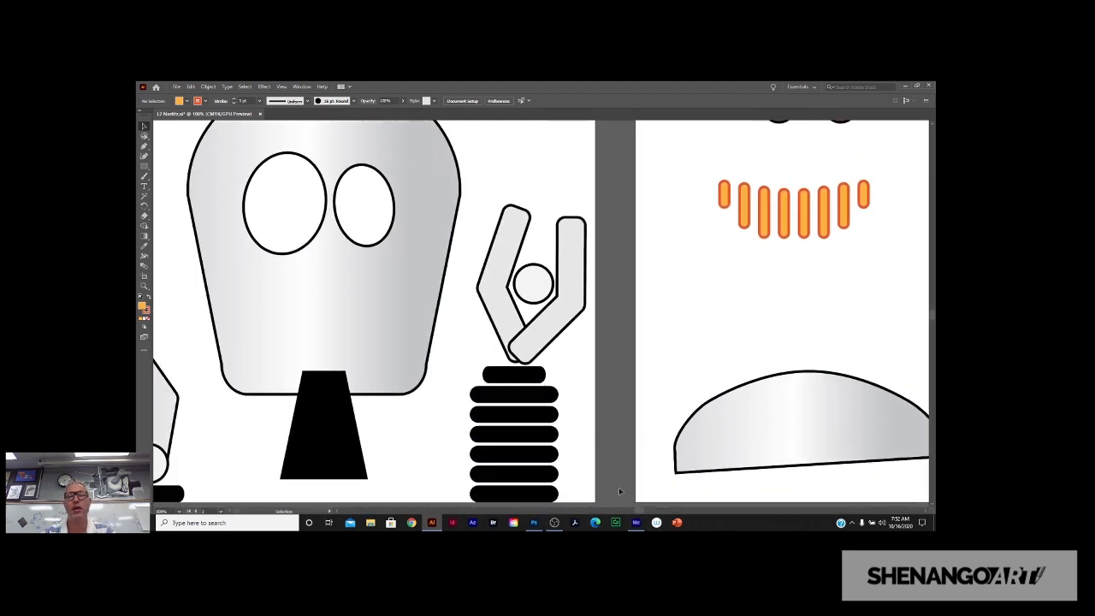
drag(637, 512, 646, 512)
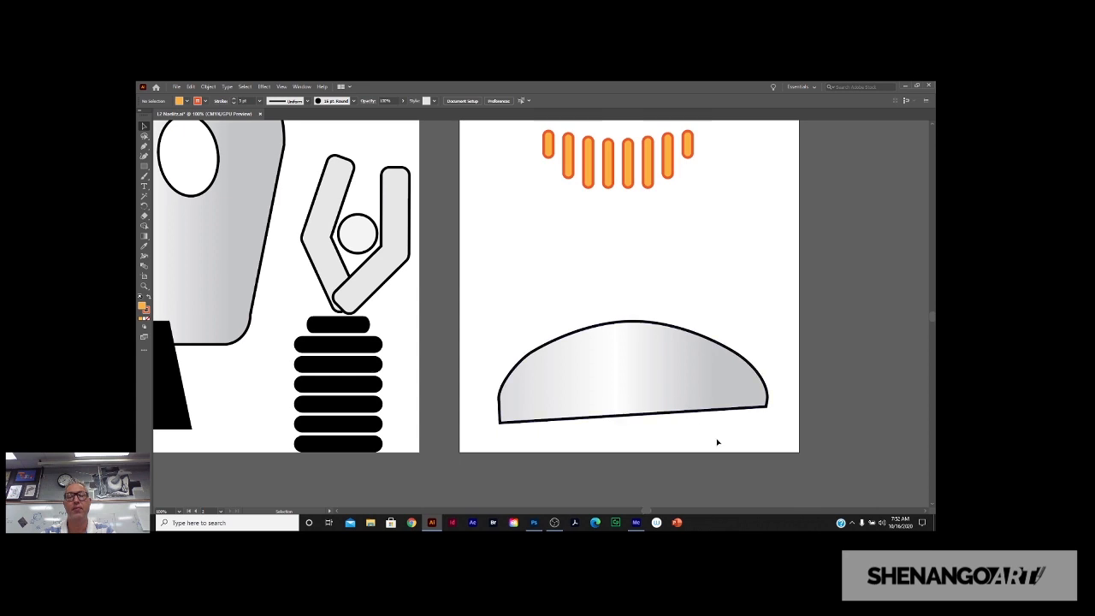
scroll(626, 405, up, 5)
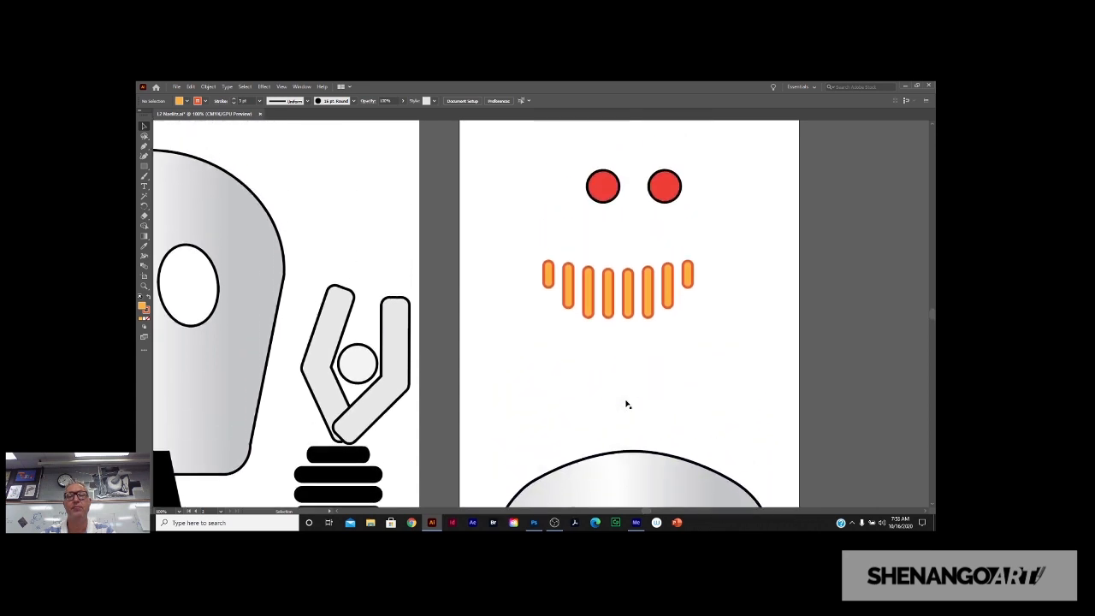
drag(631, 362, 571, 323)
click(502, 269)
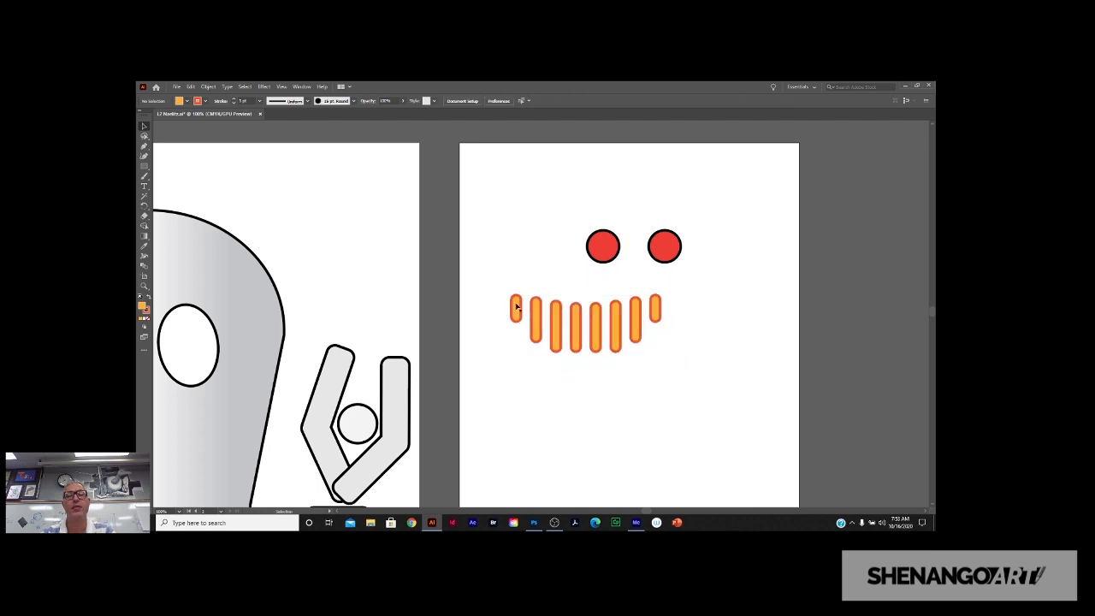
click(580, 339)
drag(577, 306, 575, 391)
scroll(563, 377, down, 5)
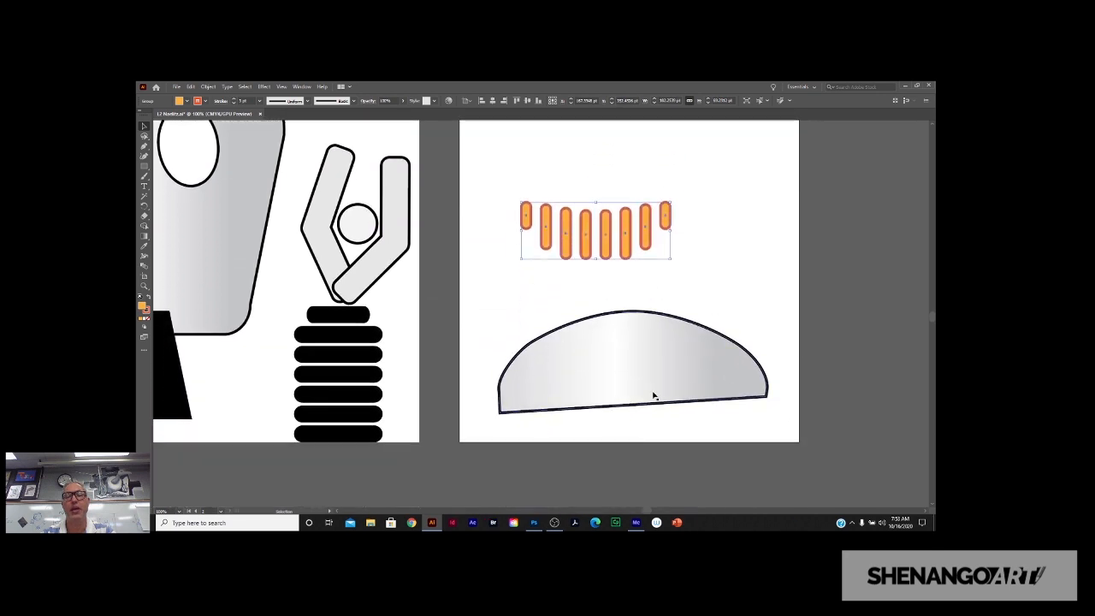
click(557, 296)
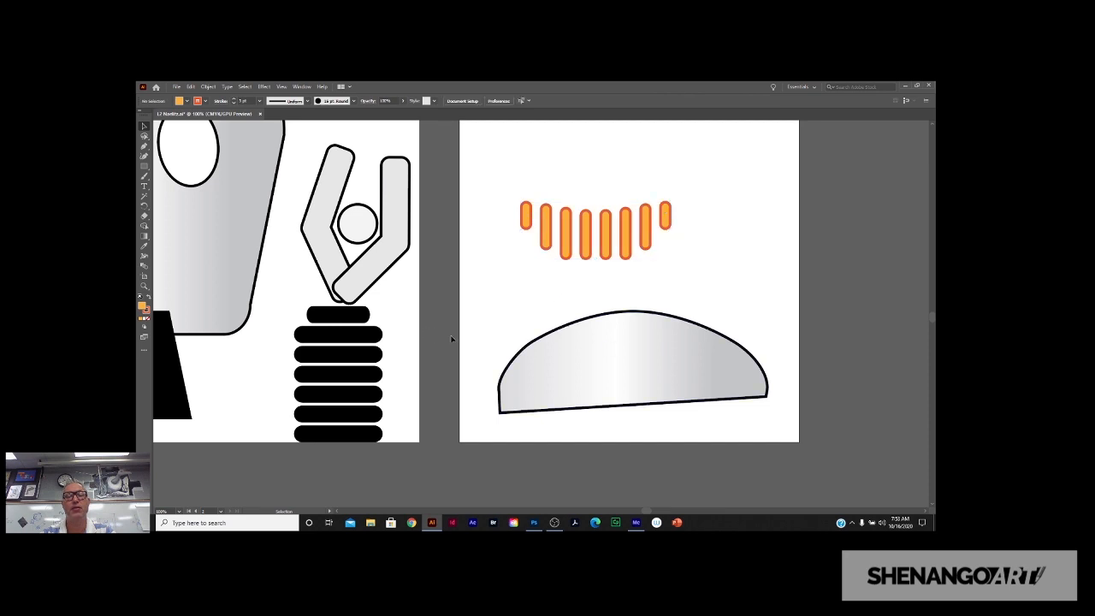
Select only the lower-right corner anchor point of the gray dome with Direct Selection.
click(542, 363)
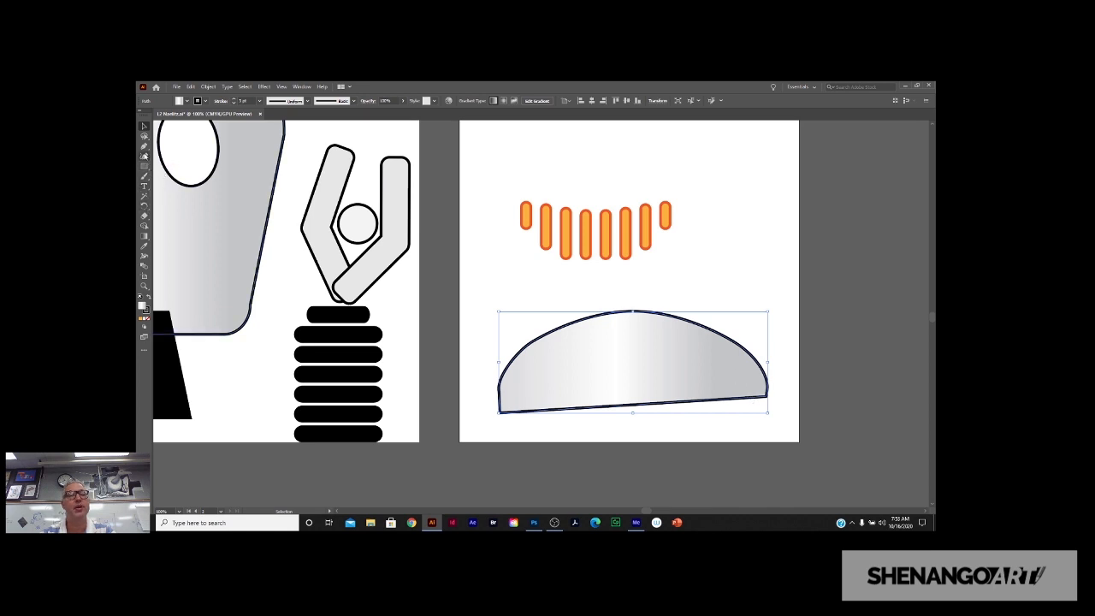
drag(144, 137, 172, 139)
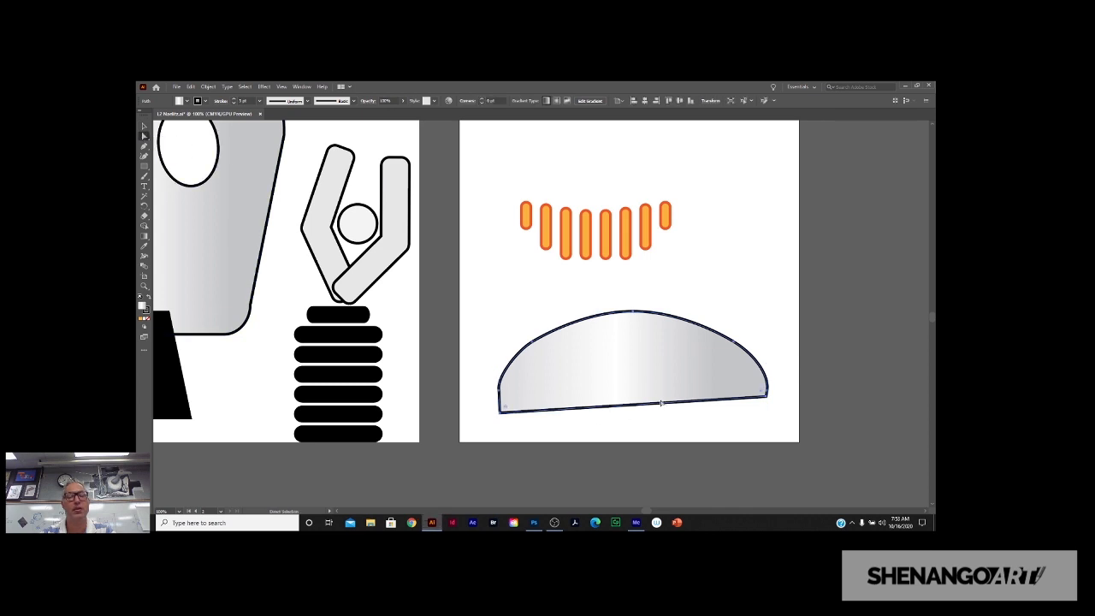
drag(690, 401, 659, 389)
key(ctrl+equal)
key(ctrl+equal)
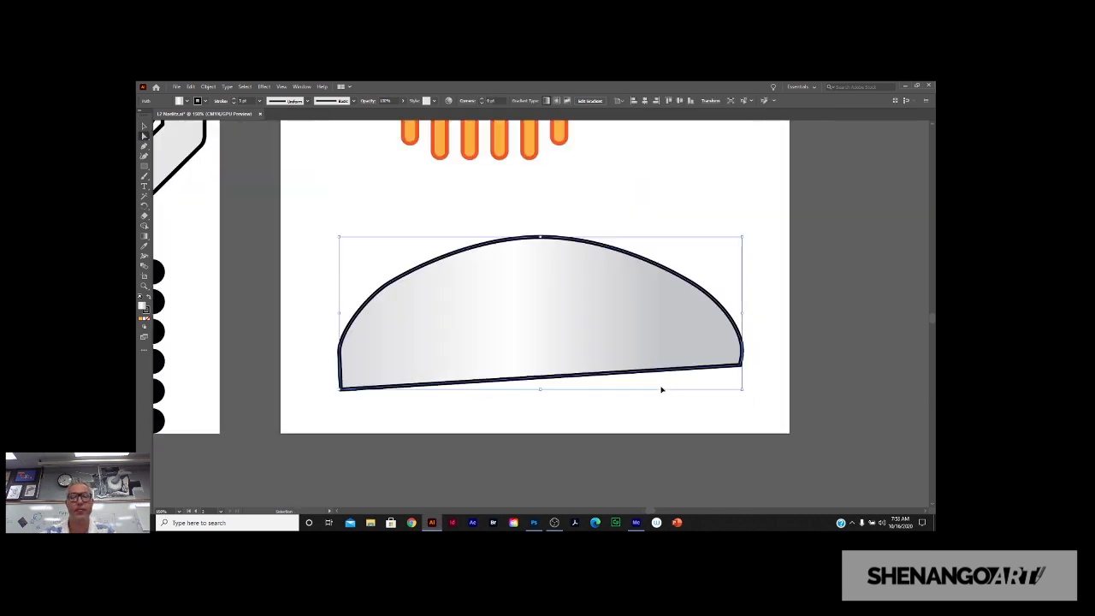
drag(808, 386, 808, 386)
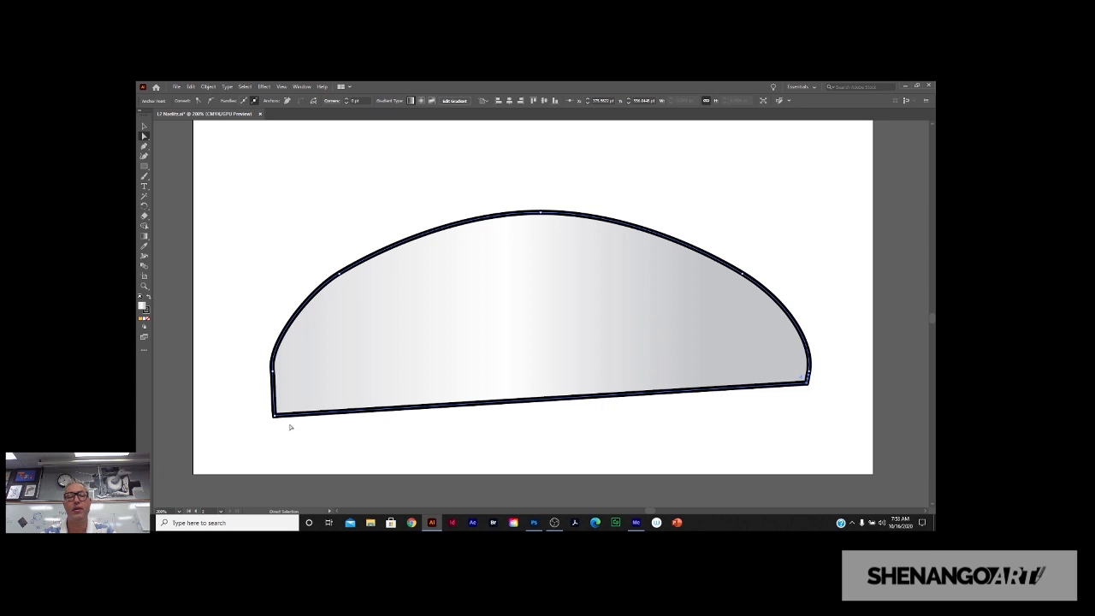
Select both bottom corner anchor points of the gray dome, adding the left corner last as the key anchor.
drag(275, 423, 276, 421)
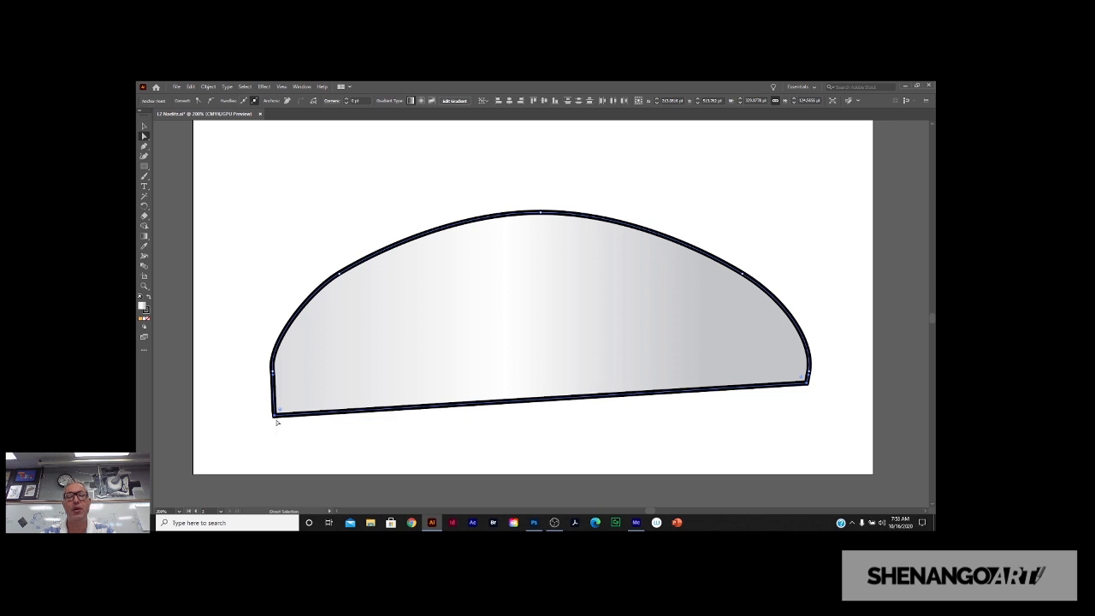
drag(275, 420, 275, 419)
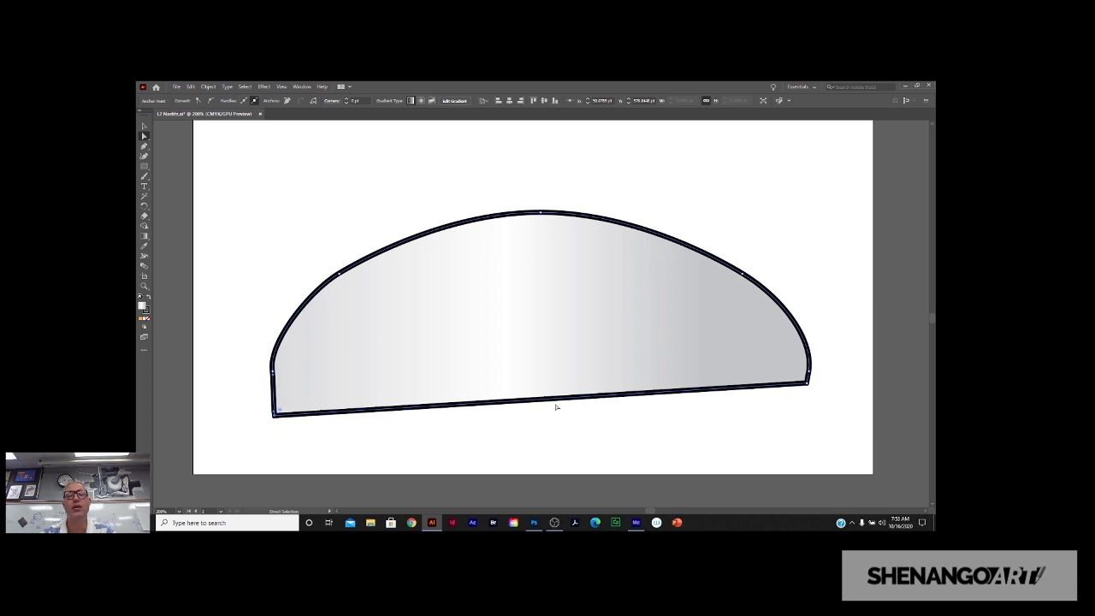
click(814, 390)
click(276, 416)
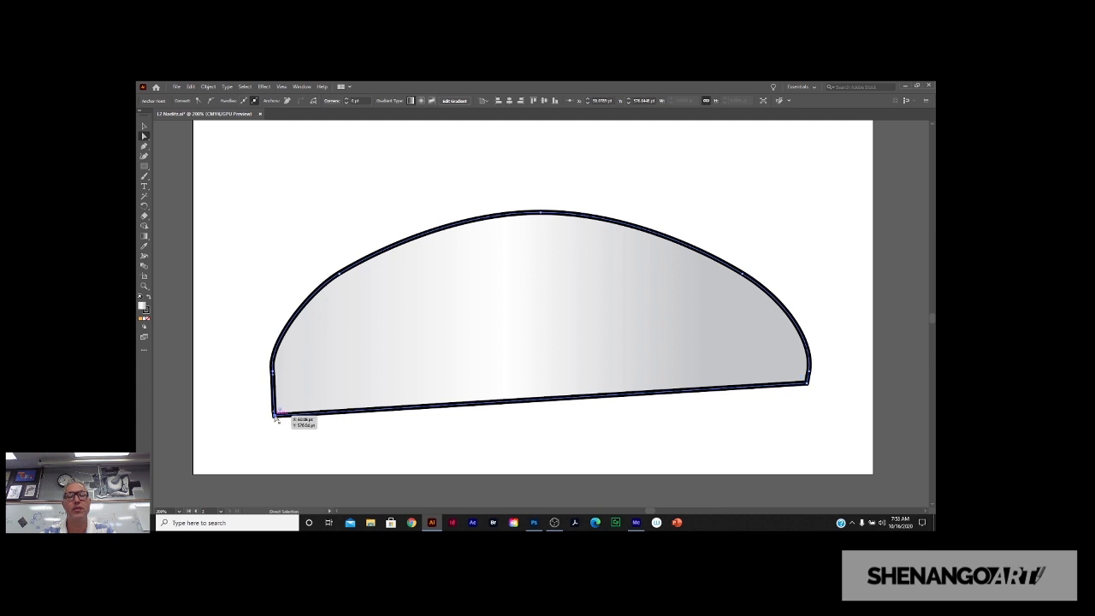
click(807, 384)
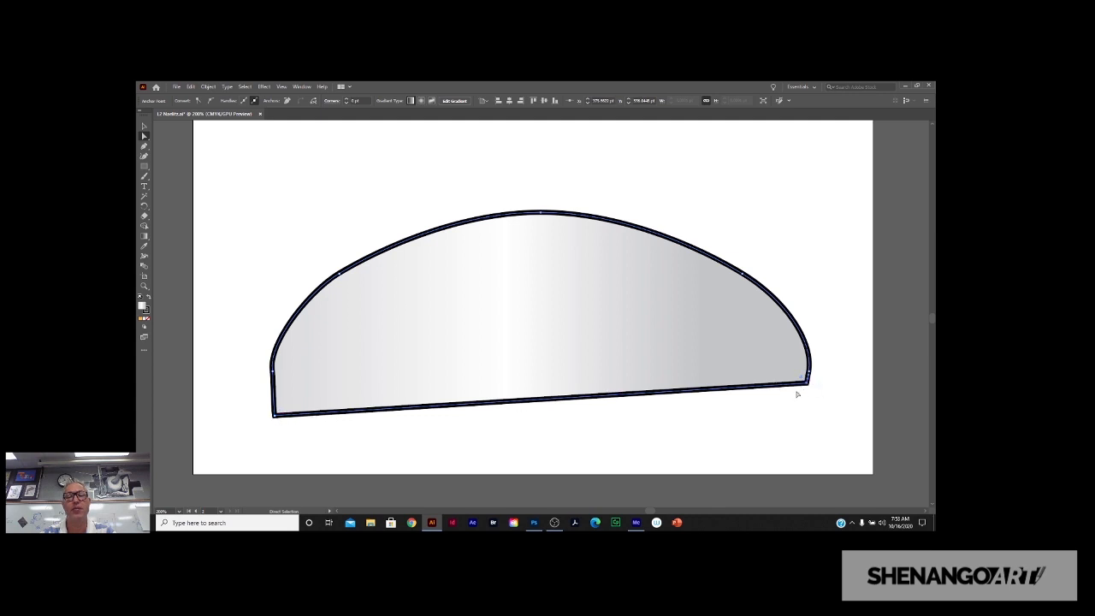
shift+click(274, 417)
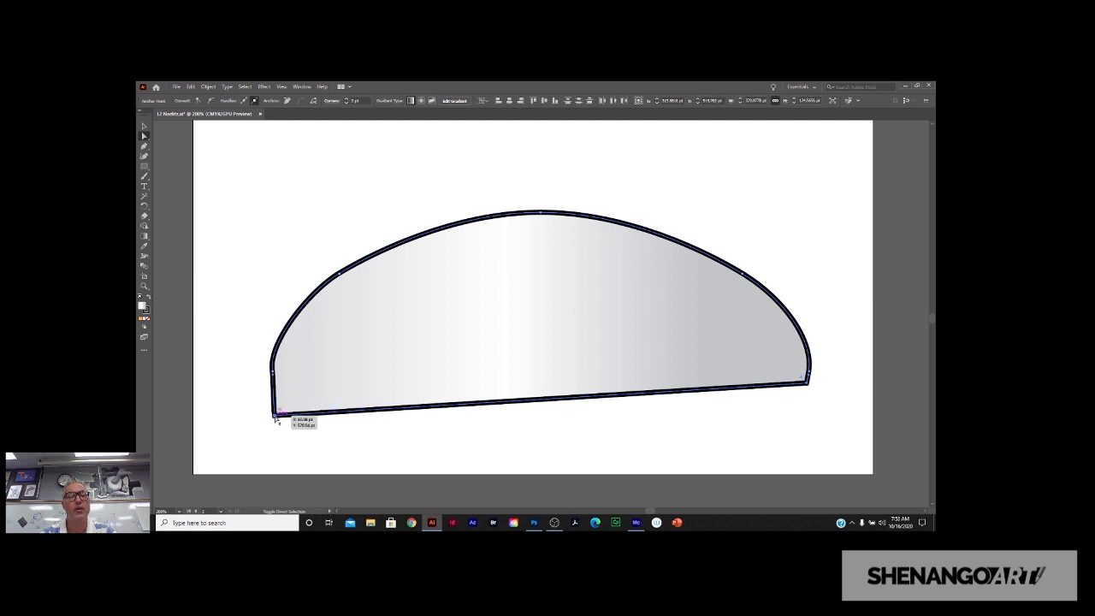
click(274, 418)
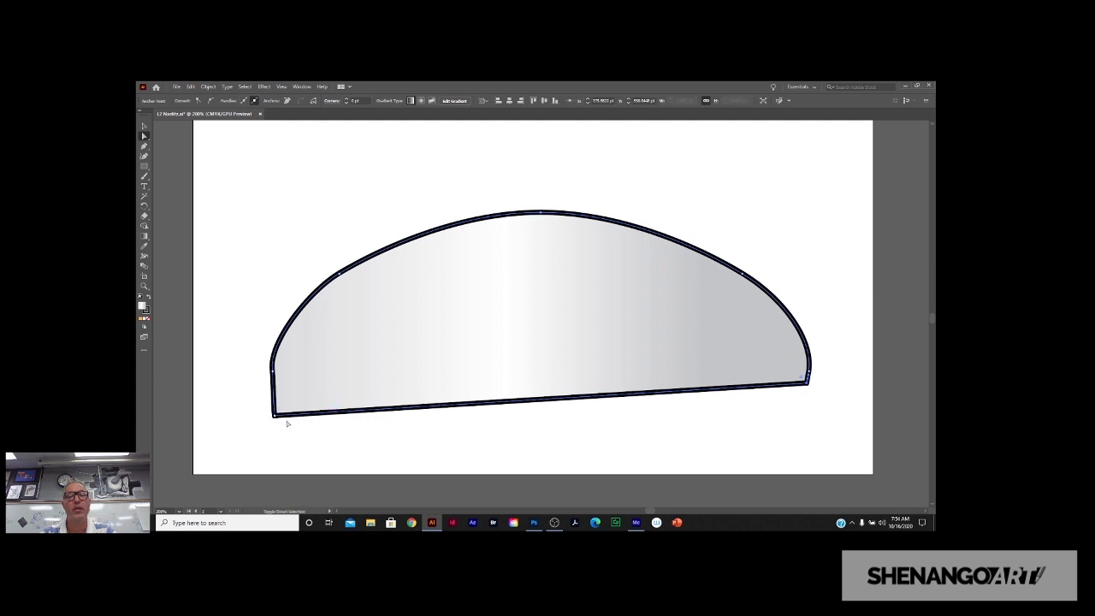
key(ctrl+a)
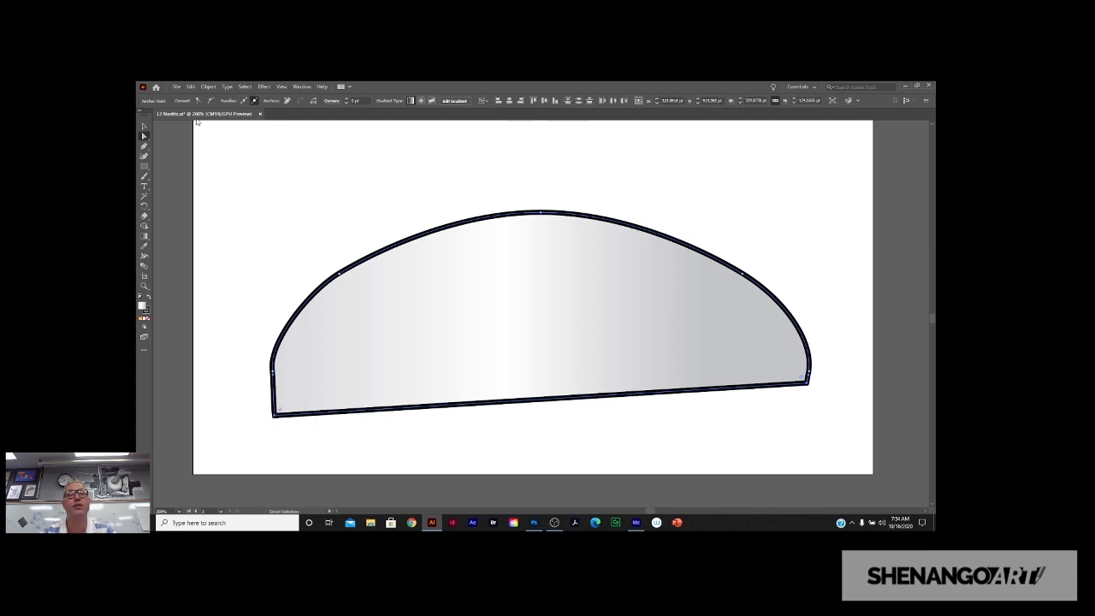
Bottom-align the dome's two lower corner anchors using Align to Key Anchor, and clear the selection.
click(484, 100)
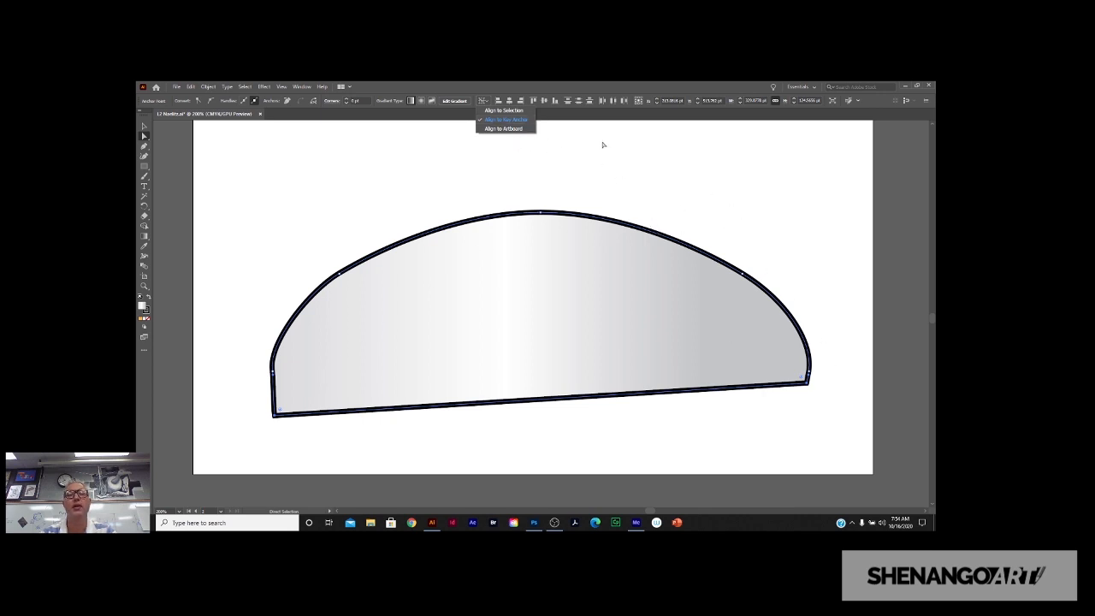
click(555, 102)
click(555, 102)
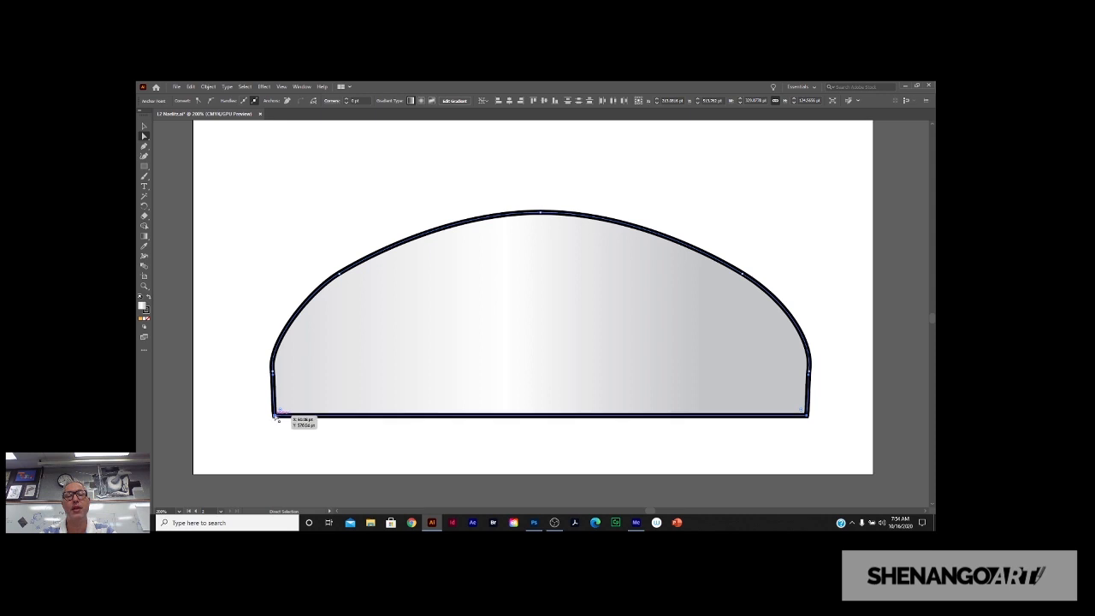
scroll(279, 406, up, 1)
click(305, 308)
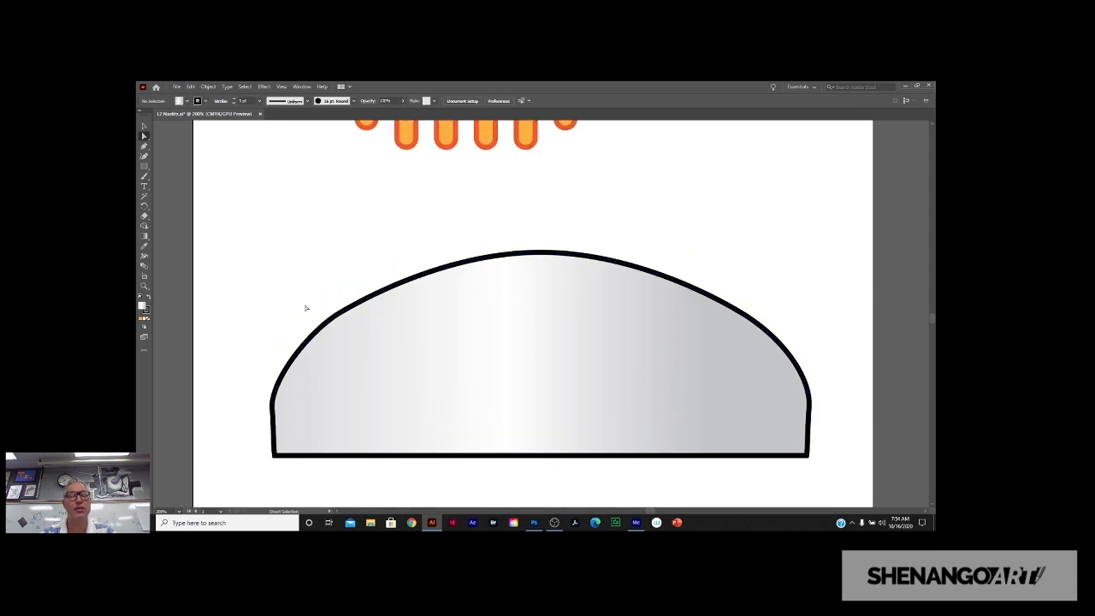
Try moving the left red eye diagonally with the Selection tool, undo it, and move the eye straight down instead.
key(ctrl+minus)
key(ctrl+minus)
key(ctrl+minus)
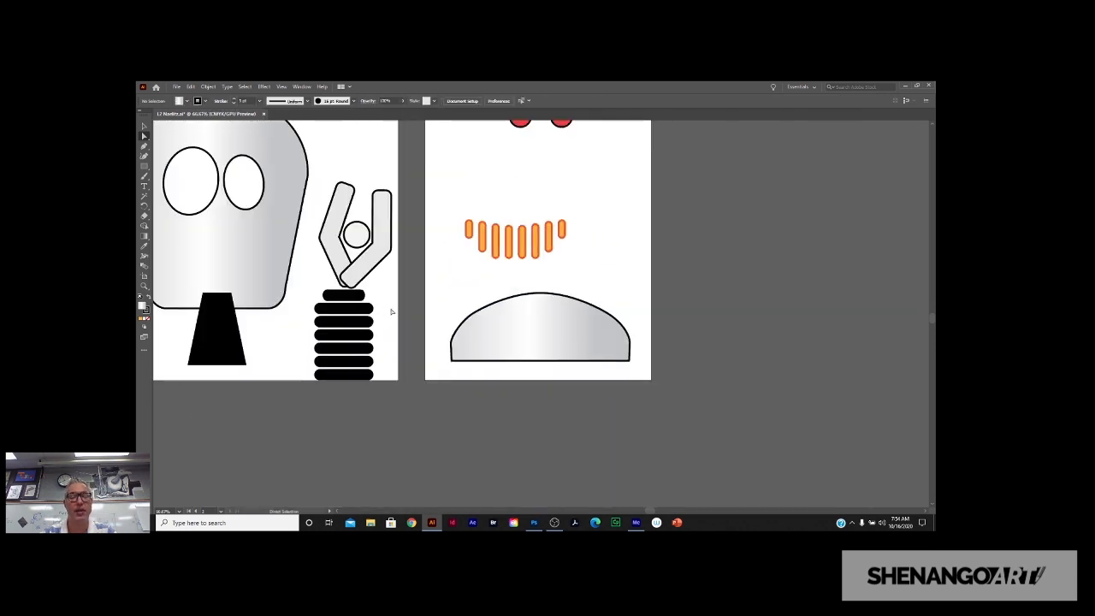
drag(457, 248, 434, 389)
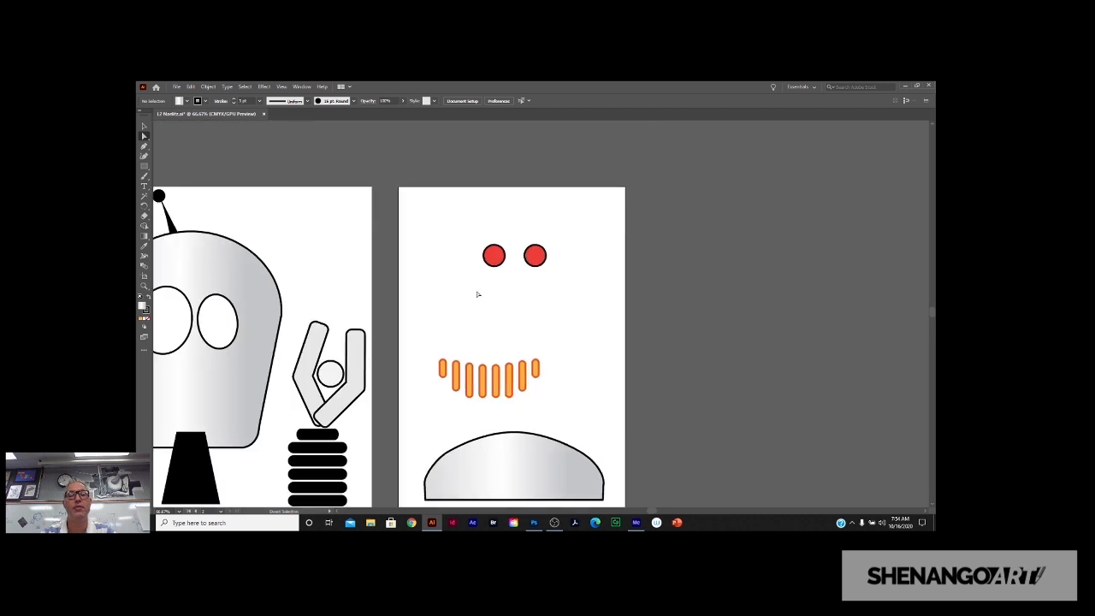
click(146, 127)
drag(494, 255, 469, 304)
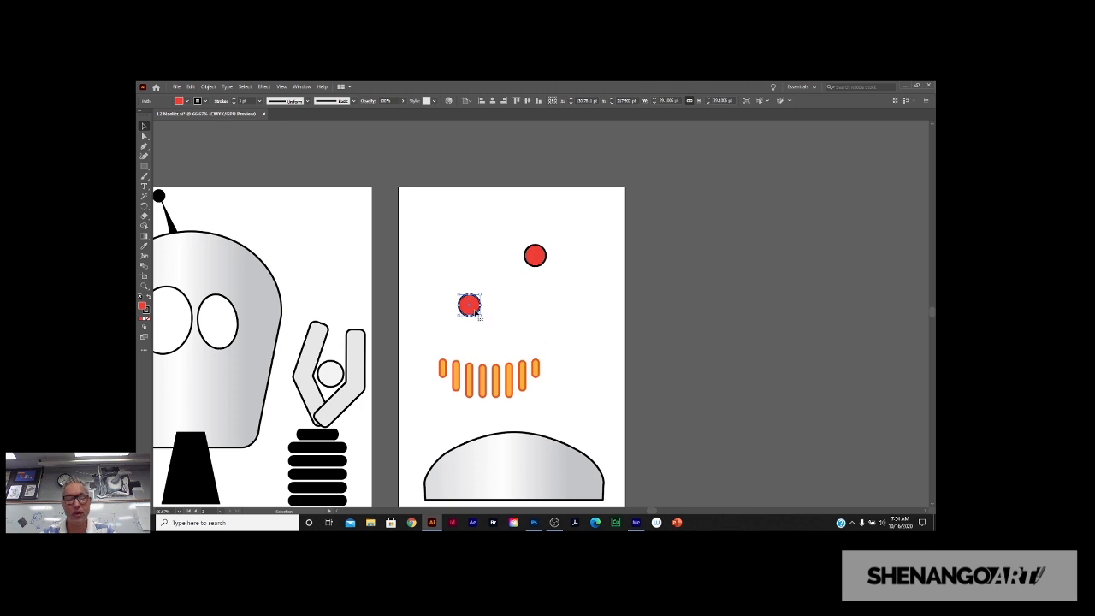
key(ctrl+z)
drag(493, 257, 495, 307)
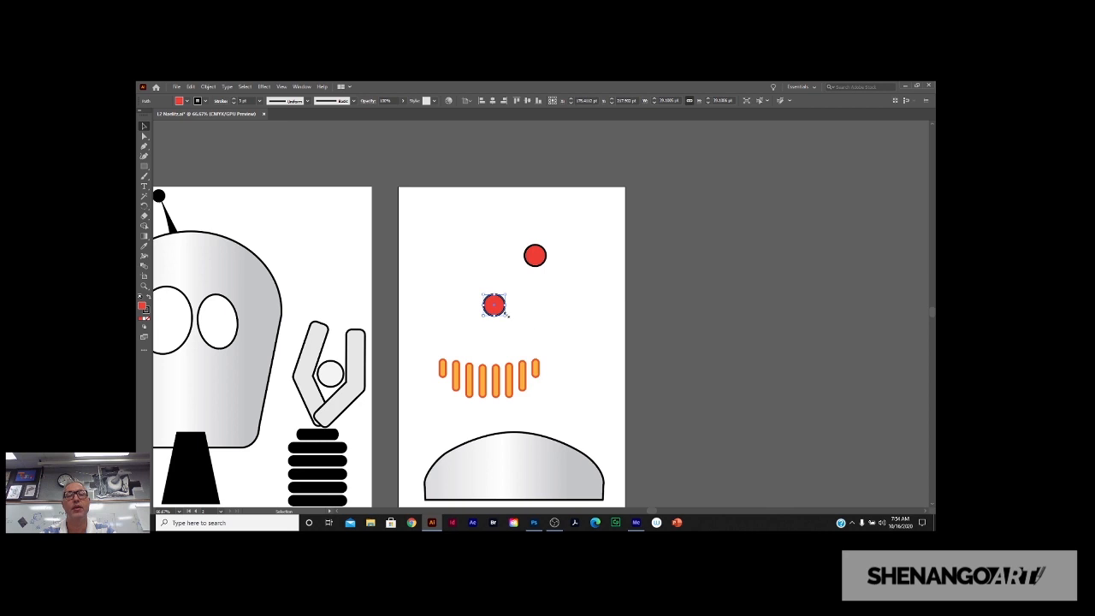
Align the top edges of the two red circles, using the upper circle as the key object.
shift+click(535, 257)
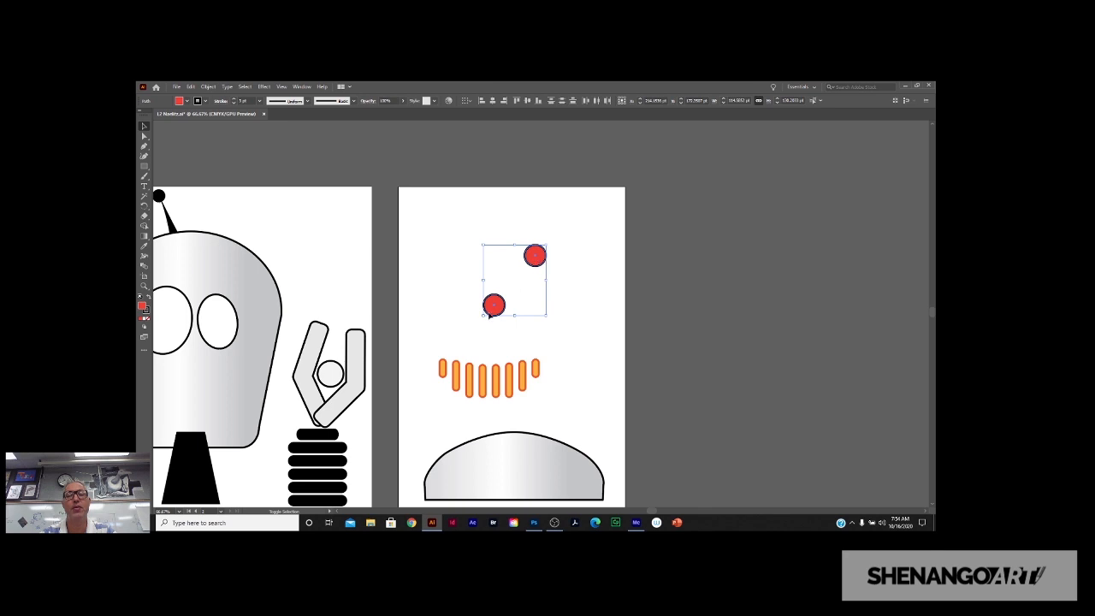
shift+click(537, 261)
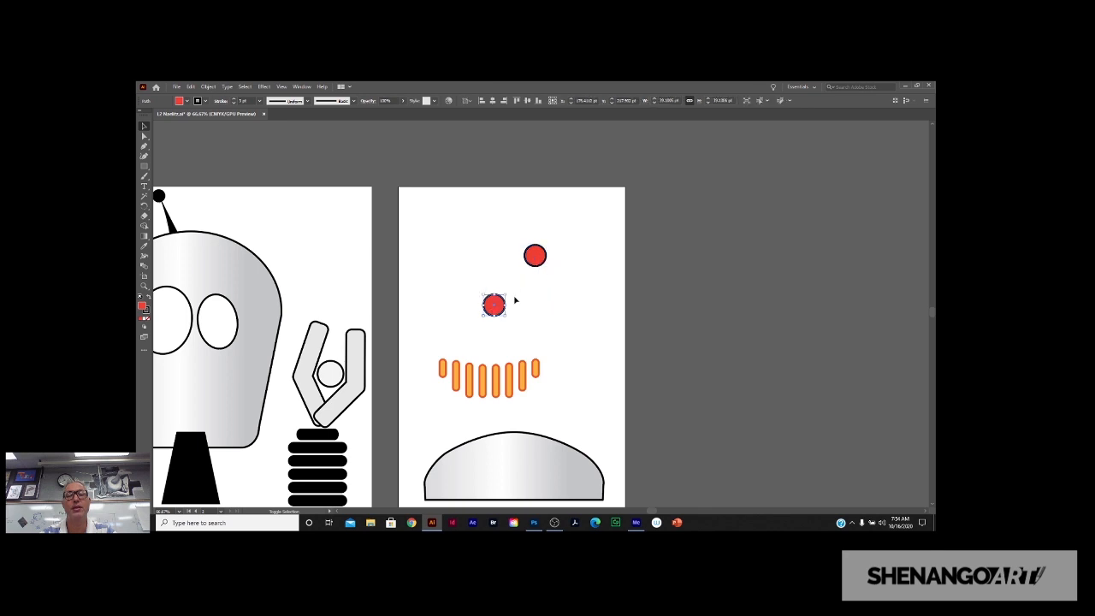
shift+click(537, 261)
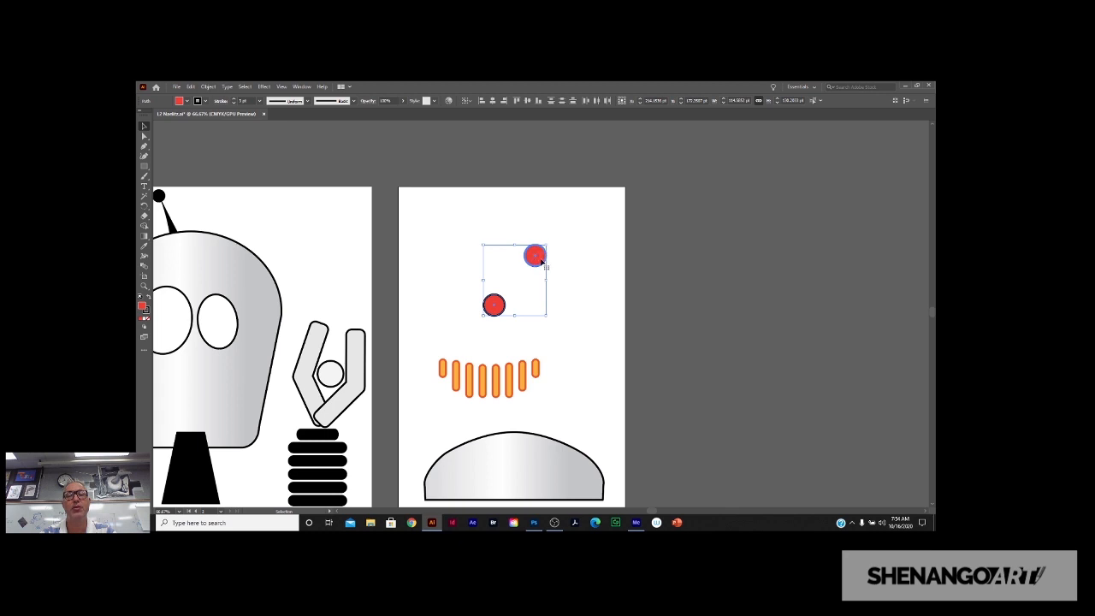
click(467, 101)
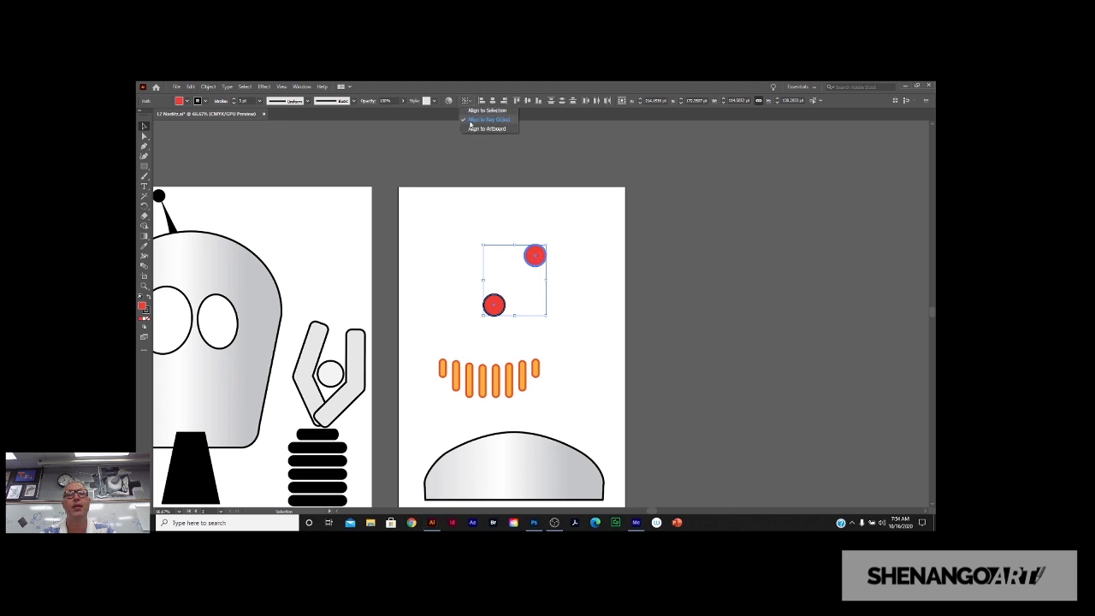
click(516, 101)
click(516, 101)
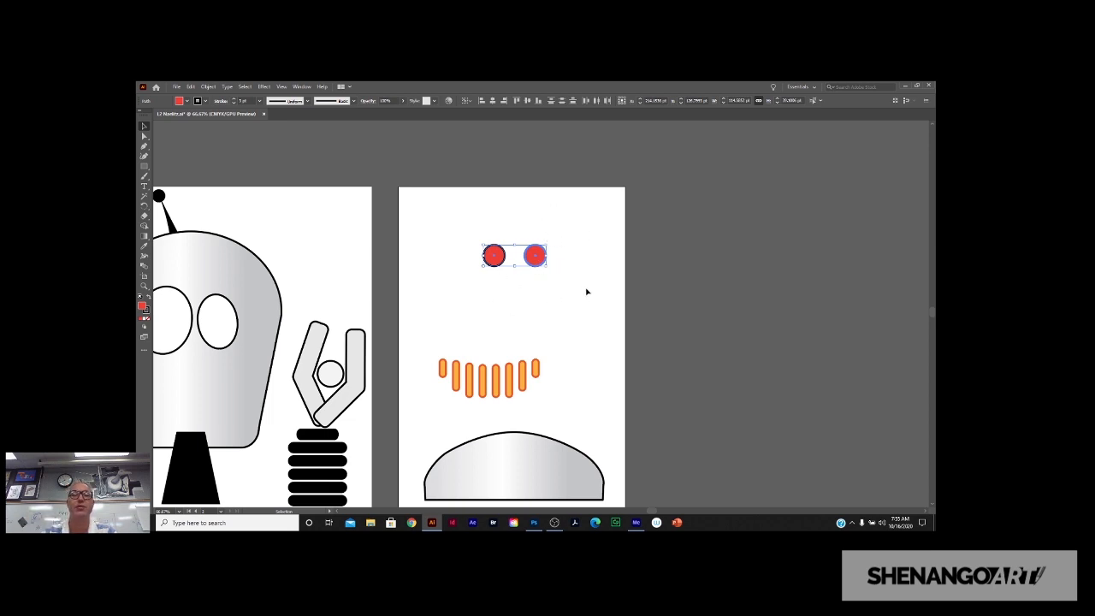
click(558, 297)
Select both red circles and set the alignment reference to the artboard.
scroll(562, 298, down, 2)
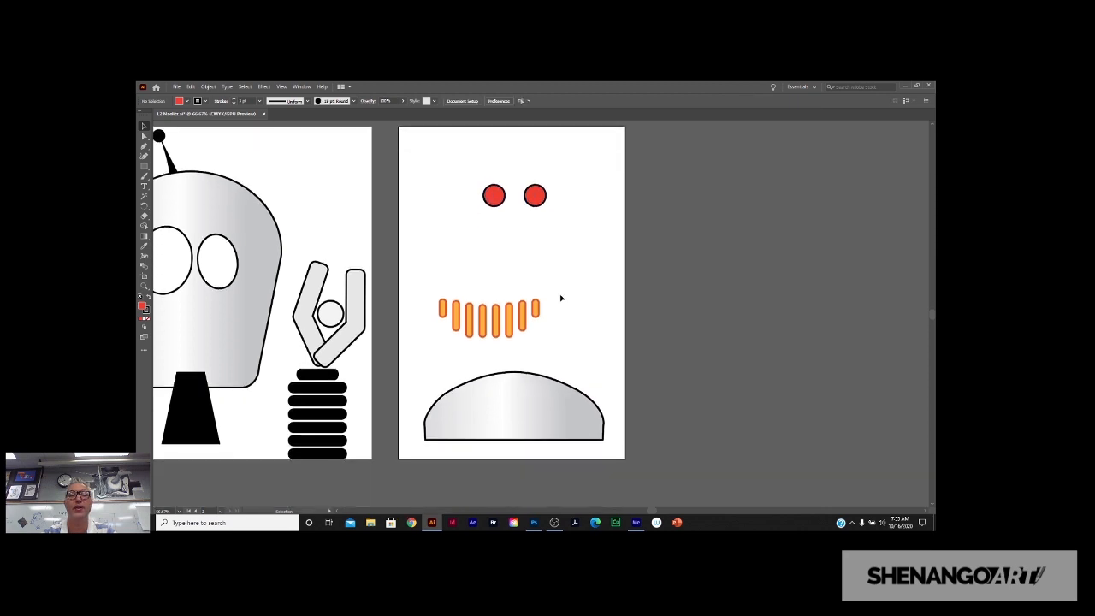
scroll(562, 297, up, 2)
drag(572, 284, 455, 238)
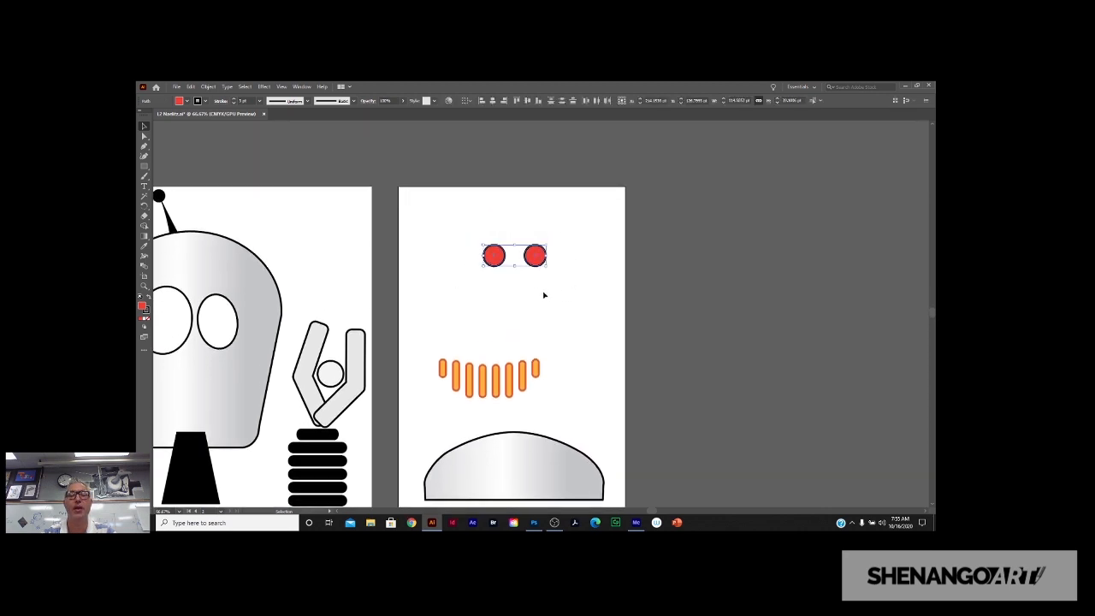
scroll(546, 295, up, 1)
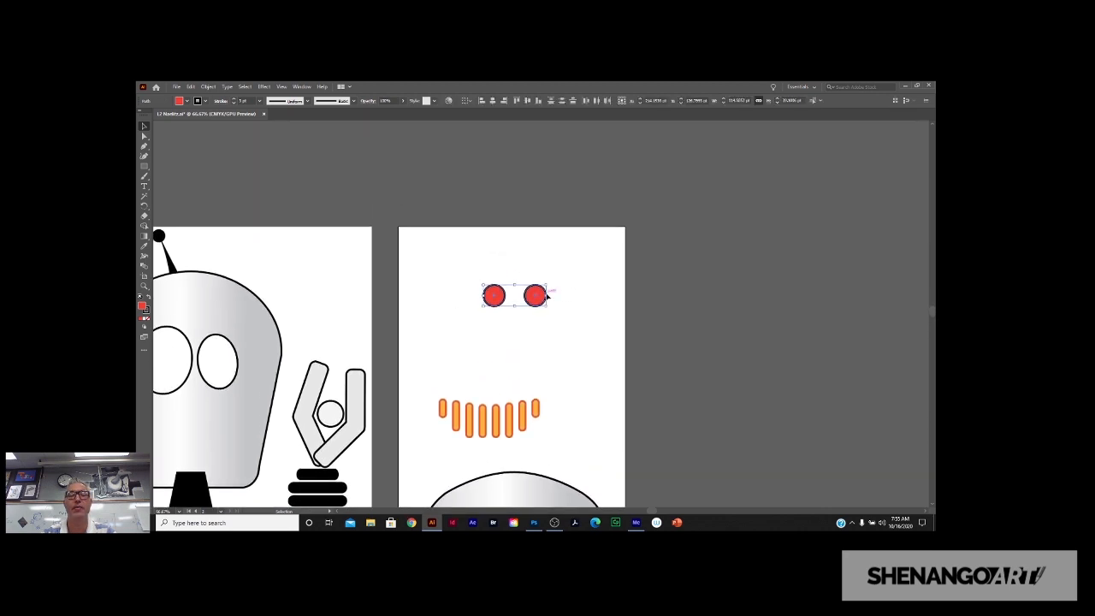
click(468, 102)
click(483, 128)
scroll(502, 166, down, 2)
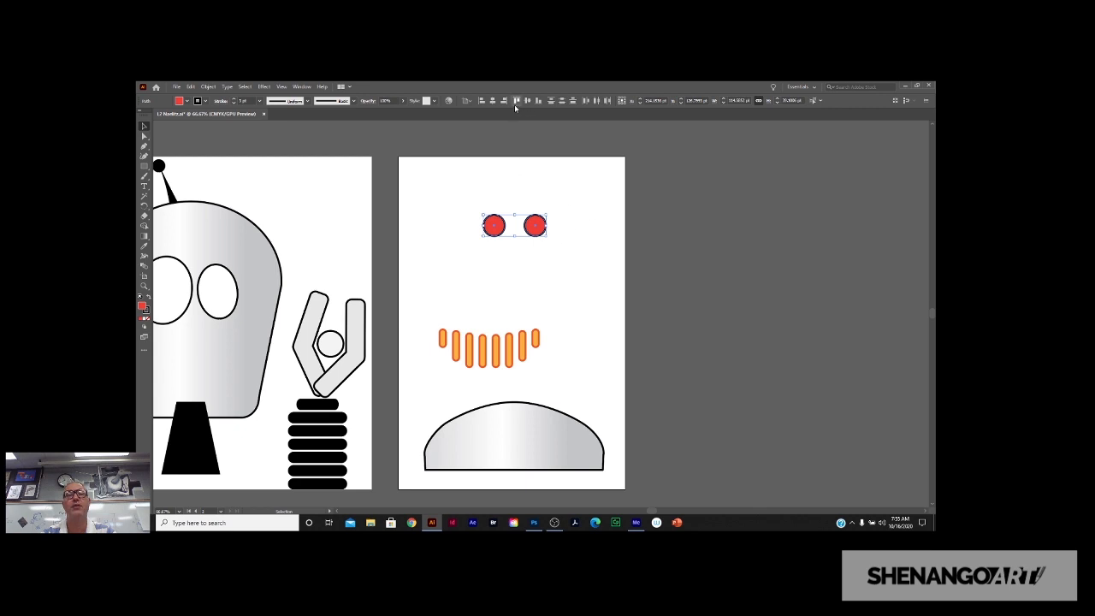
Group the two red circles and centre the group horizontally on the artboard.
click(493, 100)
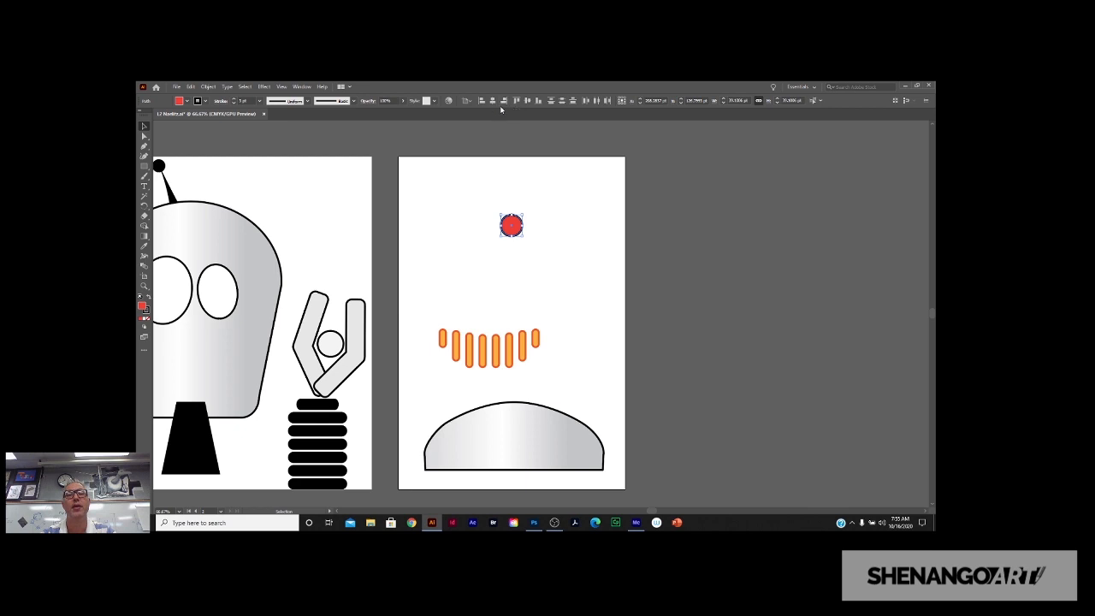
key(ctrl+z)
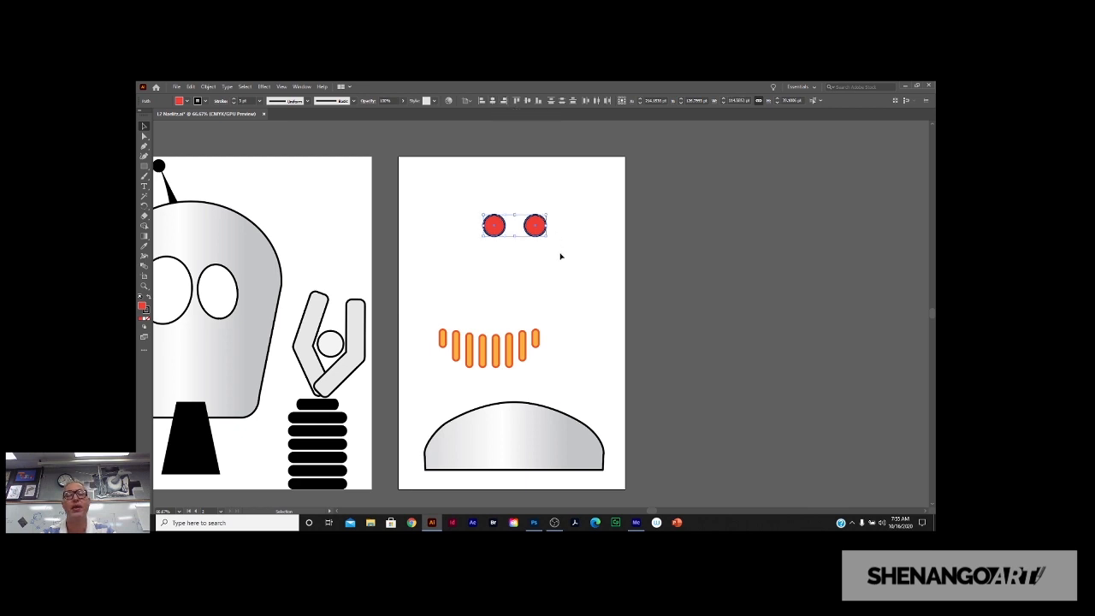
key(ctrl+g)
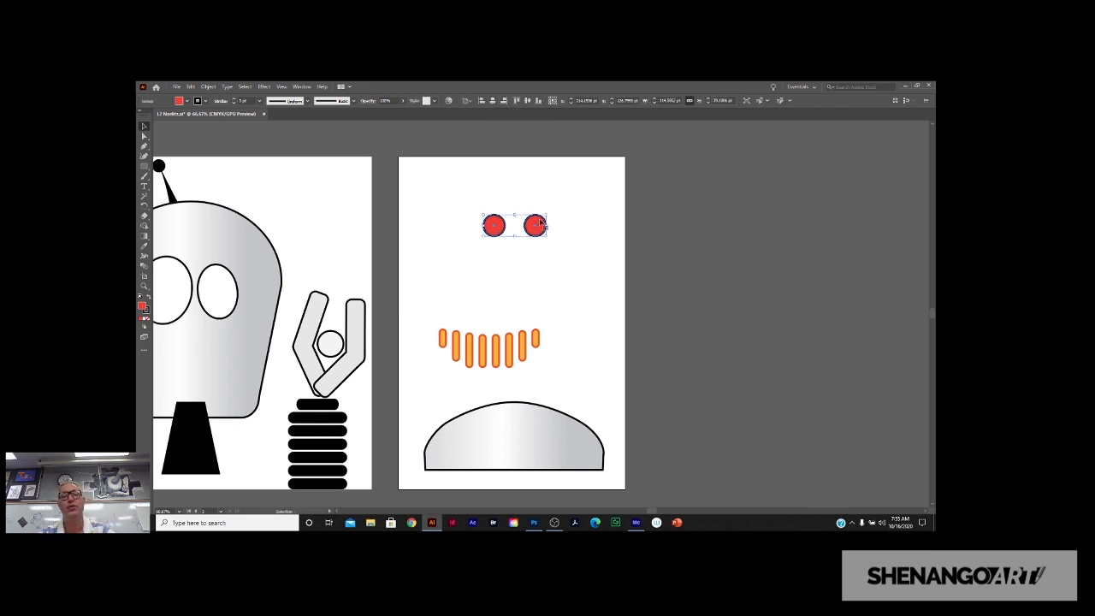
click(493, 101)
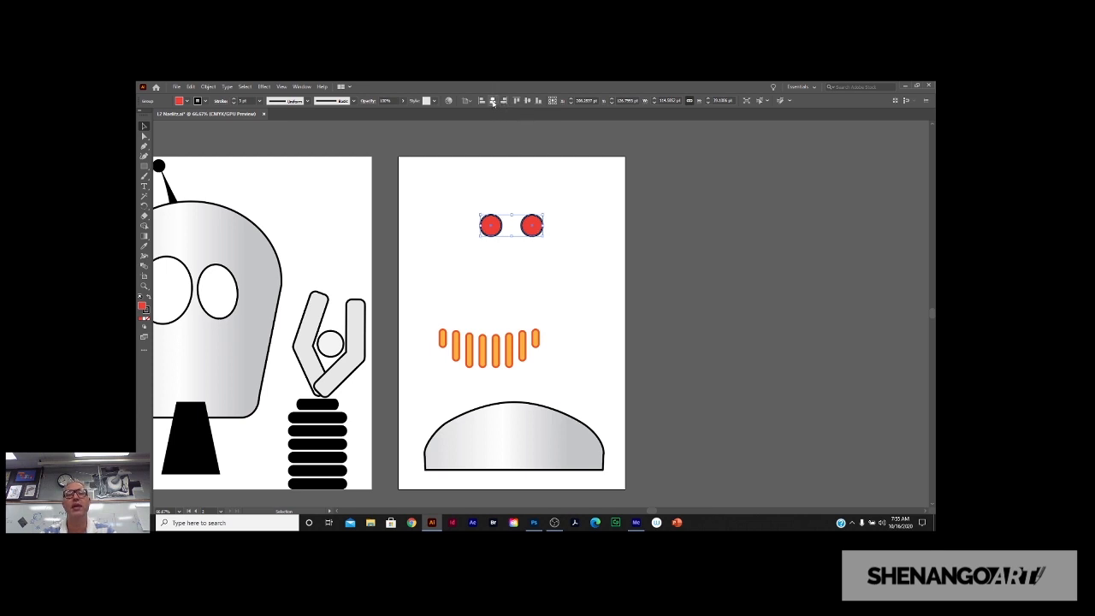
Centre the grouped red circles vertically on the artboard and move them back up above the orange teeth.
click(527, 102)
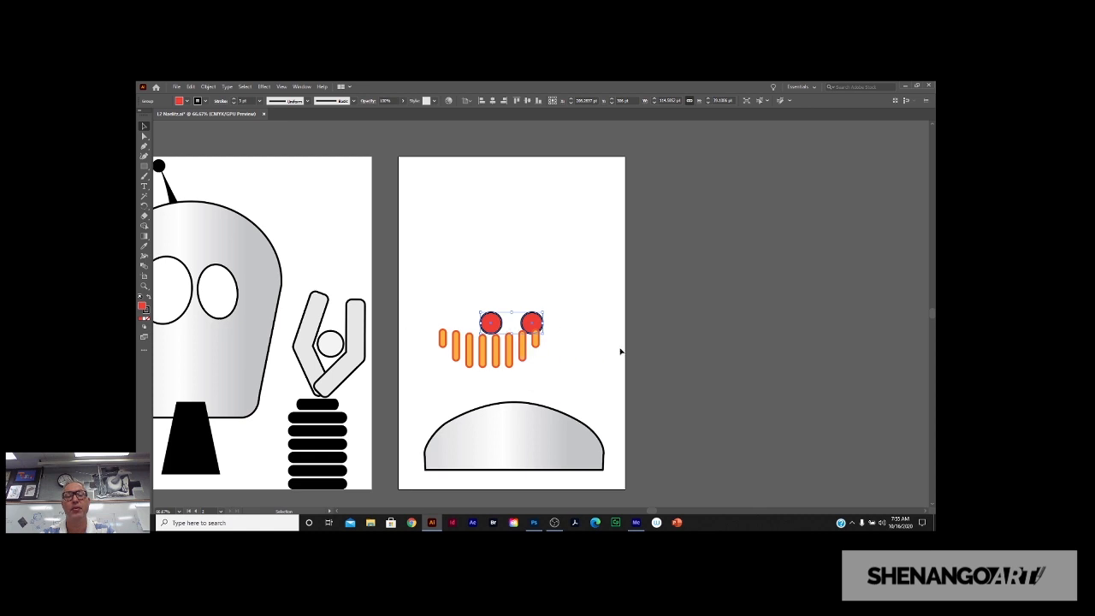
drag(536, 327, 539, 233)
click(567, 288)
Move the gradient dome from the second artboard to the robot artboard, placing it as the body beneath the head.
scroll(572, 317, down, 1)
scroll(574, 335, down, 2)
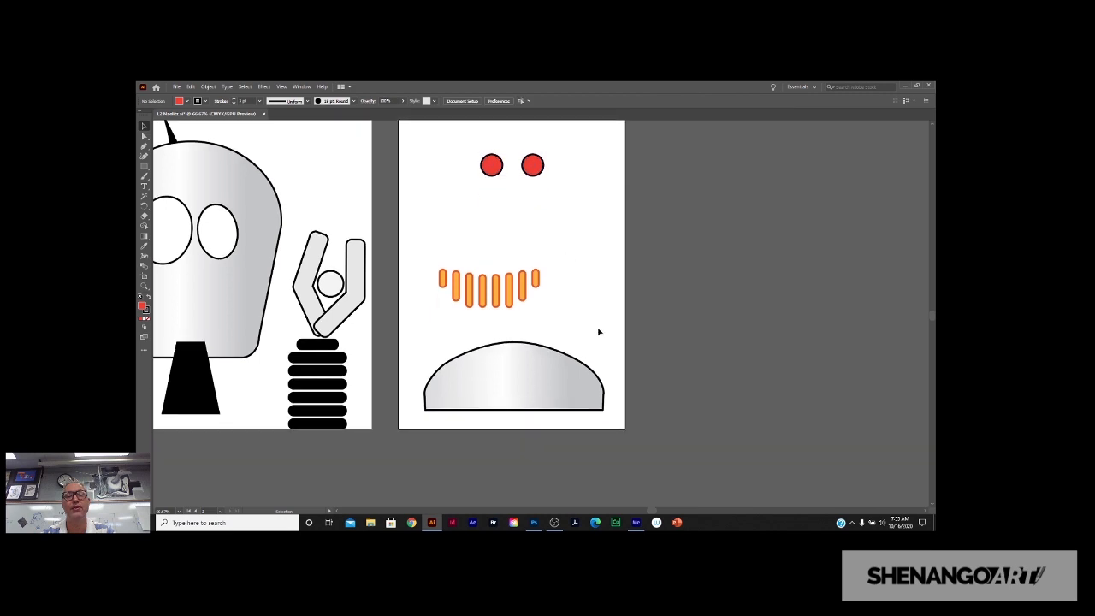
scroll(746, 399, left, 10)
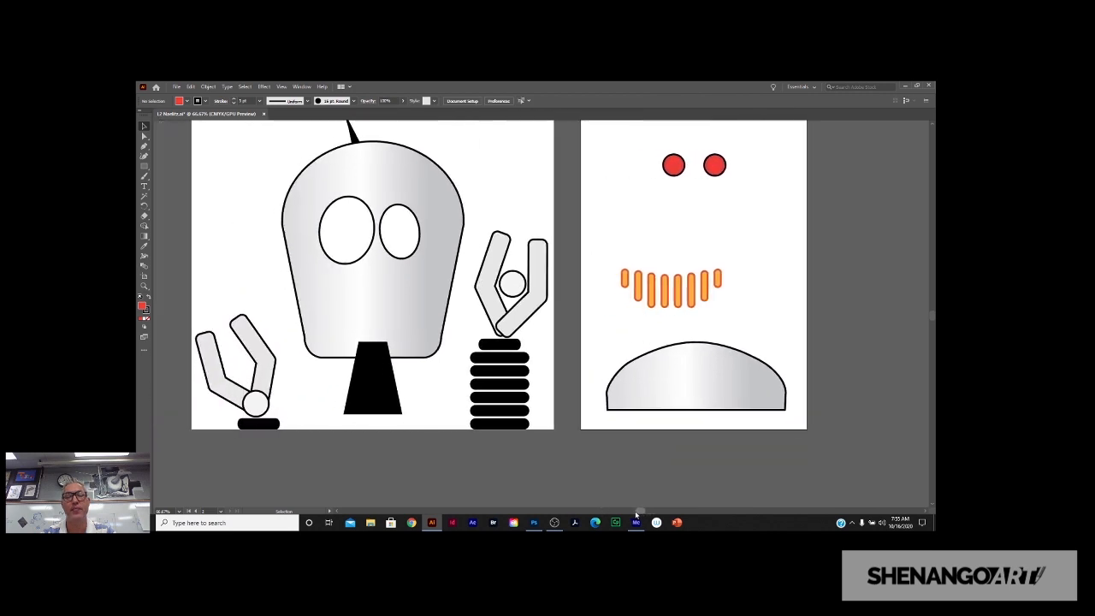
click(782, 381)
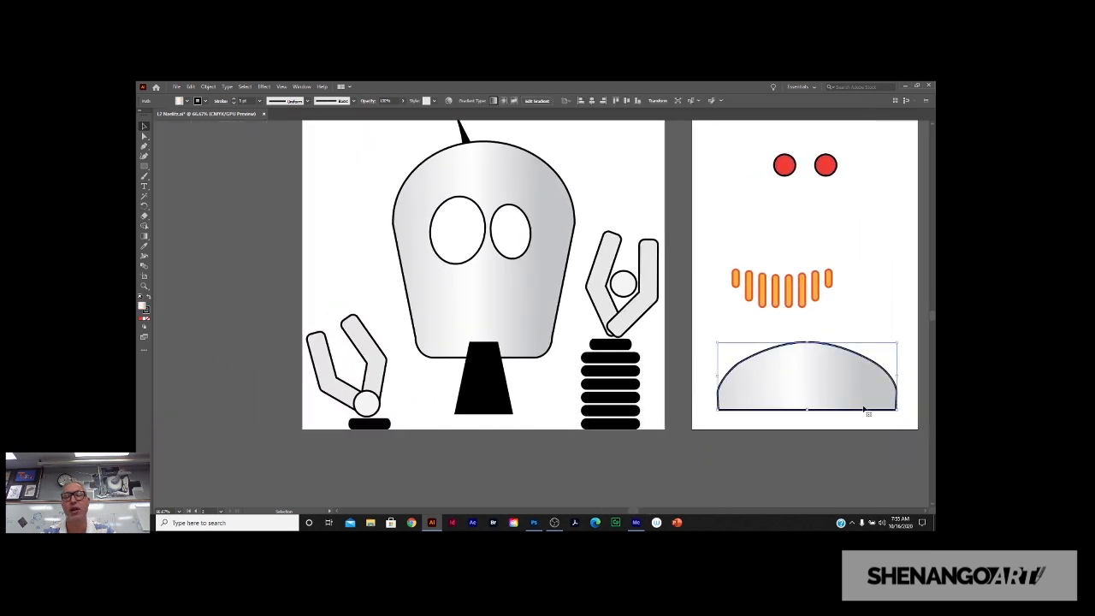
drag(836, 386, 516, 409)
scroll(524, 407, down, 1)
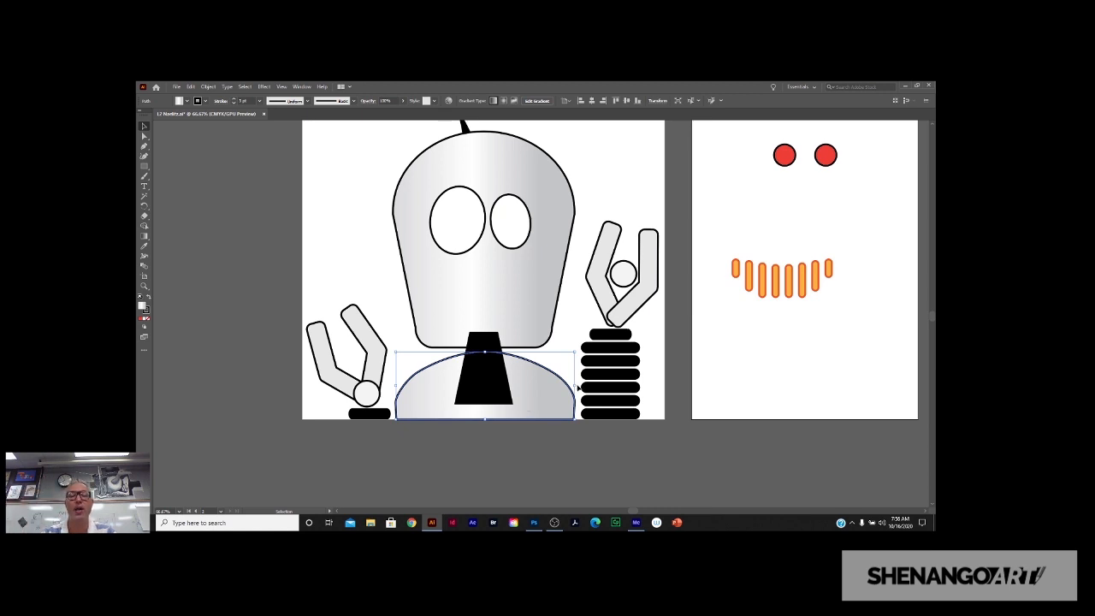
scroll(603, 383, up, 3)
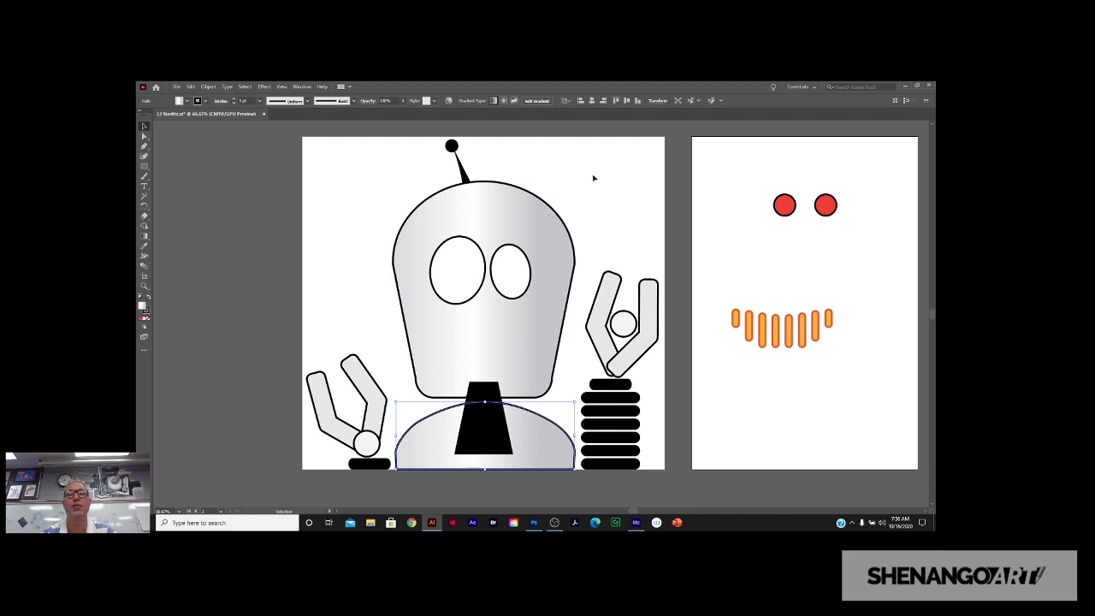
scroll(601, 224, down, 1)
scroll(601, 224, up, 2)
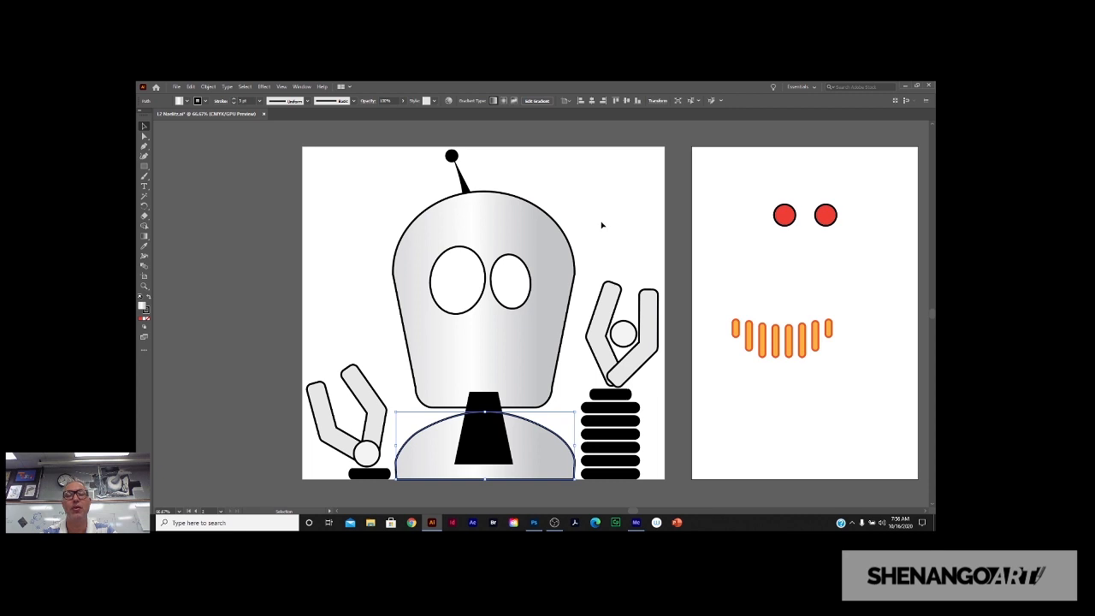
scroll(607, 228, down, 1)
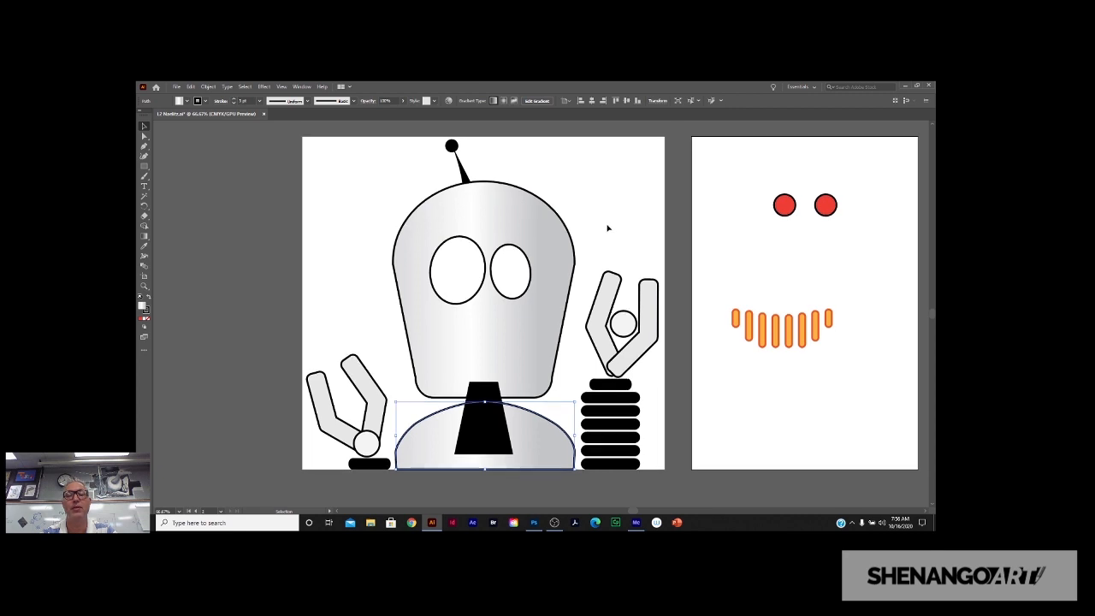
scroll(609, 227, up, 3)
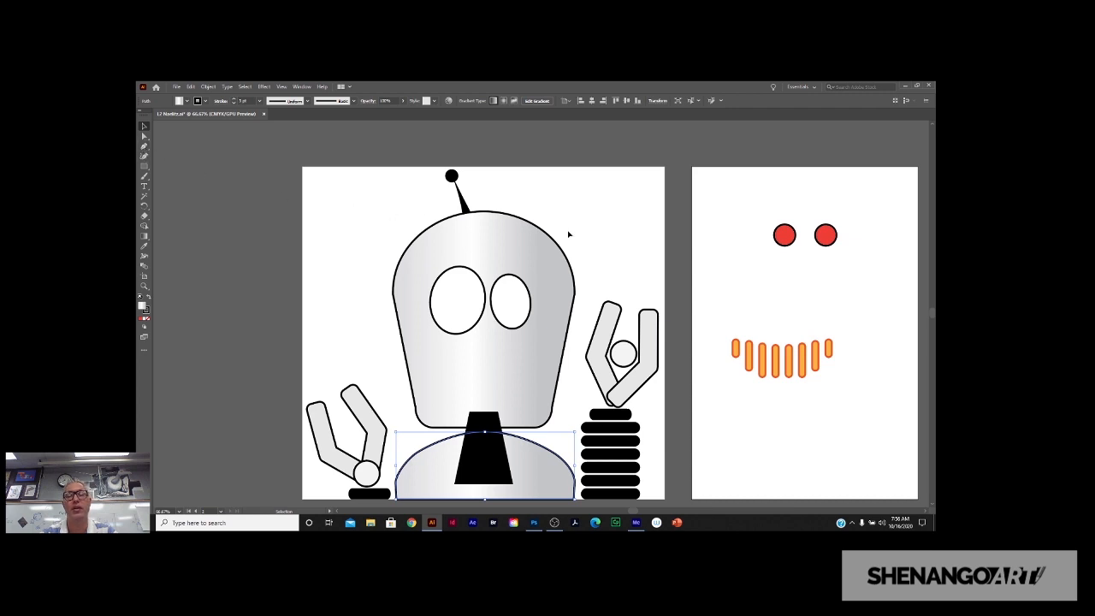
scroll(601, 226, down, 2)
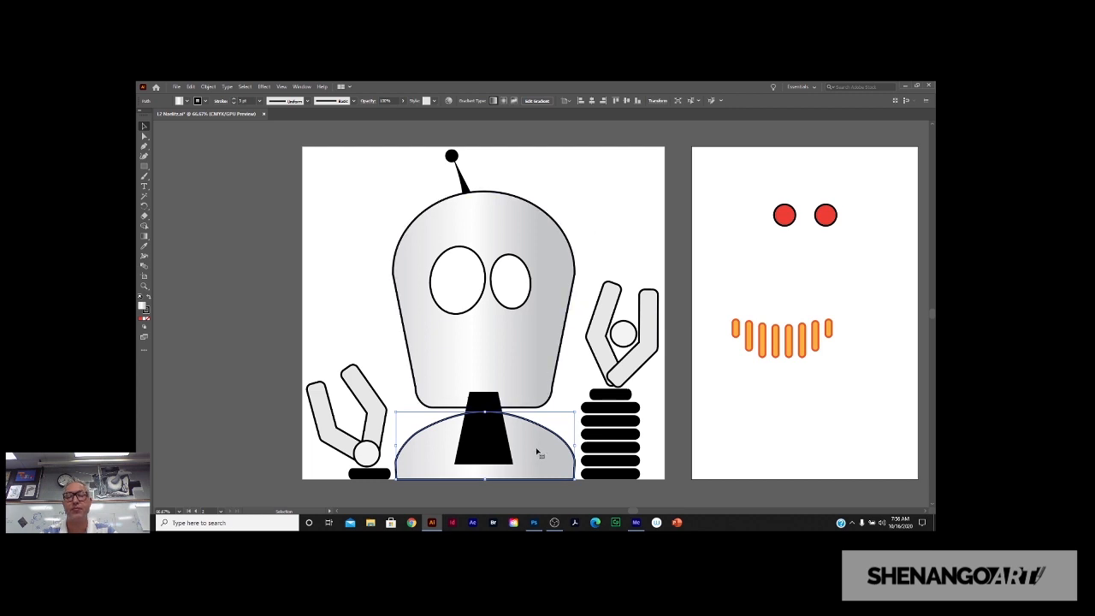
Raise the dome body slightly and align it to the bottom edge of the robot artboard.
drag(543, 450, 542, 433)
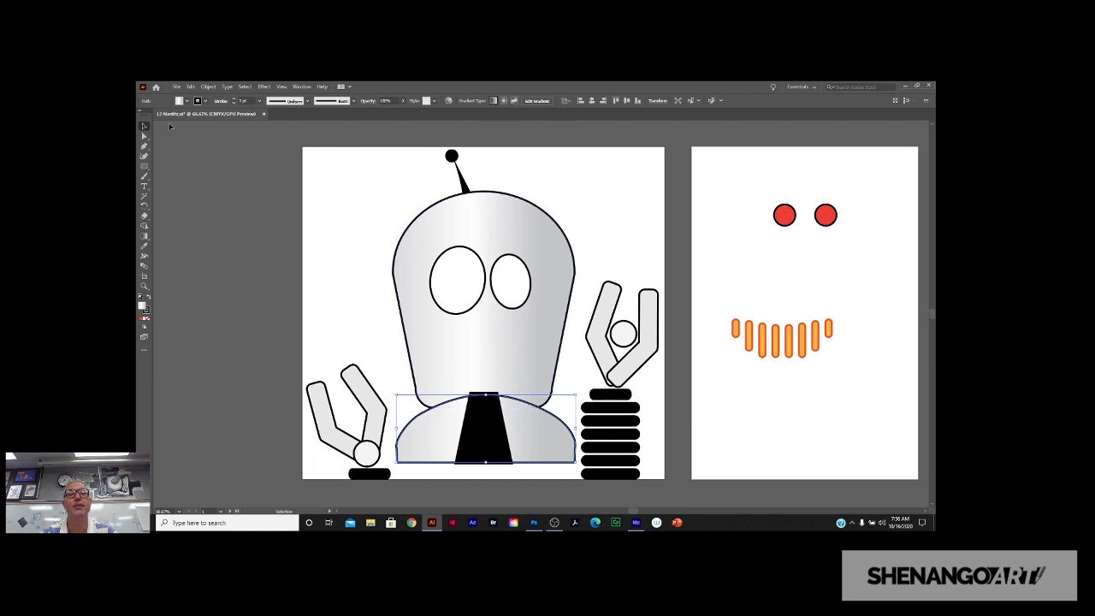
click(565, 101)
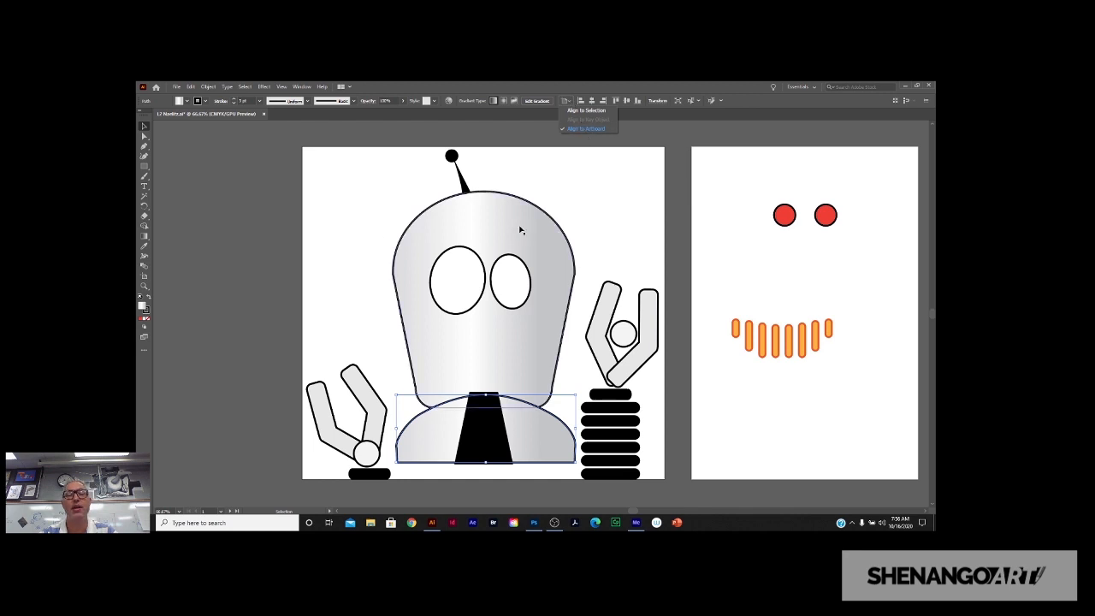
click(637, 118)
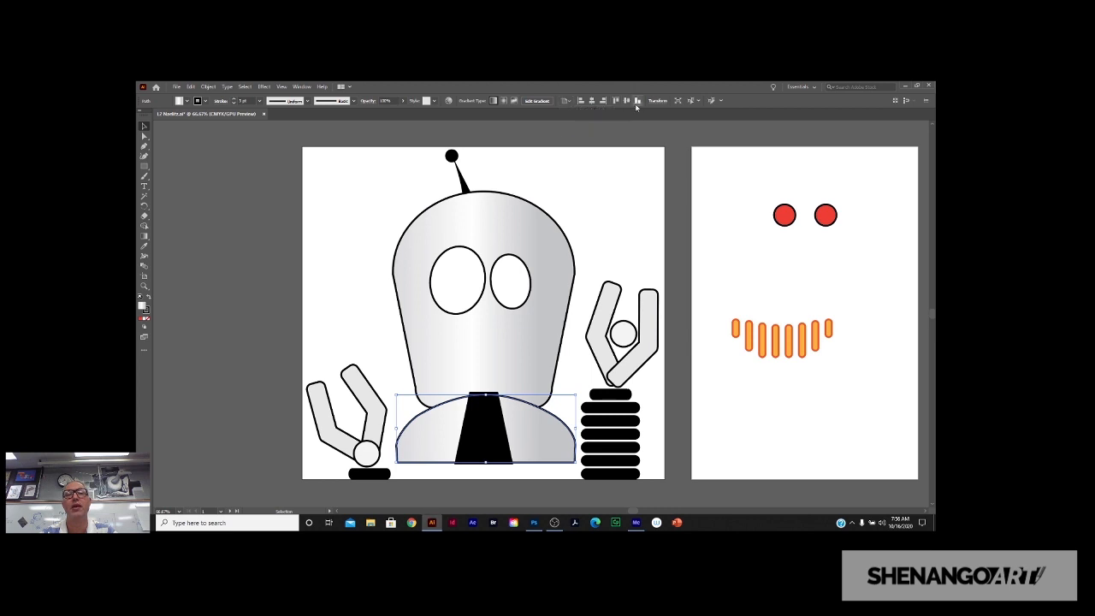
click(637, 101)
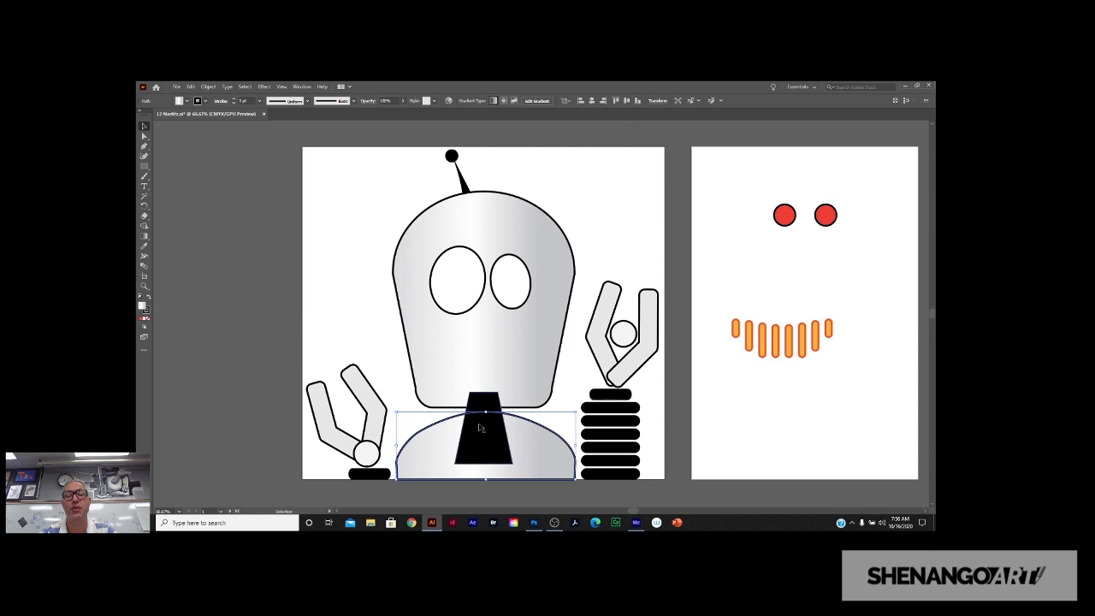
scroll(494, 484, down, 1)
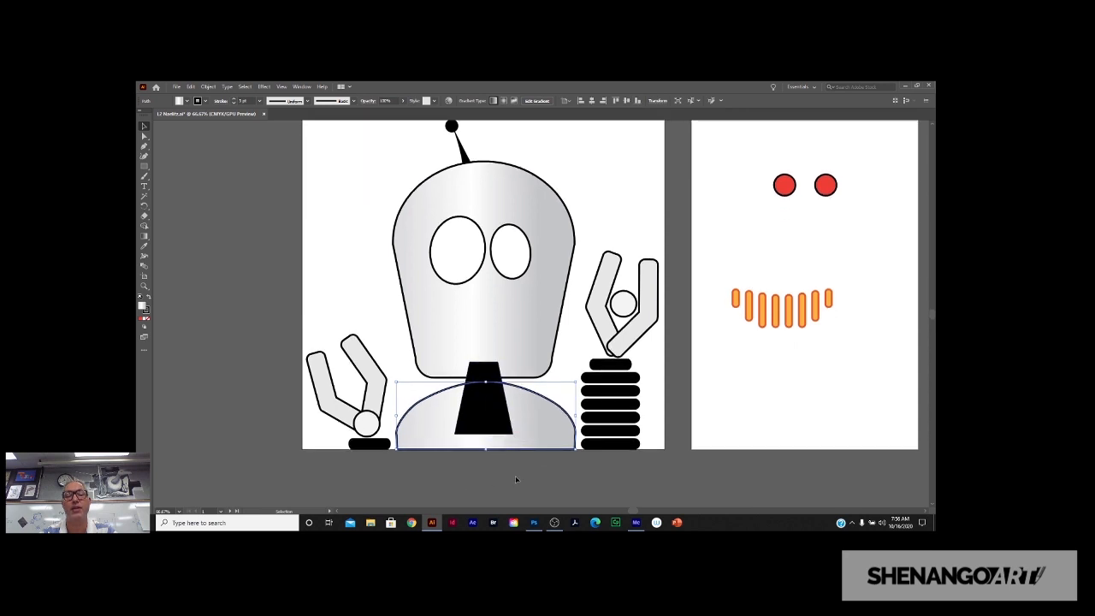
click(514, 476)
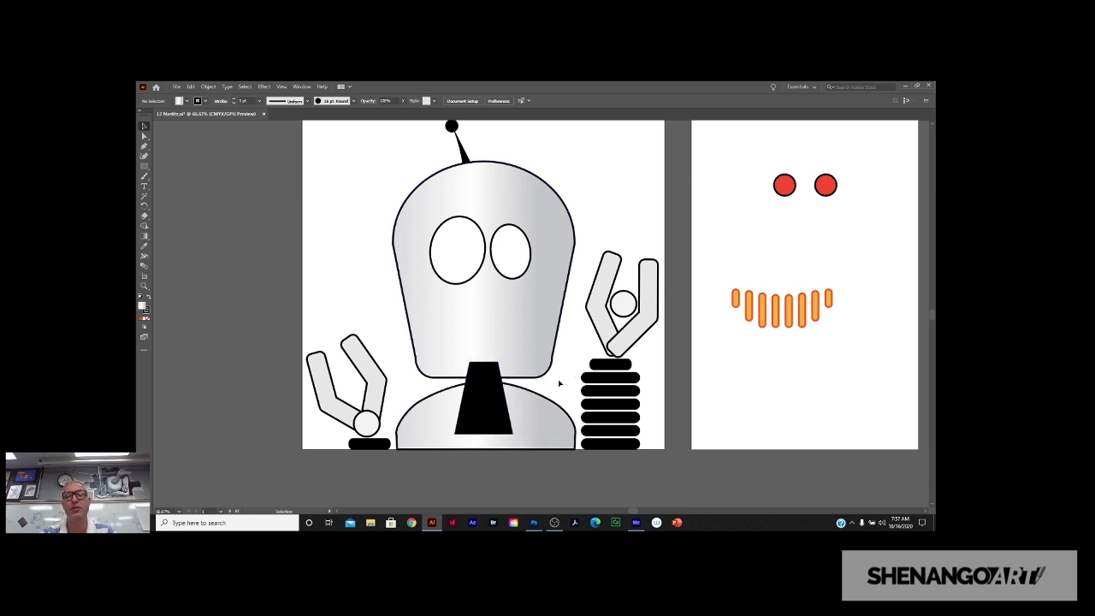
Show the Layers list, enlarge and move it clear of the red circles, and expand the layer to list its objects.
scroll(559, 383, down, 1)
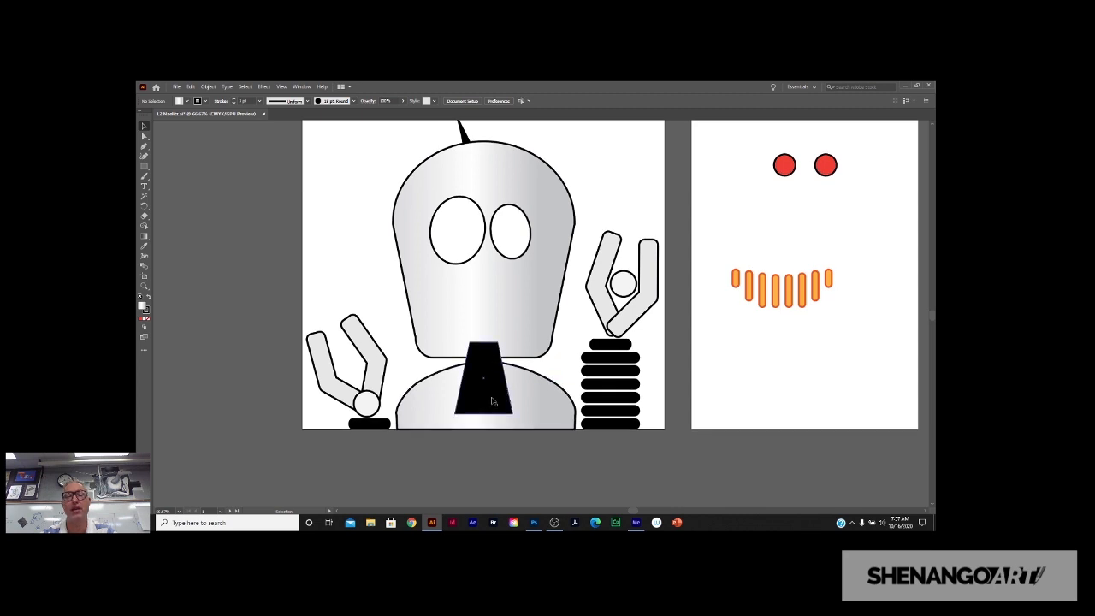
click(303, 86)
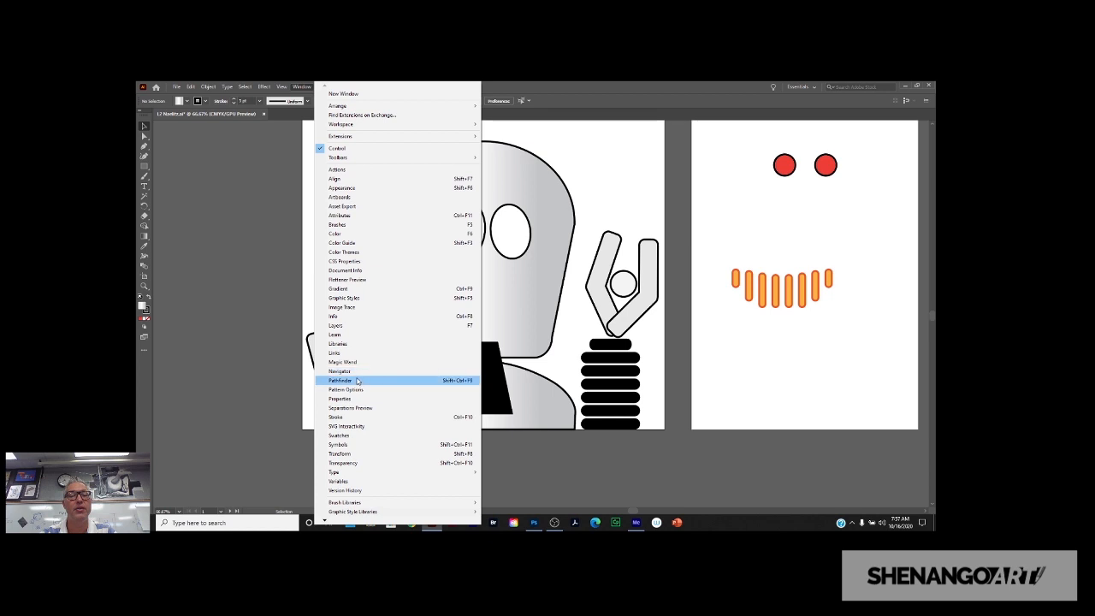
click(351, 326)
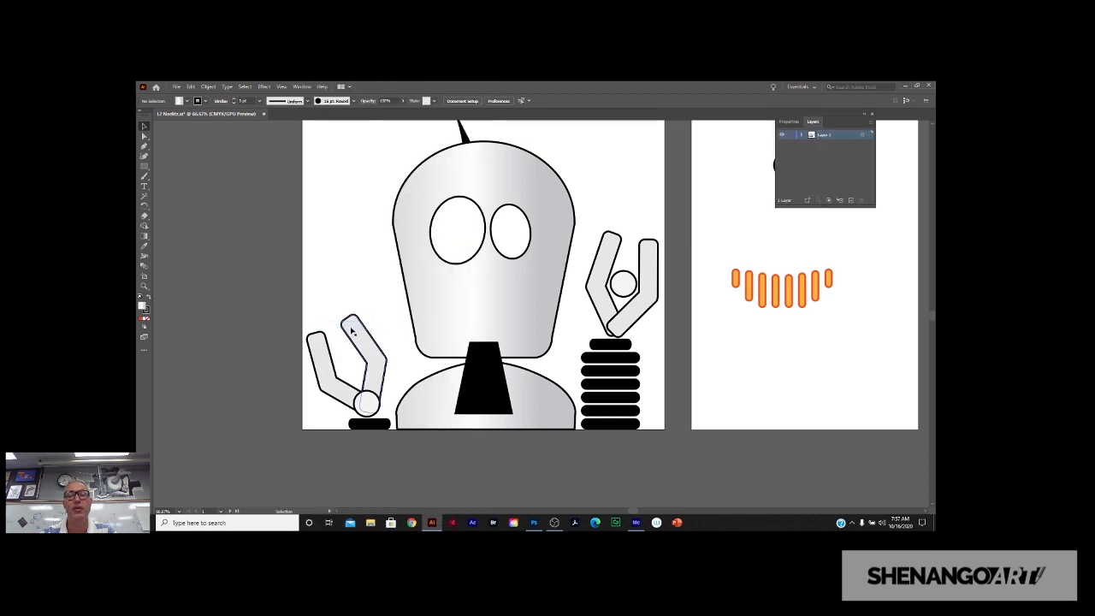
drag(820, 206, 822, 271)
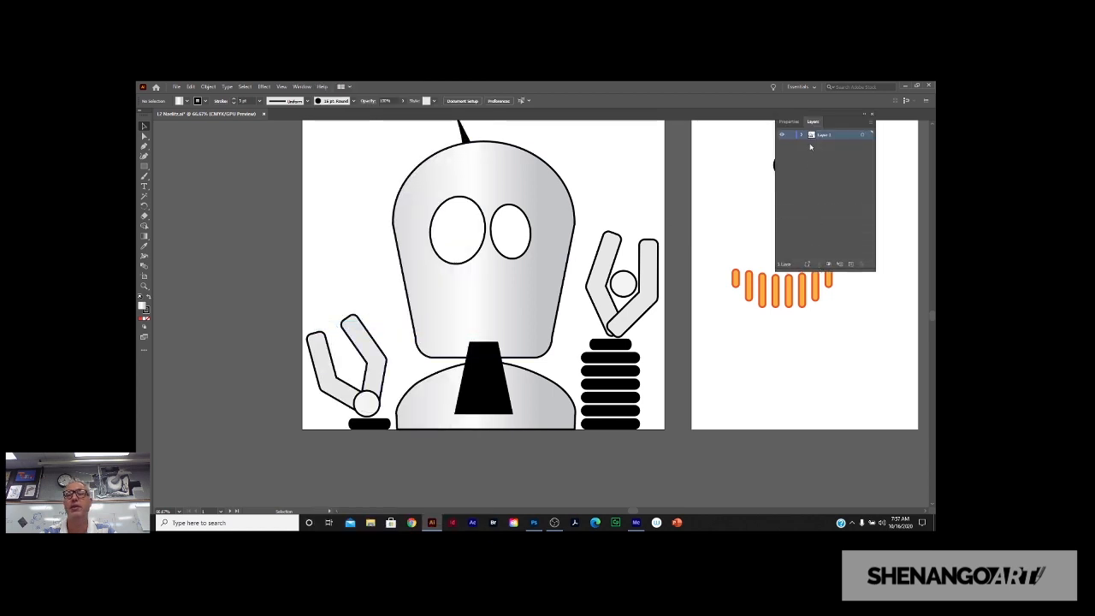
drag(825, 120, 826, 264)
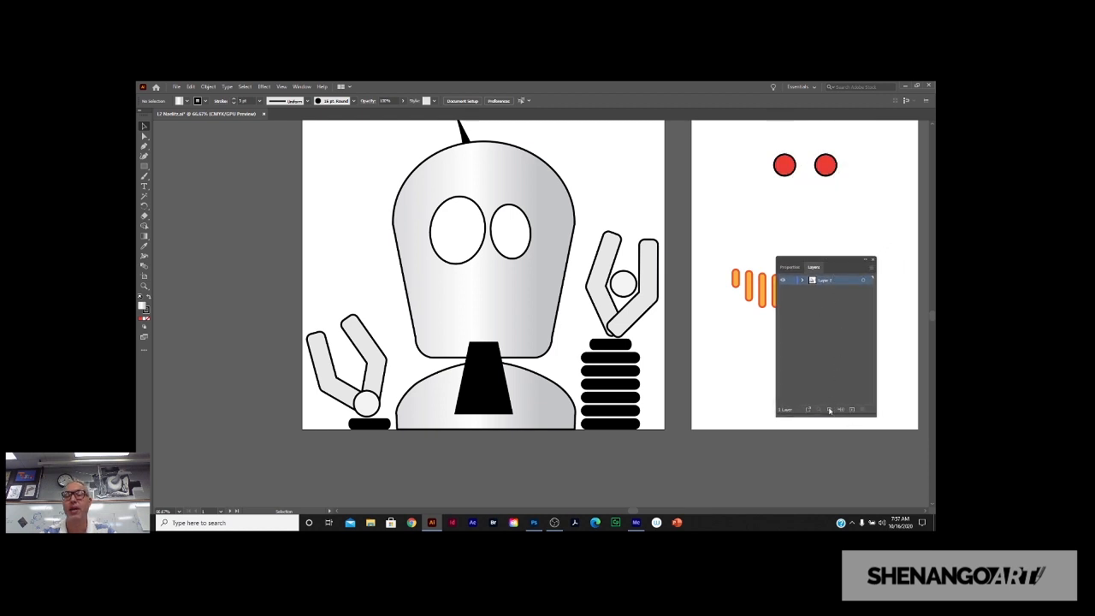
click(802, 281)
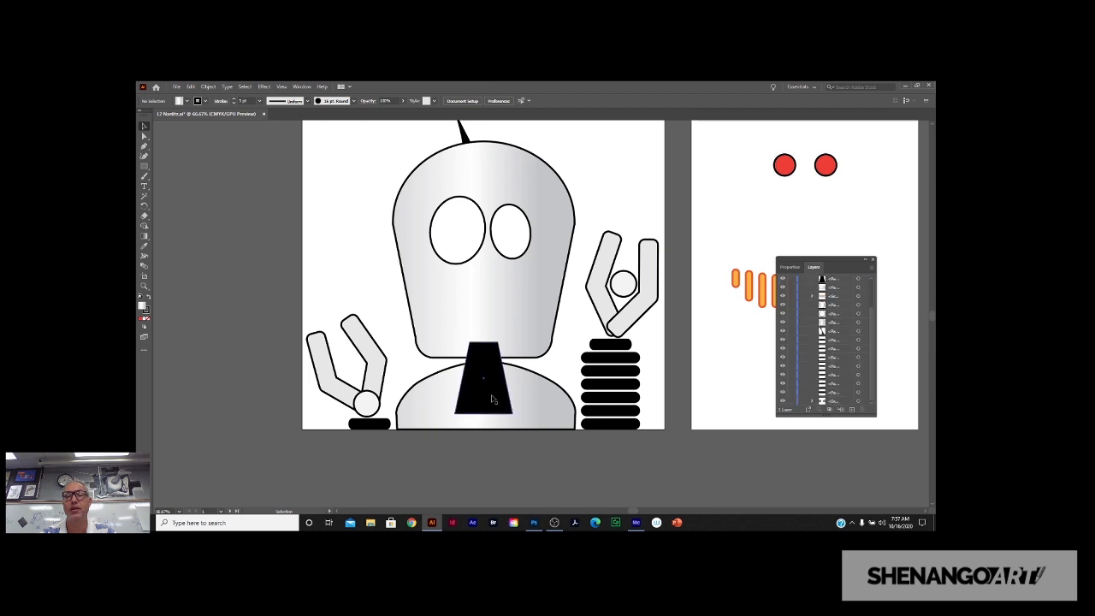
Try to restack the dome body by moving its entry down the layer's object list to just above the group.
click(527, 395)
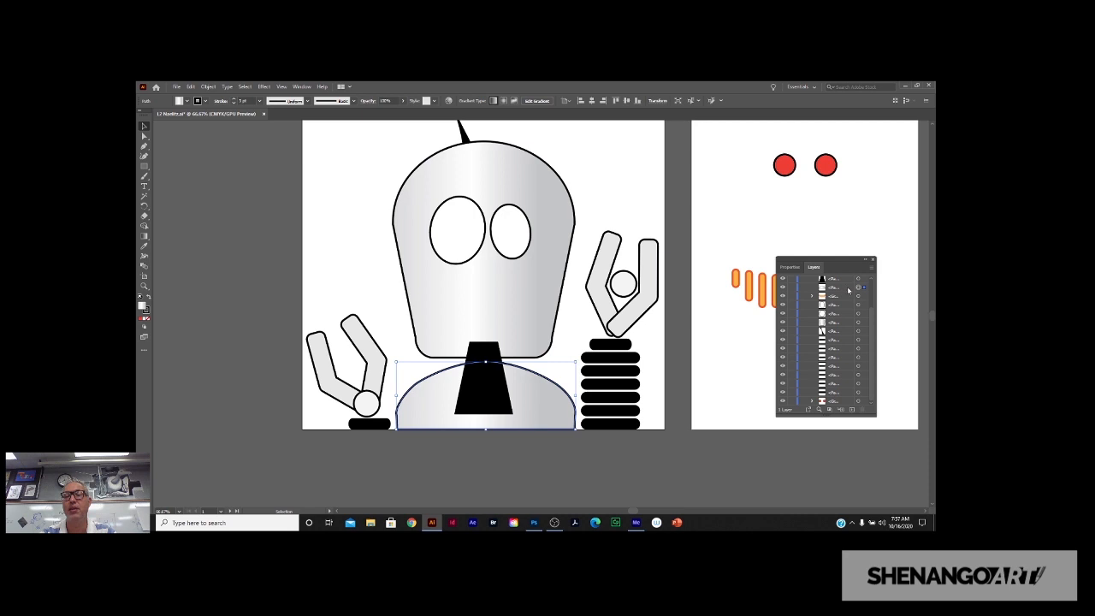
mouse_move(872, 330)
mouse_down()
mouse_move(876, 292)
mouse_move(874, 313)
mouse_up()
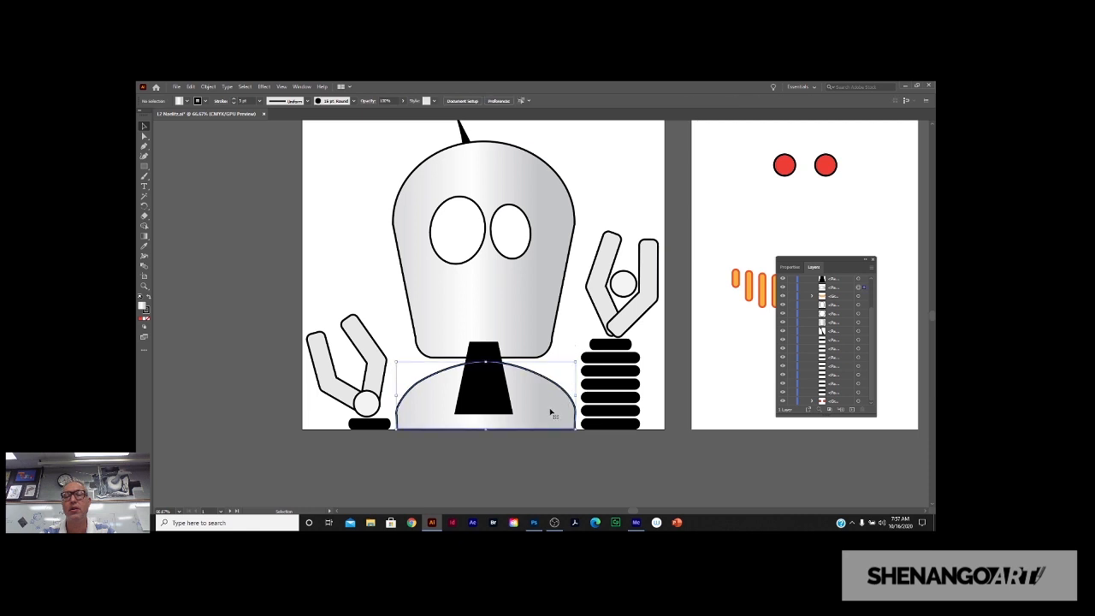
click(847, 290)
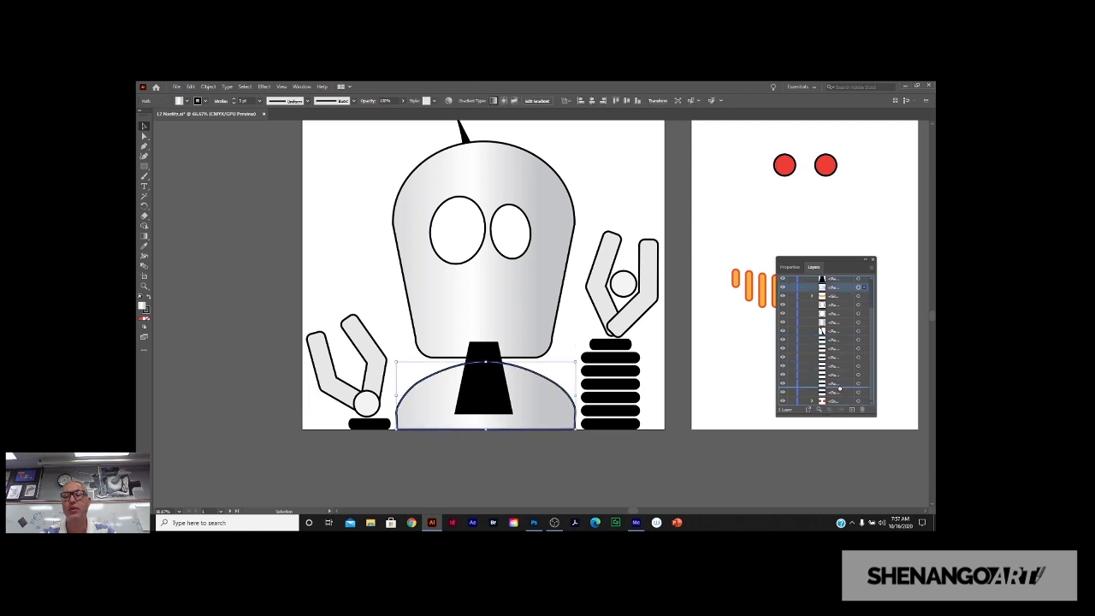
click(841, 401)
click(841, 402)
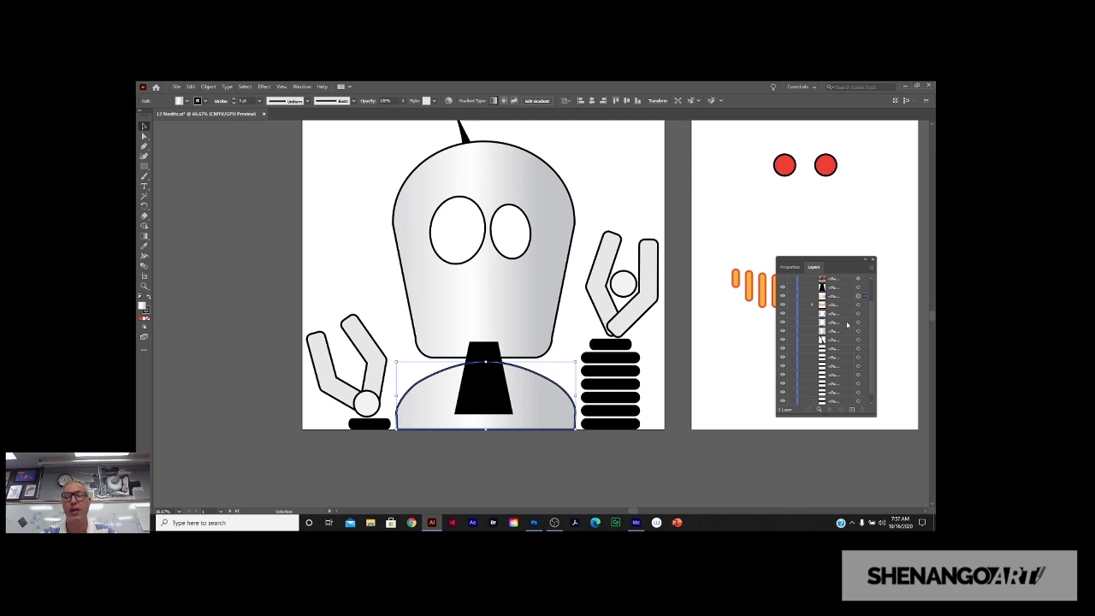
drag(846, 299, 844, 400)
scroll(847, 380, down, 1)
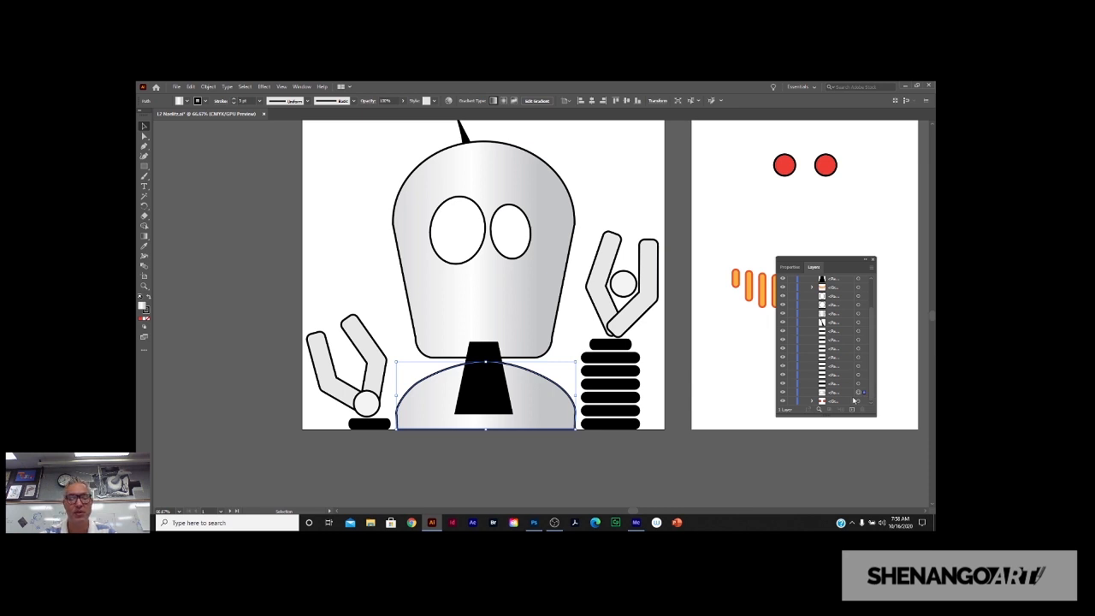
Bring the dome body to the front so it covers the lower black neck, and close the Layers list.
key(ctrl+shift+bracketright)
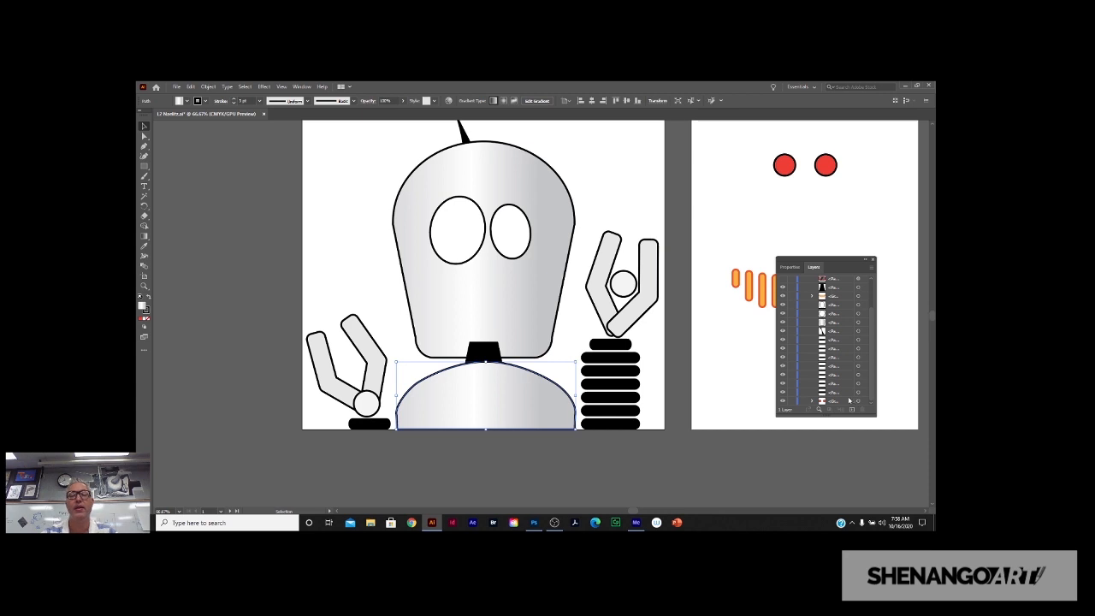
click(497, 351)
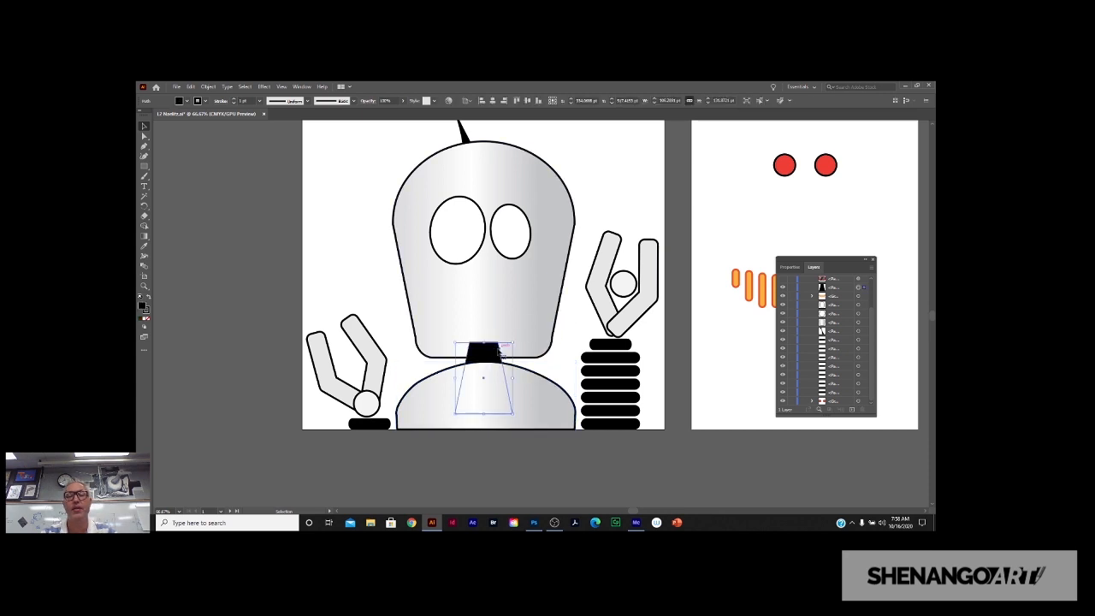
scroll(500, 351, down, 1)
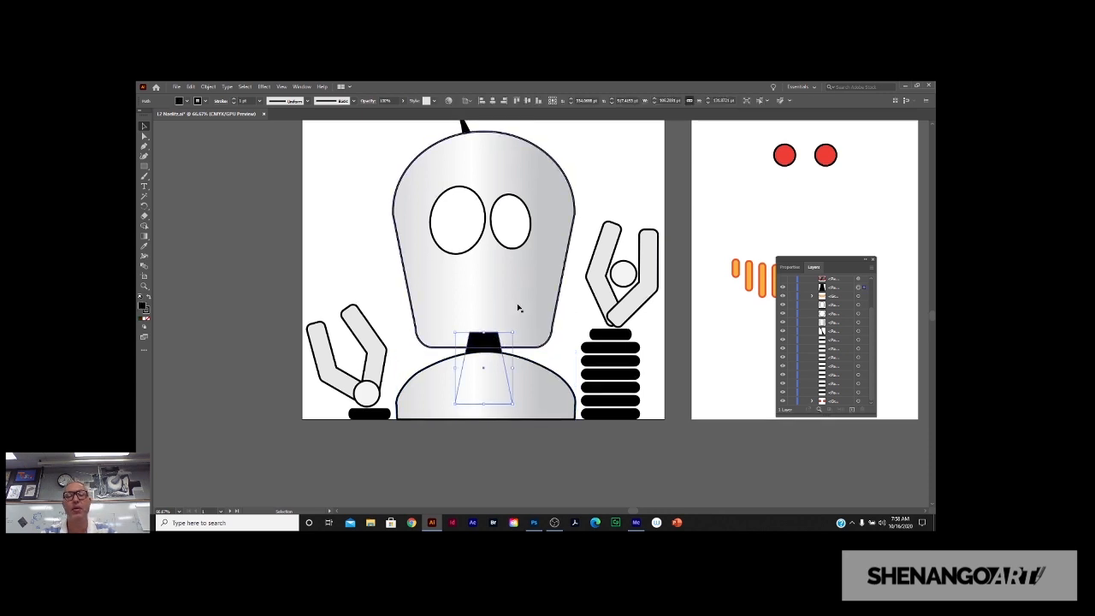
scroll(517, 308, up, 2)
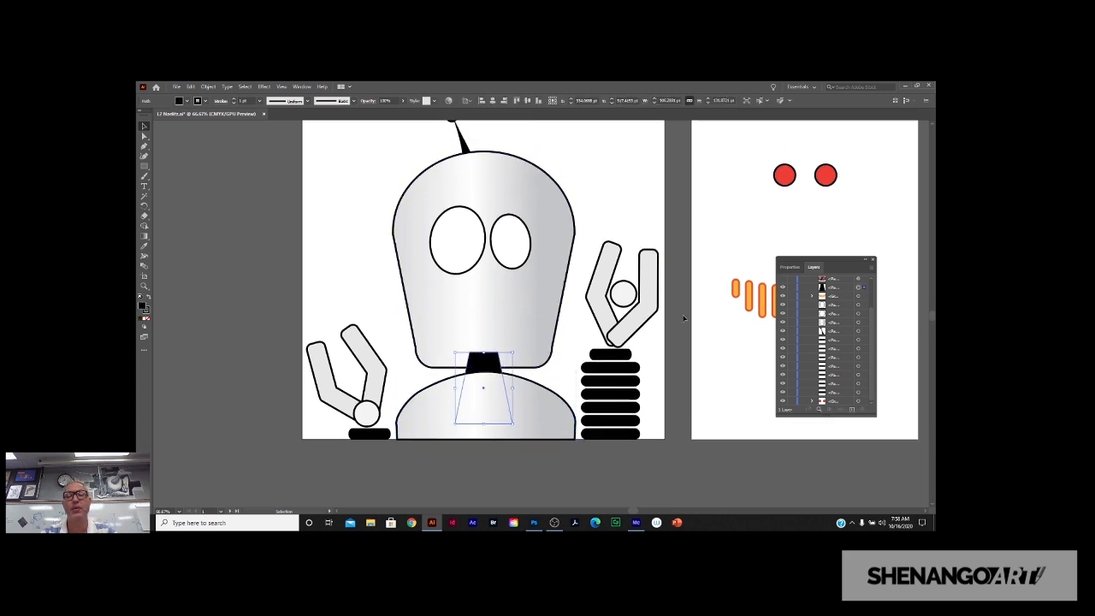
click(873, 260)
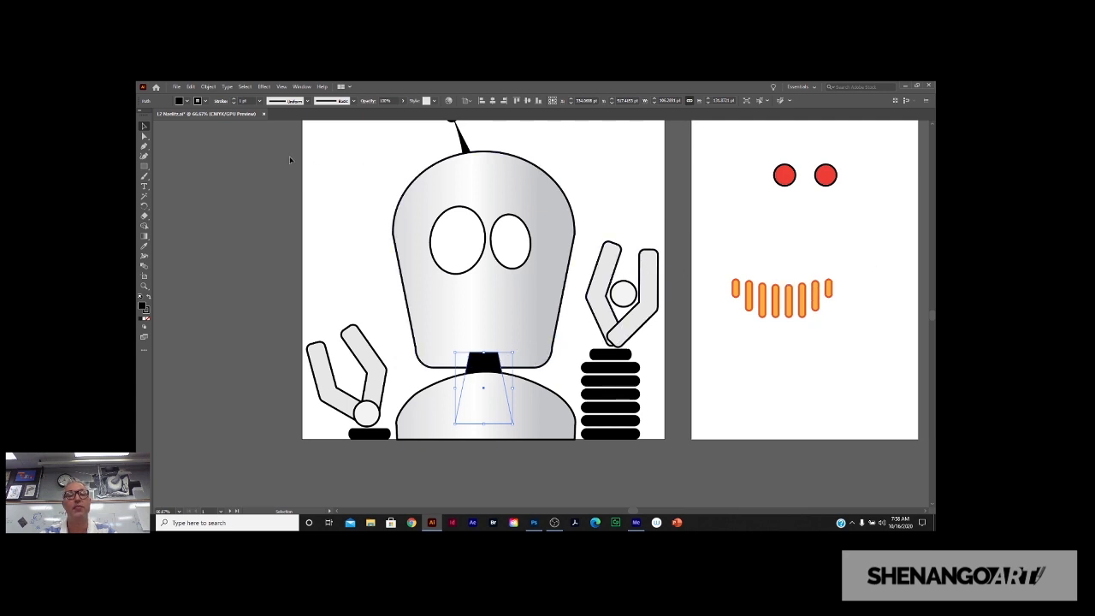
Try different stacking orders for the black neck shape, alternately bringing it to the front and sending it to the back.
click(208, 86)
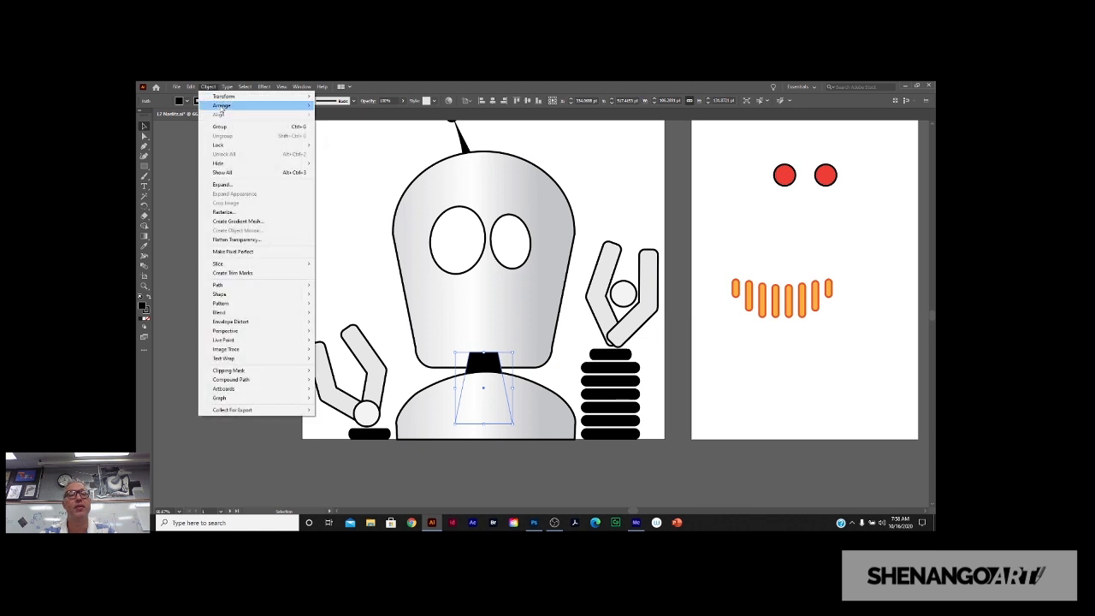
mouse_move(221, 109)
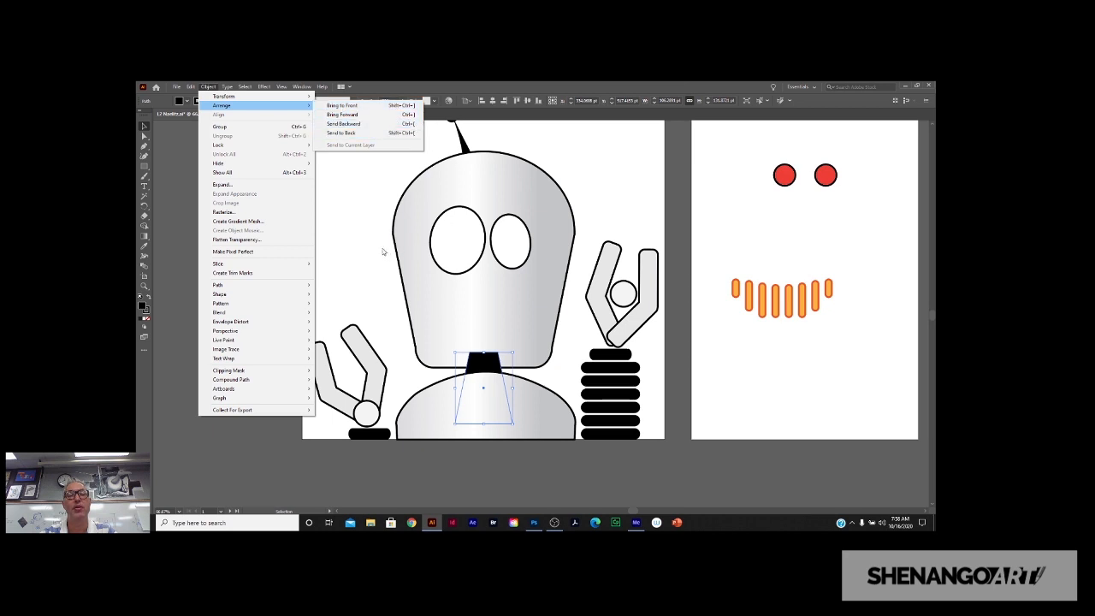
click(384, 250)
key(a)
click(481, 362)
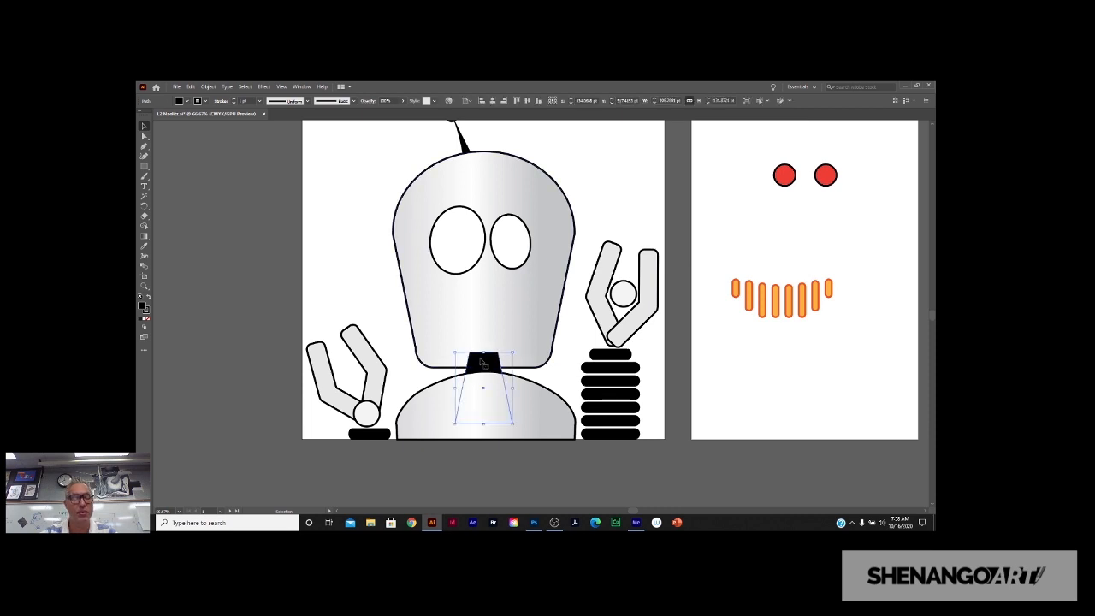
key(ctrl+shift+bracketright)
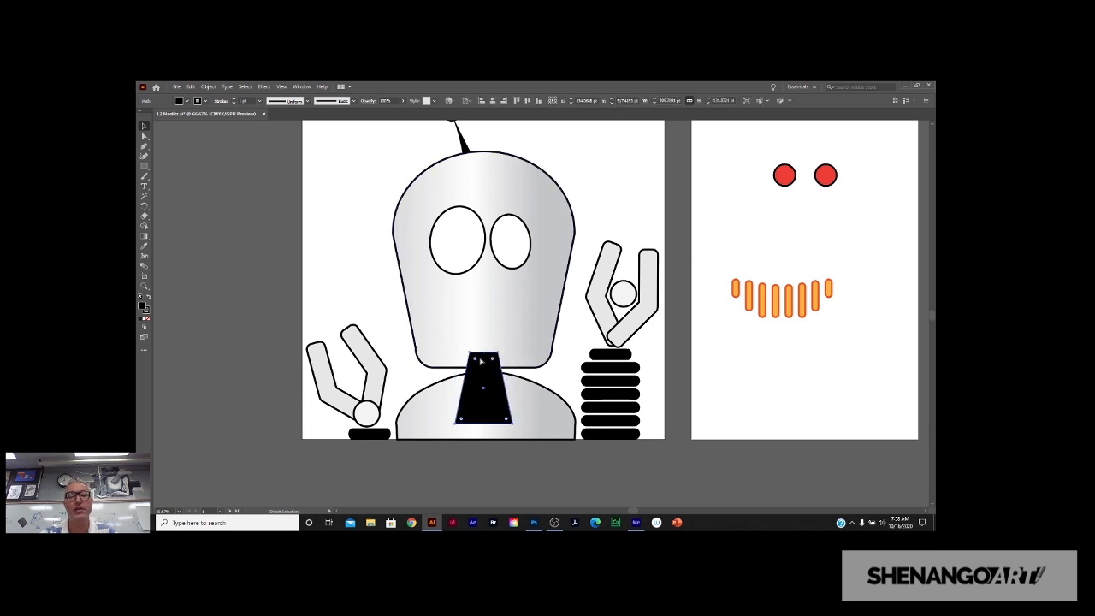
key(ctrl+z)
key(ctrl+shift+bracketleft)
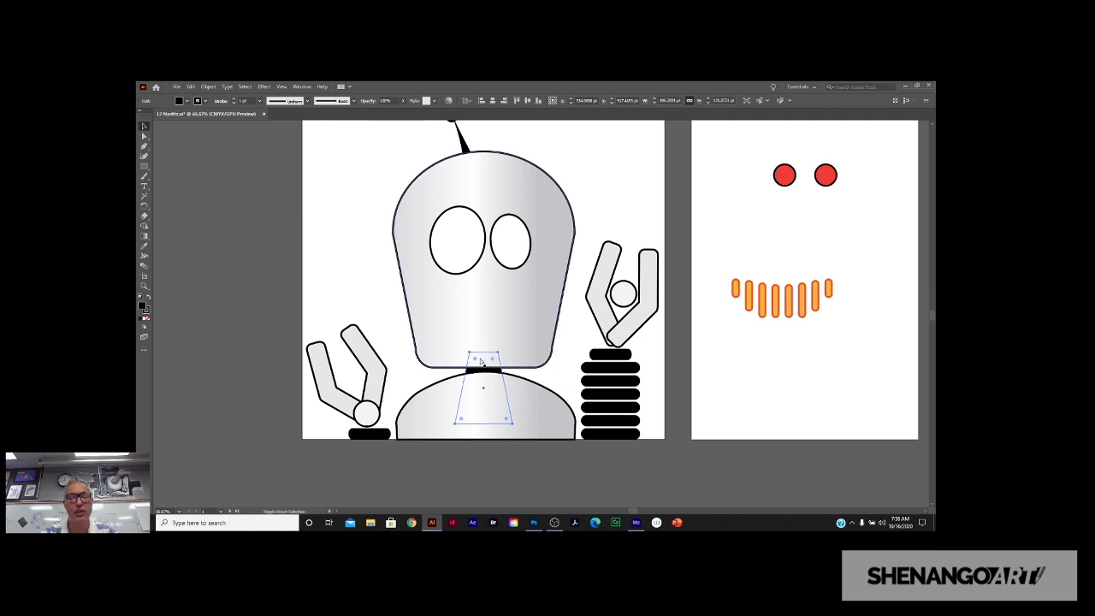
key(ctrl+shift+bracketright)
key(ctrl+shift+bracketleft)
key(ctrl+shift+bracketright)
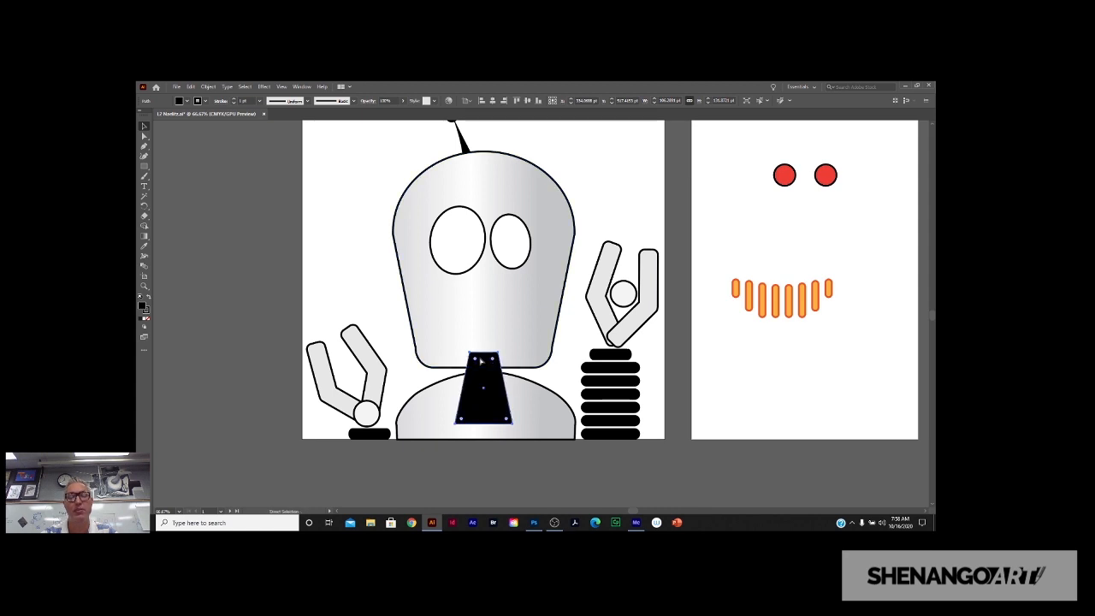
Send the black neck behind both the dome body and the head, and deselect it.
key(ctrl+shift+bracketleft)
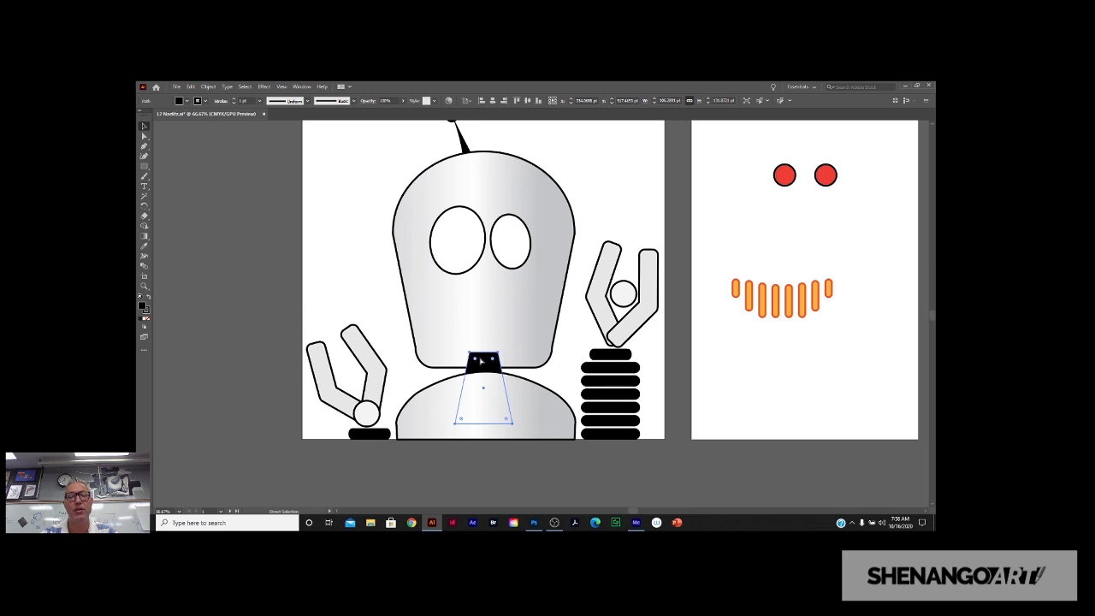
key(ctrl+shift+bracketleft)
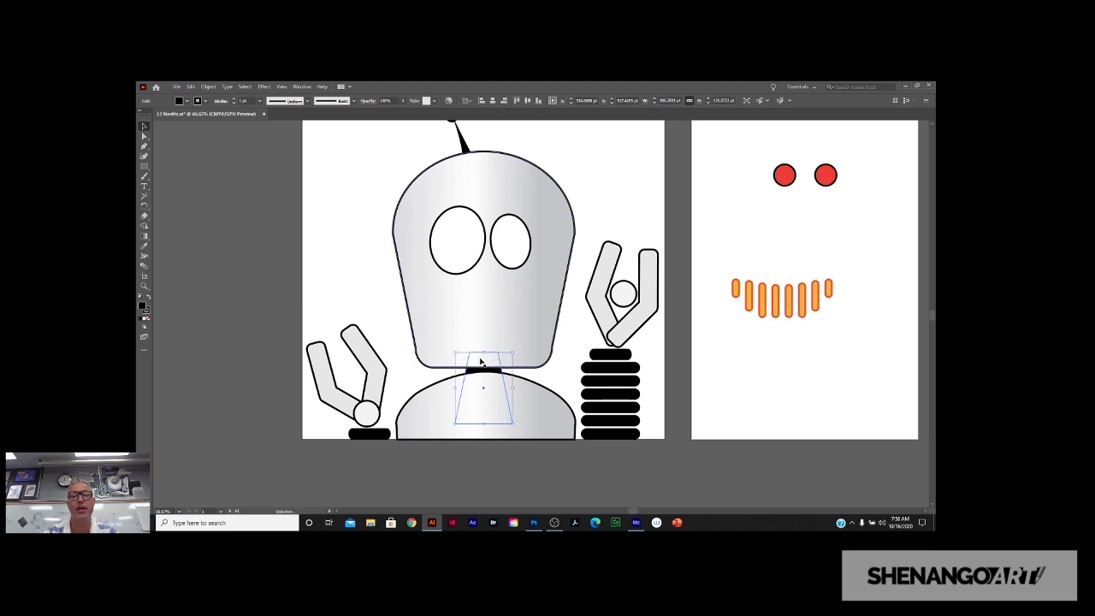
key(v)
click(393, 332)
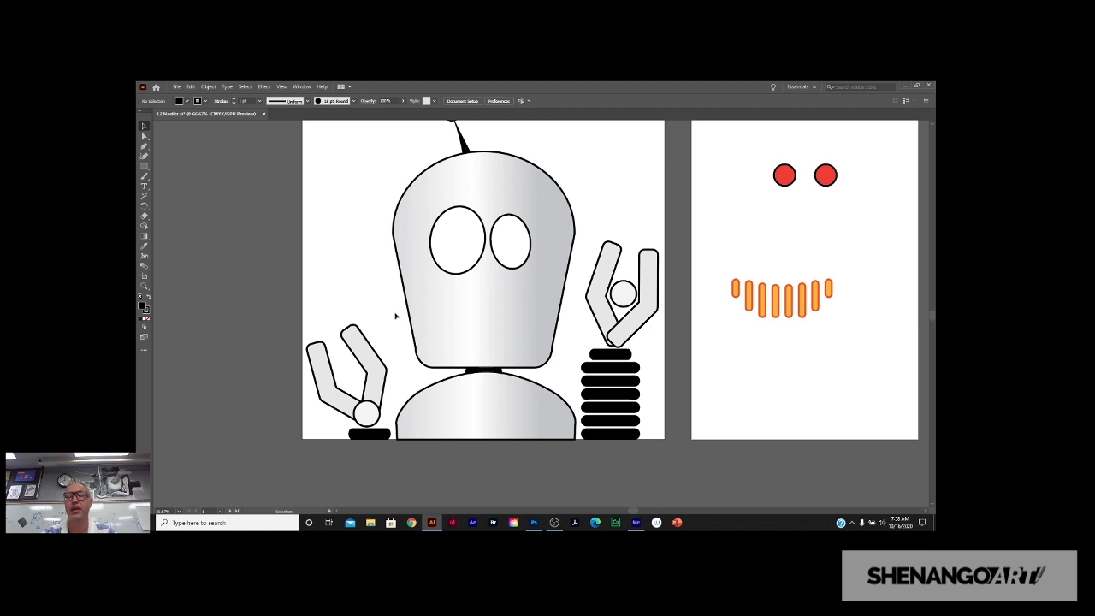
scroll(397, 314, down, 1)
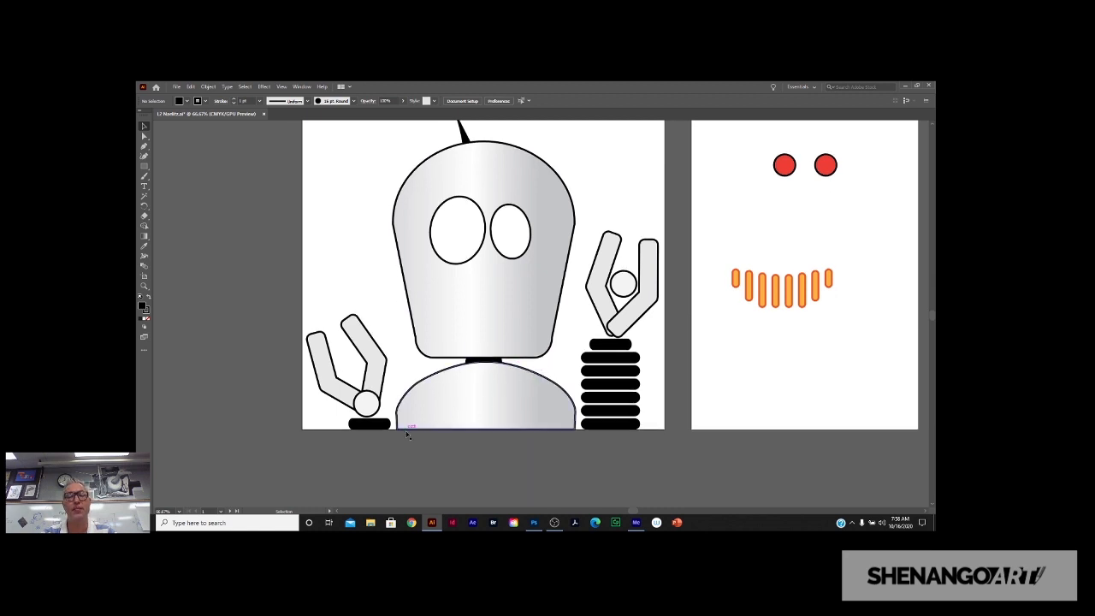
scroll(446, 488, up, 3)
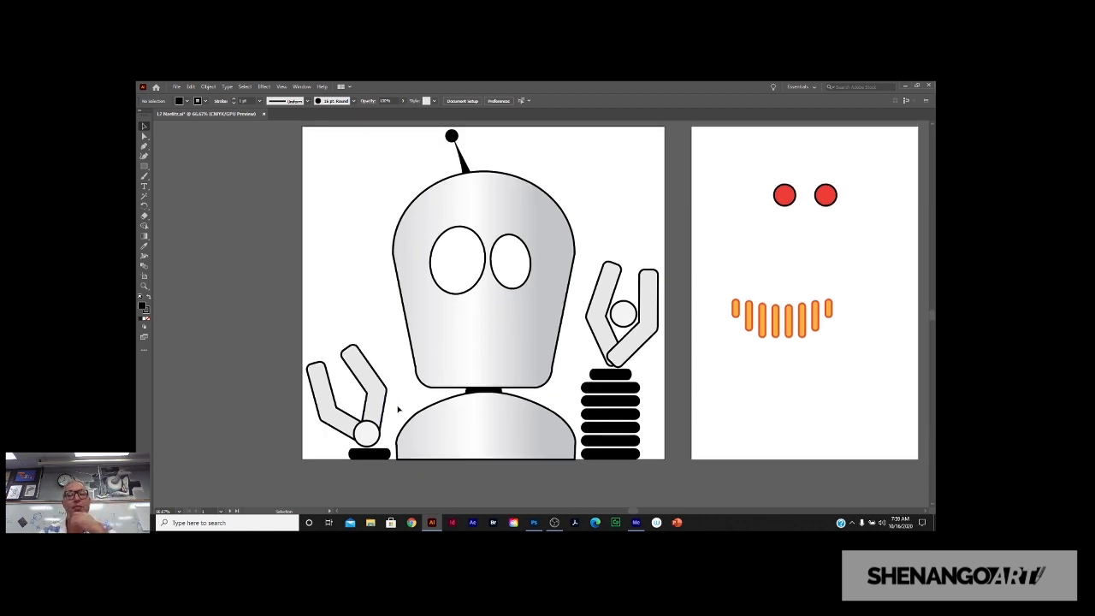
scroll(390, 410, down, 2)
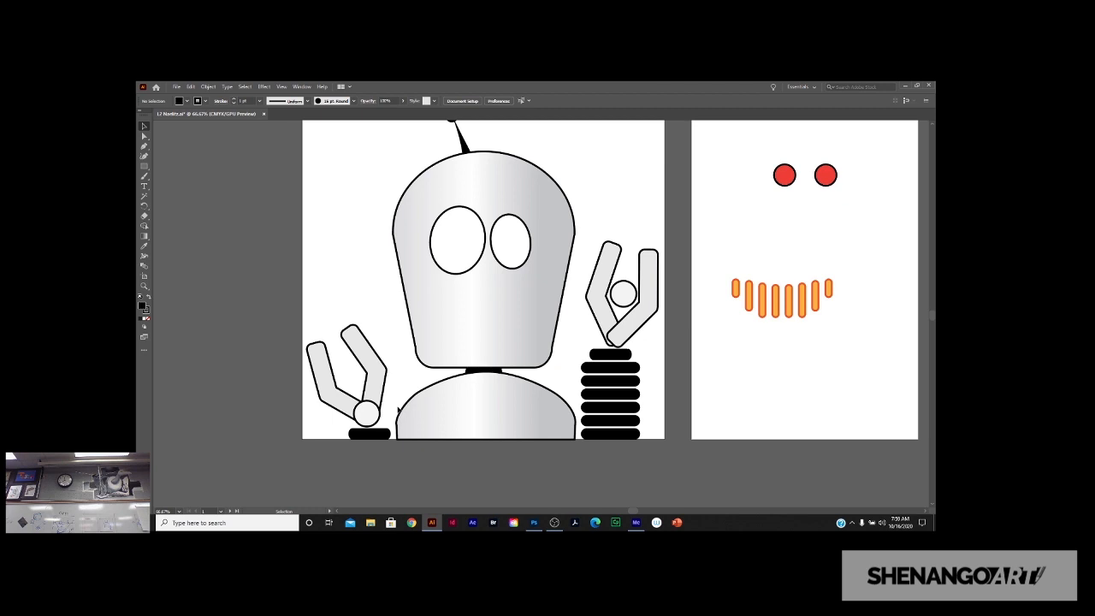
scroll(398, 411, down, 1)
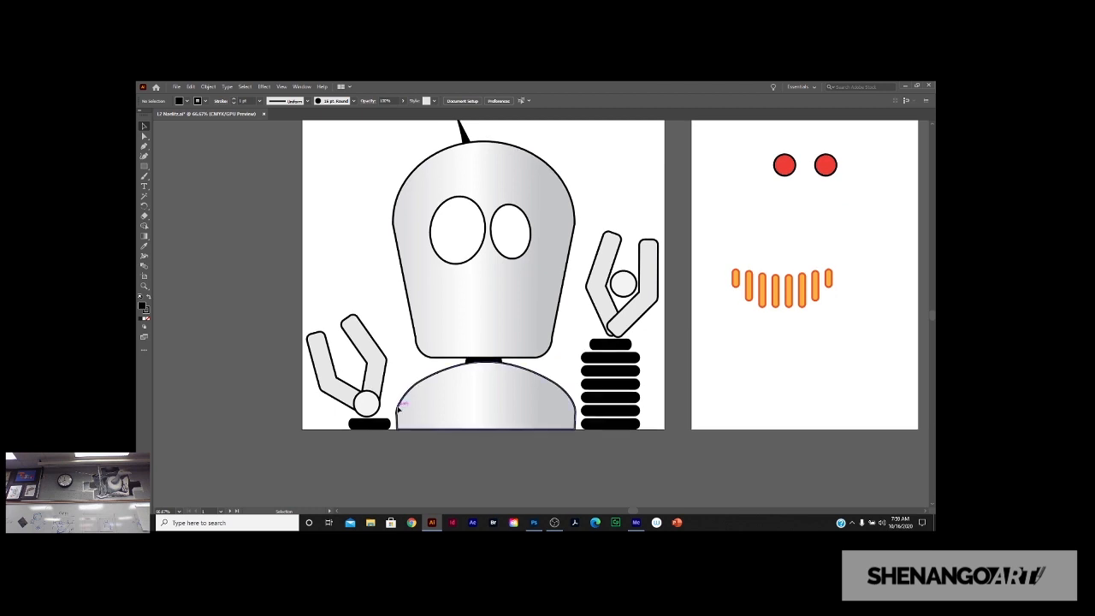
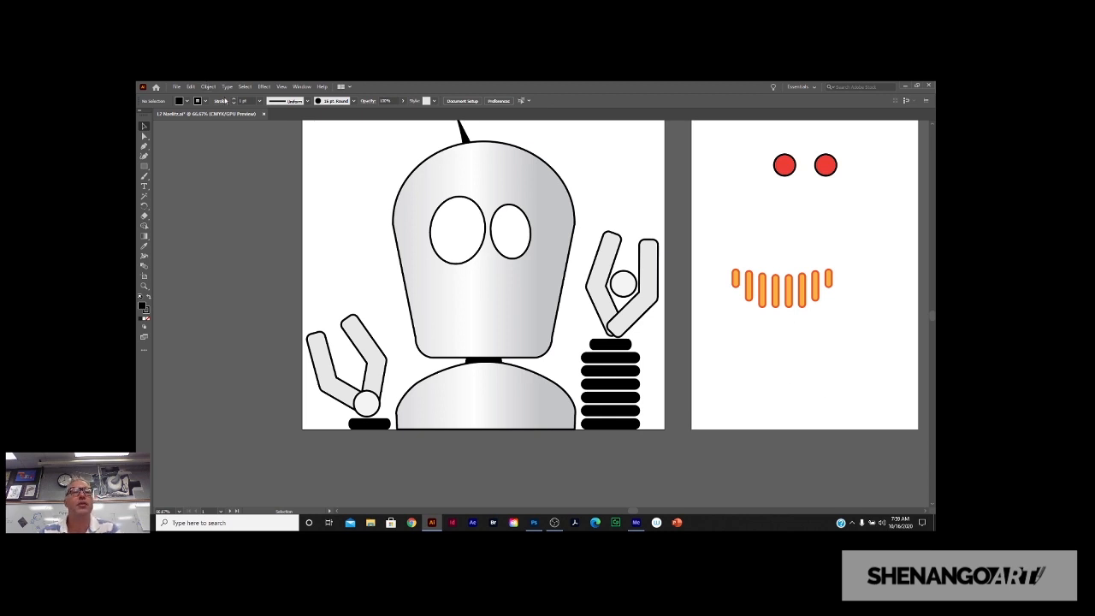
Load the saved selection "mouth" and move the orange teeth from the second artboard onto the robot's lower face.
click(250, 89)
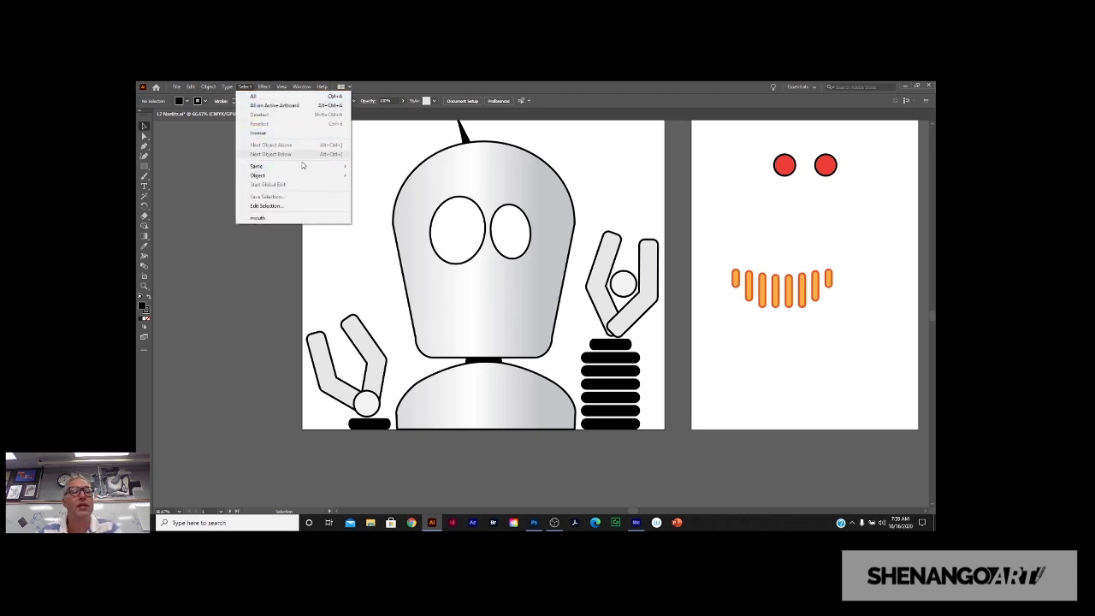
click(269, 220)
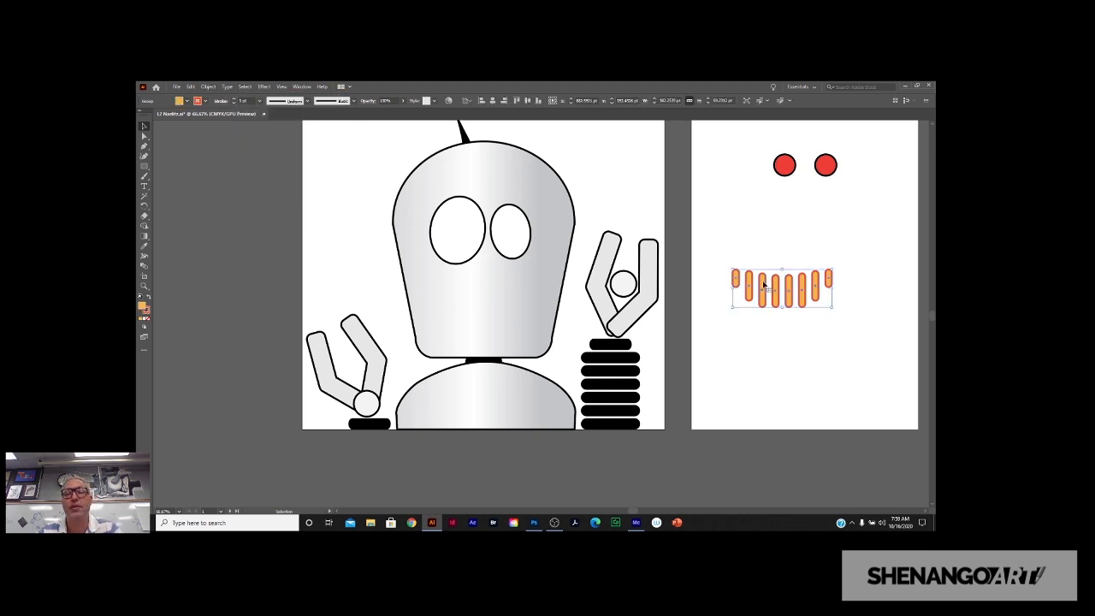
drag(760, 287, 456, 312)
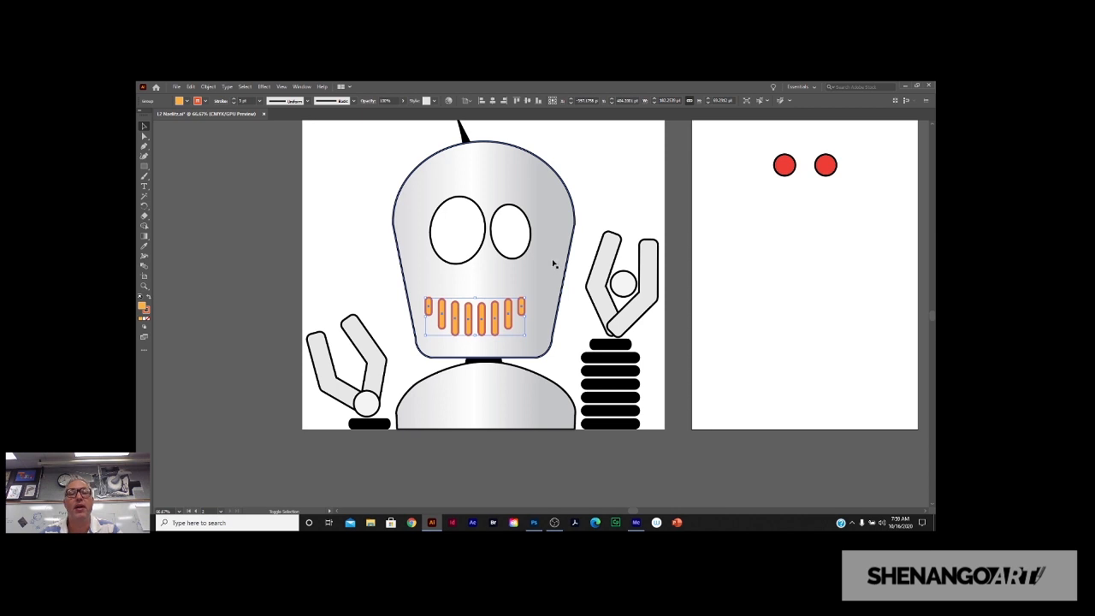
Centre the orange teeth horizontally on the robot's head, using the head as the key object, and deselect.
shift+click(554, 260)
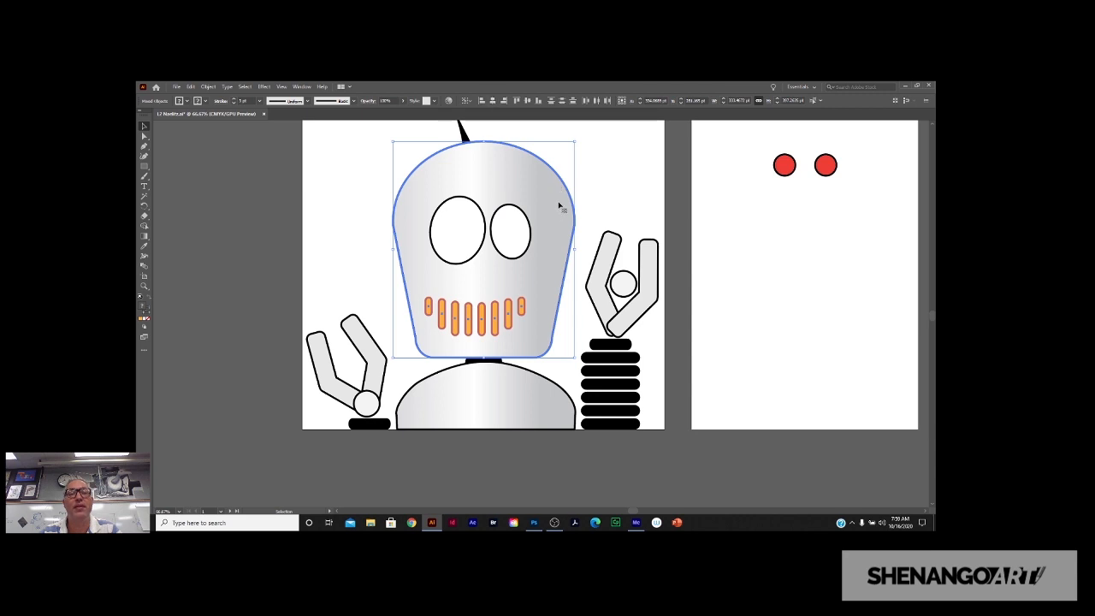
click(493, 101)
click(367, 283)
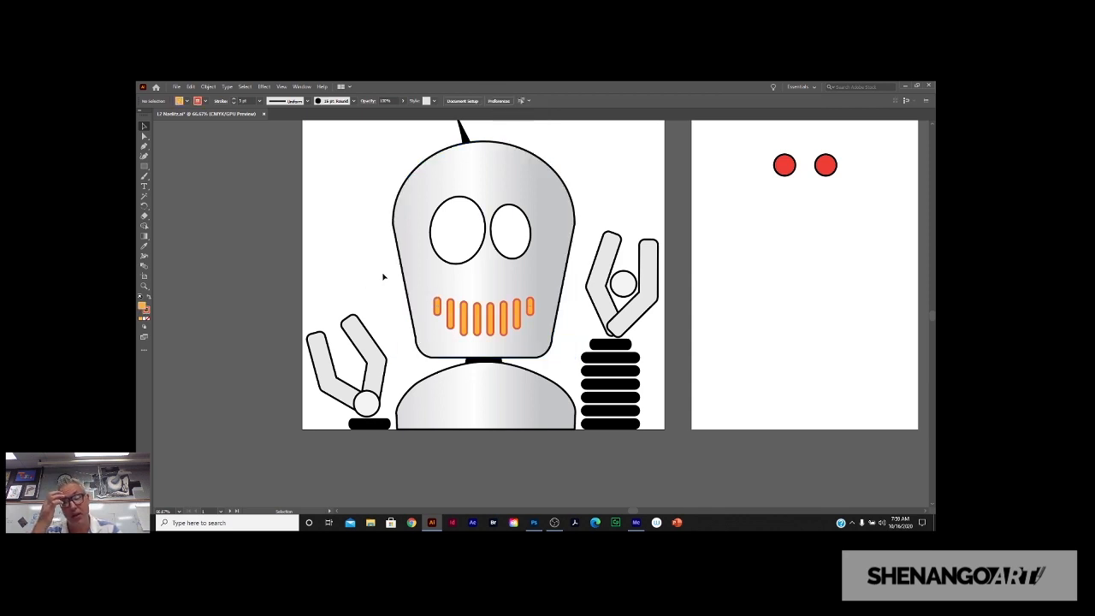
drag(483, 322, 480, 322)
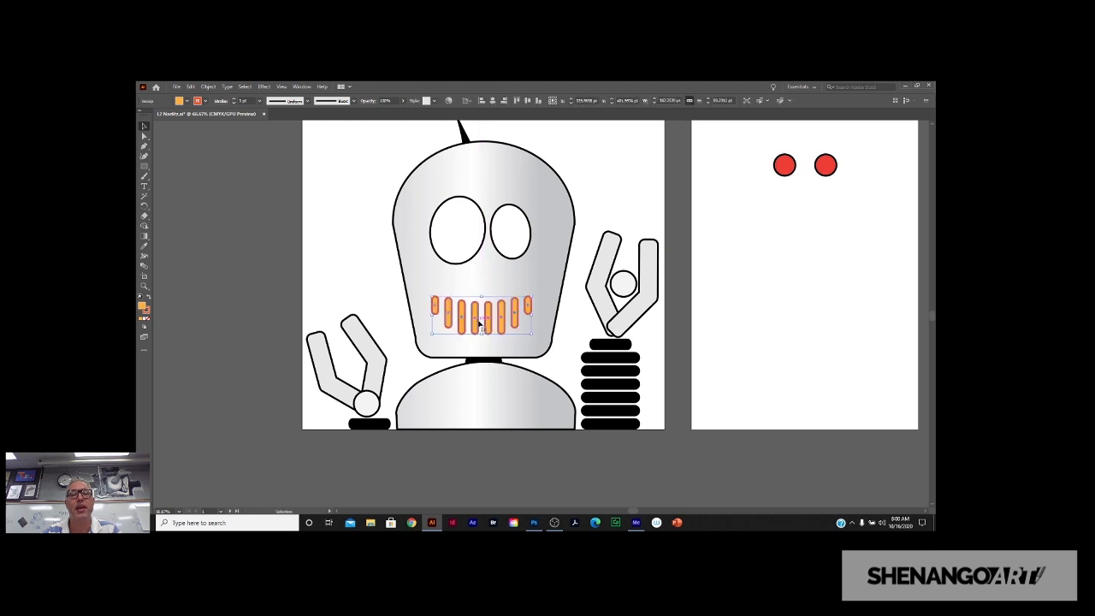
click(378, 298)
Move the grouped red circles from the second artboard onto the white eyes as pupils and stack them in front.
scroll(724, 298, up, 1)
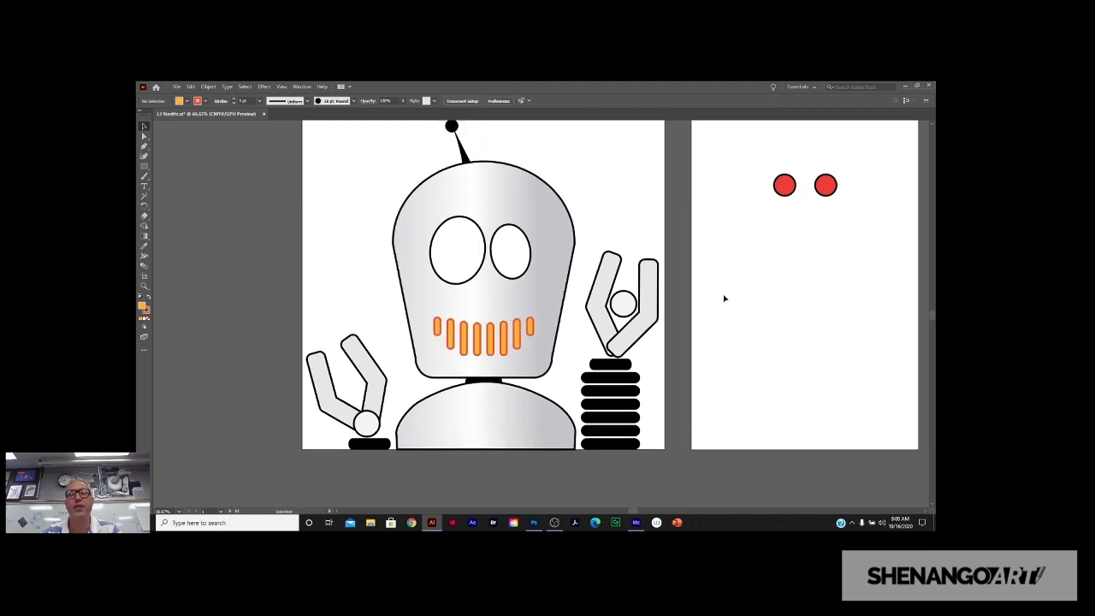
drag(846, 229, 509, 271)
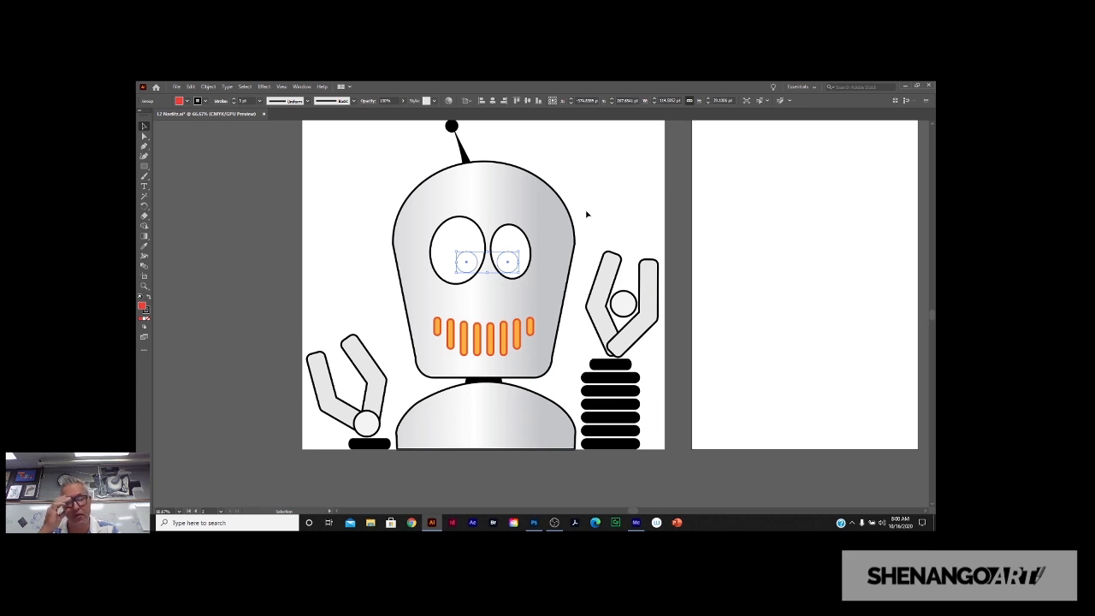
key(a)
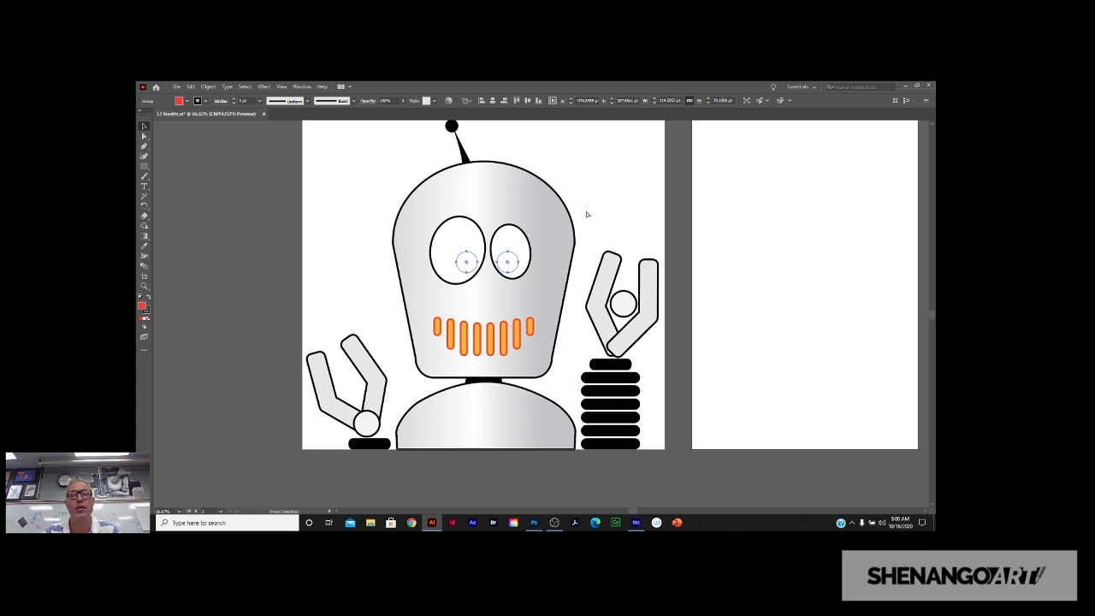
key(comma)
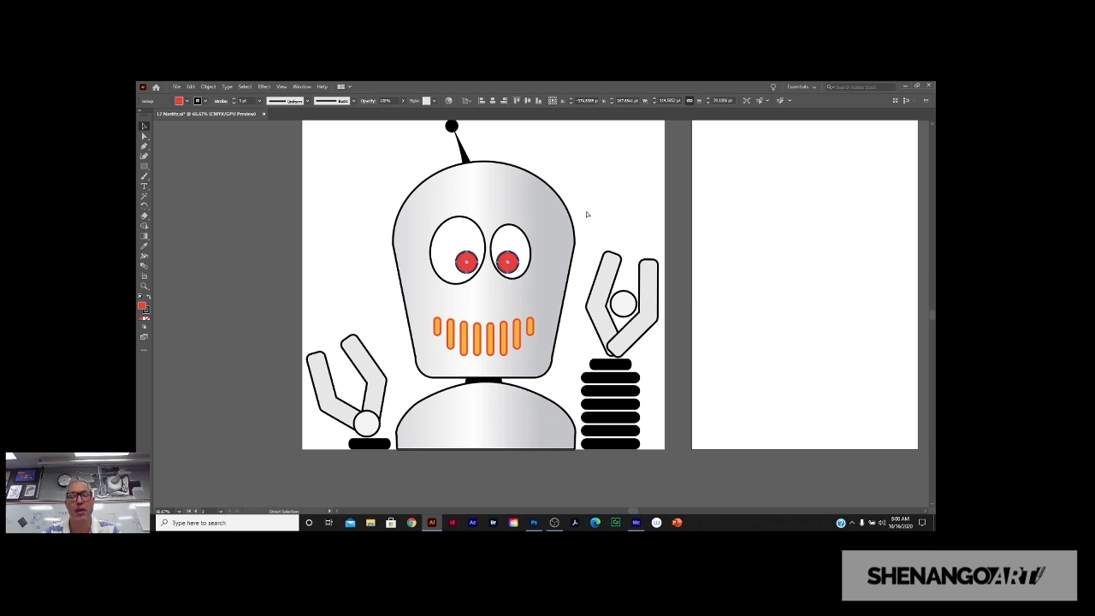
key(ctrl+bracketleft)
key(ctrl+bracketright)
key(v)
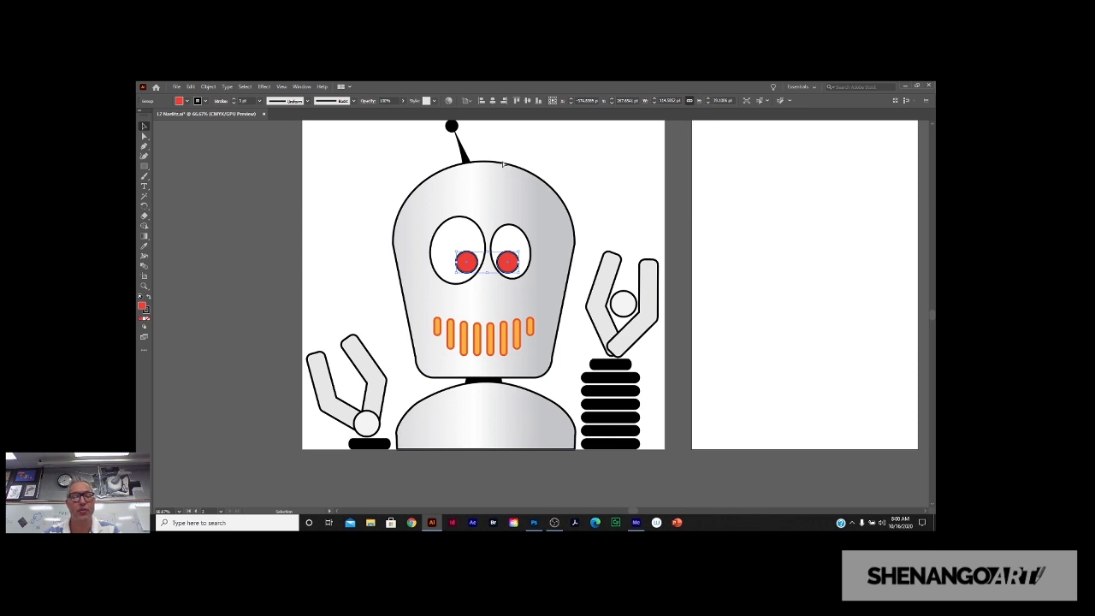
key(a)
key(v)
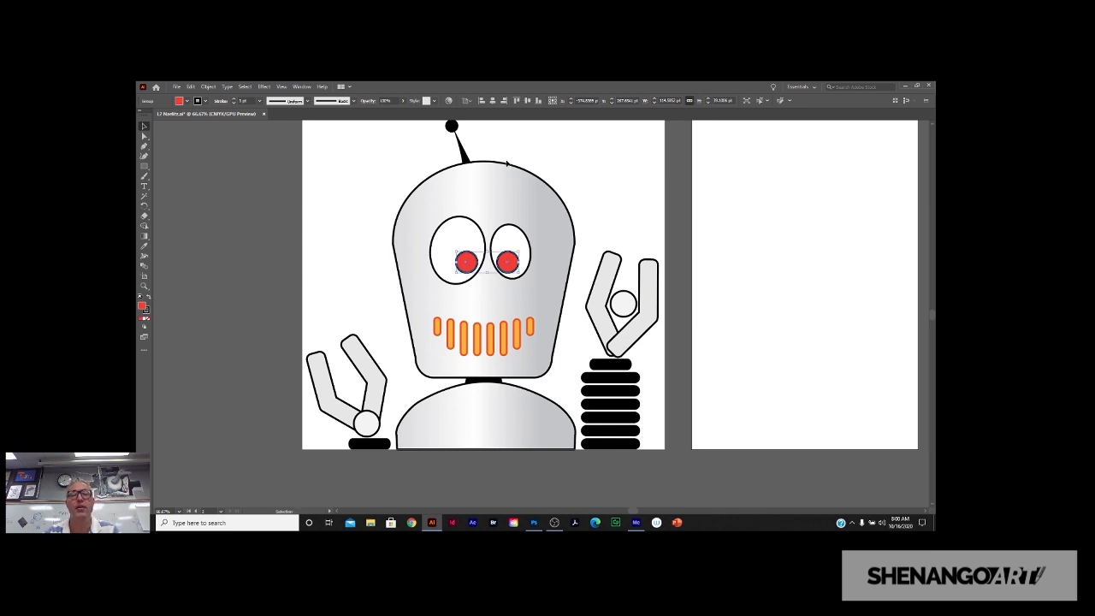
key(a)
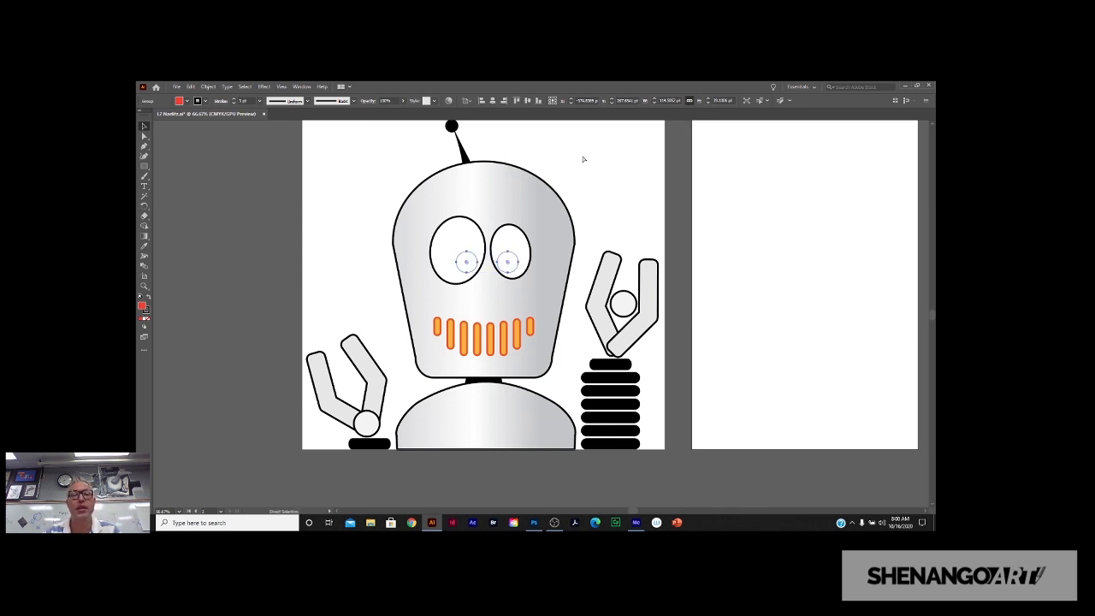
key(v)
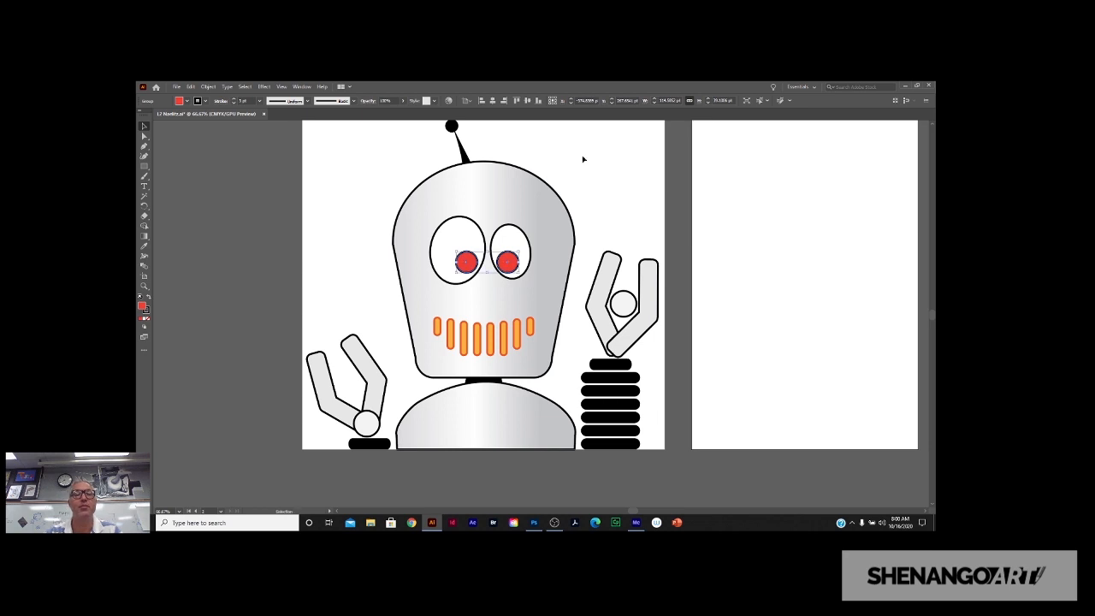
click(516, 246)
shift+click(485, 236)
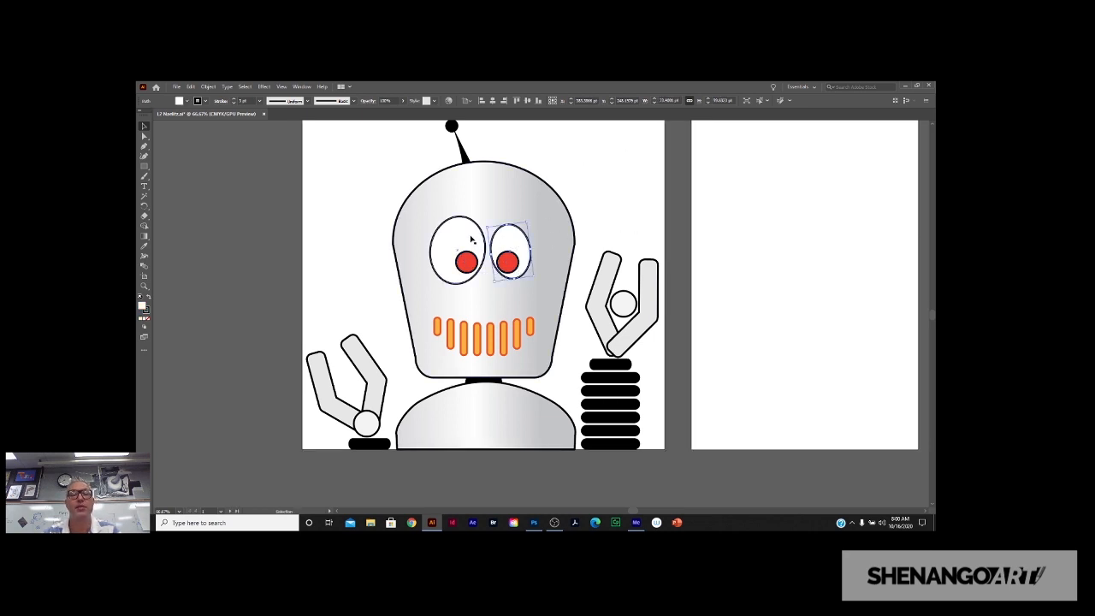
key(a)
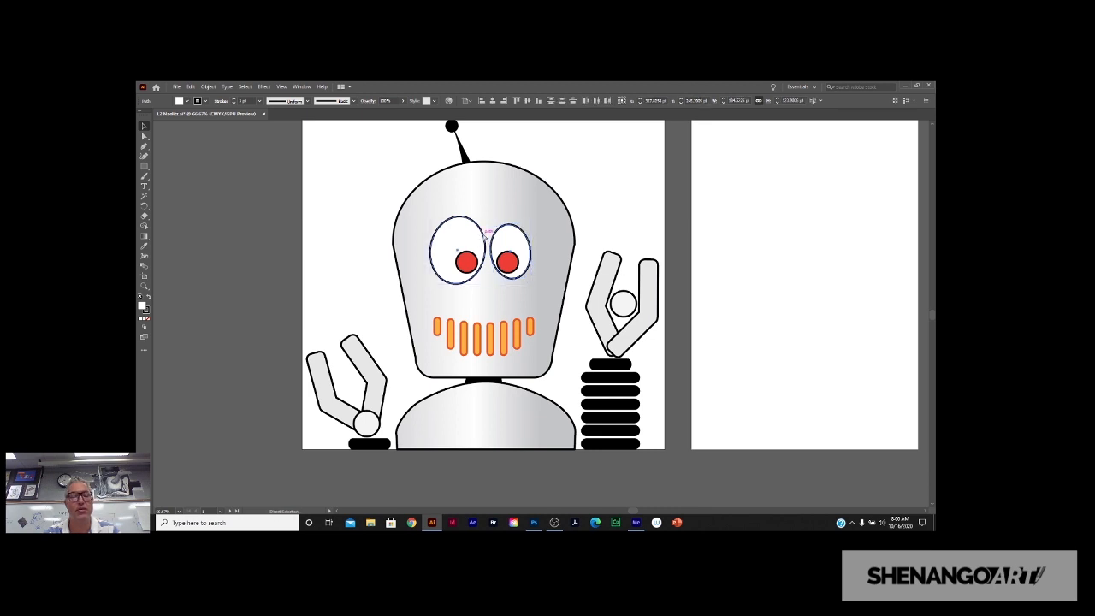
key(v)
click(512, 263)
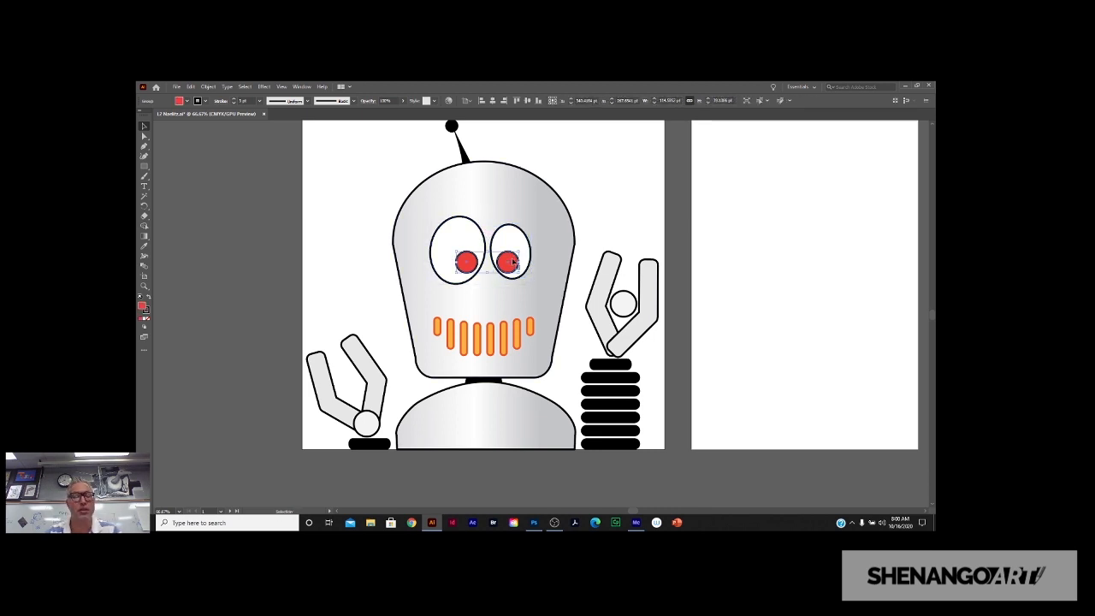
key(a)
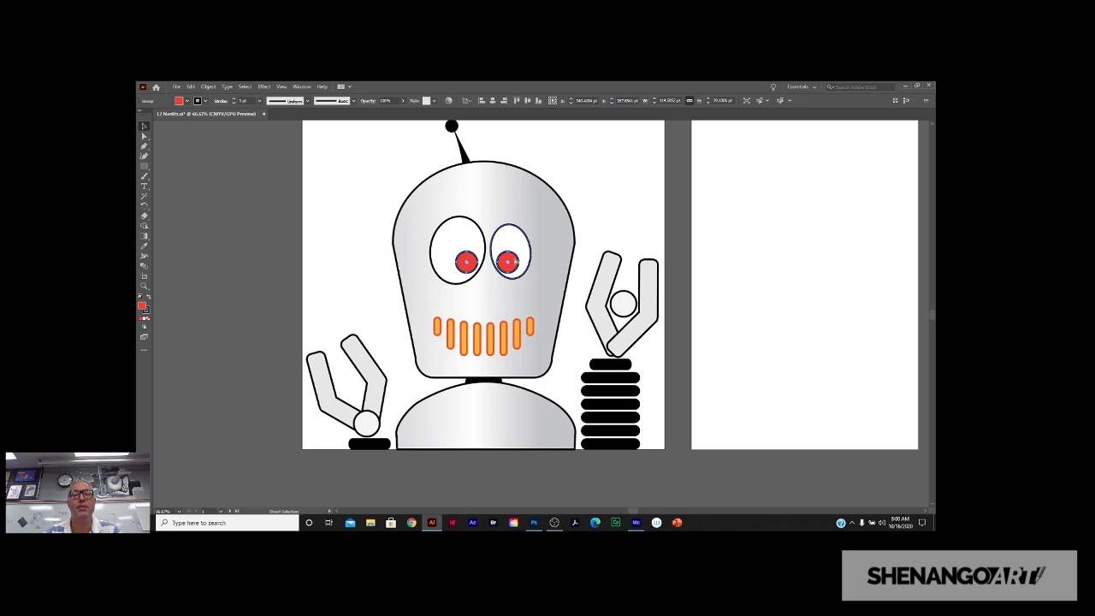
key(v)
click(750, 230)
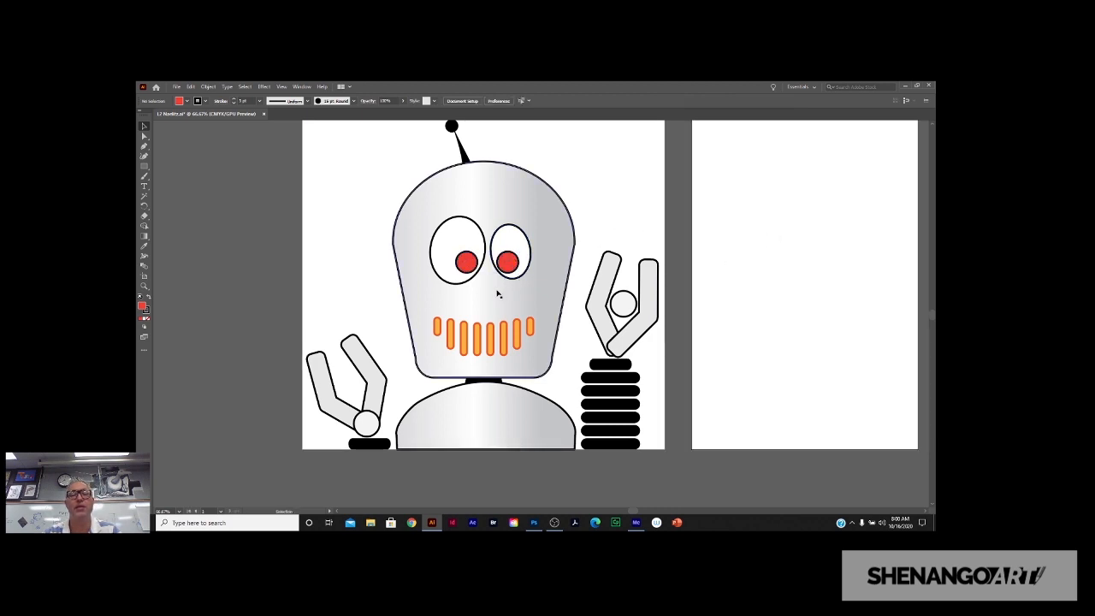
click(510, 265)
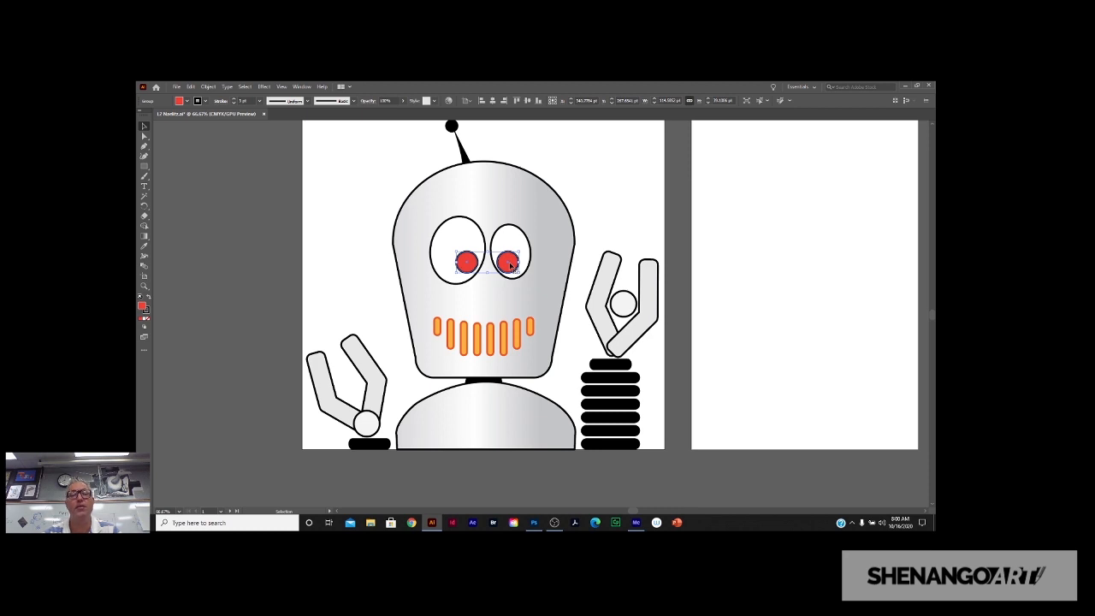
click(605, 224)
scroll(611, 205, down, 2)
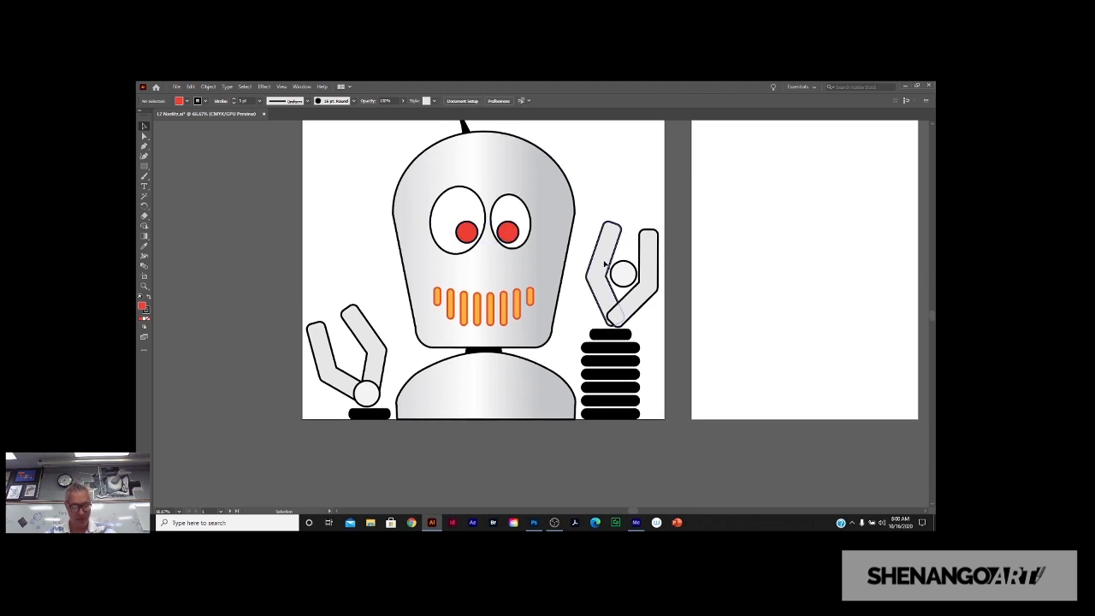
scroll(644, 287, up, 2)
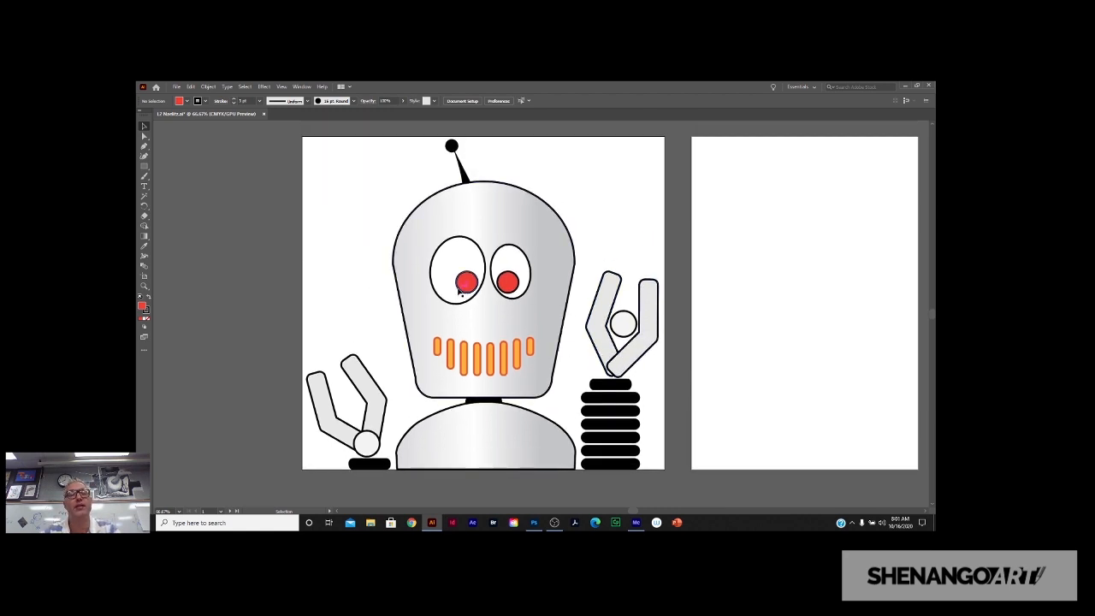
Isolate the left claw group to view its parts, leave isolation and deselect the claw.
click(377, 390)
double_click(376, 389)
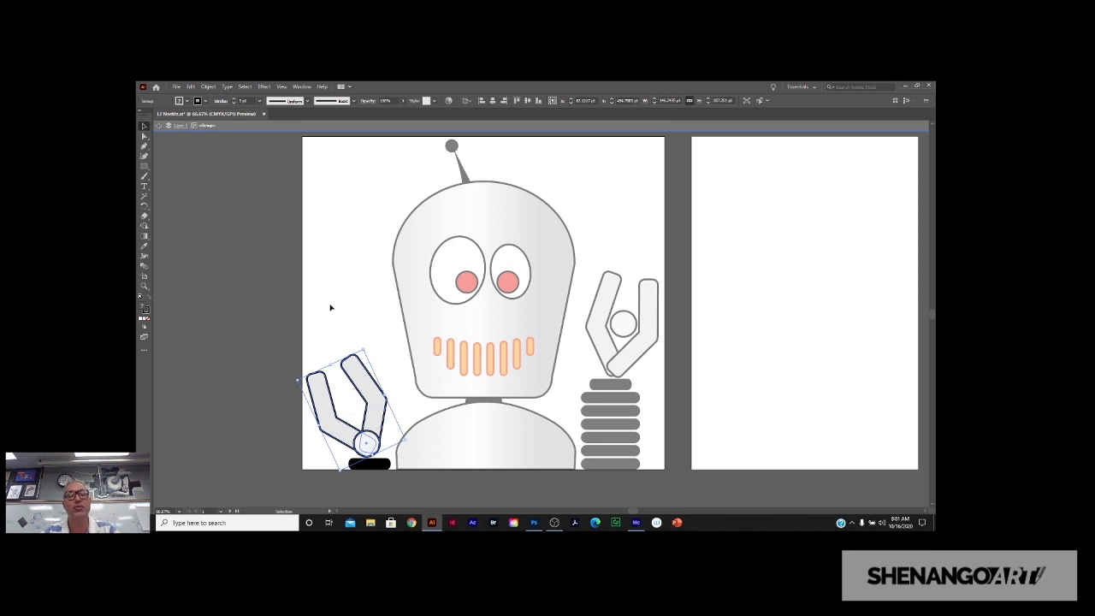
double_click(199, 135)
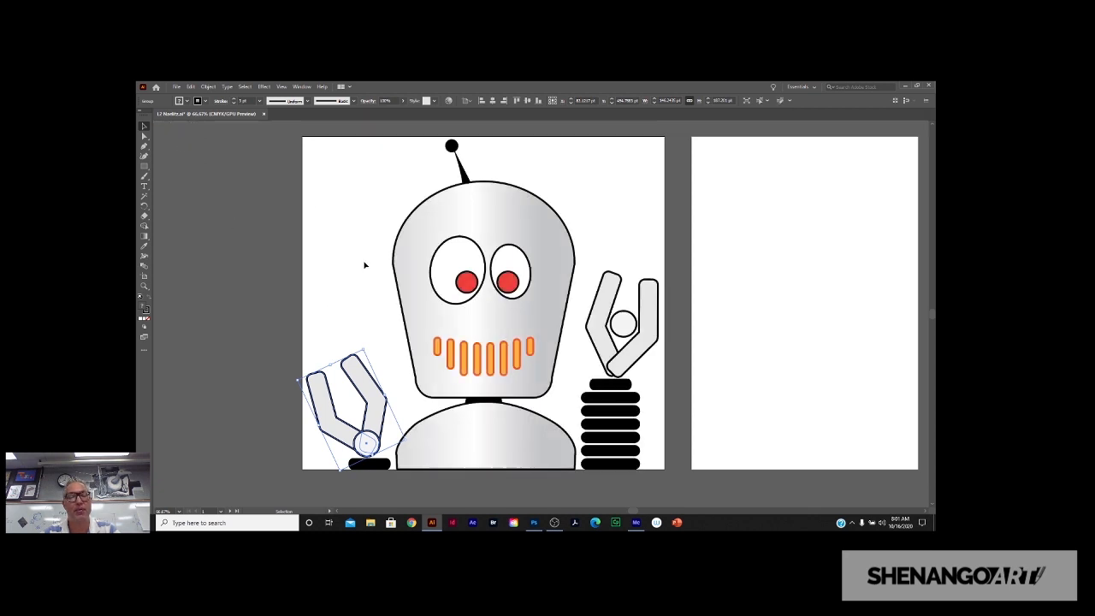
click(260, 367)
drag(509, 347, 440, 384)
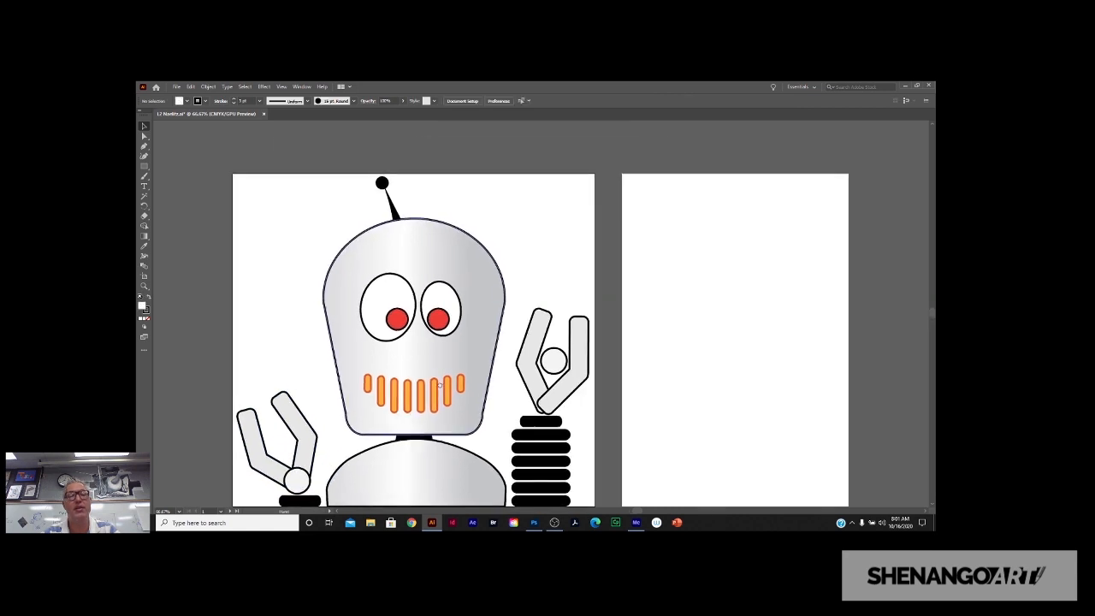
click(245, 87)
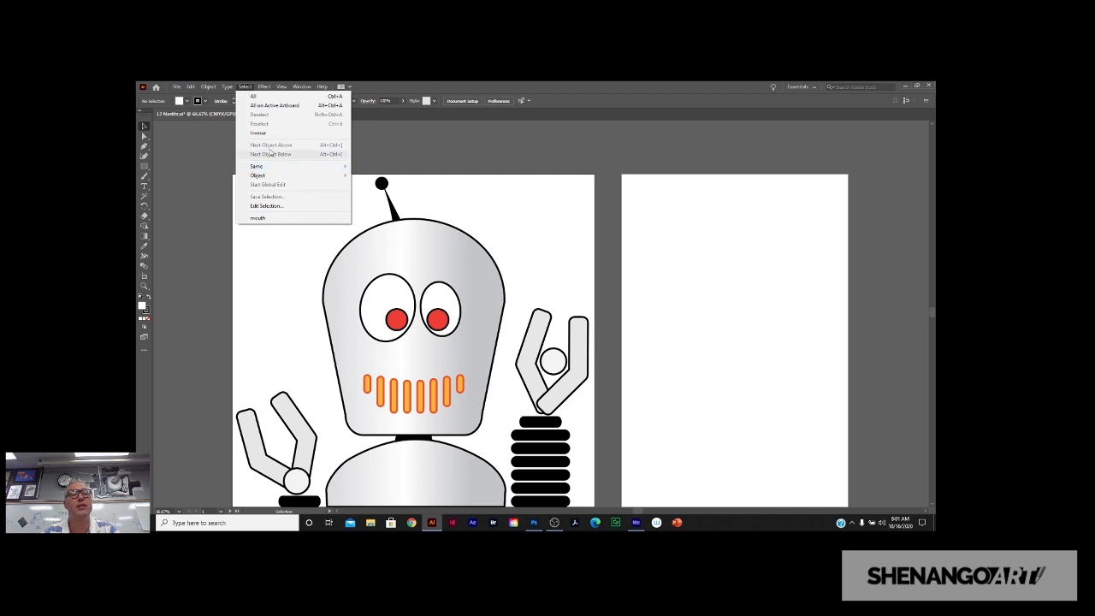
click(468, 190)
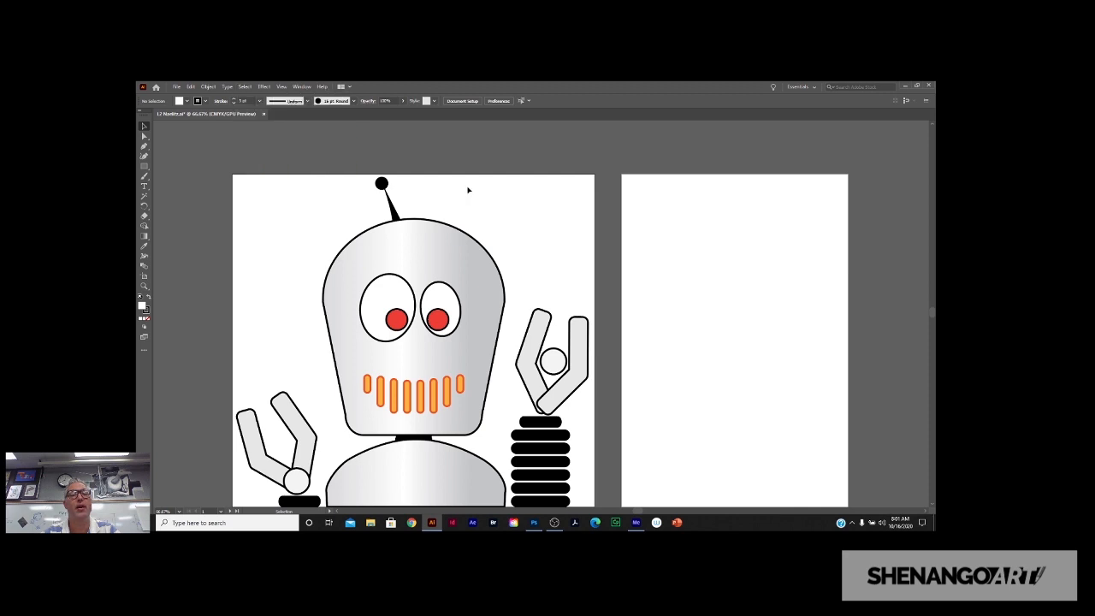
Isolate the right claw group, move its circle down onto the joint where the two fingers meet, and leave isolation.
drag(536, 198, 510, 189)
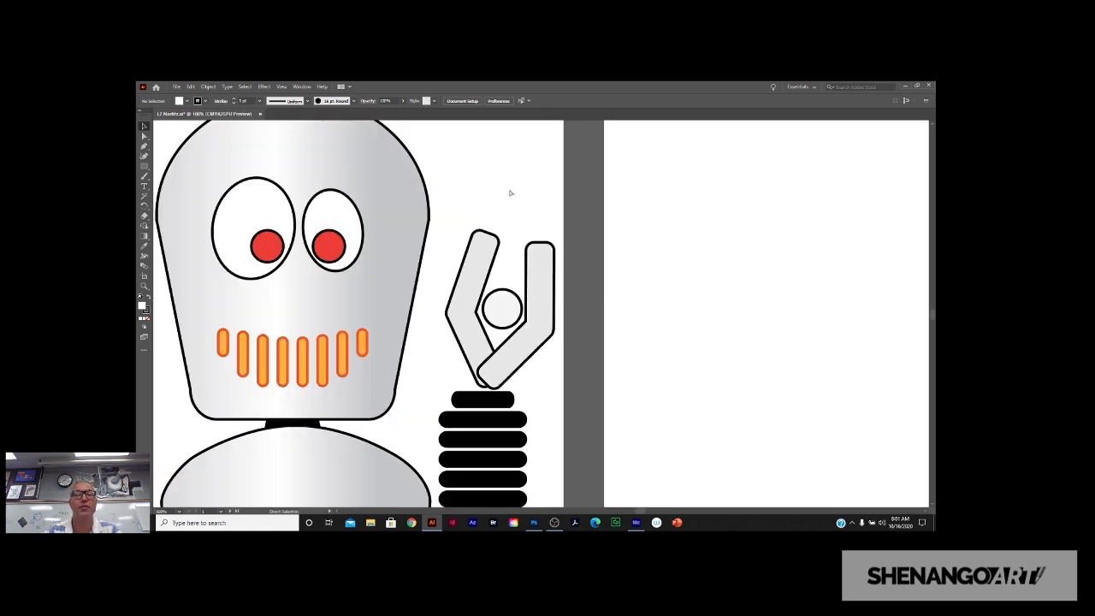
key(ctrl+1)
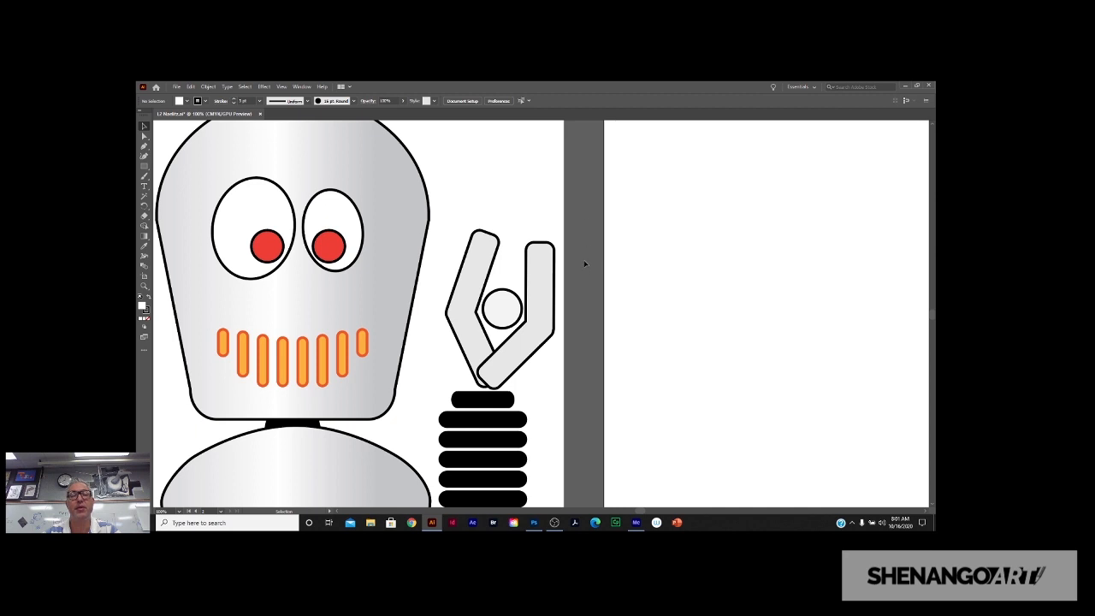
click(548, 300)
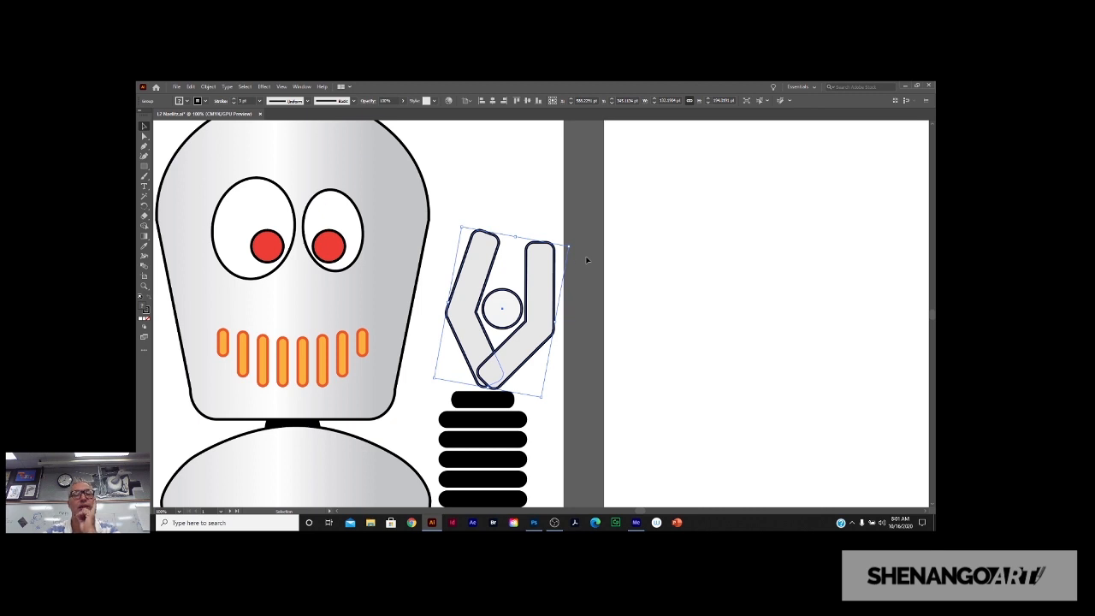
double_click(514, 321)
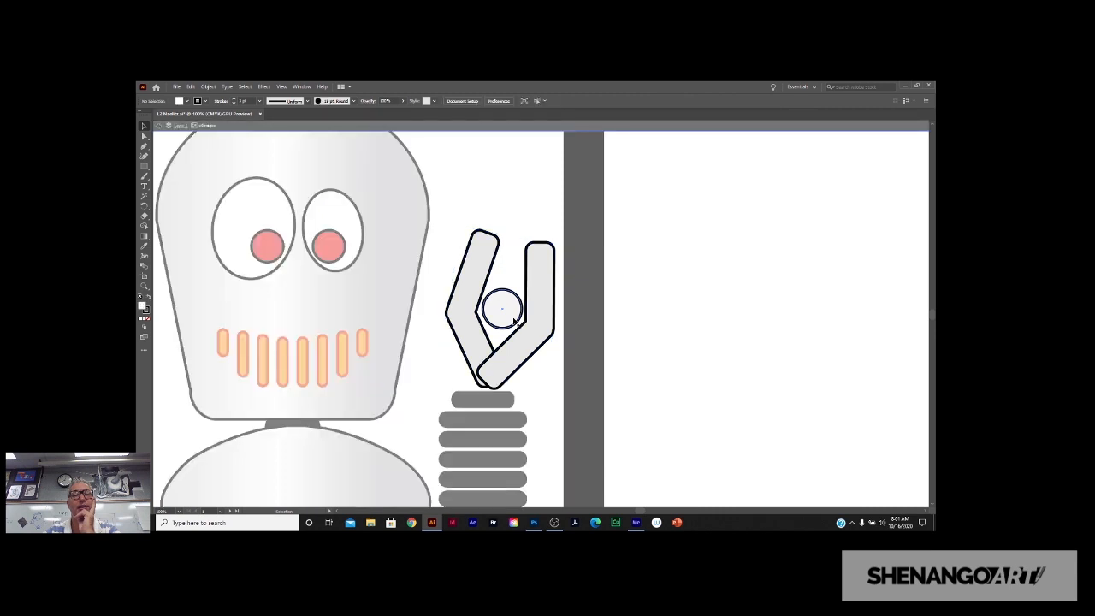
click(514, 321)
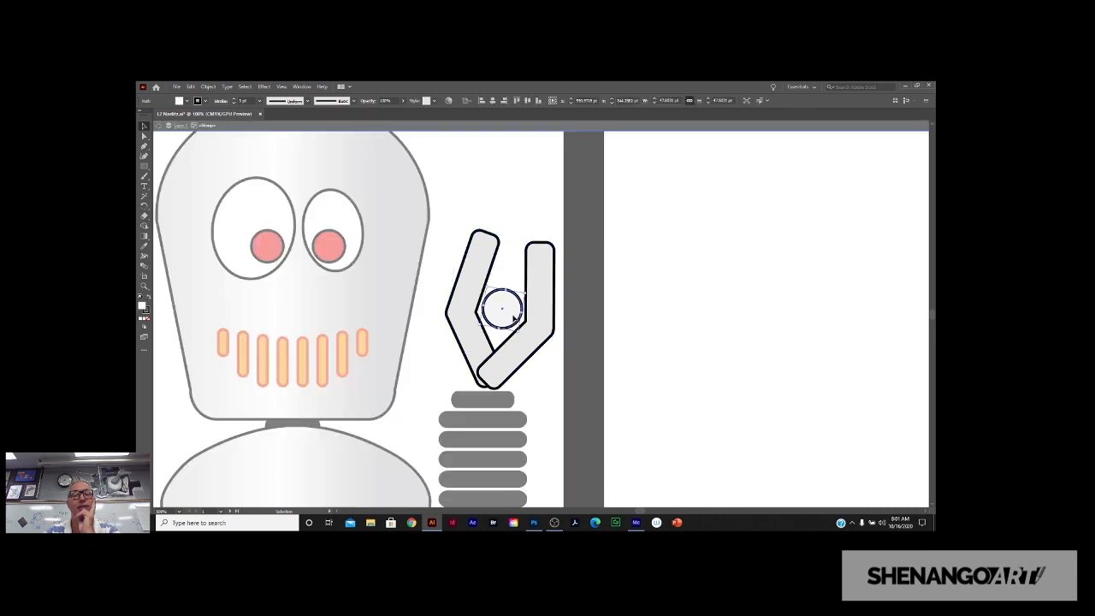
drag(514, 321, 503, 381)
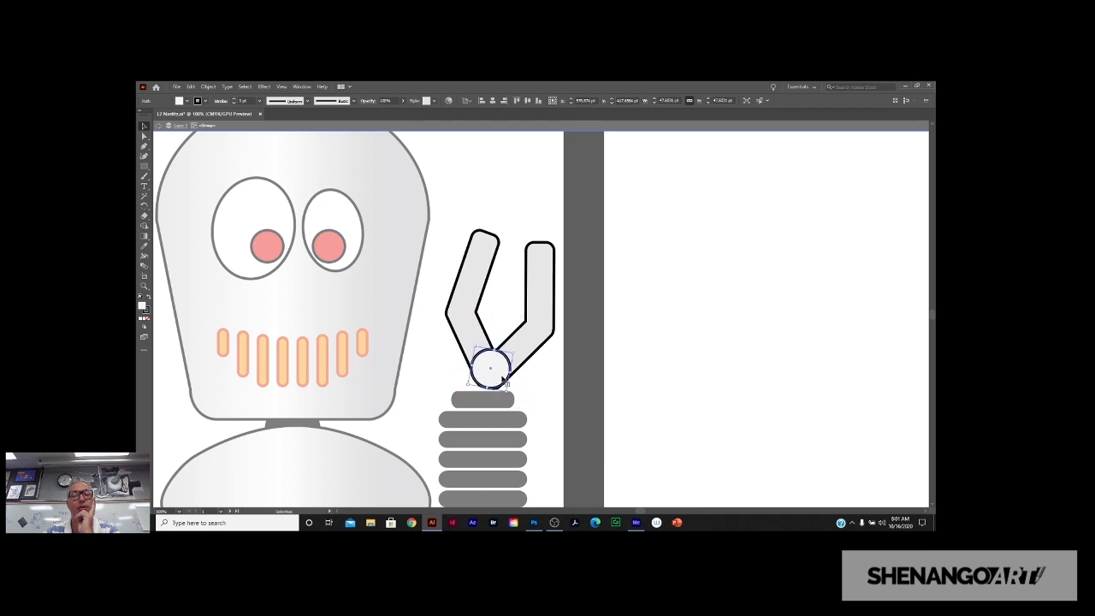
click(159, 128)
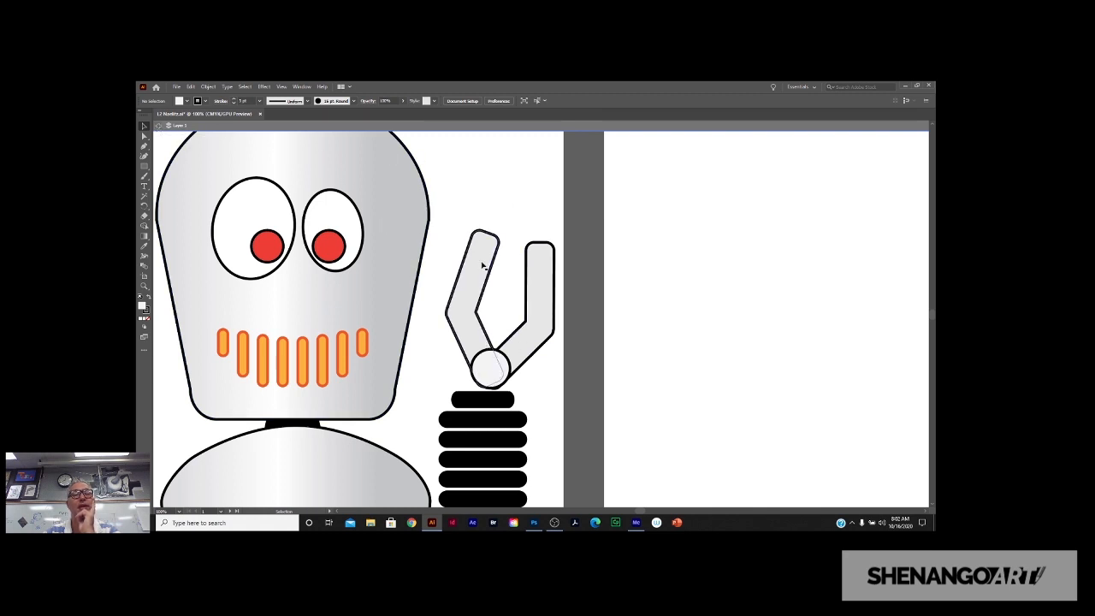
click(158, 127)
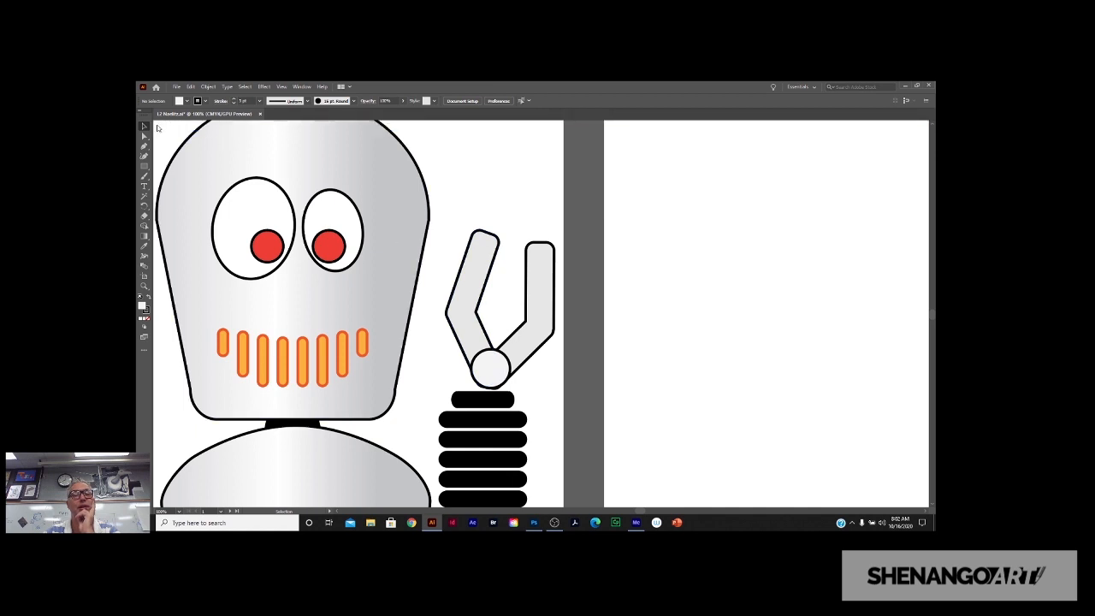
Isolate the right claw group again and nudge its joint circle slightly down so it covers the finger ends.
click(506, 382)
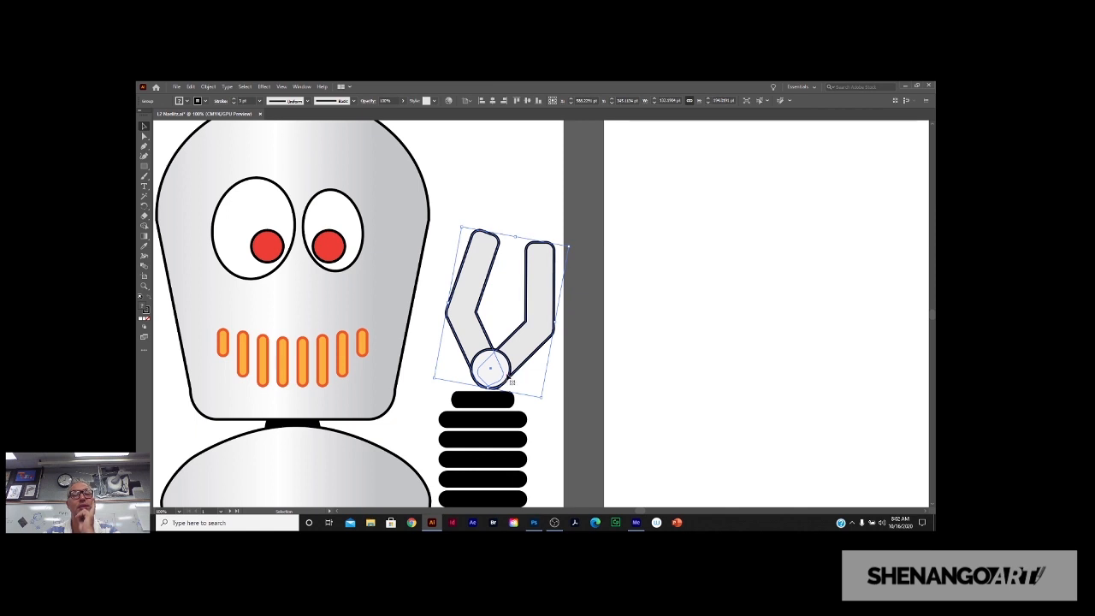
double_click(507, 379)
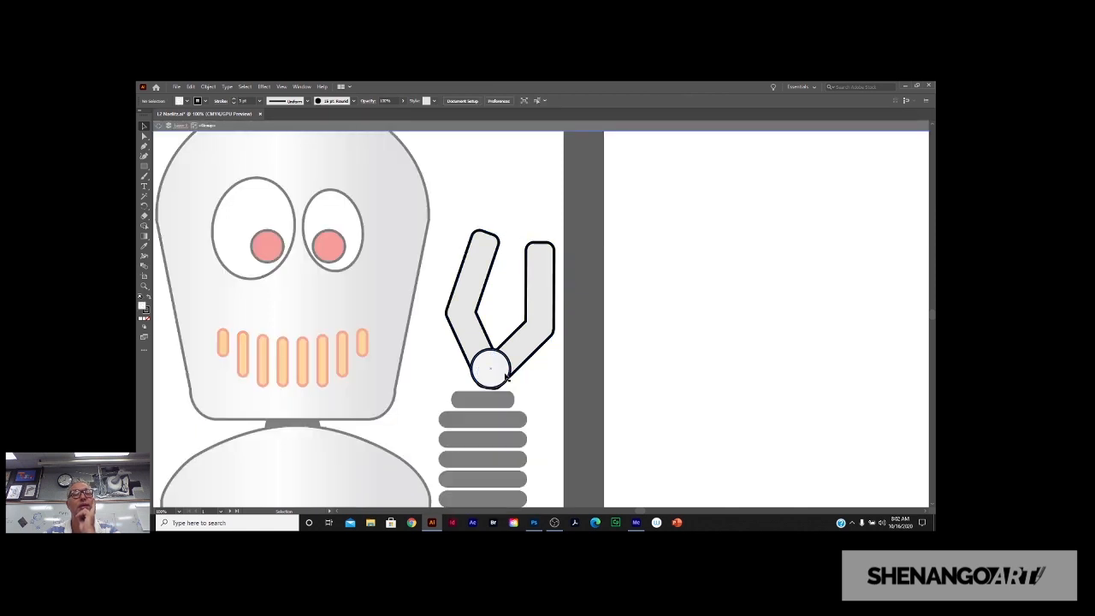
click(507, 378)
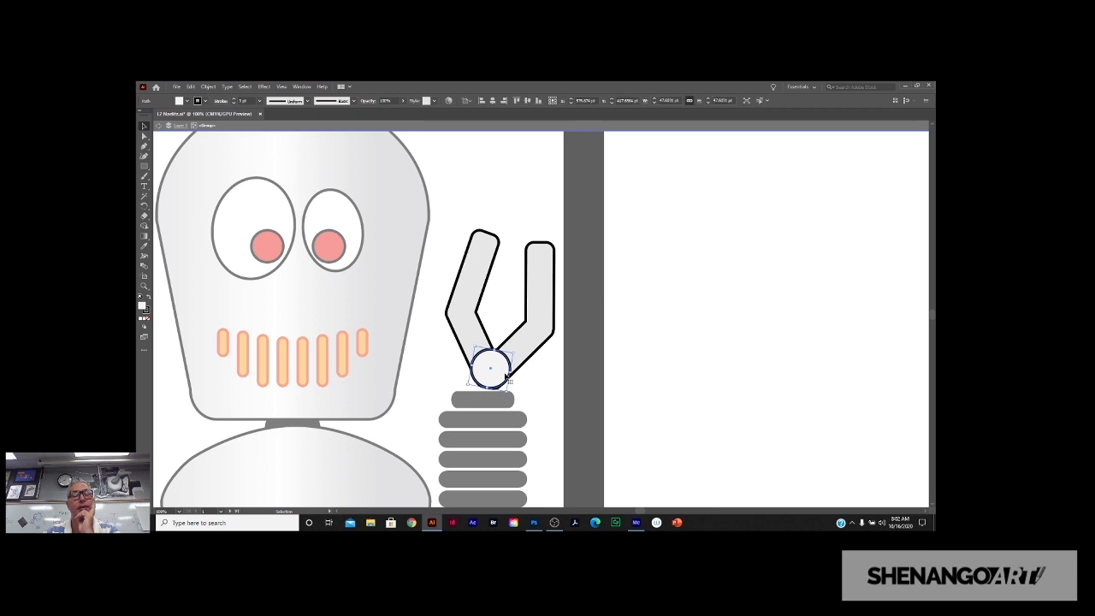
key(Down)
key(Down)
key(Down)
key(Down)
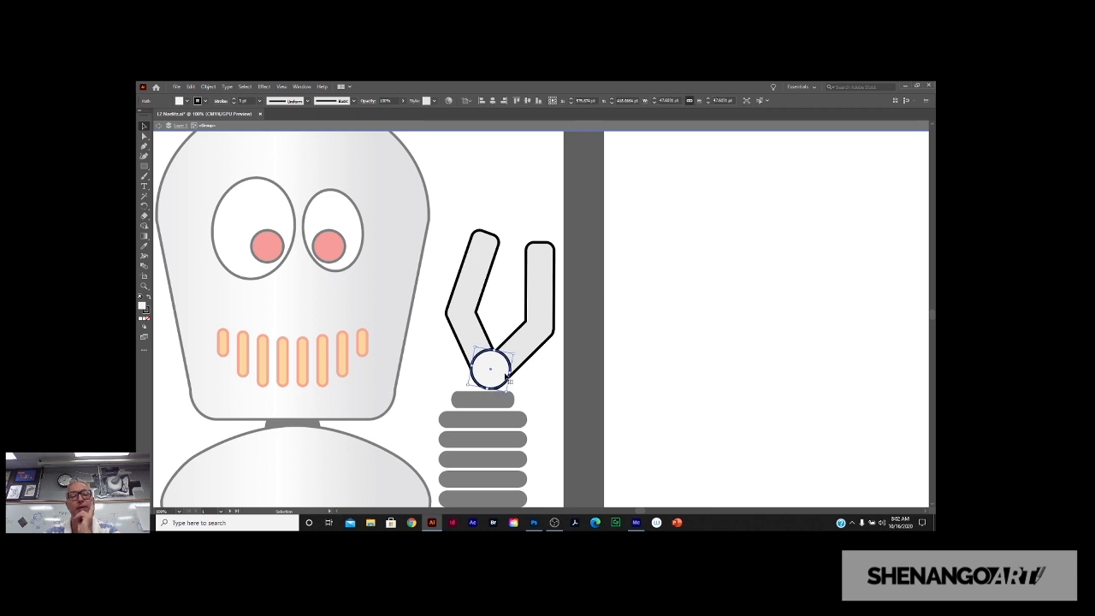
key(Down)
key(Down)
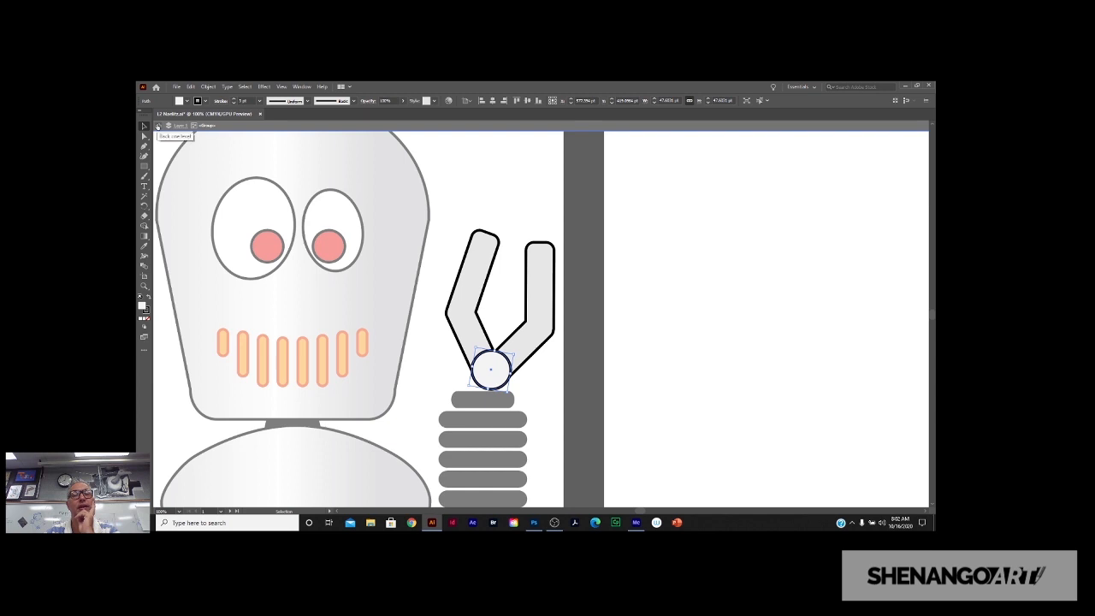
click(157, 126)
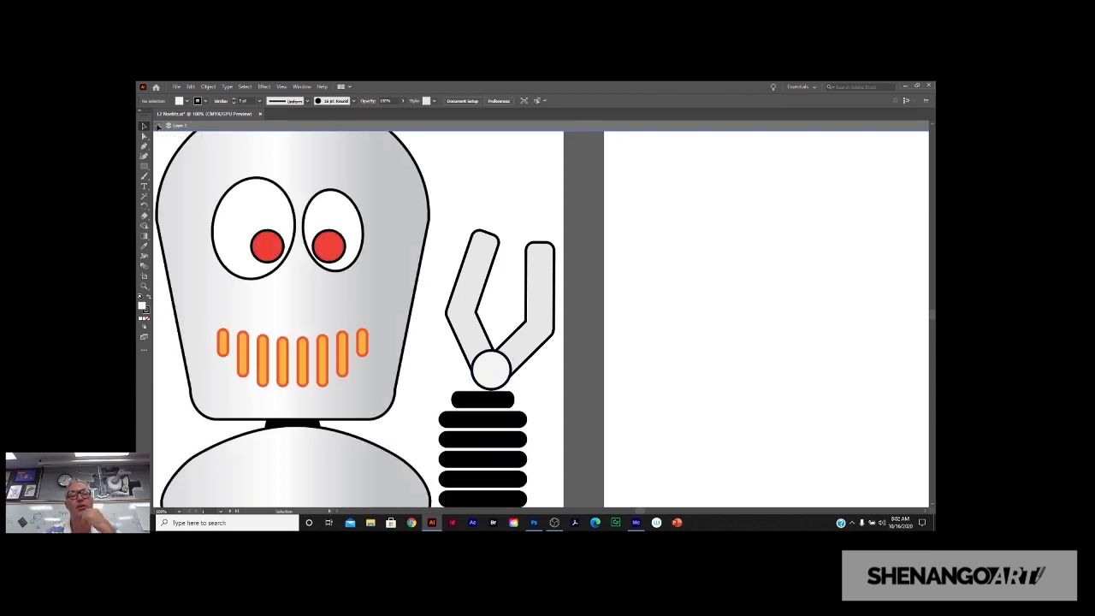
Nudge the whole right claw group slightly left until its joint circle is centred above the black arm segments.
click(491, 368)
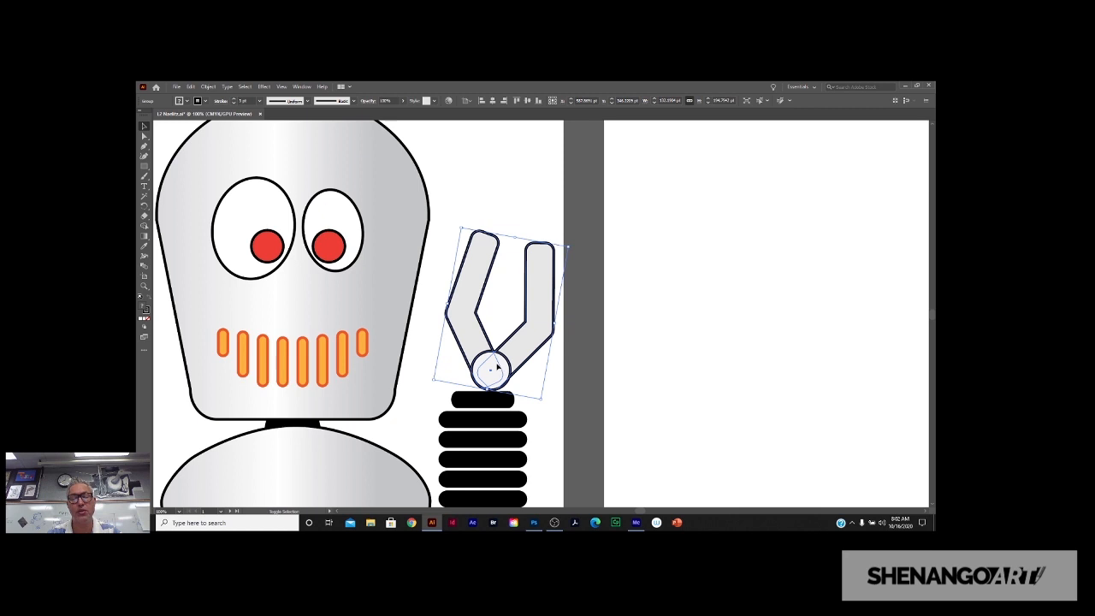
key(Left)
key(Left)
key(Left)
key(Left)
key(Left)
key(Left)
key(Left)
key(Left)
key(Left)
key(Left)
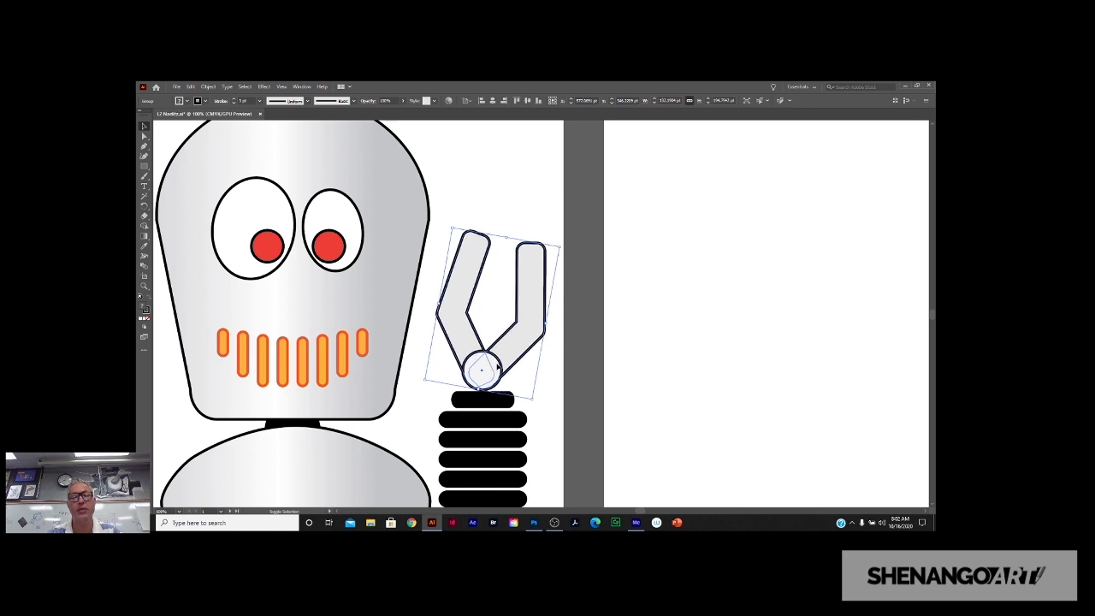
key(Right)
key(Right)
key(Right)
key(Right)
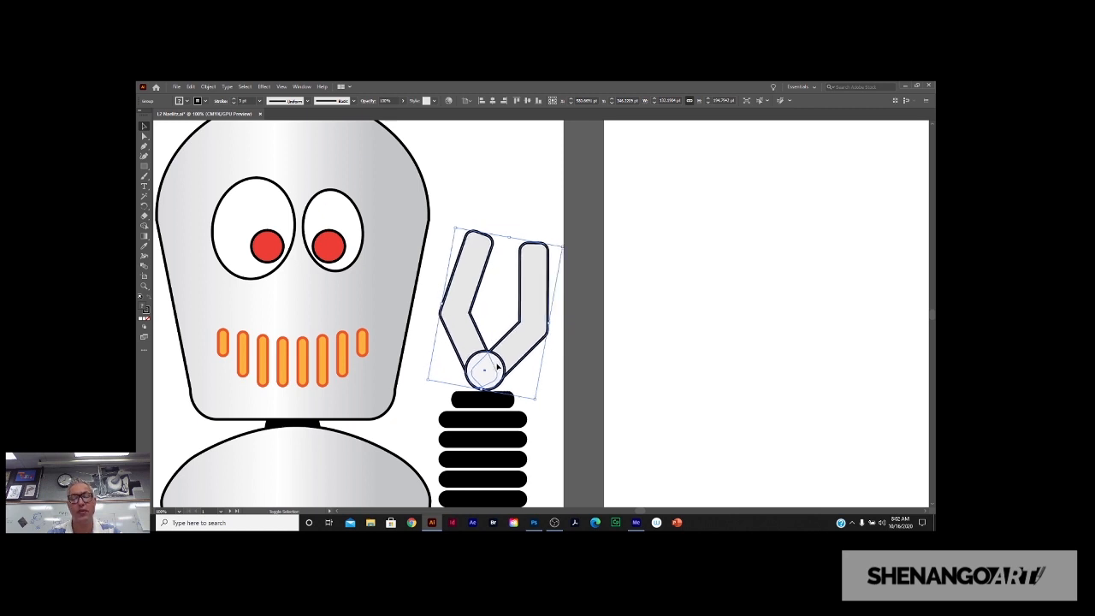
key(Left)
key(Left)
key(Left)
key(Left)
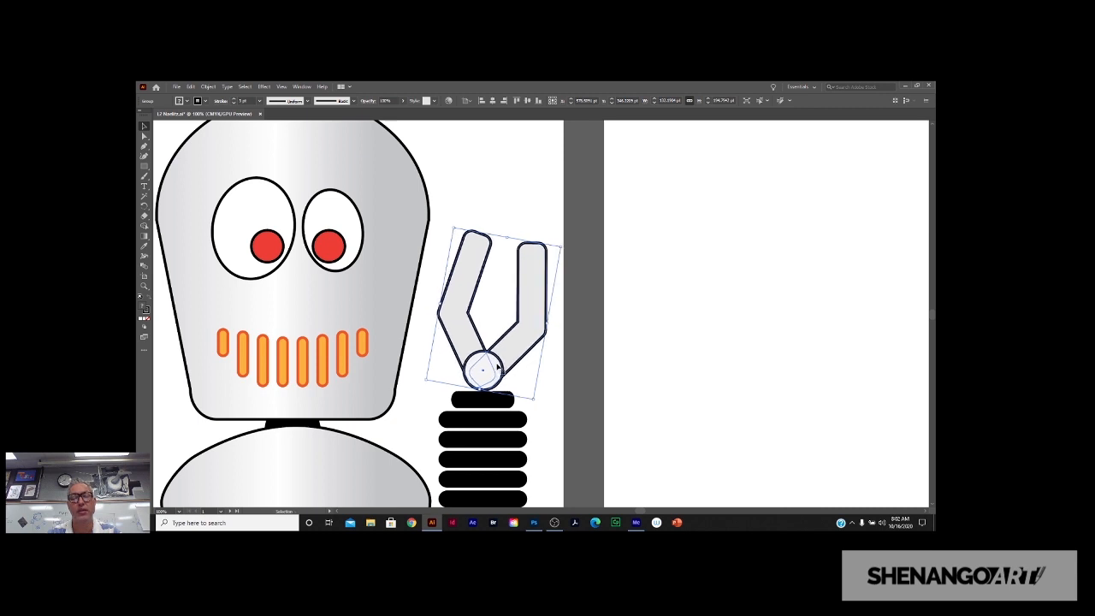
key(Right)
key(Right)
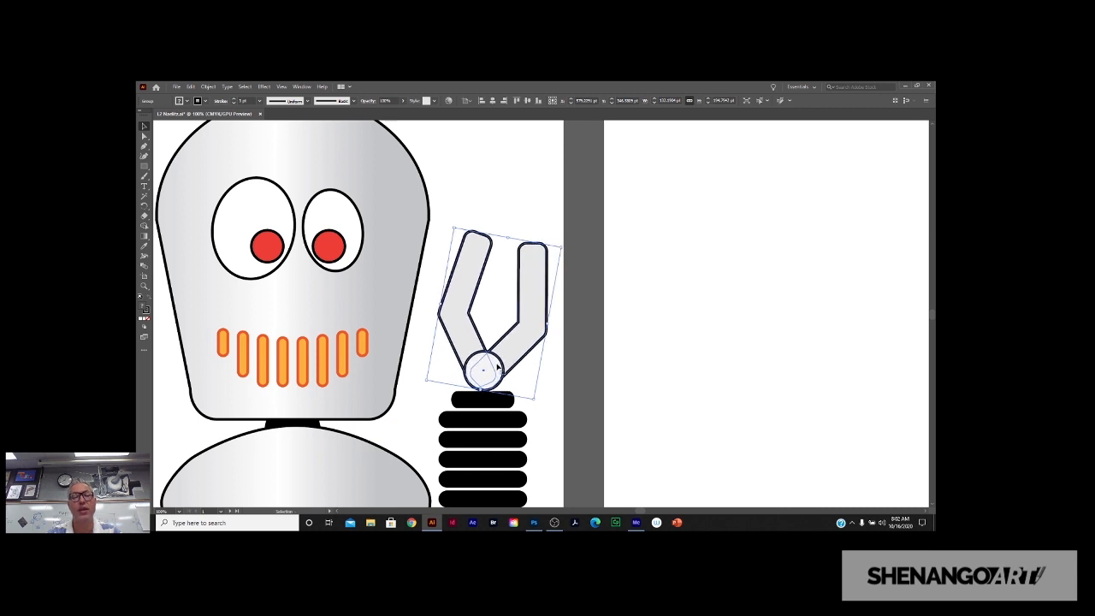
Select the right claw together with its black arm segments and lock the selection.
click(666, 385)
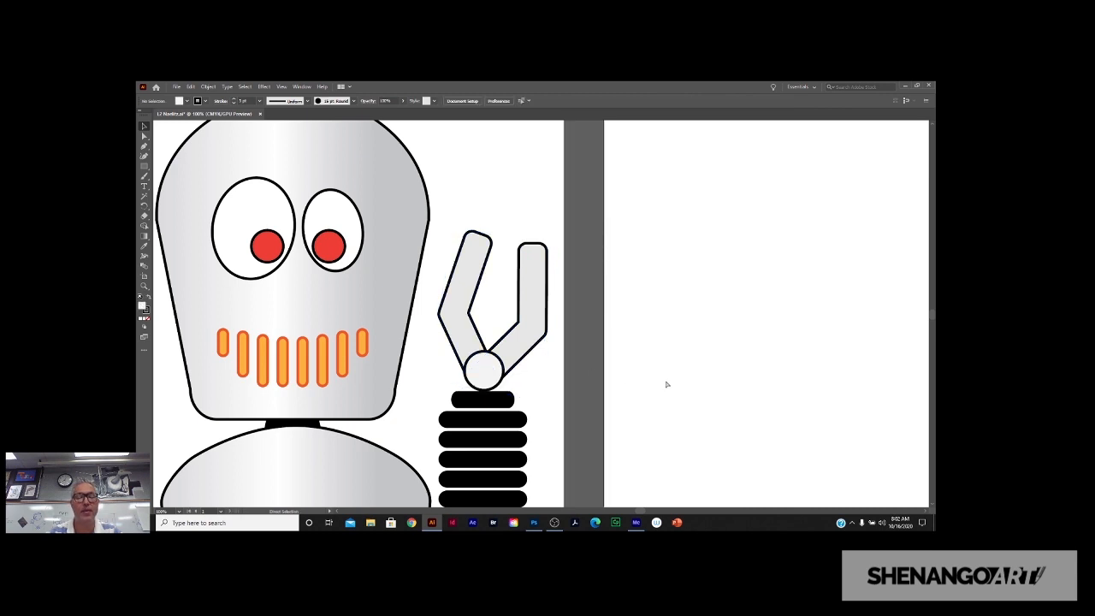
key(ctrl+minus)
key(ctrl+minus)
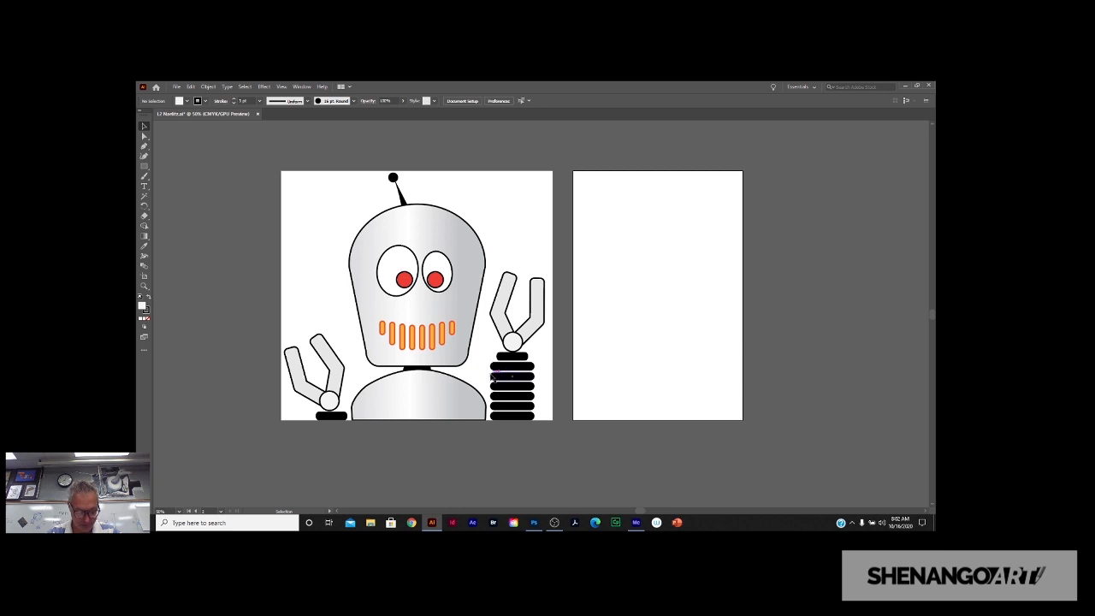
scroll(493, 374, up, 1)
scroll(493, 377, up, 5)
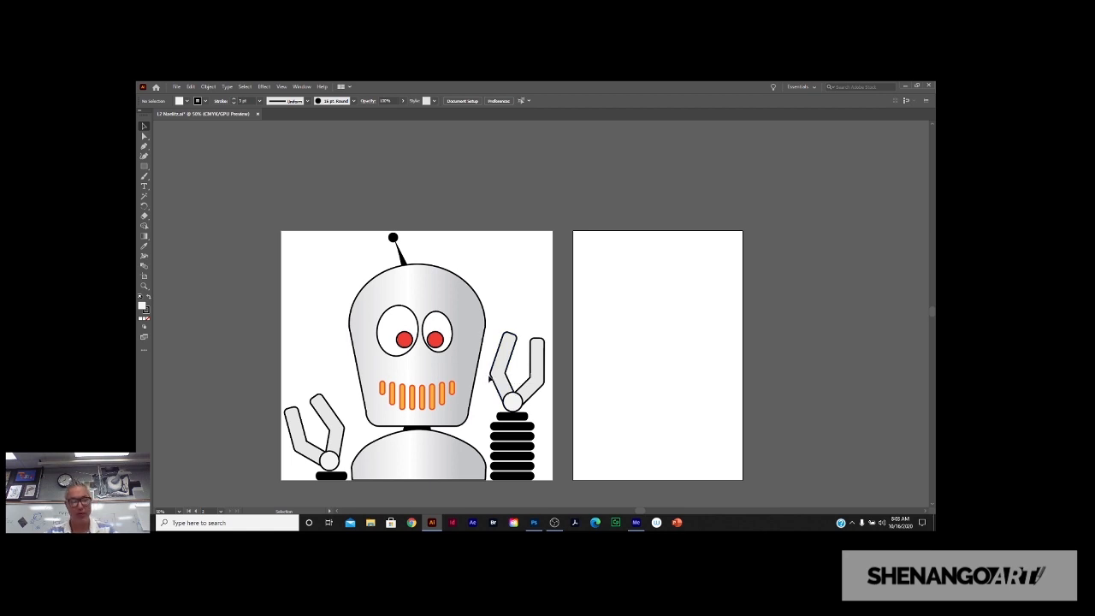
drag(446, 360, 488, 340)
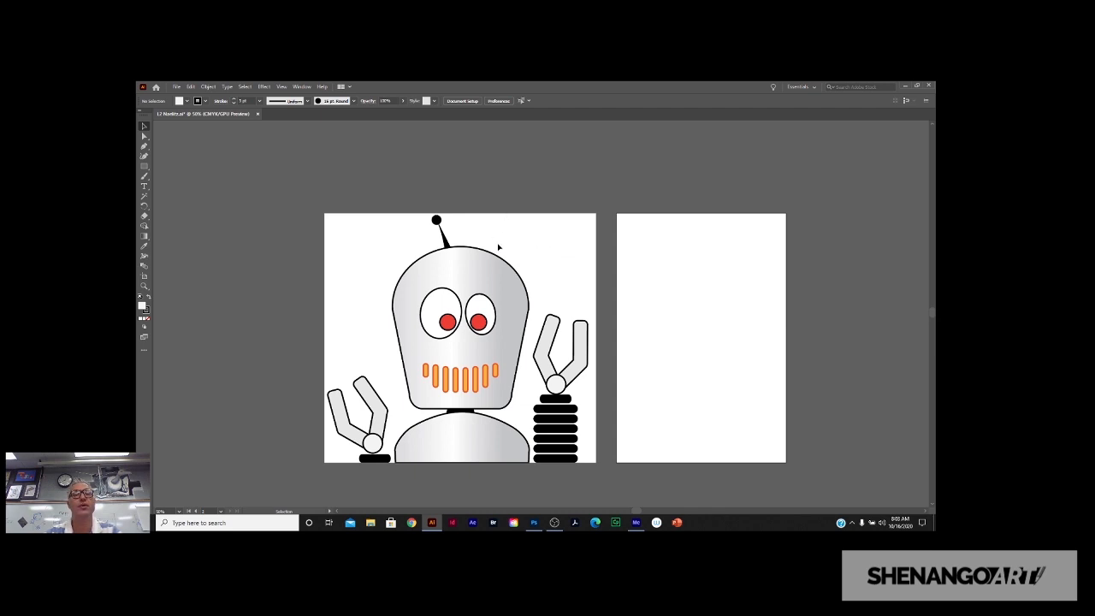
scroll(379, 367, up, 1)
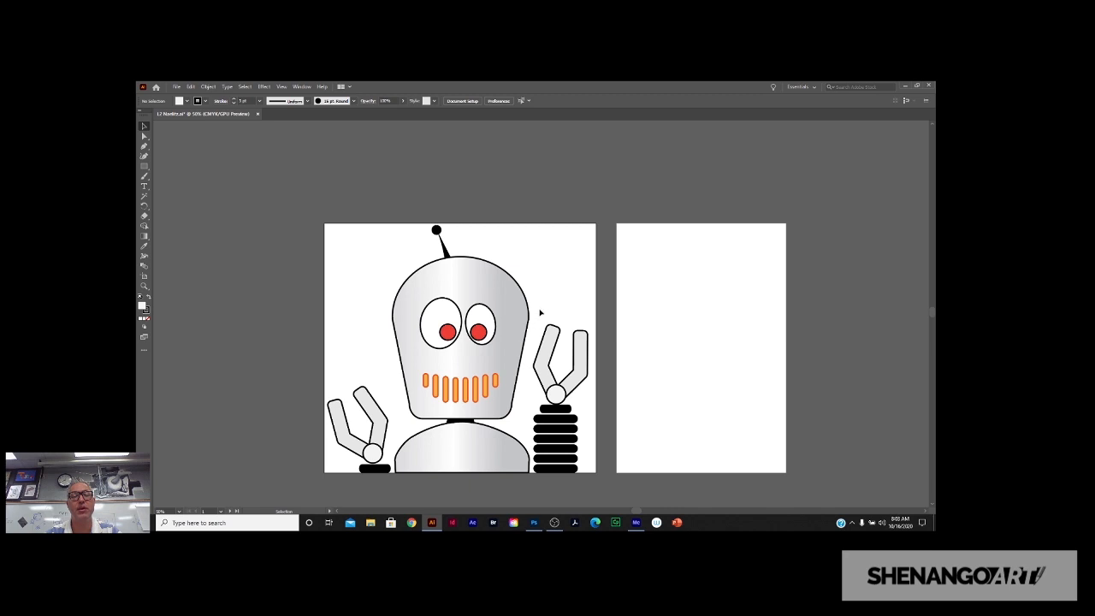
drag(540, 314, 574, 409)
drag(583, 458, 586, 474)
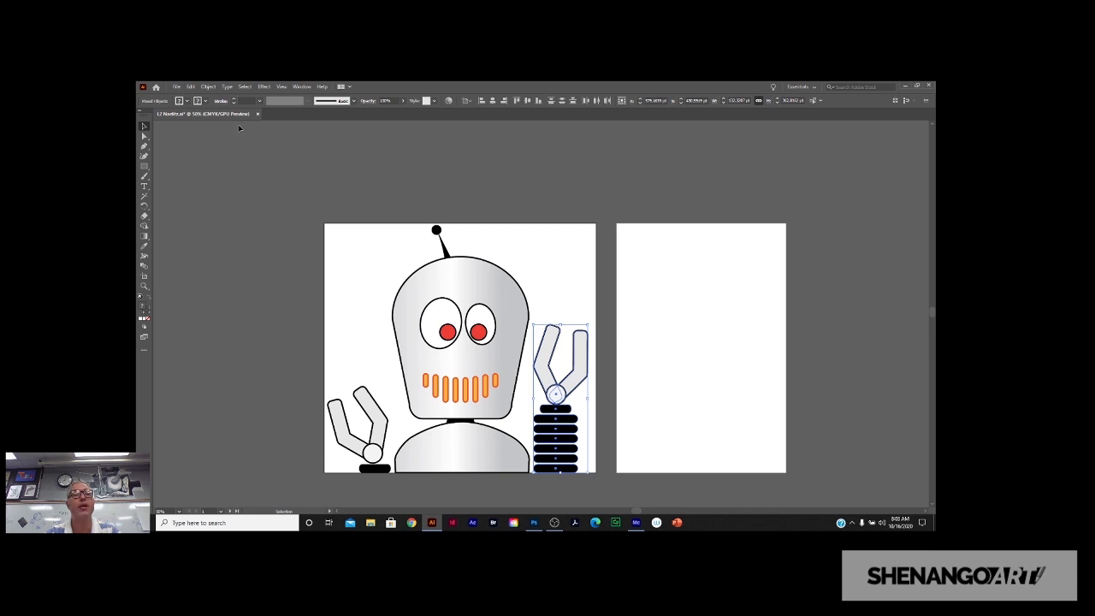
click(209, 87)
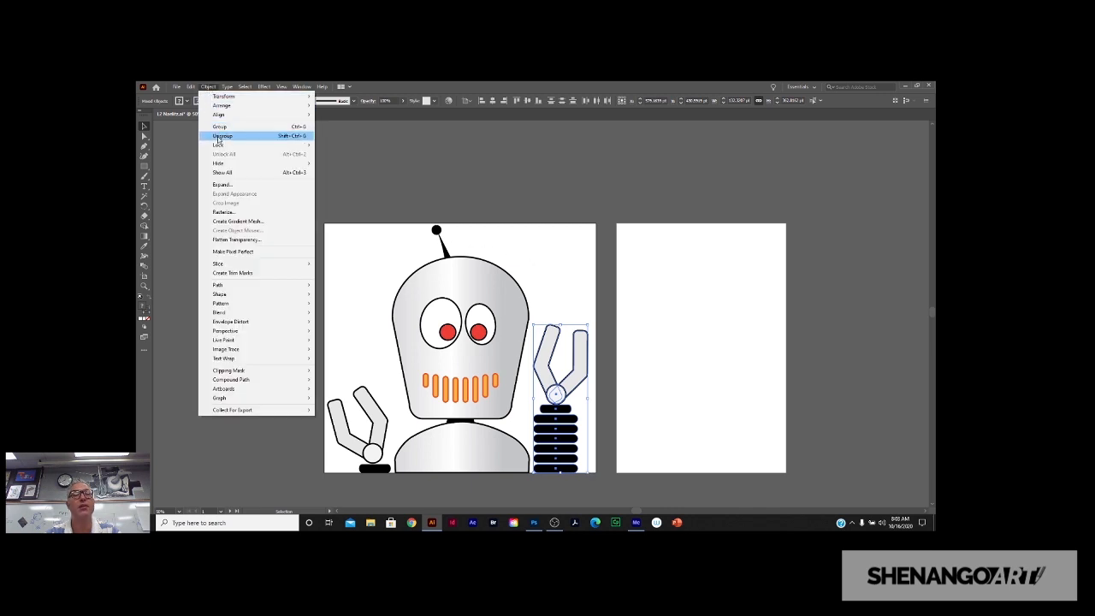
mouse_move(219, 145)
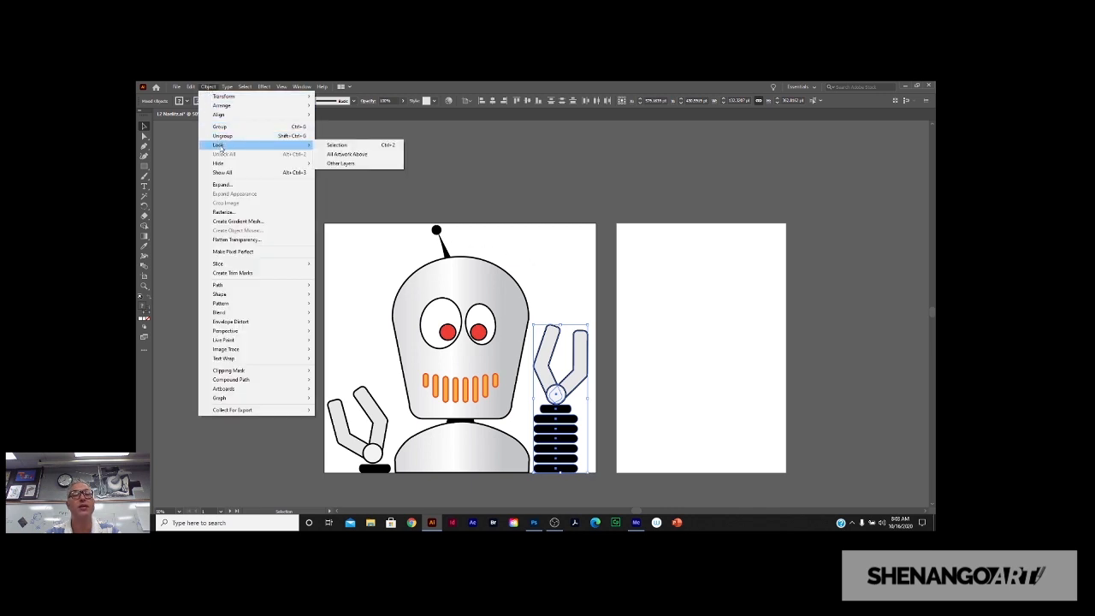
click(387, 146)
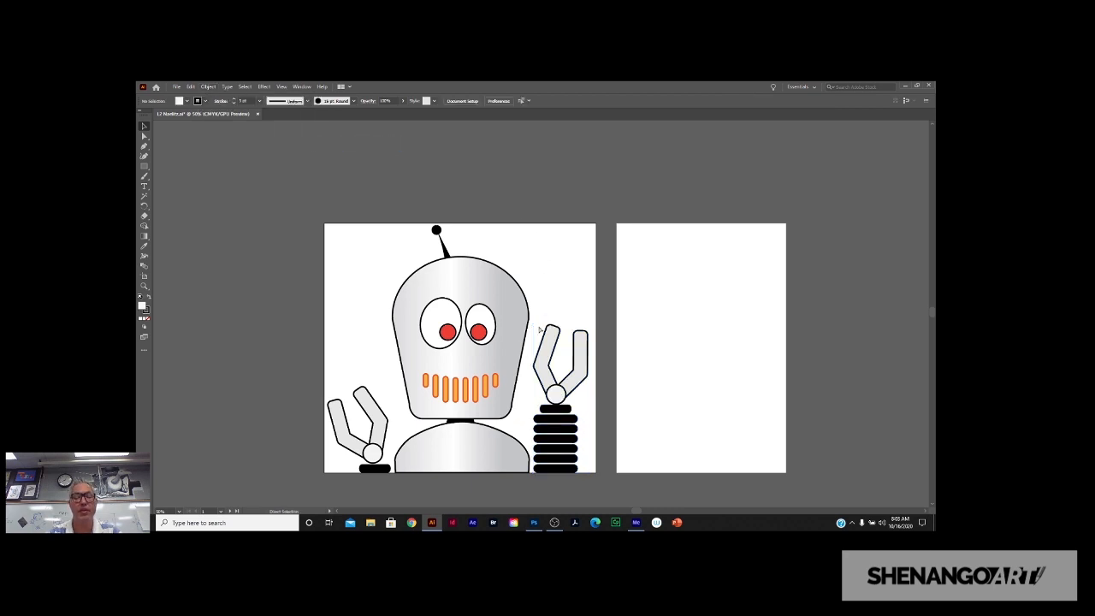
Draw a small circle about 26 pt across, centred inside the right claw's joint circle, and deselect it.
key(ctrl+plus)
key(ctrl+plus)
key(ctrl+plus)
drag(565, 459, 448, 184)
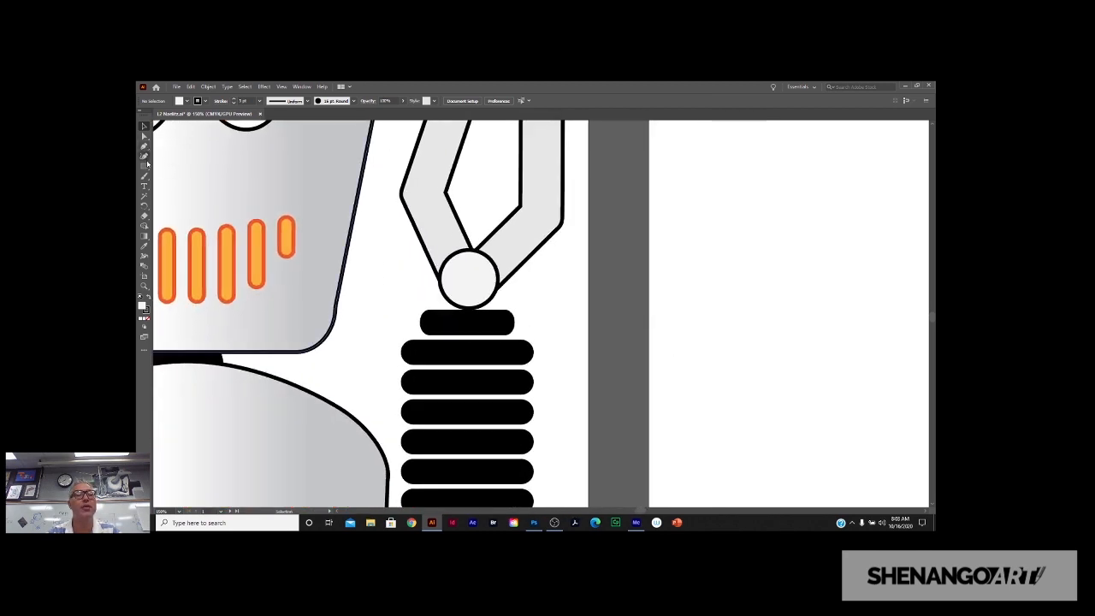
drag(146, 164, 184, 170)
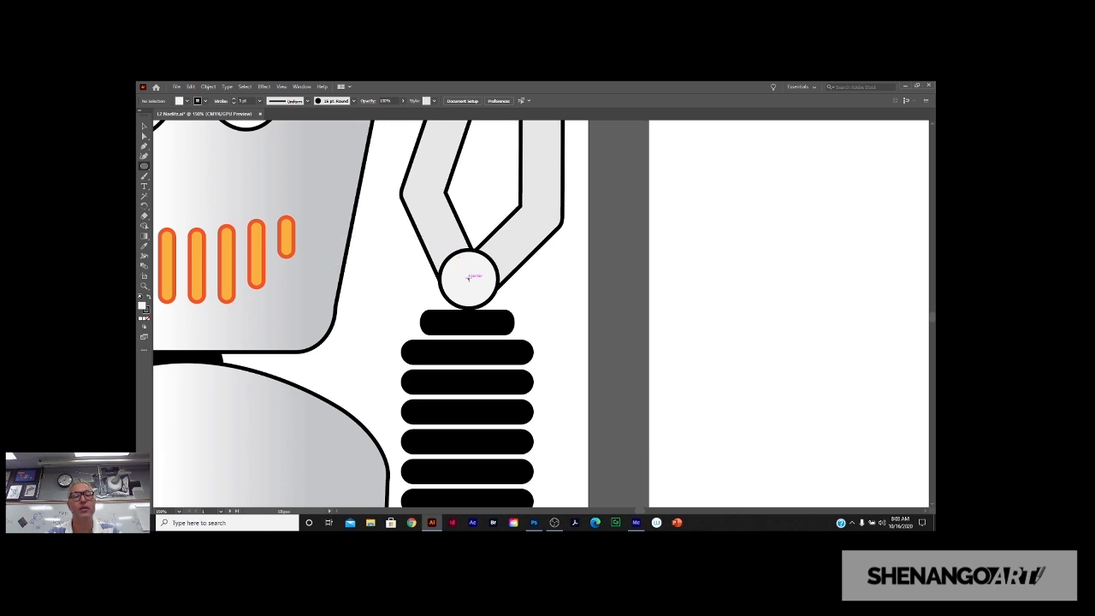
drag(469, 278, 482, 293)
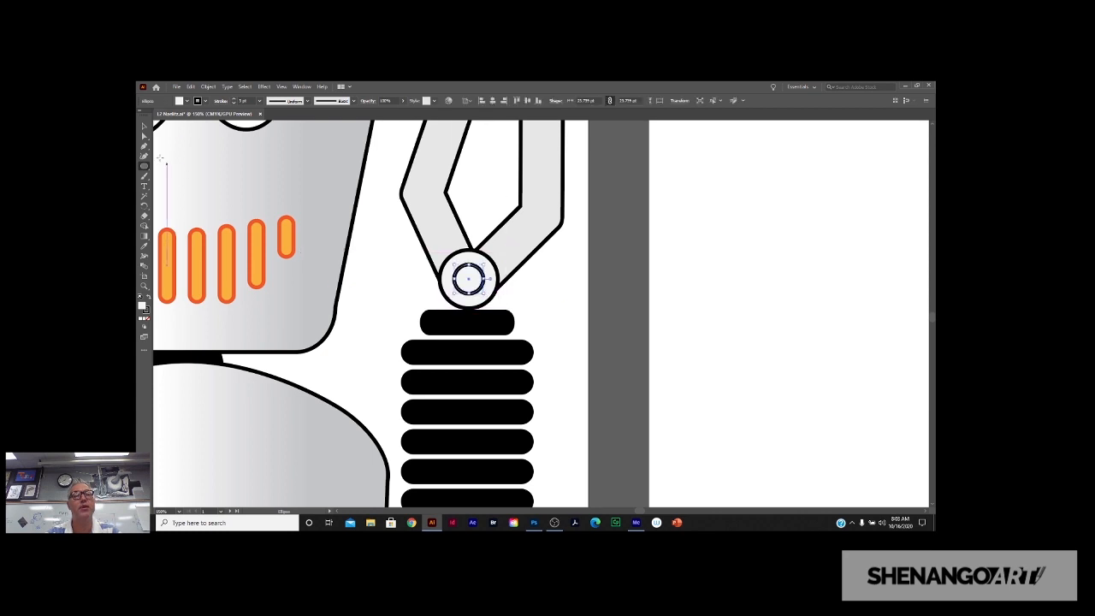
key(v)
click(553, 282)
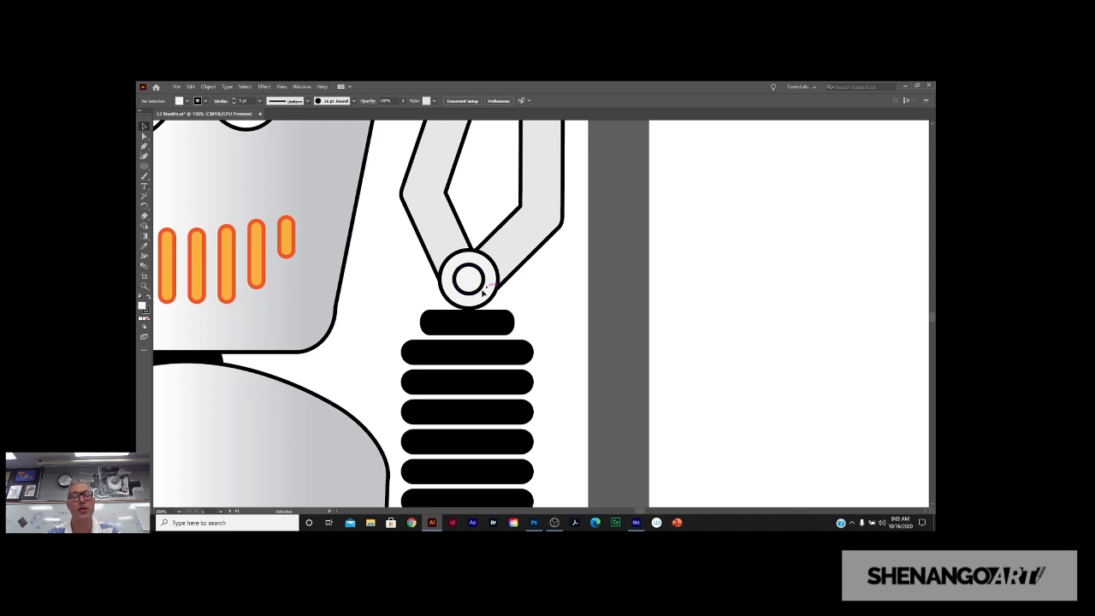
Display the whole robot artwork in Outline view.
drag(410, 306, 605, 345)
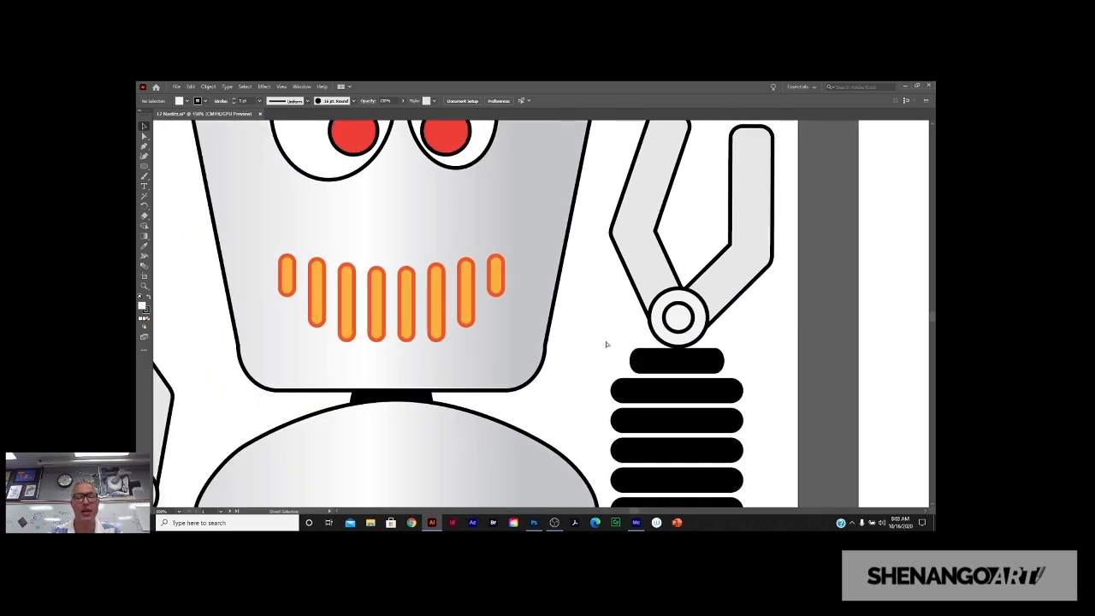
key(ctrl+minus)
key(ctrl+minus)
key(ctrl+minus)
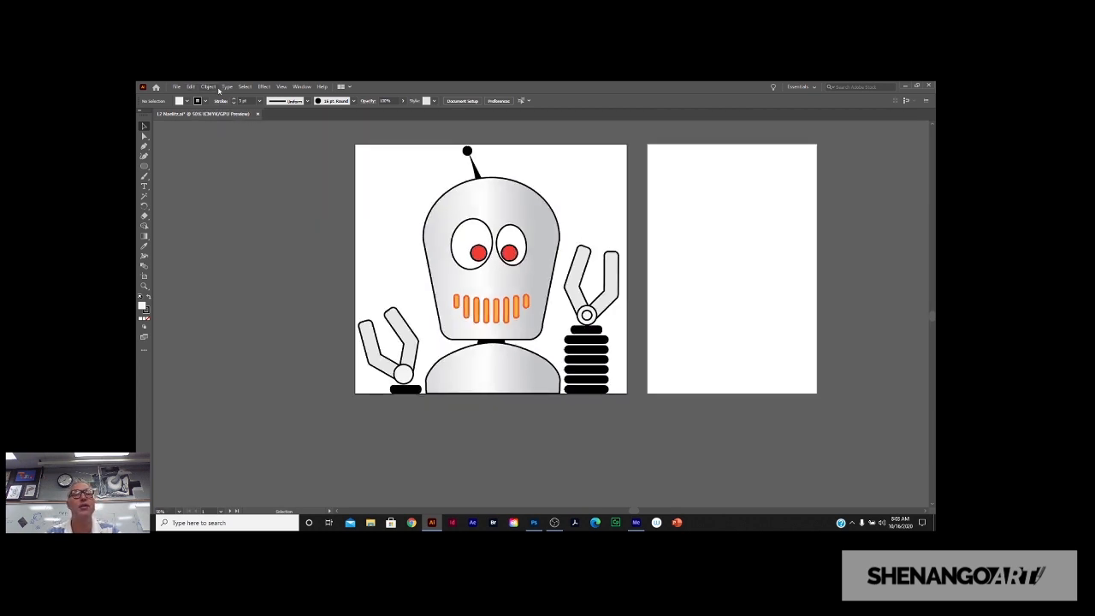
click(208, 86)
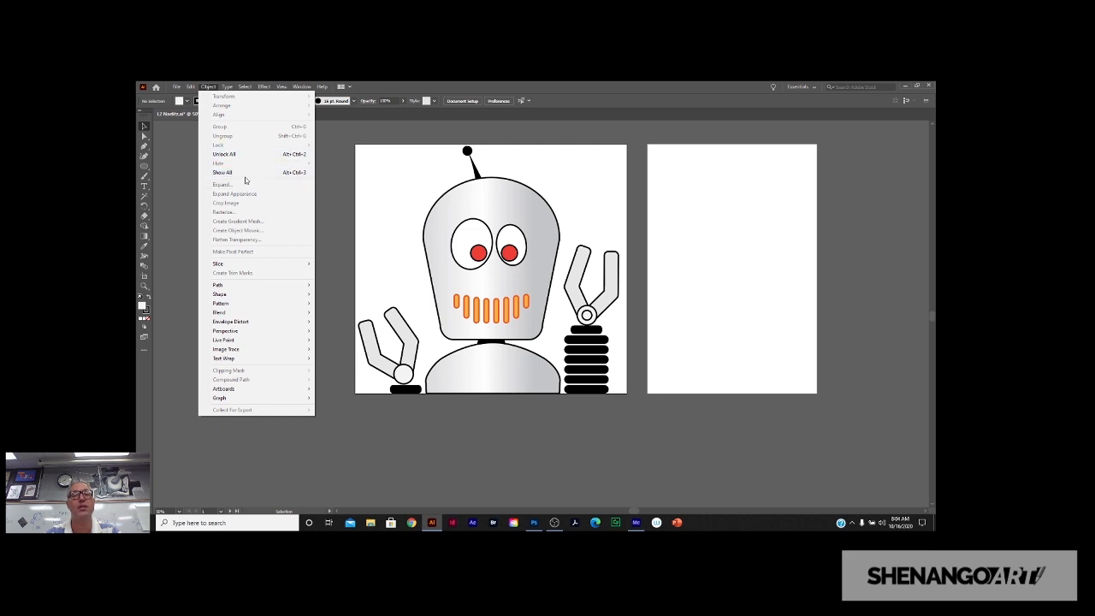
click(346, 178)
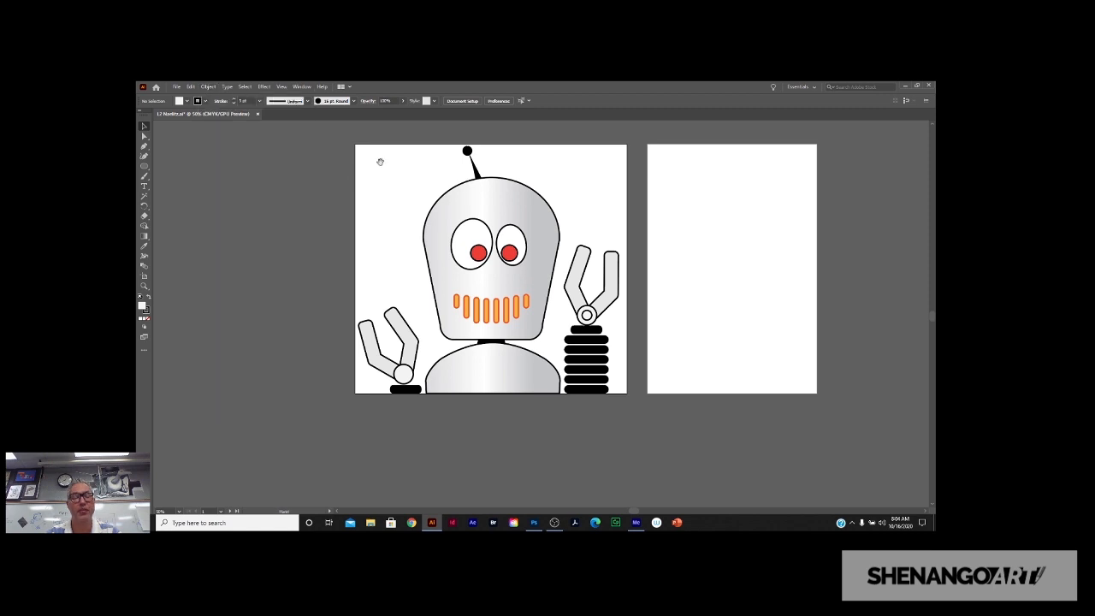
drag(380, 161, 321, 240)
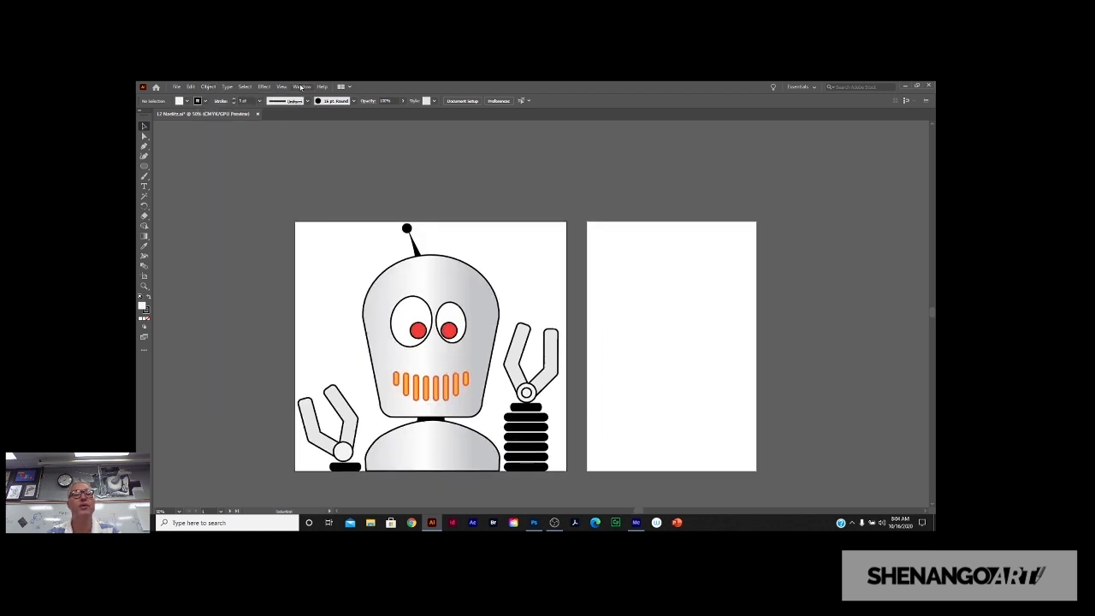
click(281, 86)
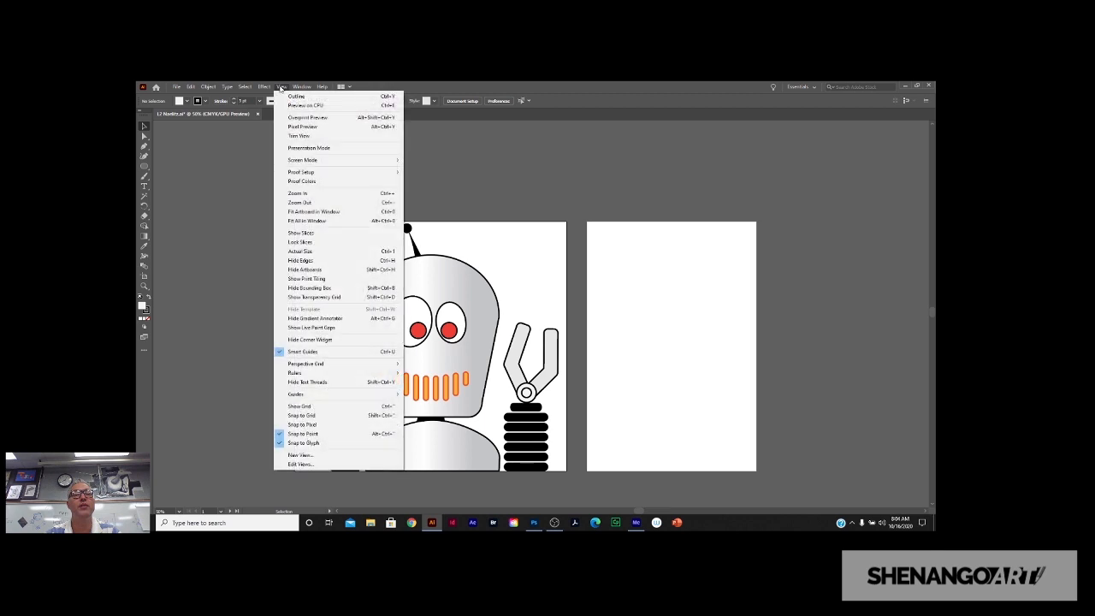
click(296, 95)
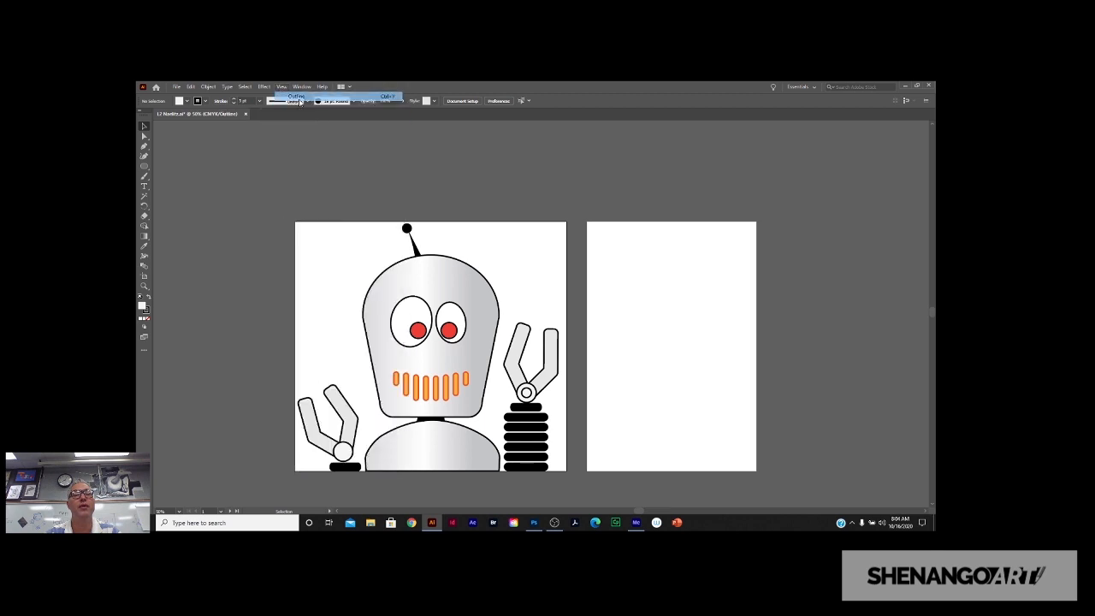
scroll(343, 143, down, 1)
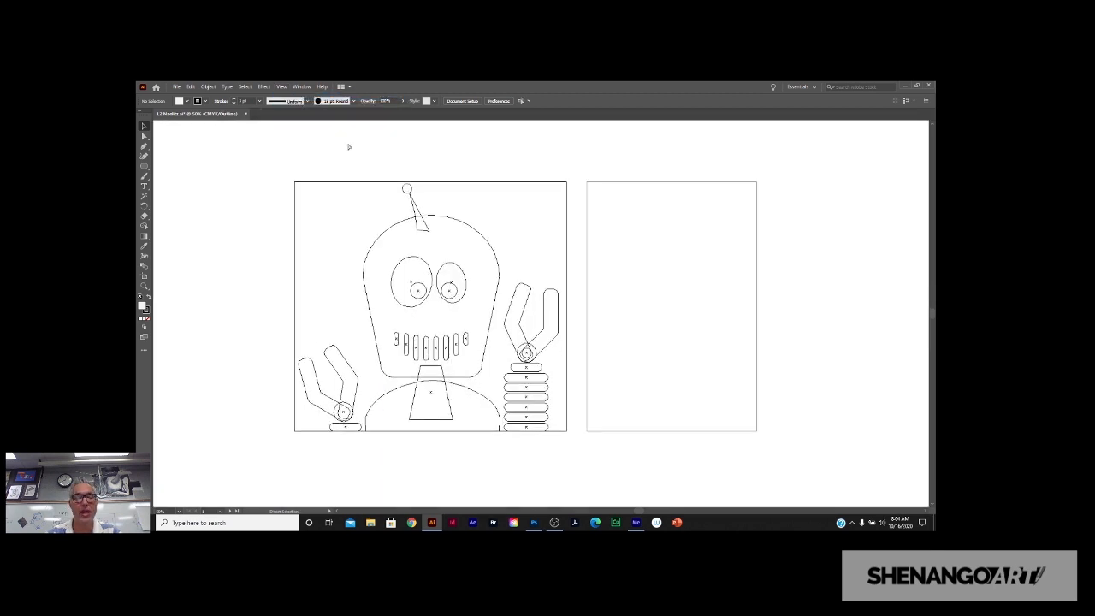
key(ctrl+plus)
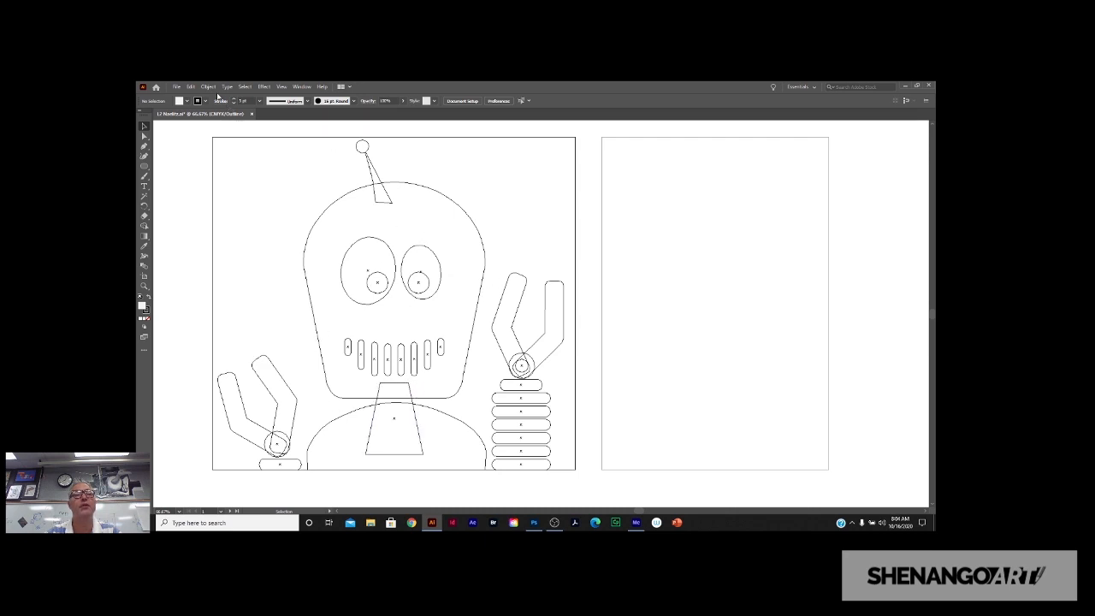
Show all hidden artwork, nudge the rounded visor around the eyes slightly up and right, and deselect it.
click(190, 87)
click(222, 173)
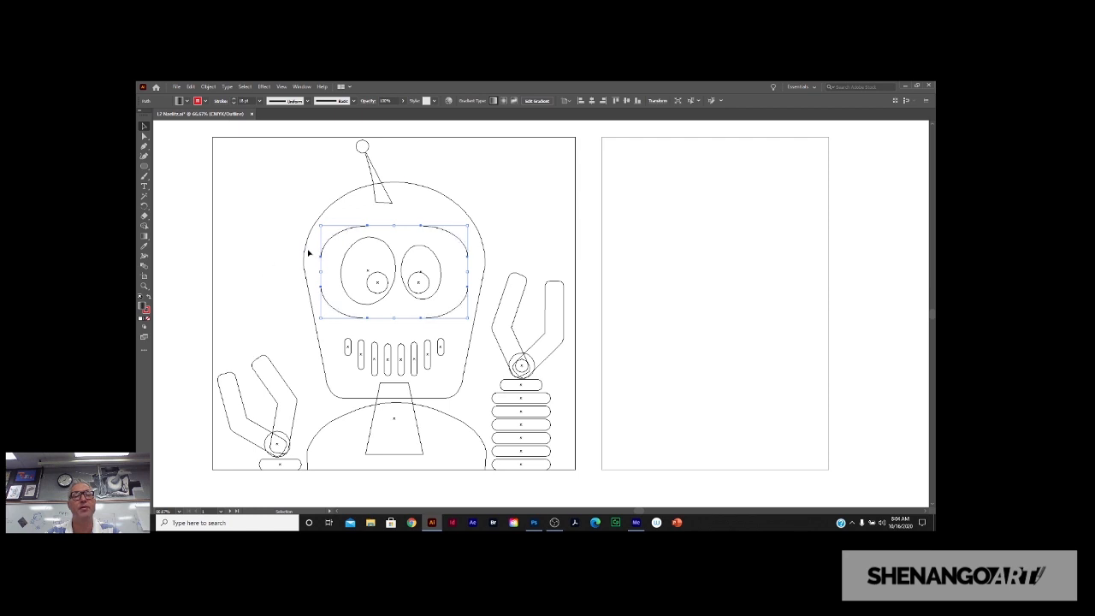
drag(325, 246, 326, 245)
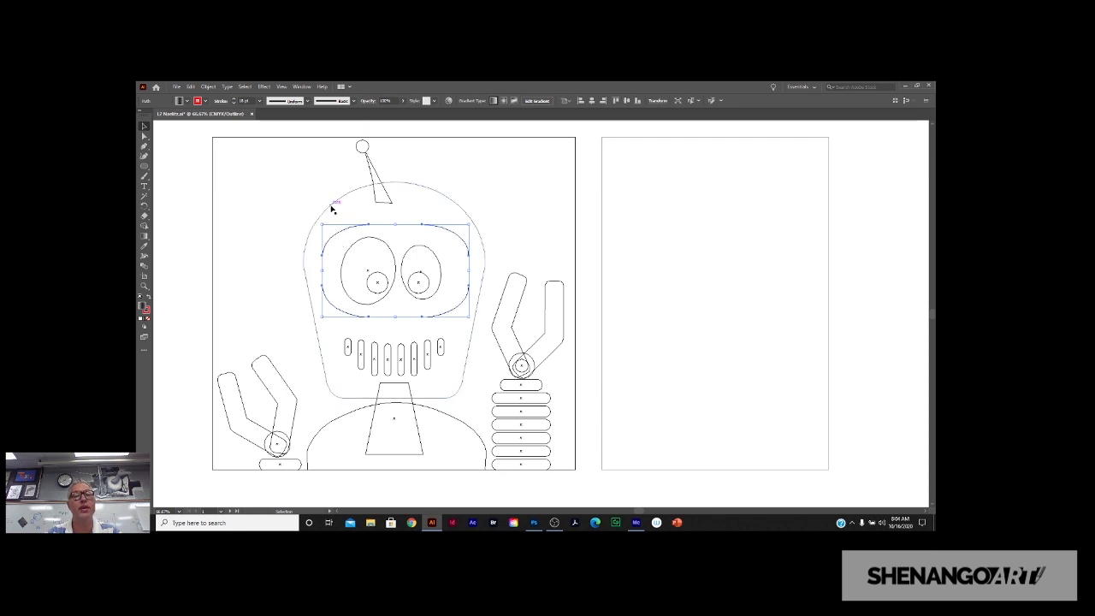
click(332, 209)
click(348, 215)
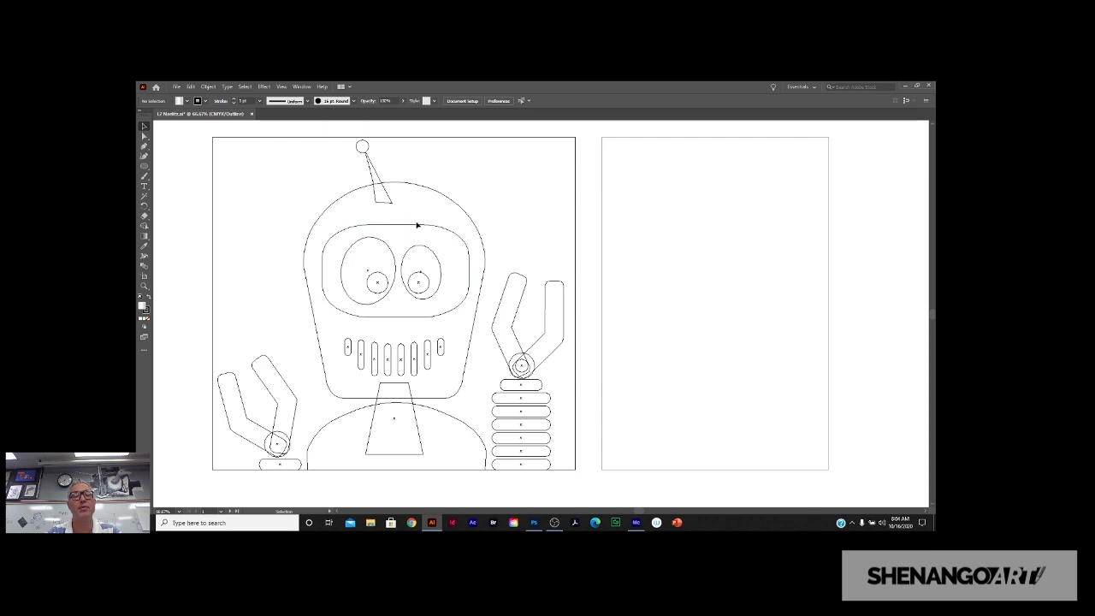
Display the artwork in Overprint Preview and select the red-framed visor over the eyes.
click(282, 87)
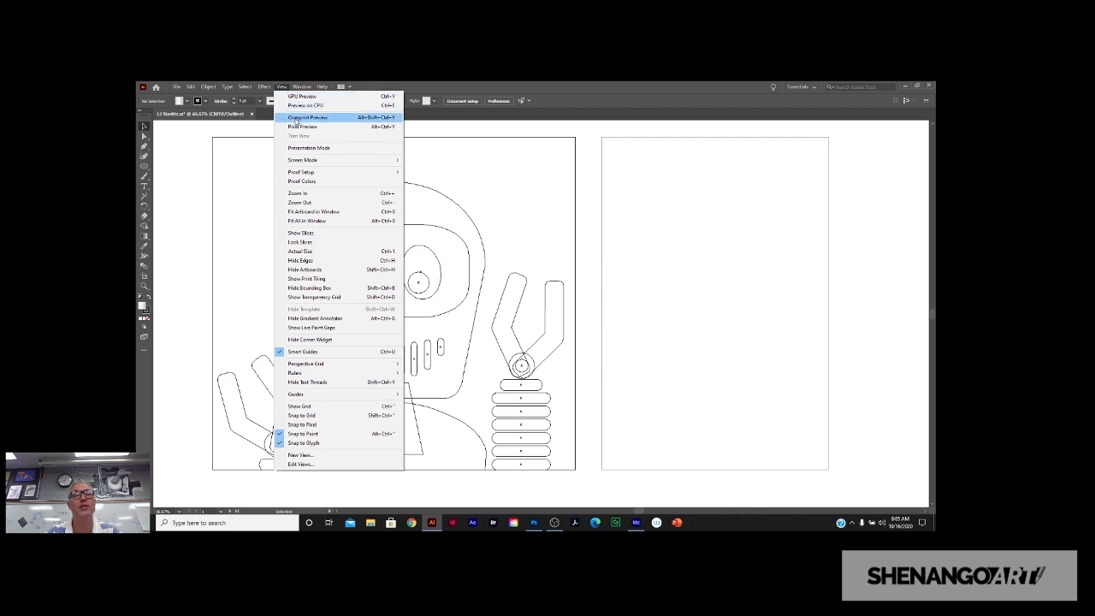
click(292, 120)
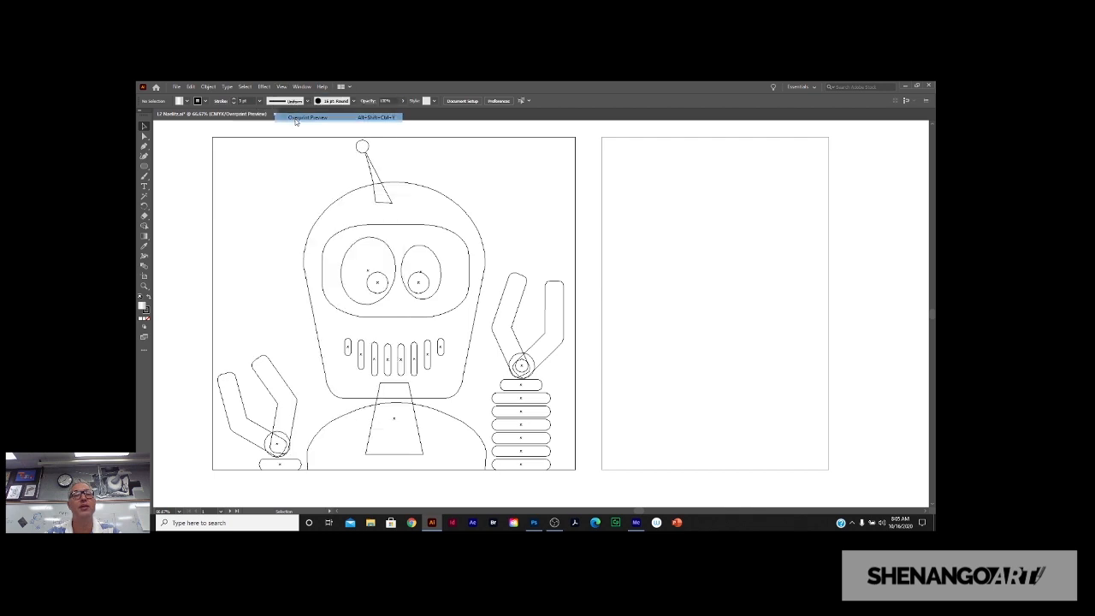
click(385, 231)
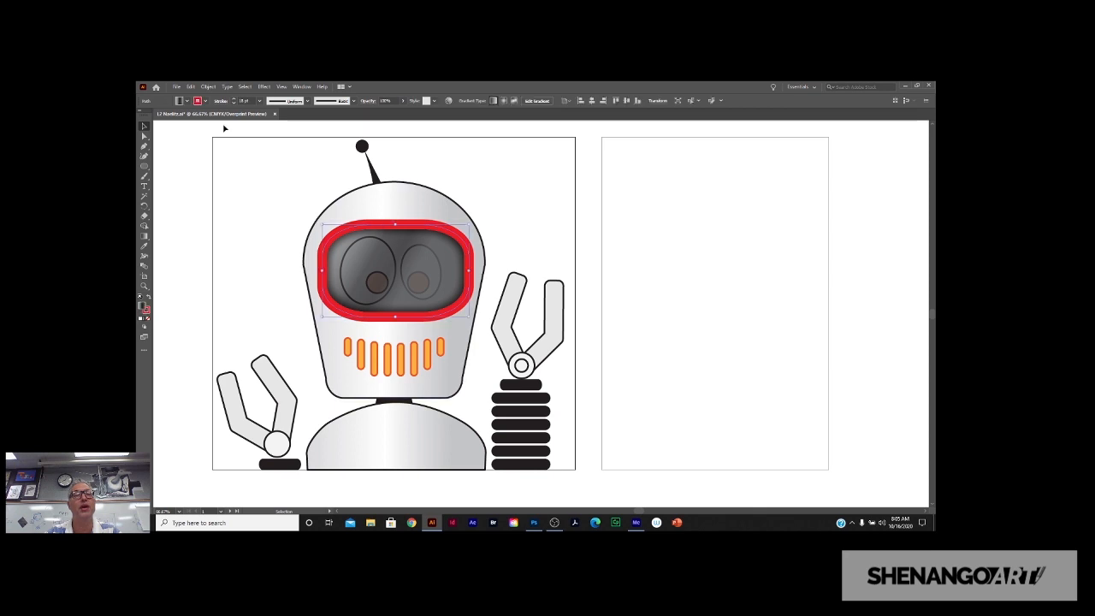
Hide the selected red-framed visor and show all hidden artwork again.
click(208, 86)
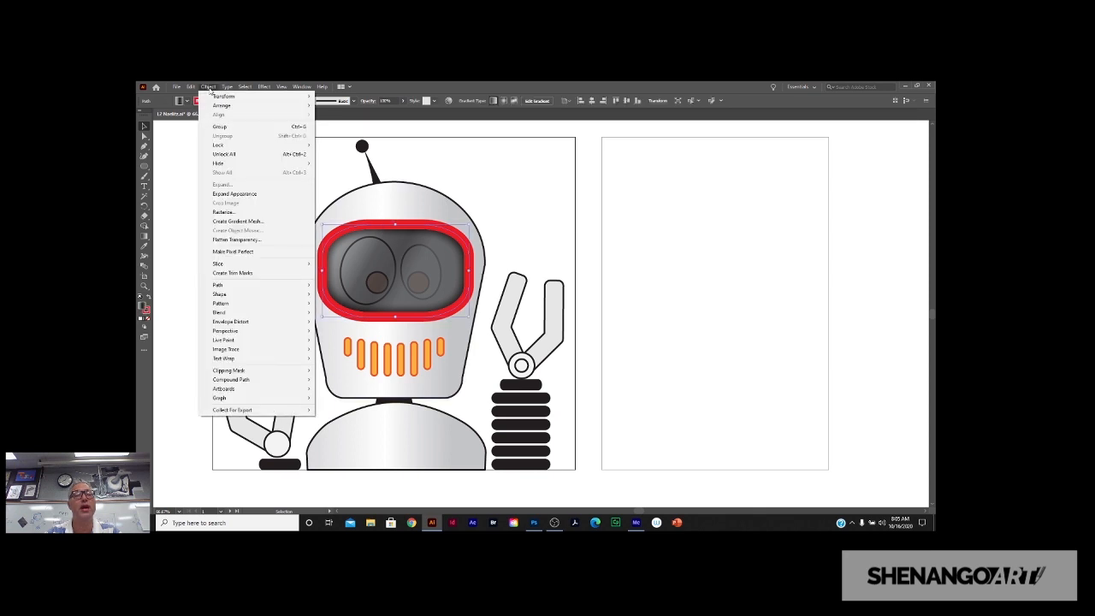
mouse_move(248, 162)
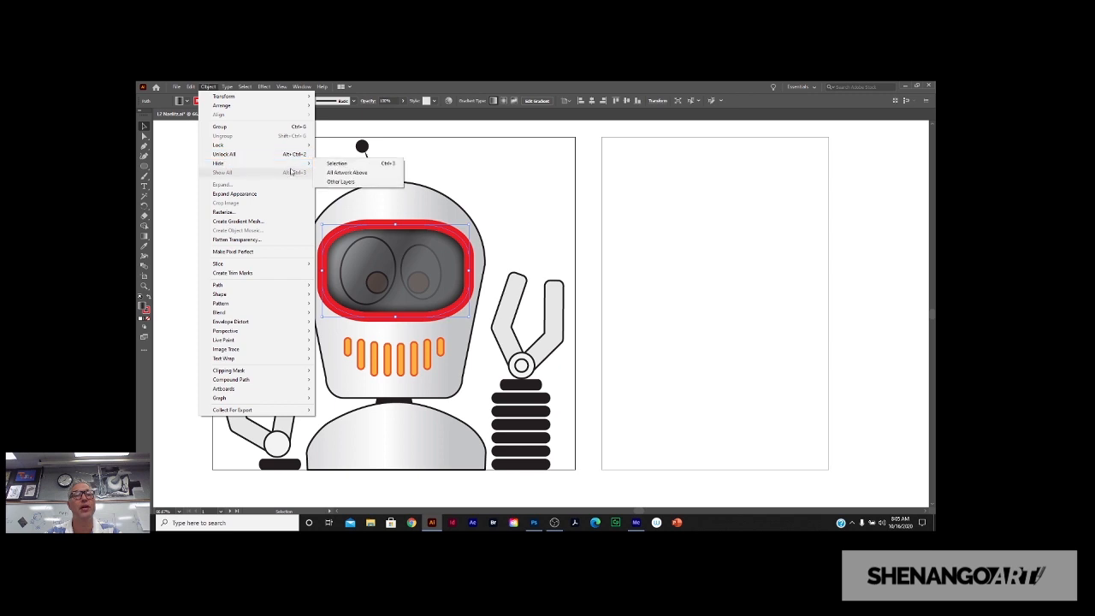
click(339, 173)
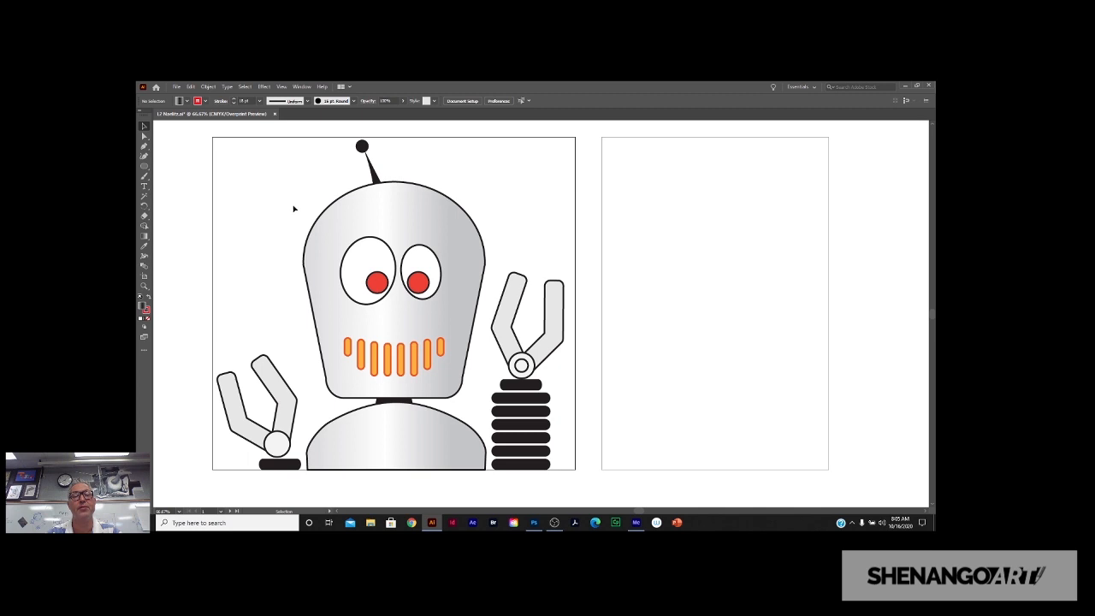
click(208, 86)
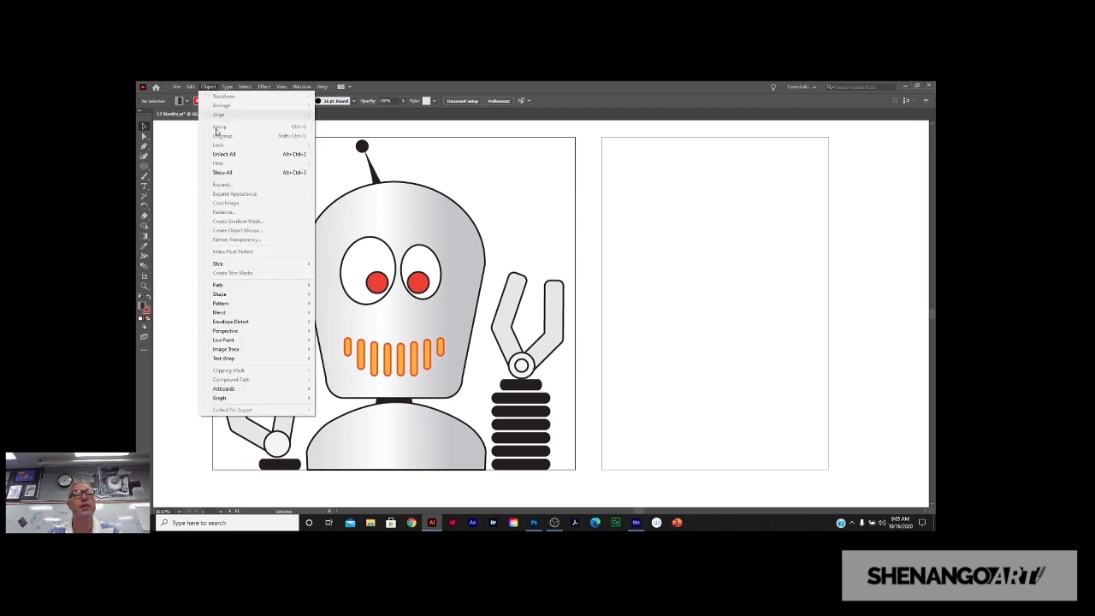
click(226, 173)
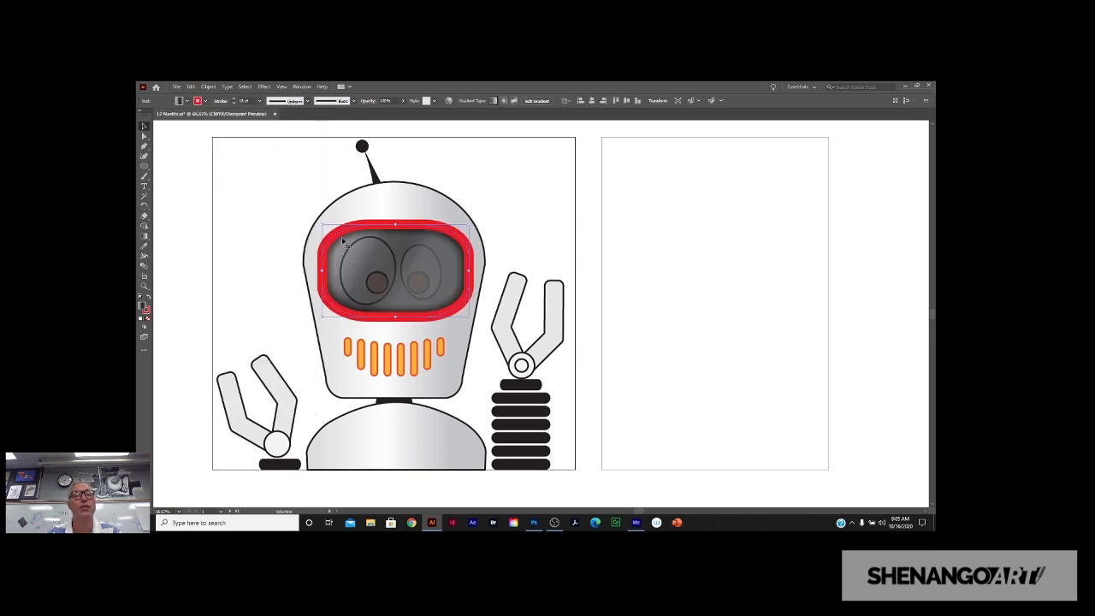
Bring up the transparency settings beside the artwork and isolate the red-framed visor over the eyes for editing.
click(402, 251)
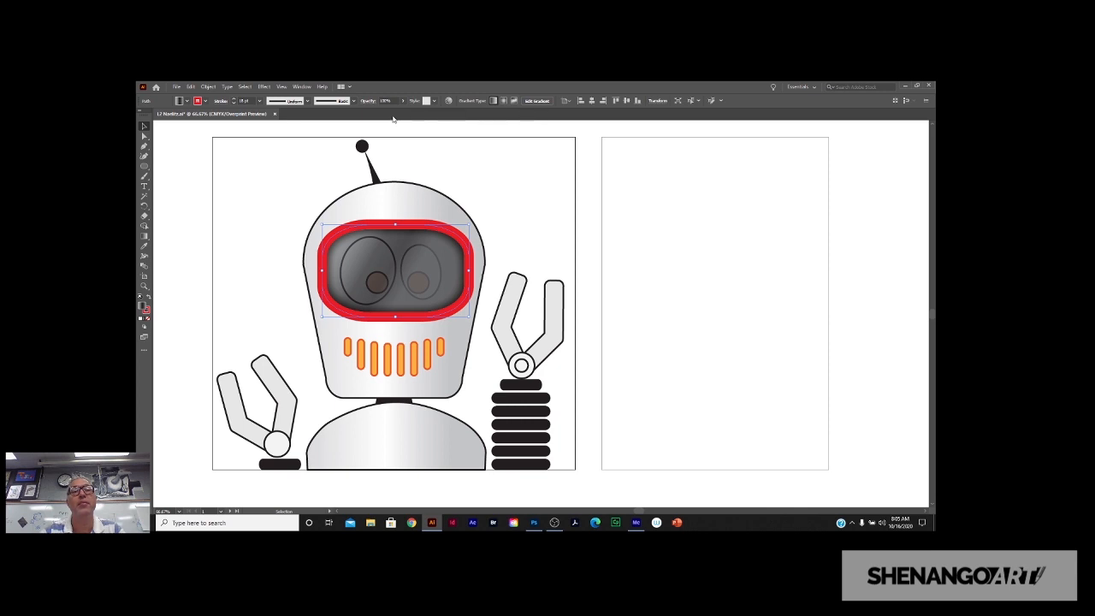
click(302, 87)
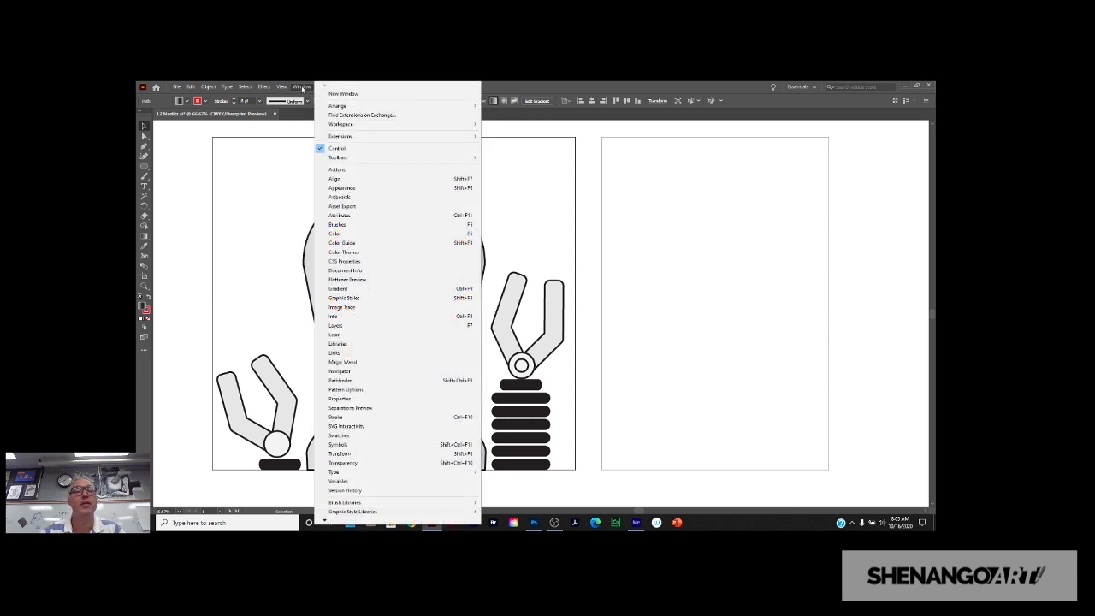
click(343, 463)
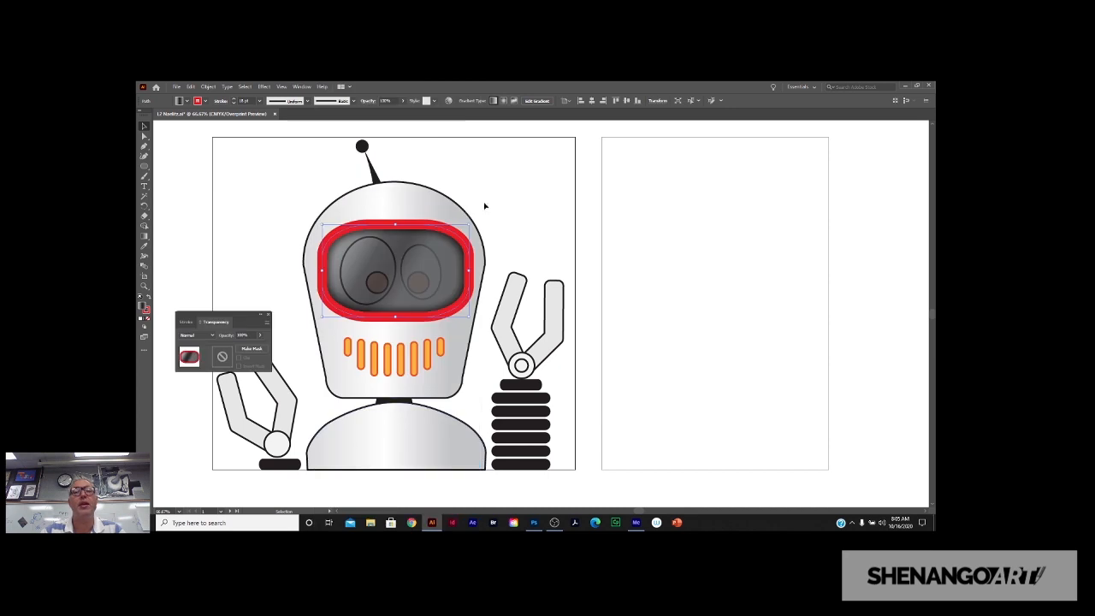
mouse_move(248, 311)
mouse_down()
mouse_move(786, 111)
mouse_move(753, 171)
mouse_move(786, 172)
mouse_up()
click(770, 160)
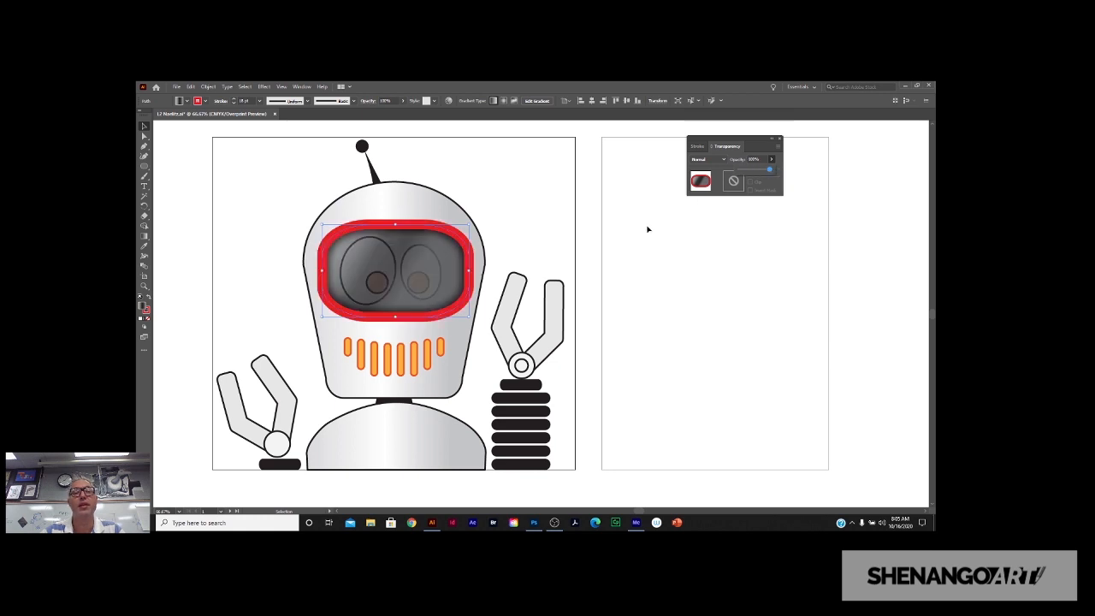
double_click(448, 274)
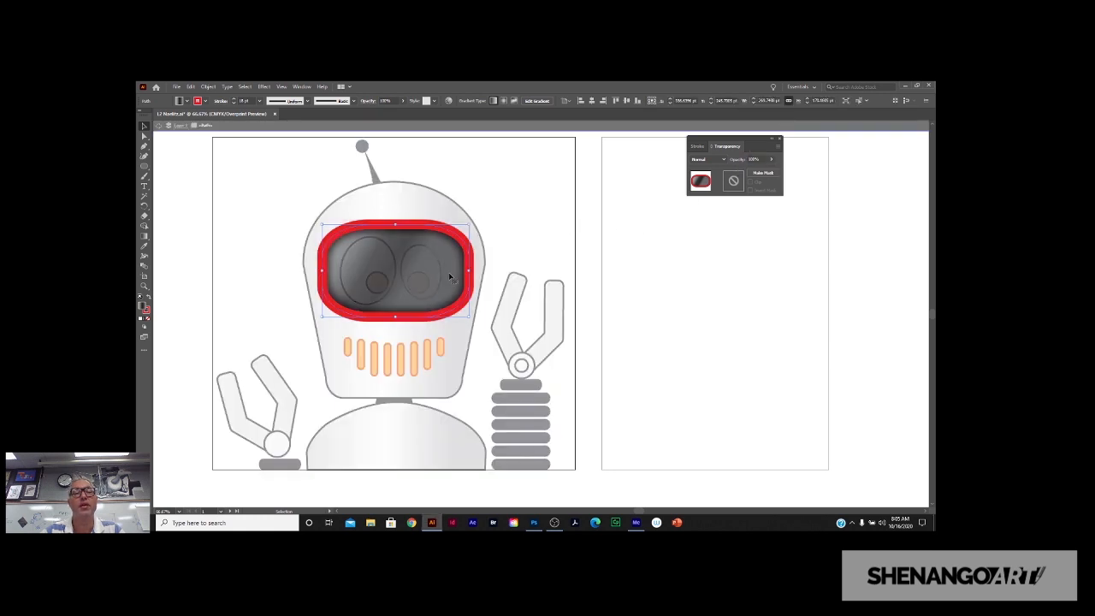
click(540, 229)
click(452, 260)
Show the isolated visor's appearance attributes beside the artwork and target its gradient fill.
click(301, 86)
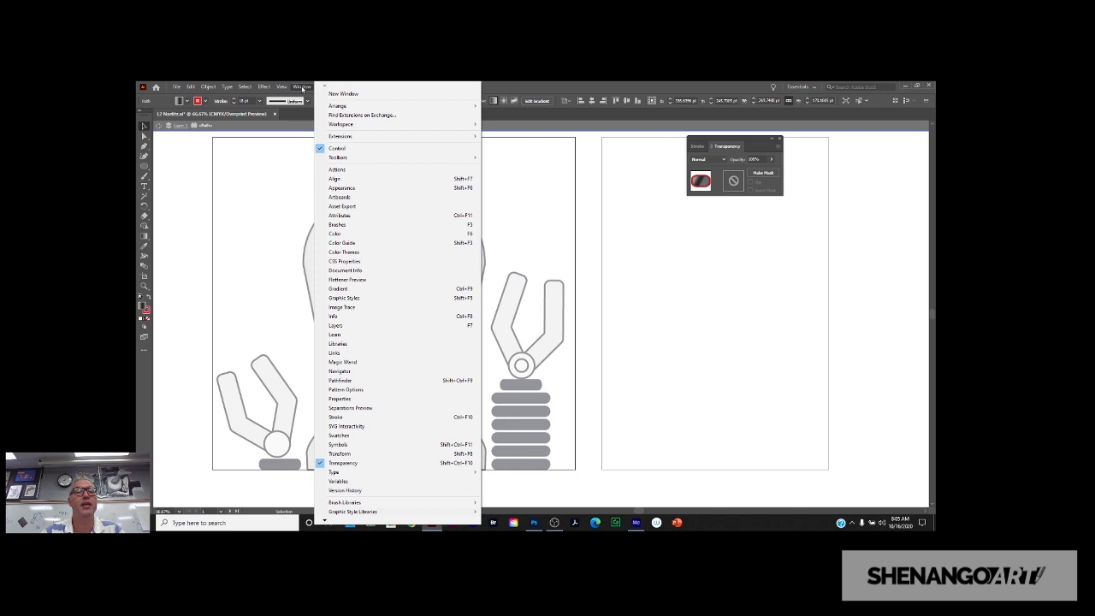
click(350, 188)
drag(476, 221, 677, 241)
click(709, 278)
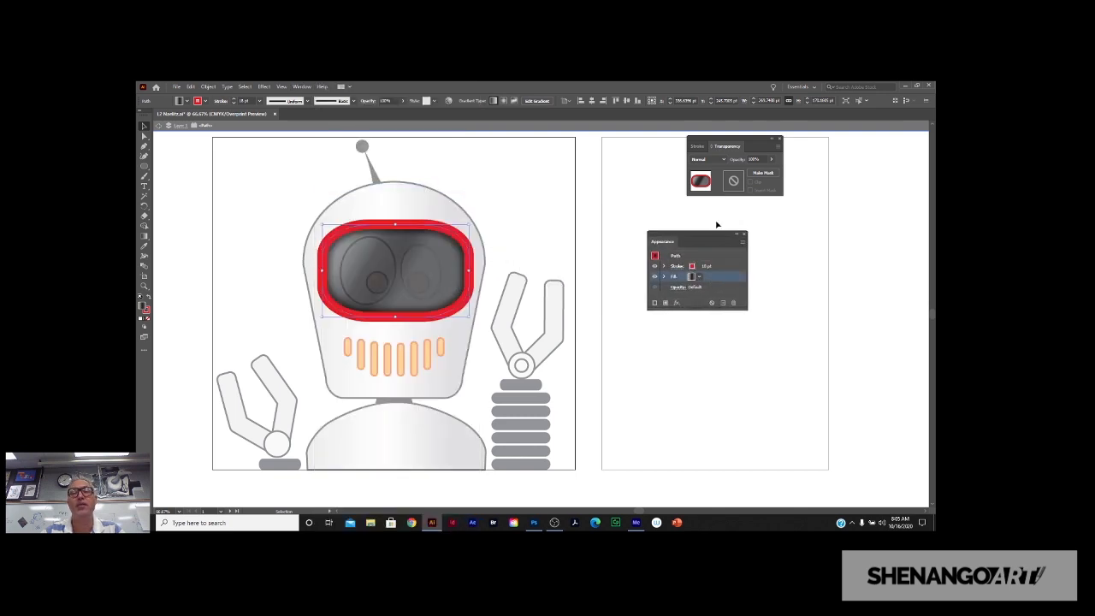
Lower the visor's opacity to about 62% and leave isolation mode.
click(772, 159)
drag(770, 171, 758, 170)
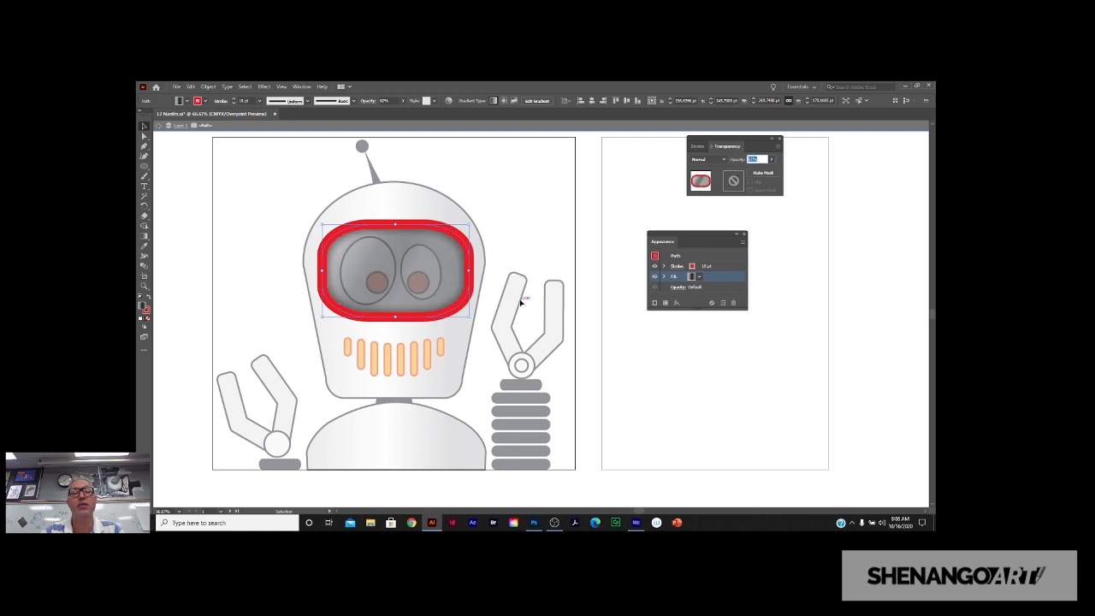
click(555, 251)
click(159, 126)
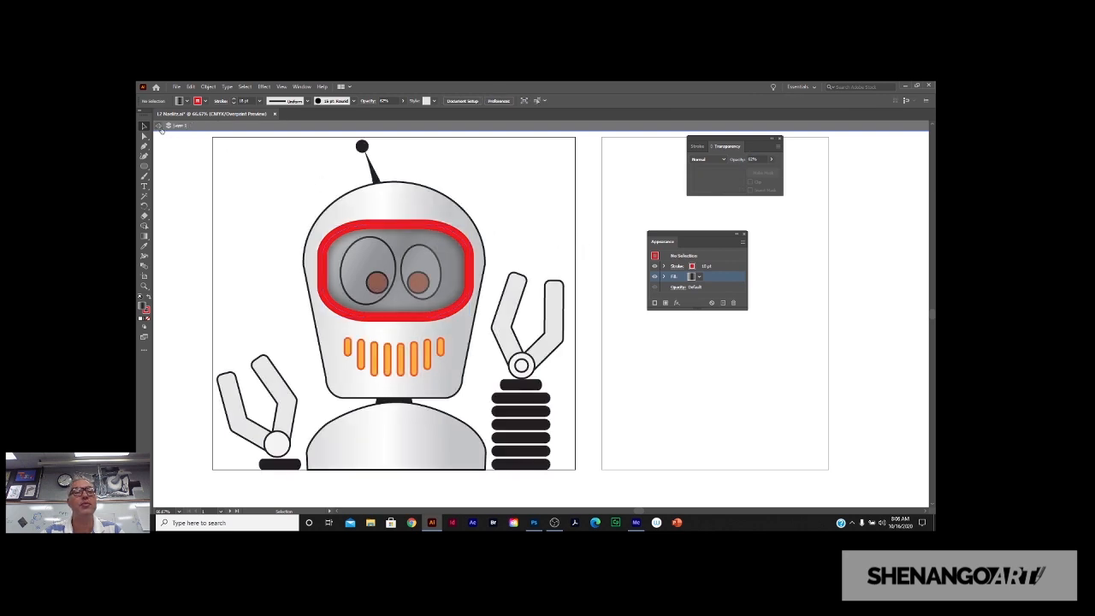
Select the robot's head and body shapes together and bring up their gradient settings beside the head.
scroll(412, 273, down, 1)
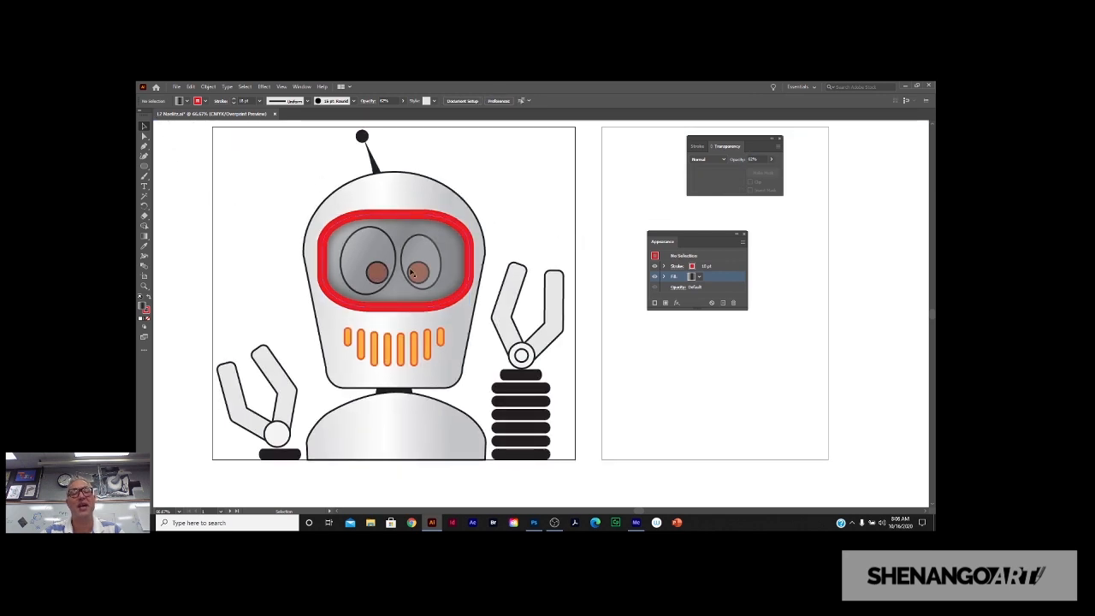
scroll(283, 262, down, 2)
scroll(290, 255, up, 1)
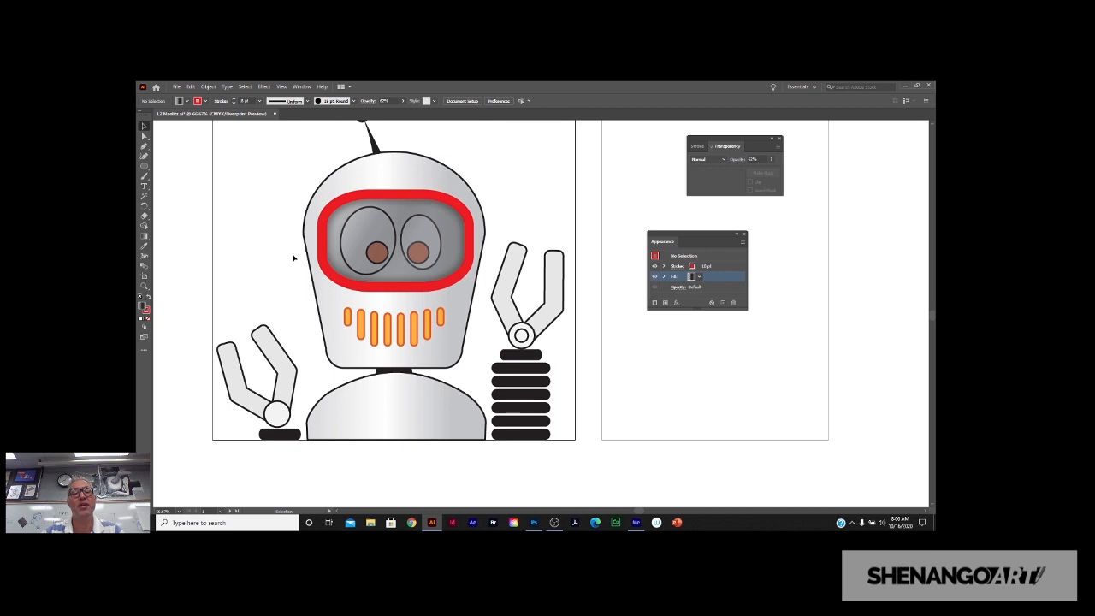
scroll(285, 243, up, 1)
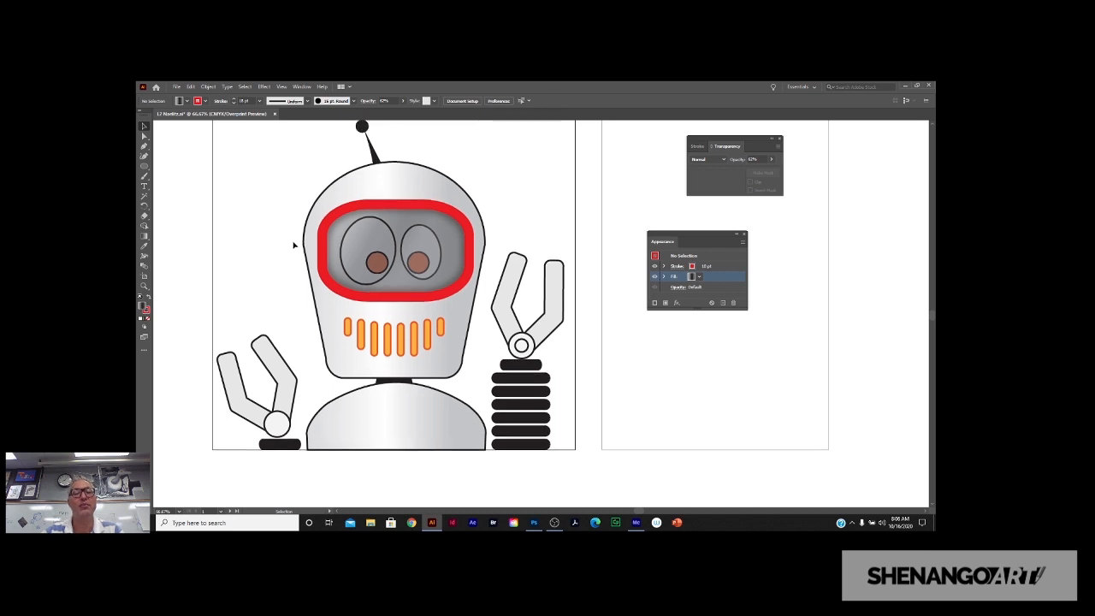
click(358, 188)
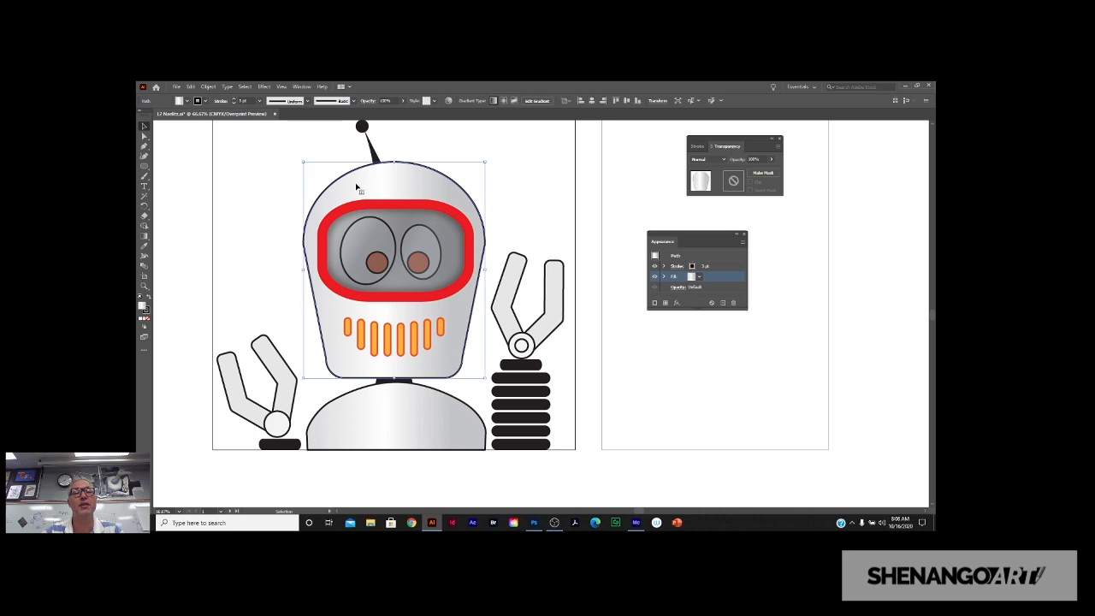
shift+click(377, 412)
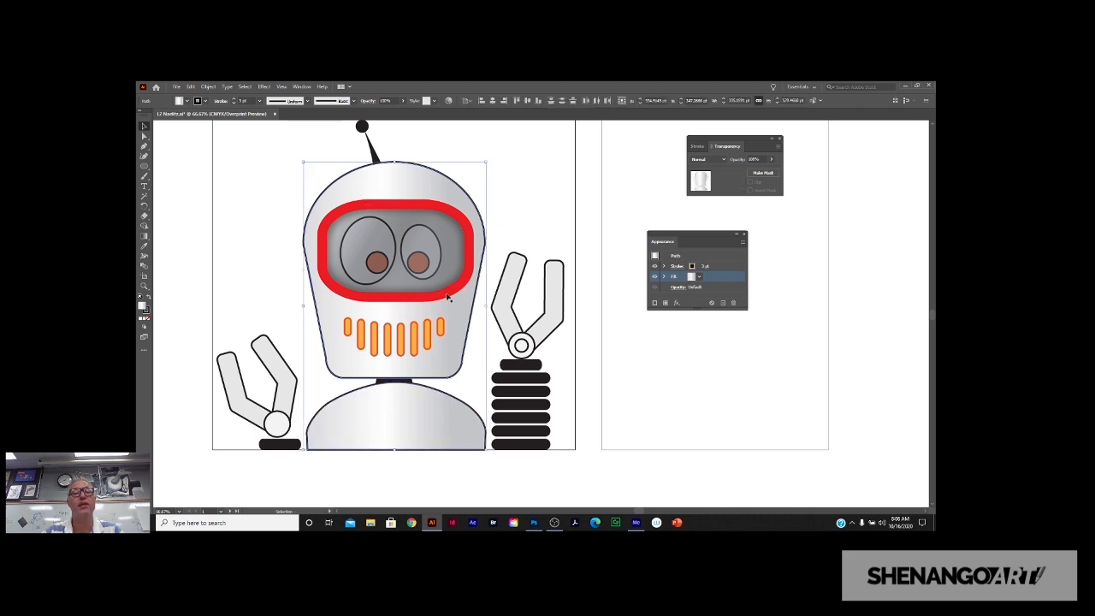
scroll(377, 136, up, 1)
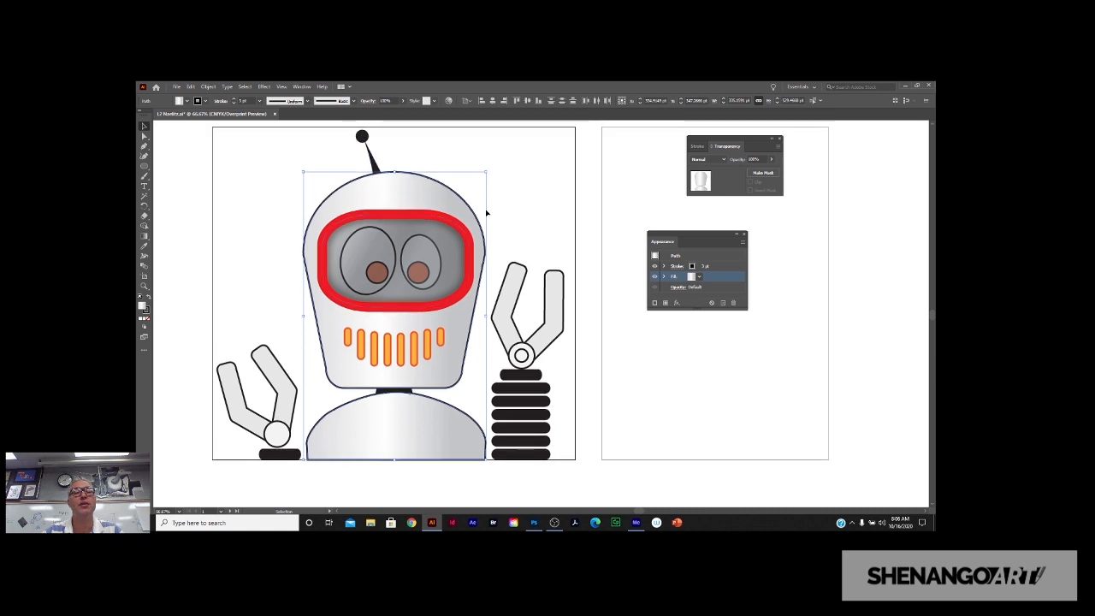
click(302, 87)
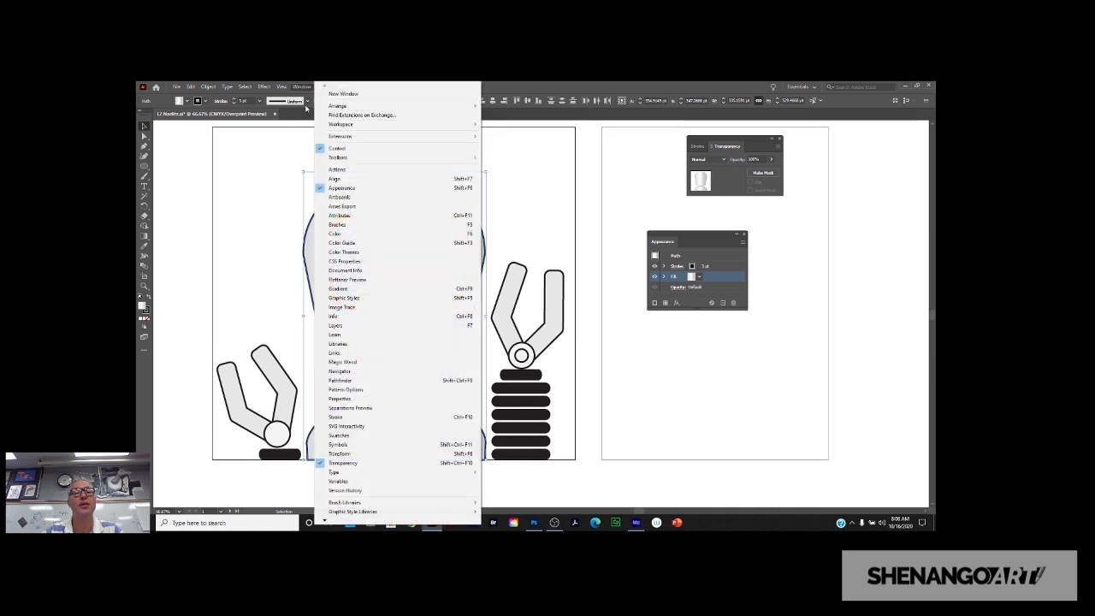
click(355, 291)
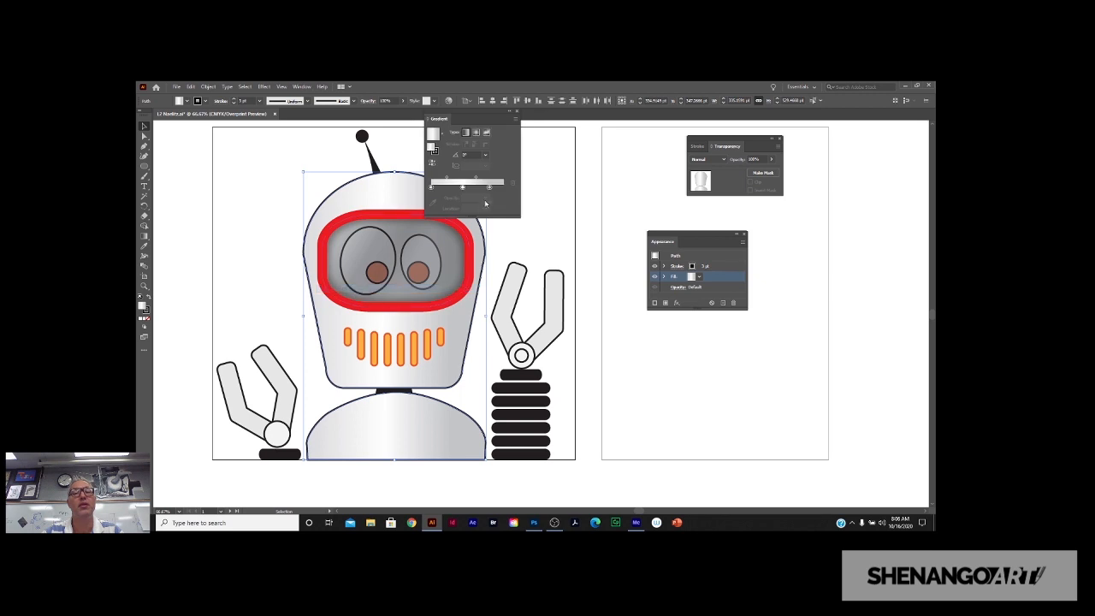
drag(477, 111, 255, 172)
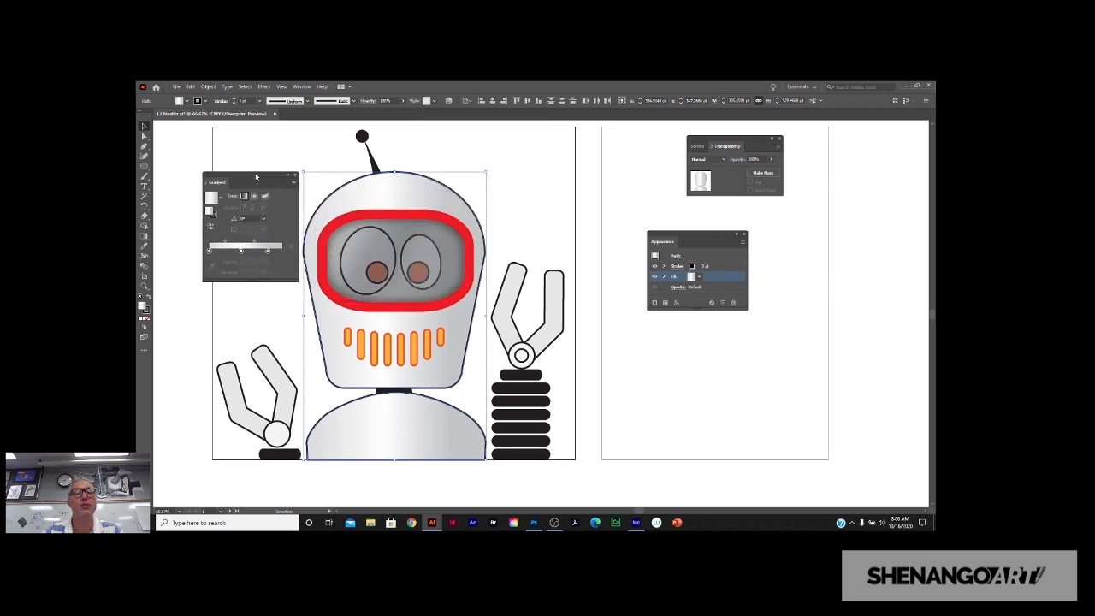
Try pink for both end stops of the head and body gradient, keeping the white middle stop.
double_click(267, 253)
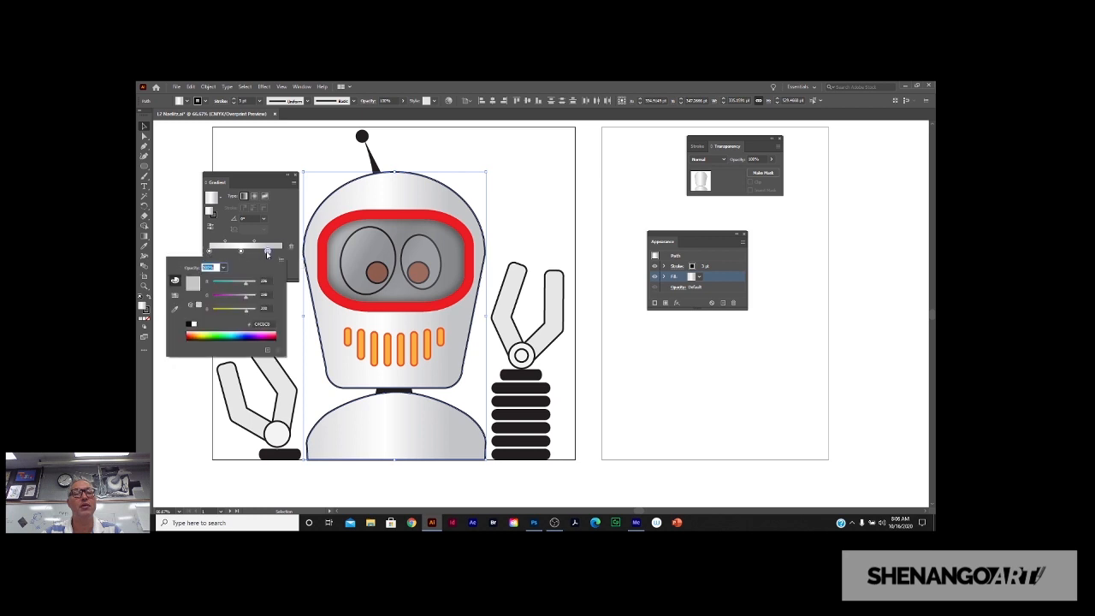
click(273, 329)
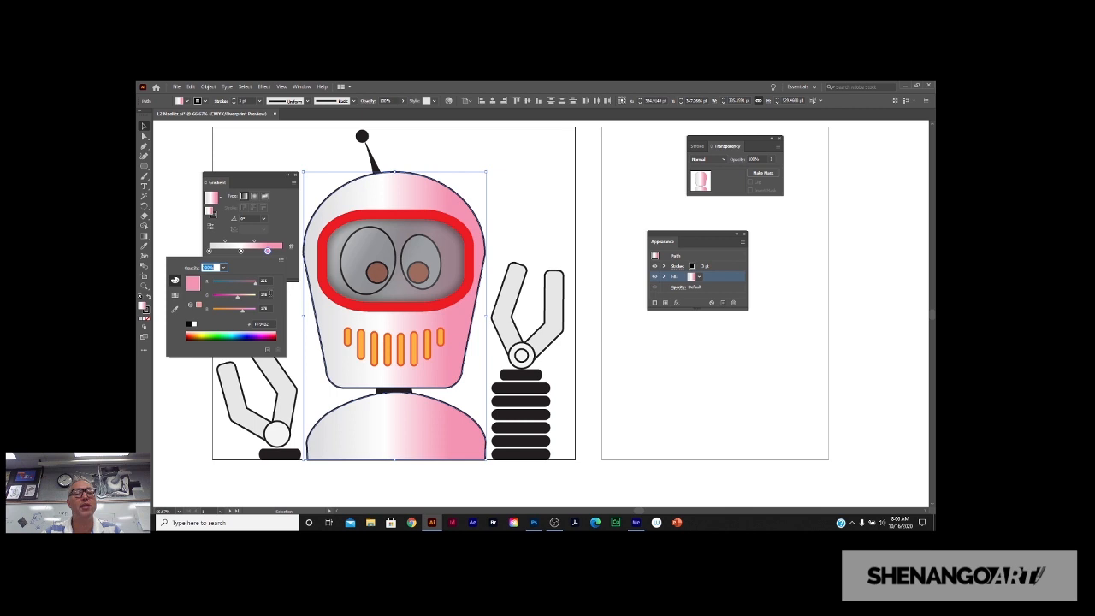
click(209, 252)
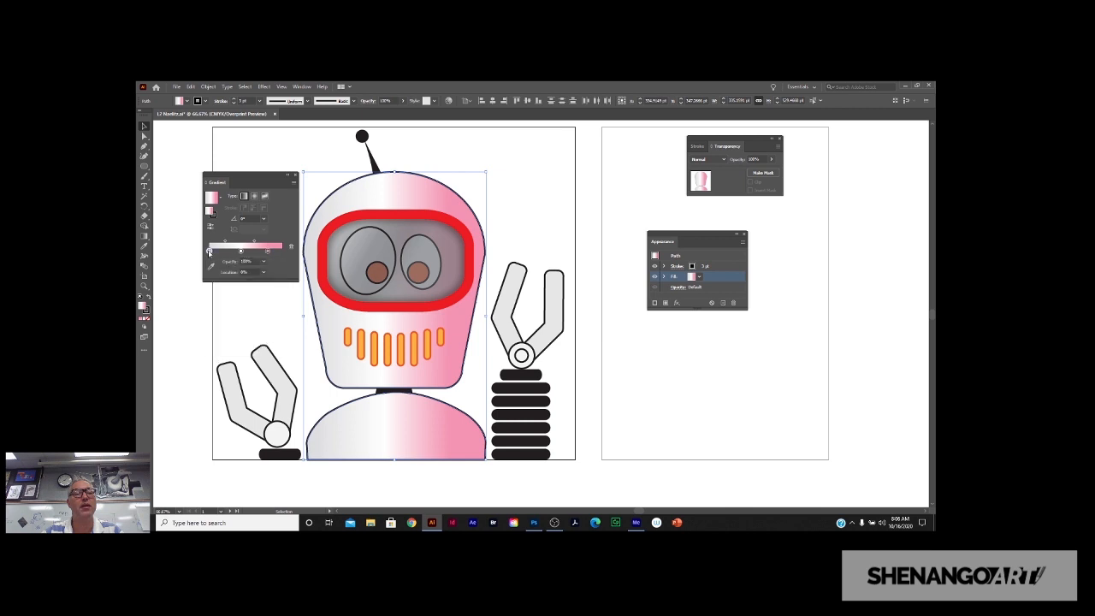
double_click(209, 252)
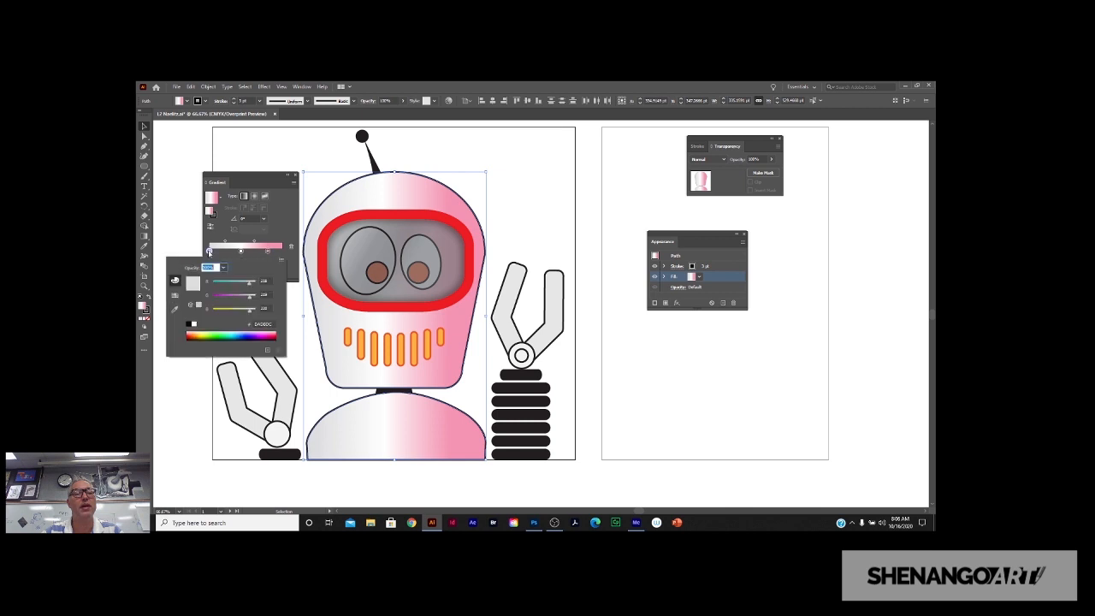
click(272, 331)
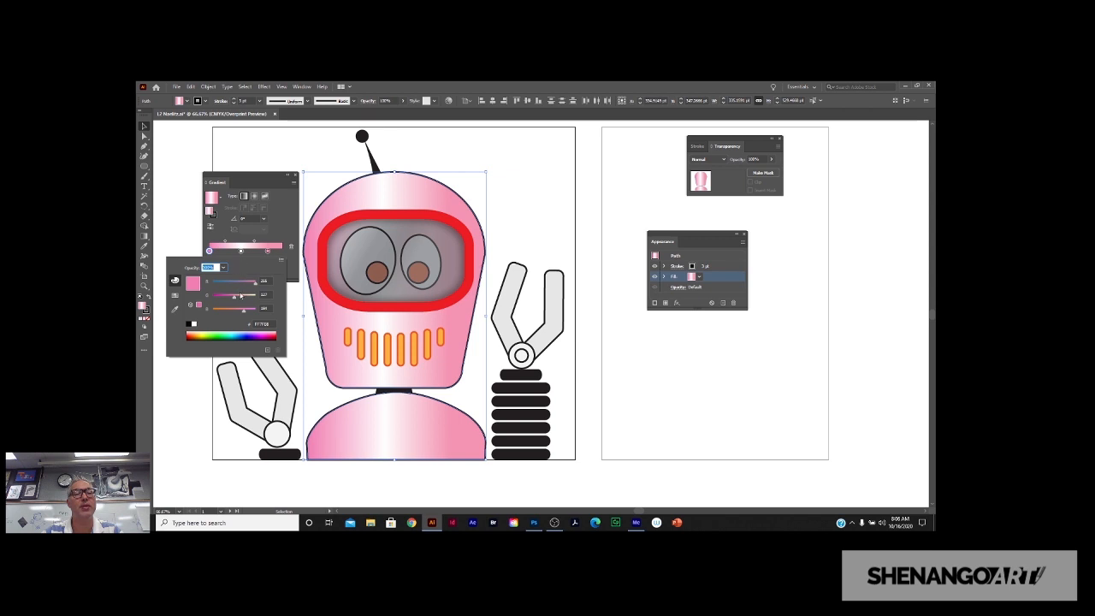
Recolour both end stops of the head and body gradient light blue, close the gradient settings and deselect the shapes.
click(268, 253)
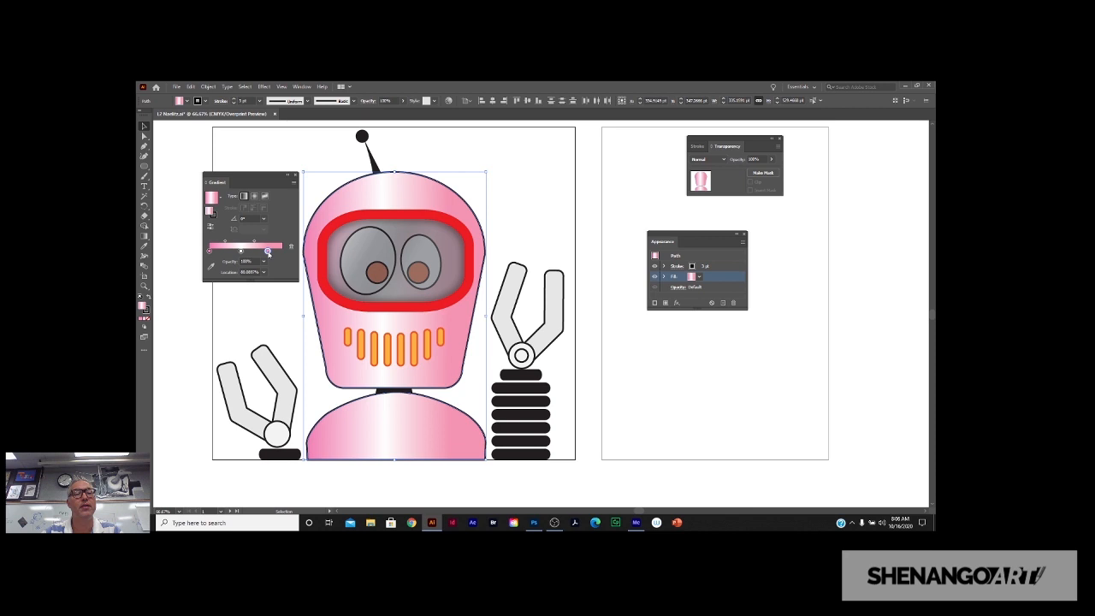
double_click(267, 252)
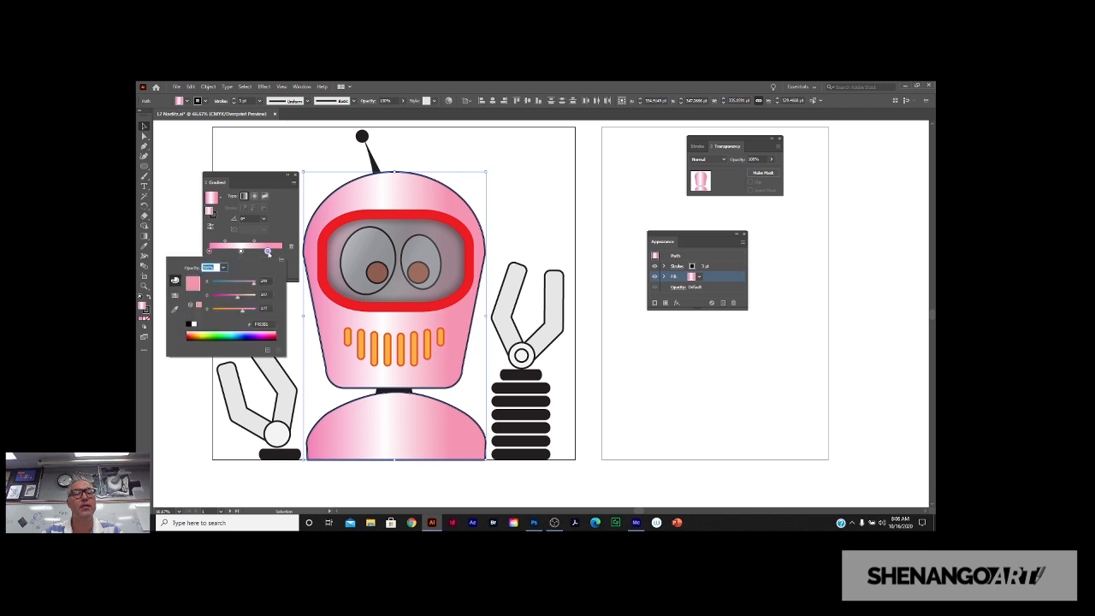
click(235, 329)
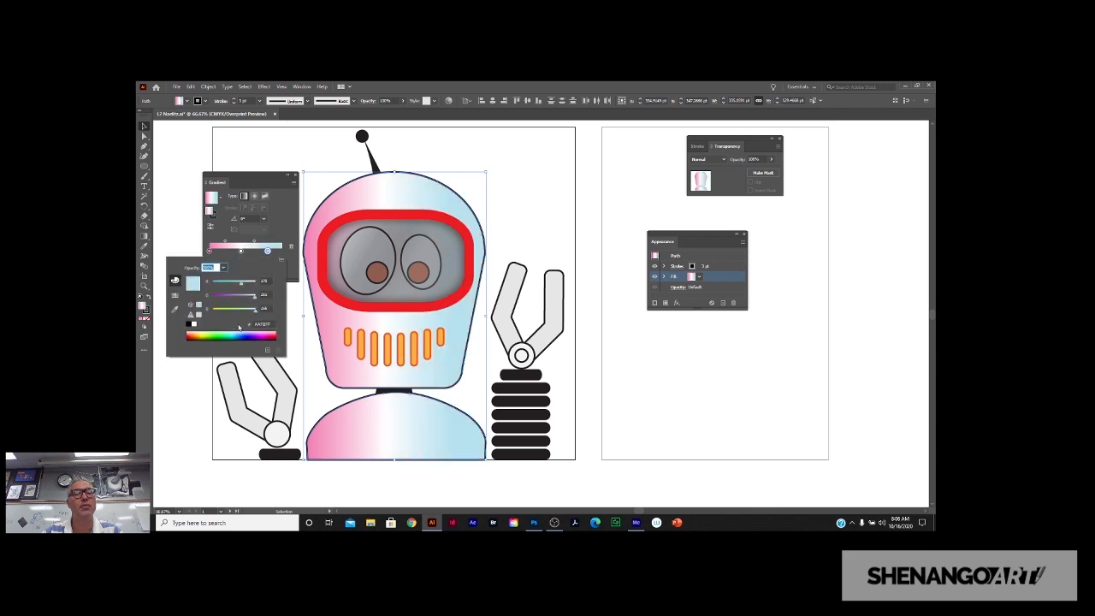
double_click(209, 251)
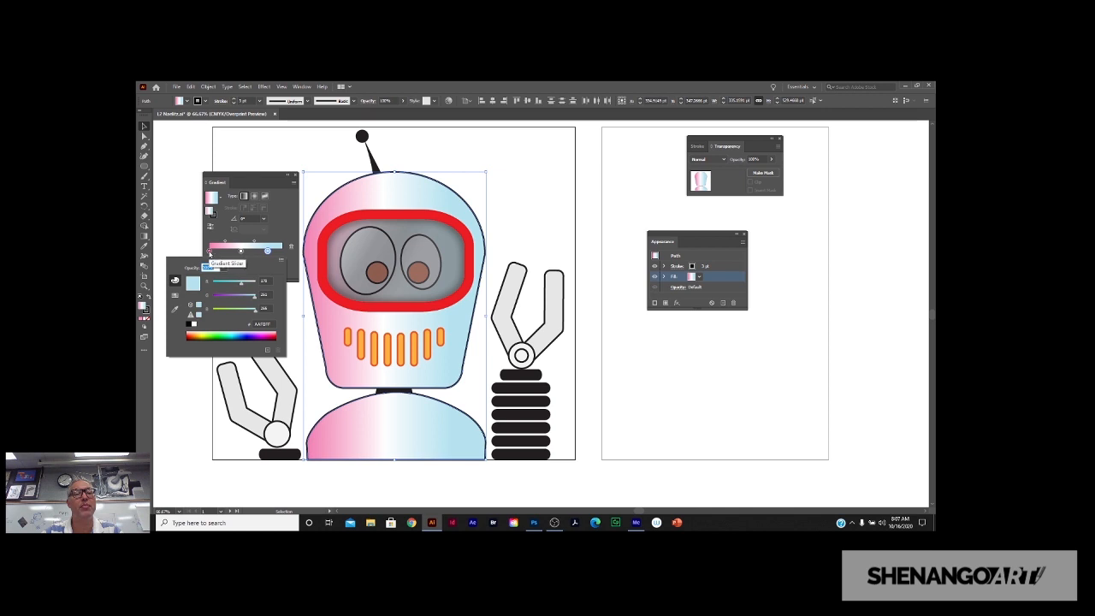
click(236, 332)
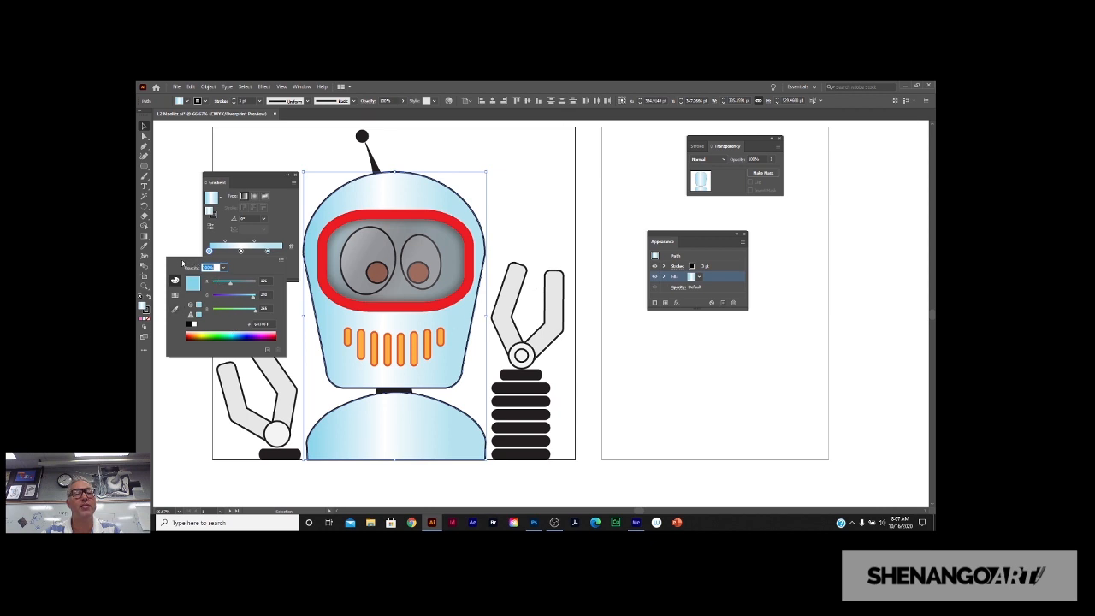
click(294, 177)
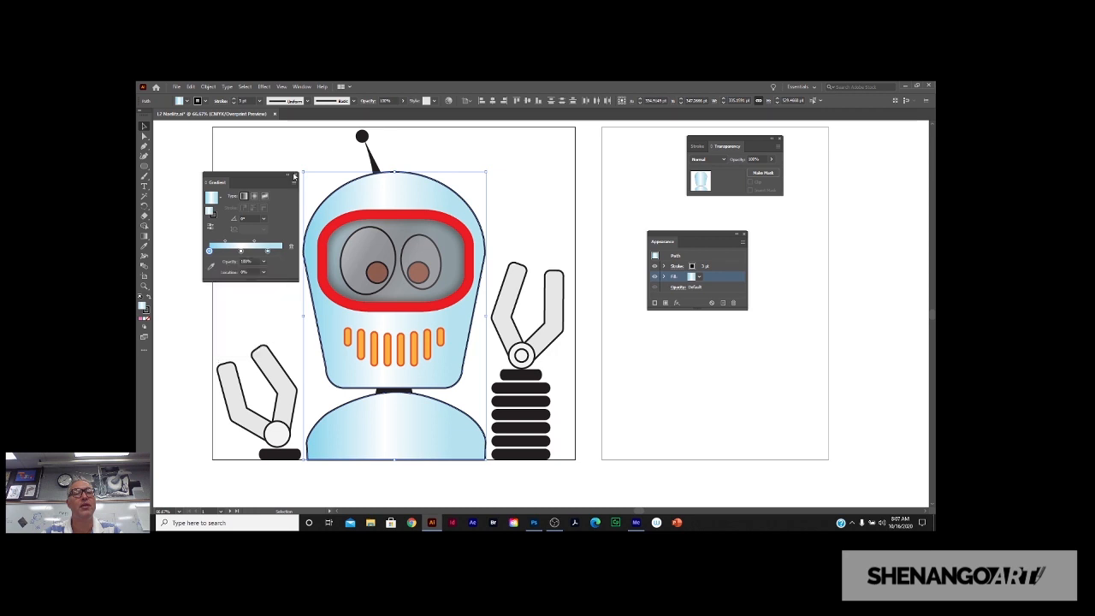
click(294, 176)
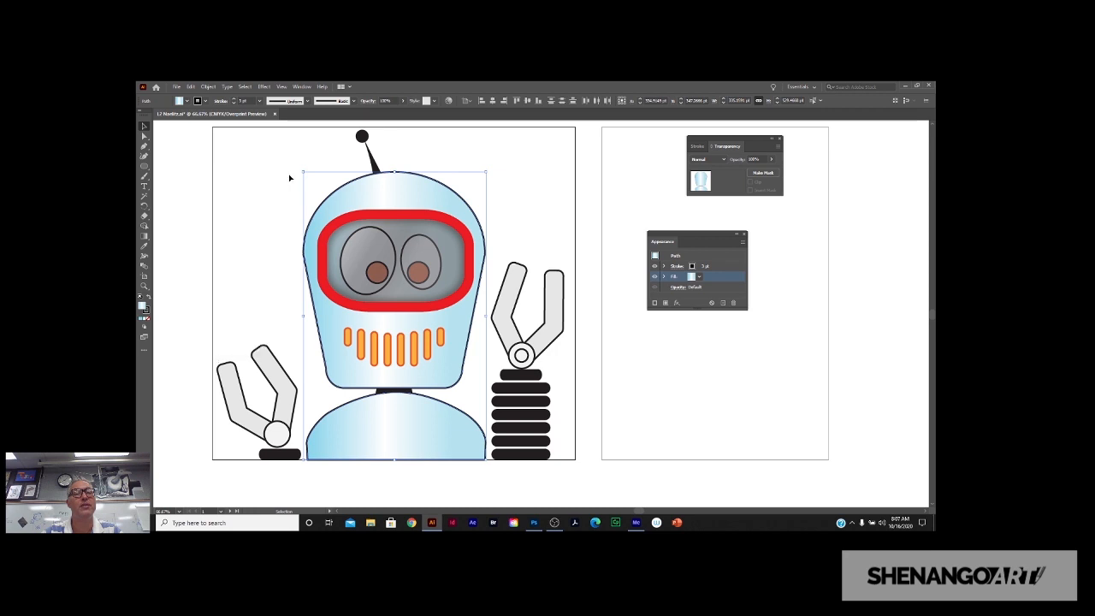
click(266, 289)
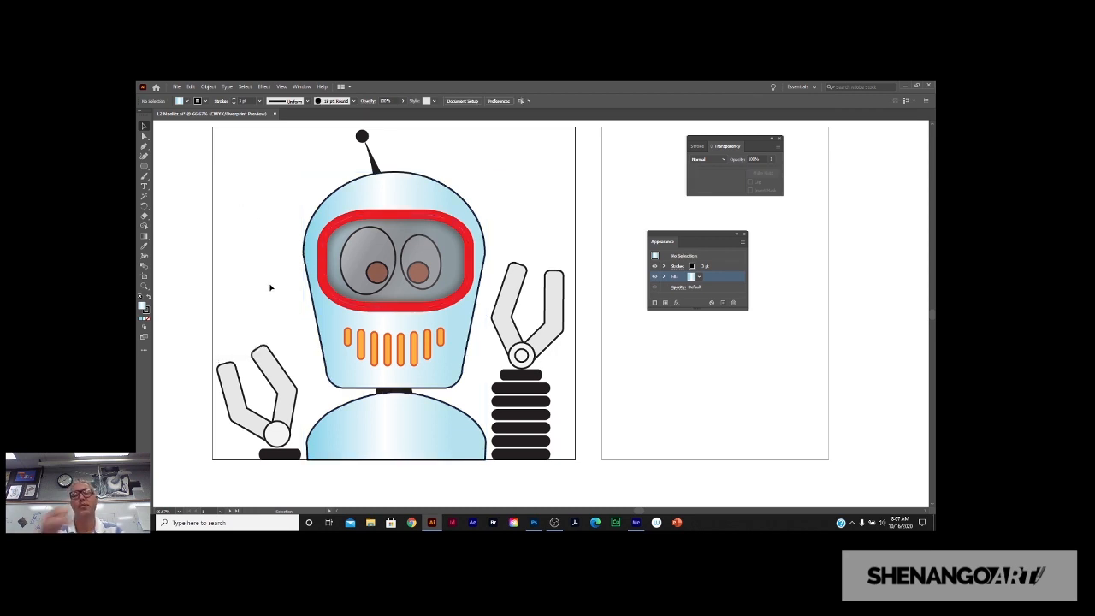
Change the visor frame's stroke colour to a medium blue swatch and deselect the visor.
click(404, 261)
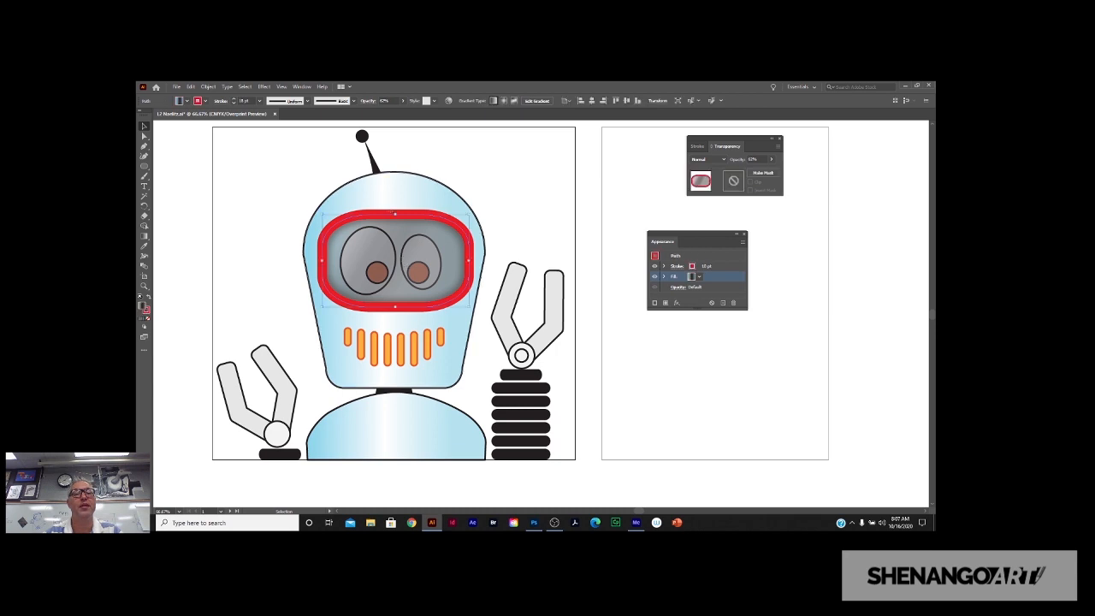
click(206, 101)
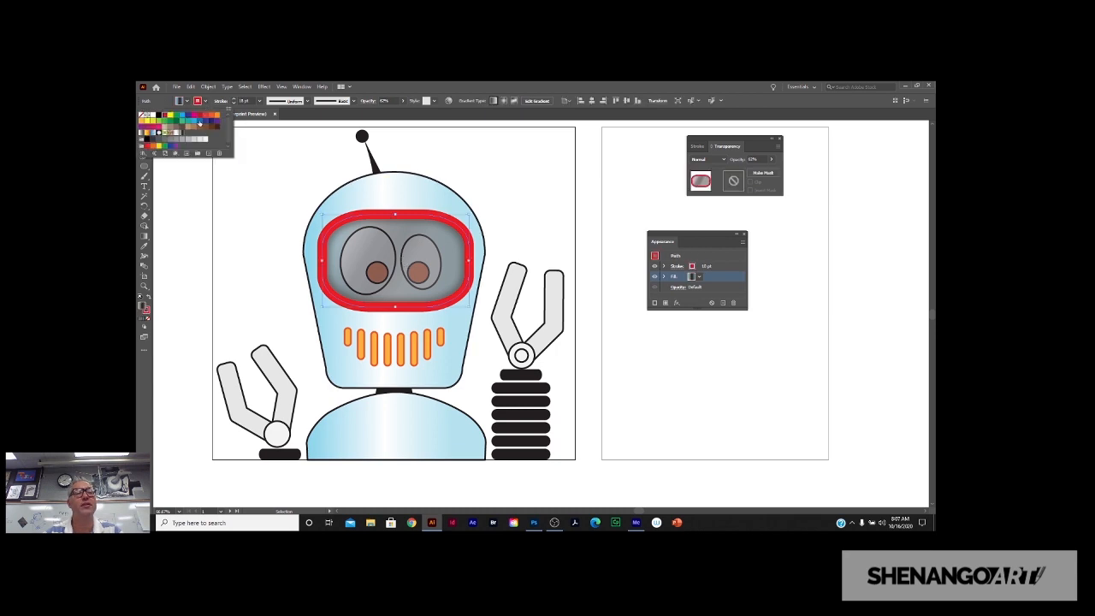
click(199, 122)
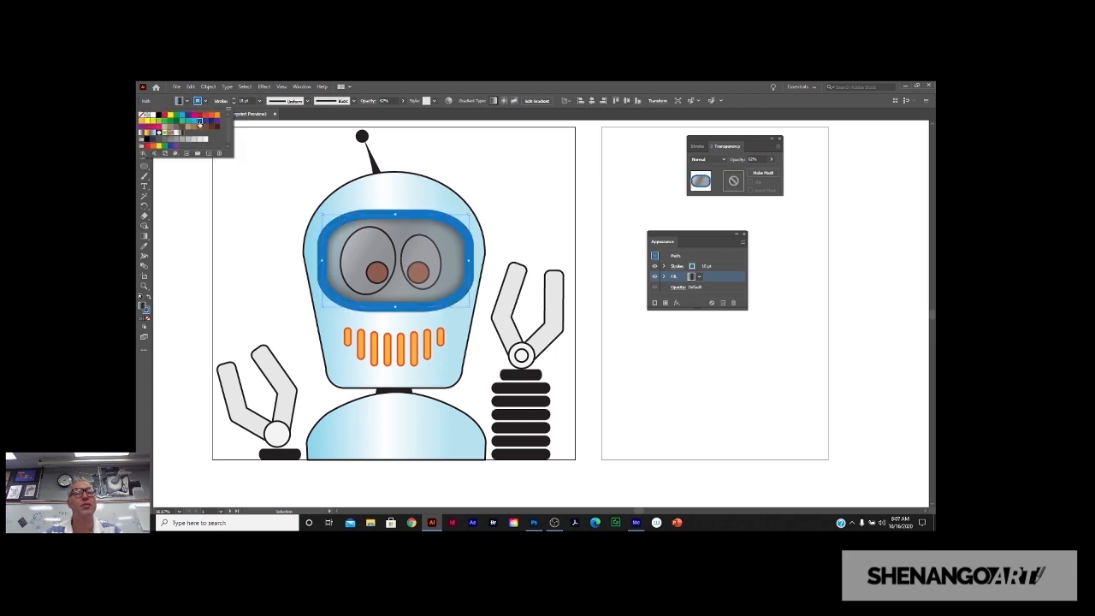
click(235, 203)
click(235, 203)
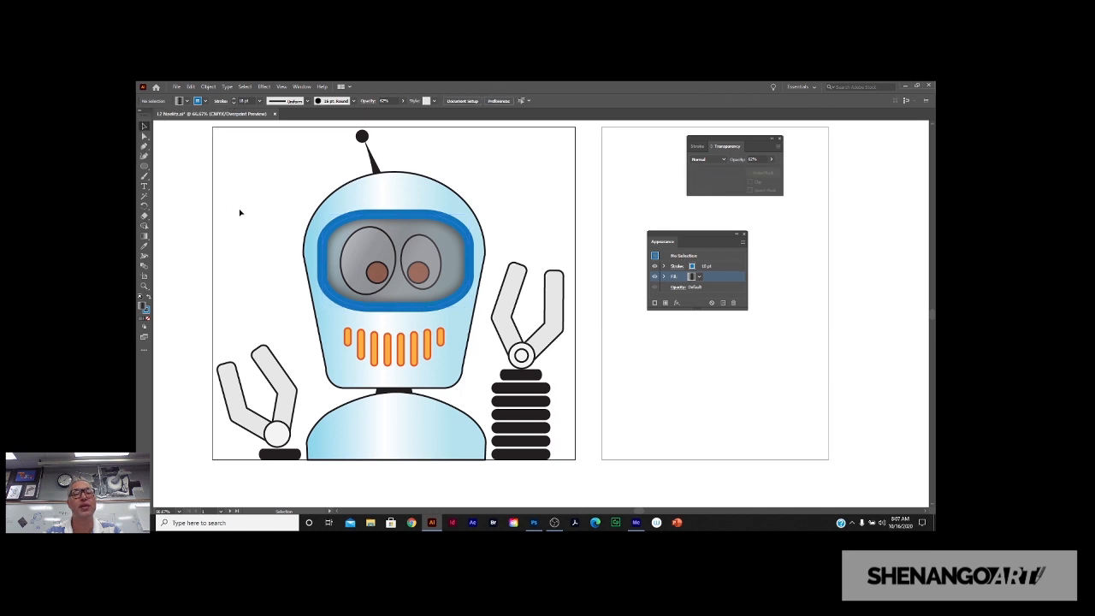
Select the robot's mouth bar group and change its fill to a light blue swatch.
scroll(239, 213, up, 2)
scroll(240, 213, up, 1)
scroll(240, 212, down, 1)
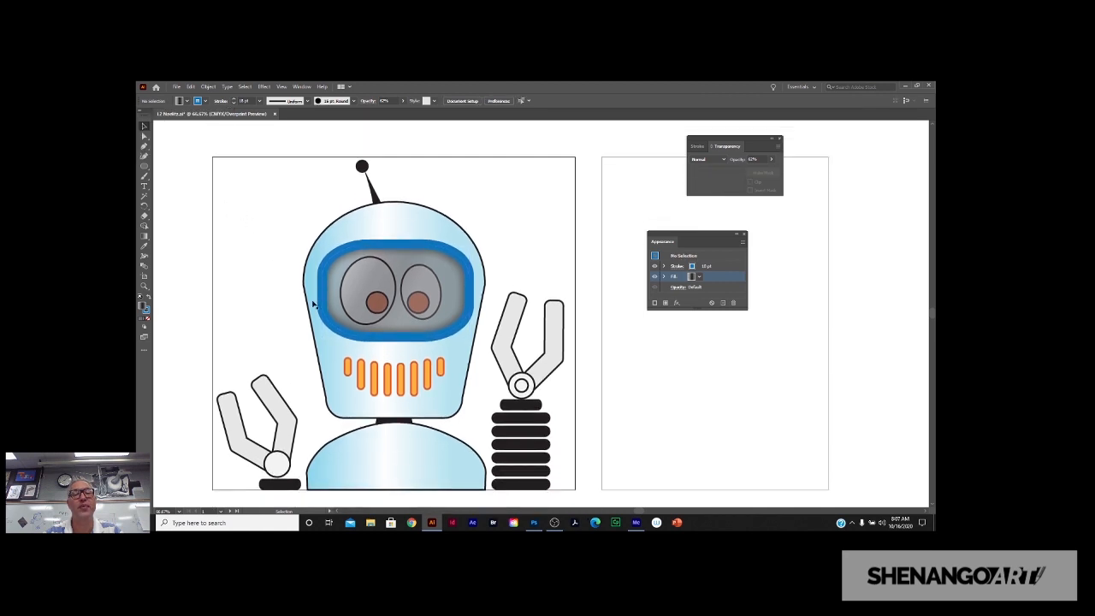
click(362, 376)
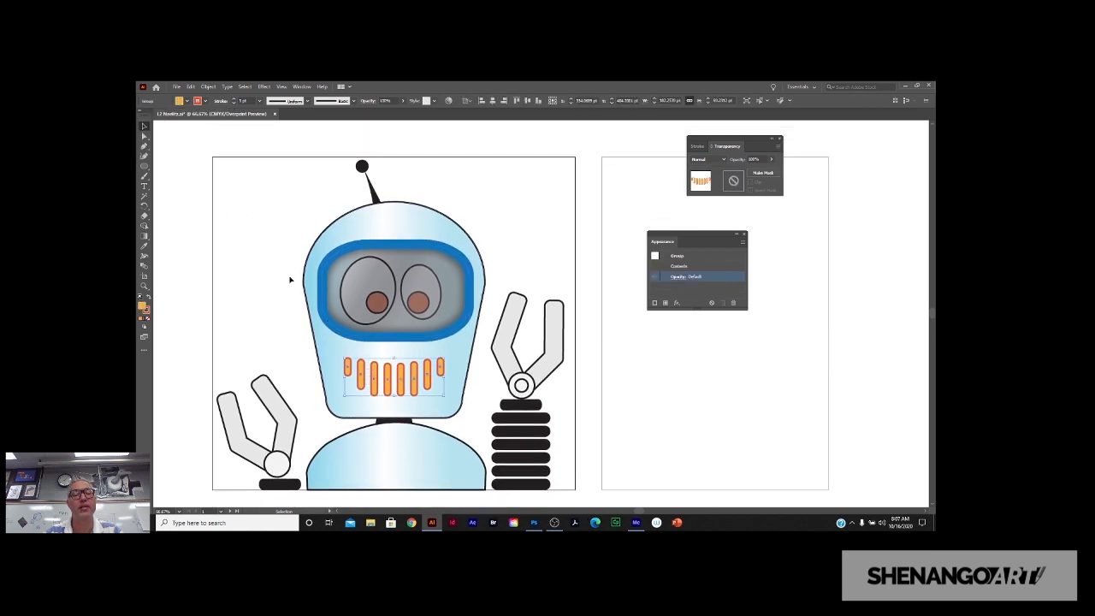
click(188, 102)
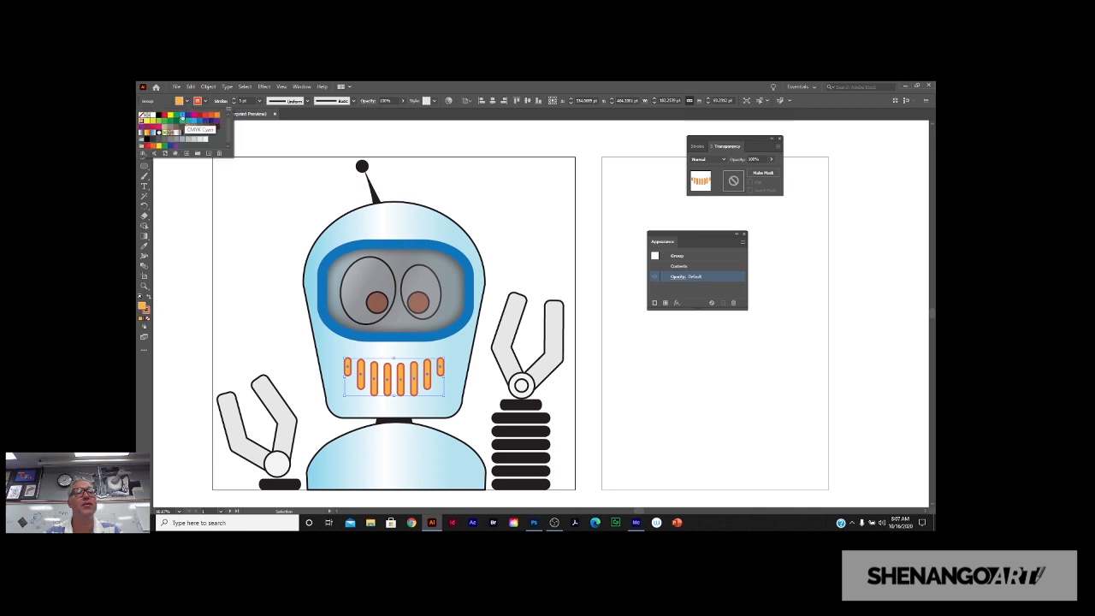
click(194, 124)
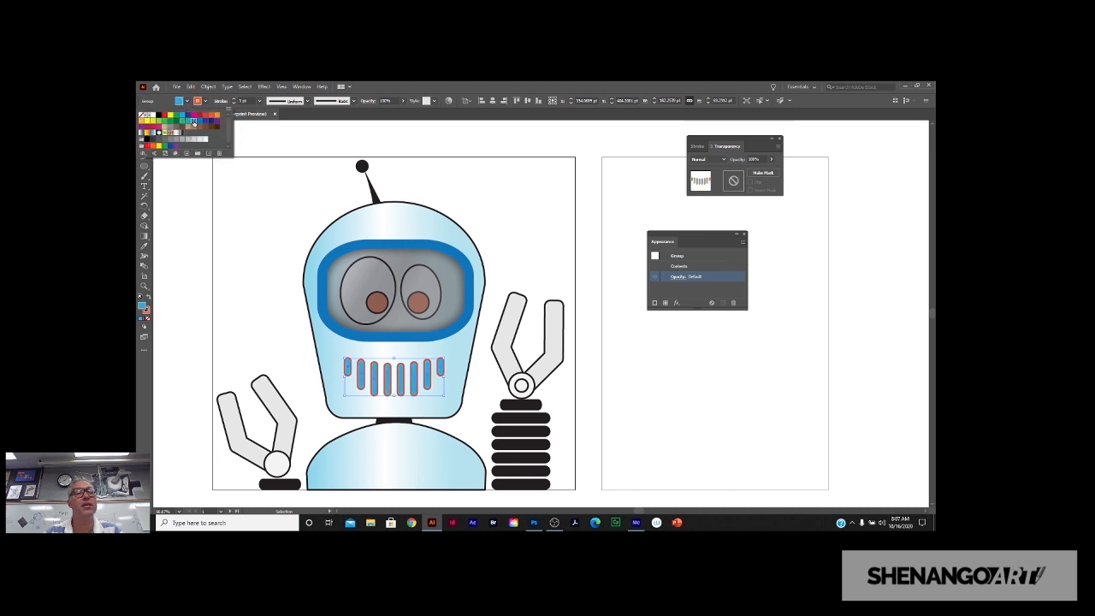
Change the mouth bars' stroke colour to a dark blue swatch and deselect the group.
click(202, 103)
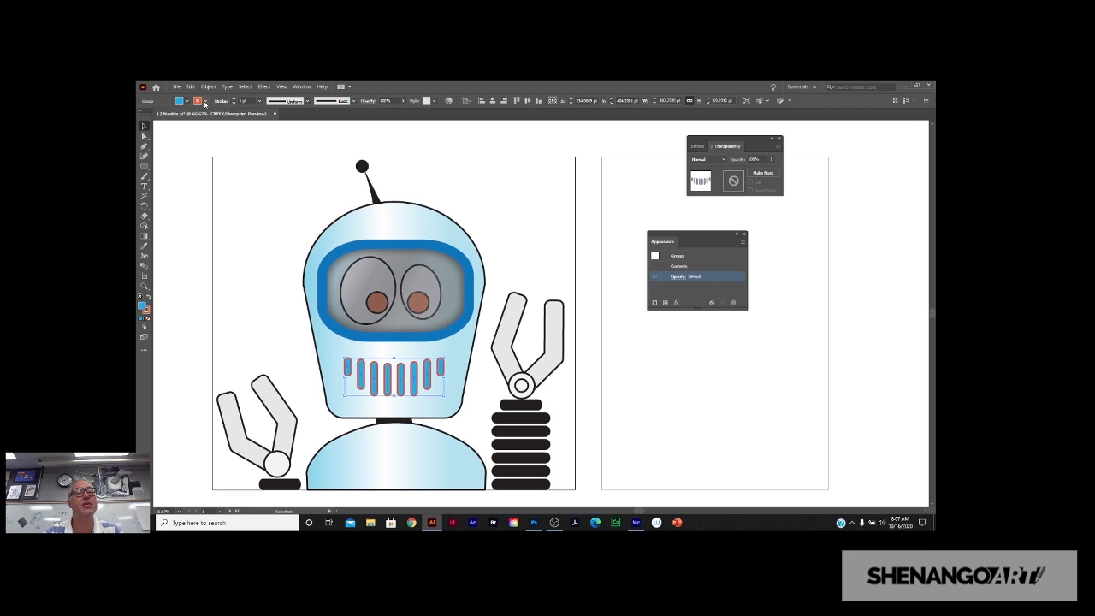
click(204, 103)
click(205, 124)
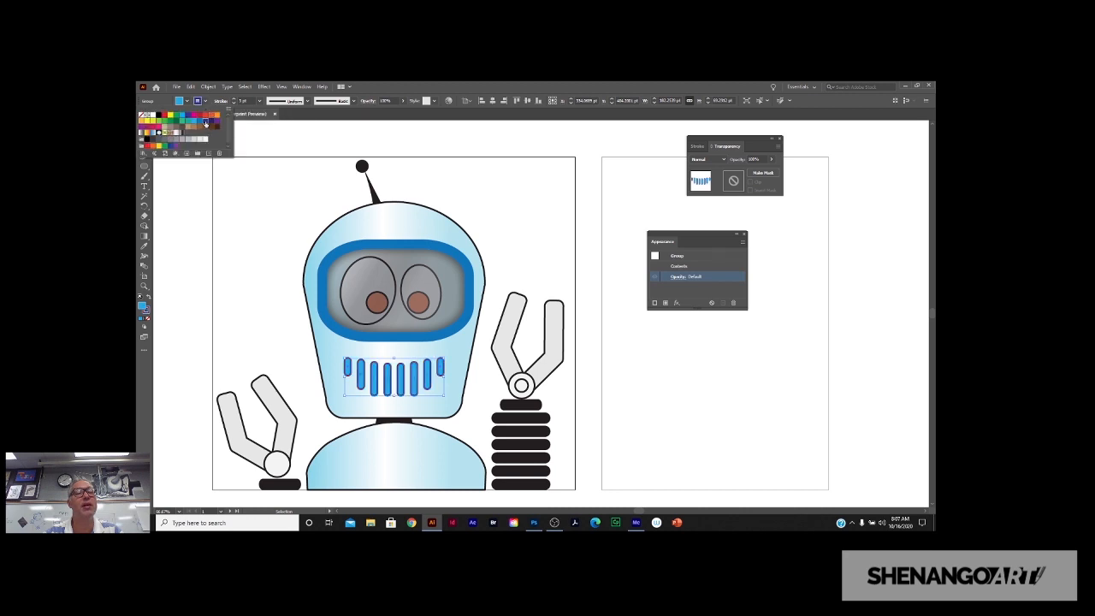
click(207, 203)
click(204, 203)
scroll(205, 203, down, 2)
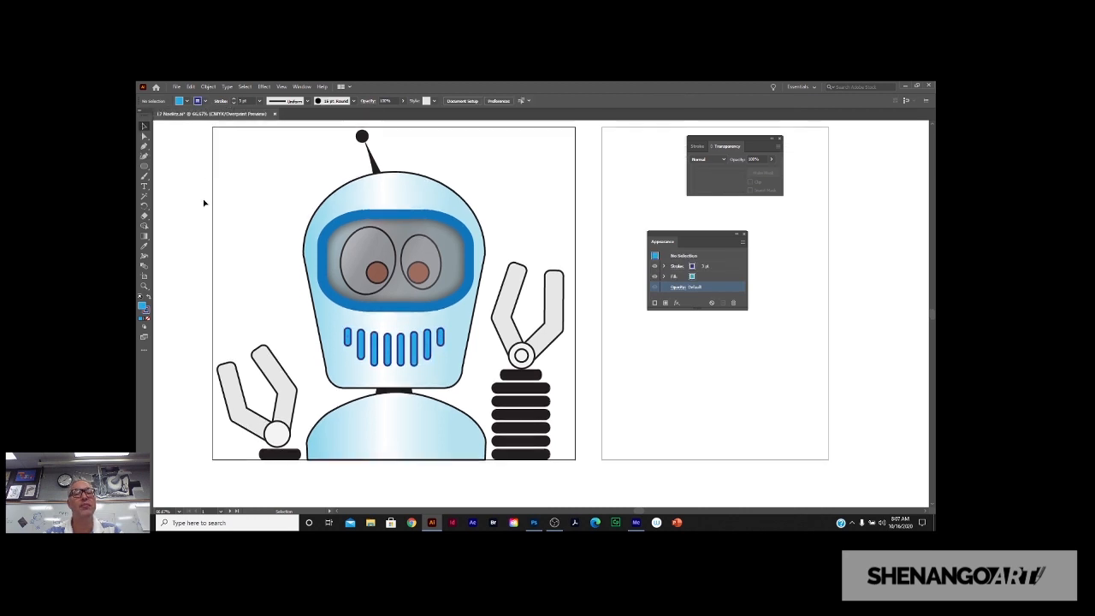
Save a copy as Adobe PDF in the Illustrator Work folder, adding "Robot" to the file name and keeping the Illustrator Default preset.
key(a)
key(ctrl+minus)
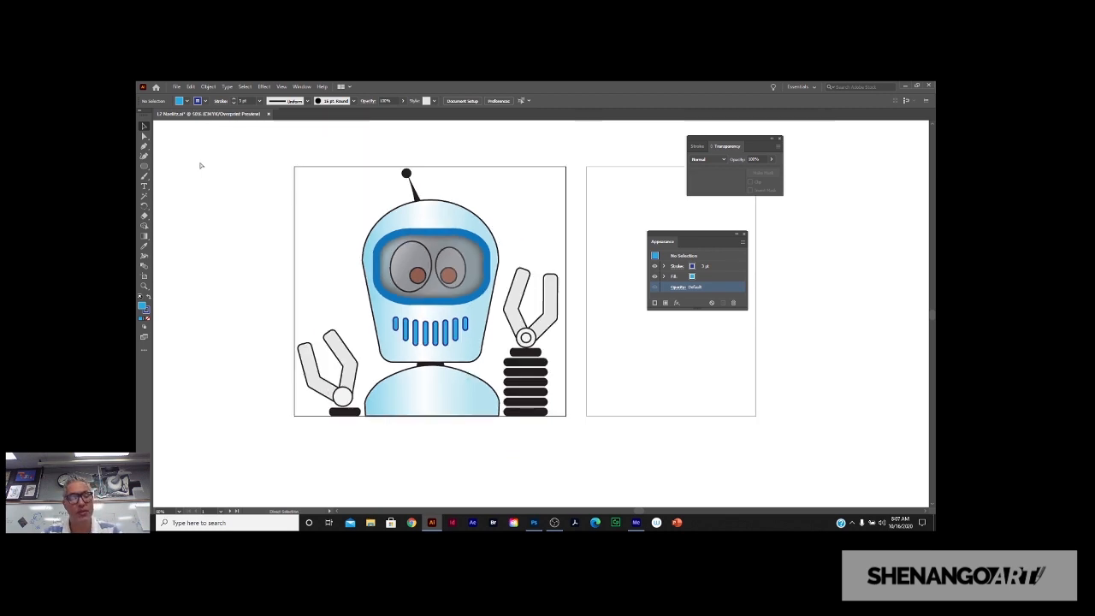
key(ctrl+shift+s)
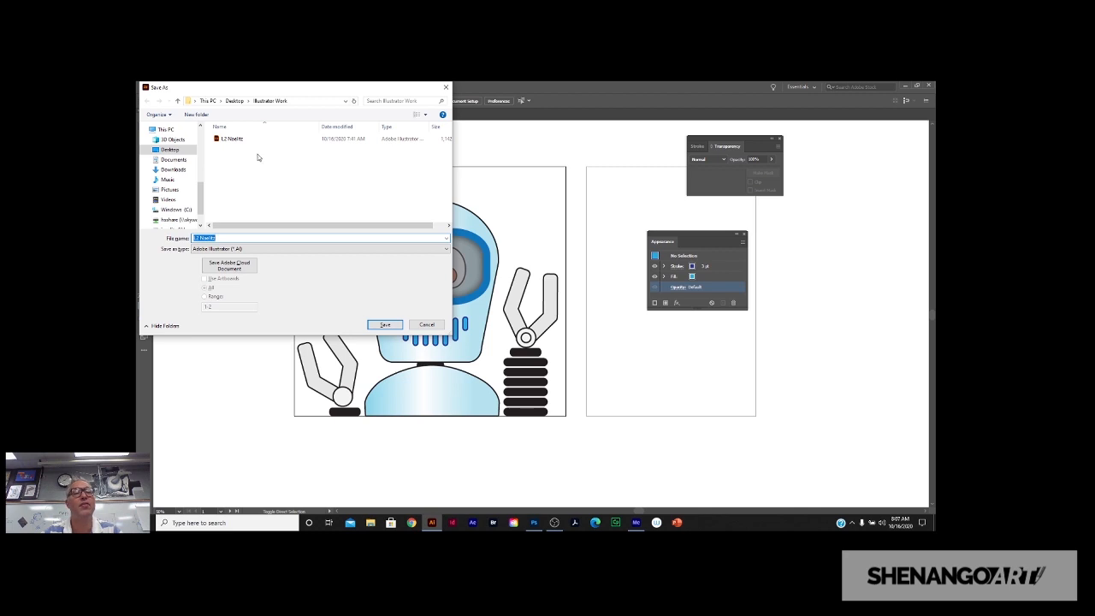
click(218, 249)
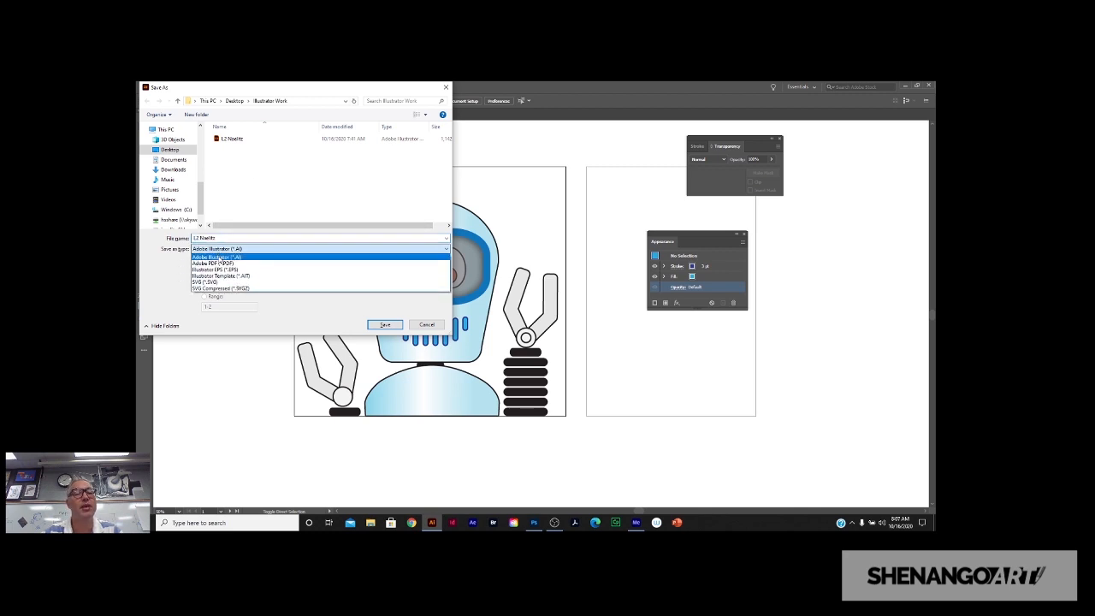
click(224, 263)
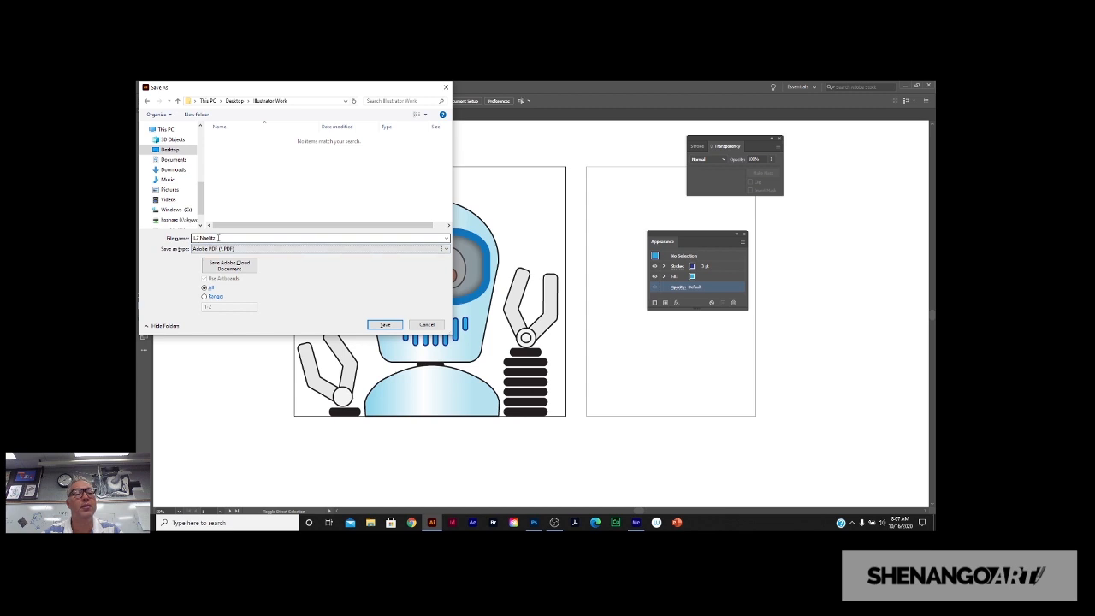
click(219, 238)
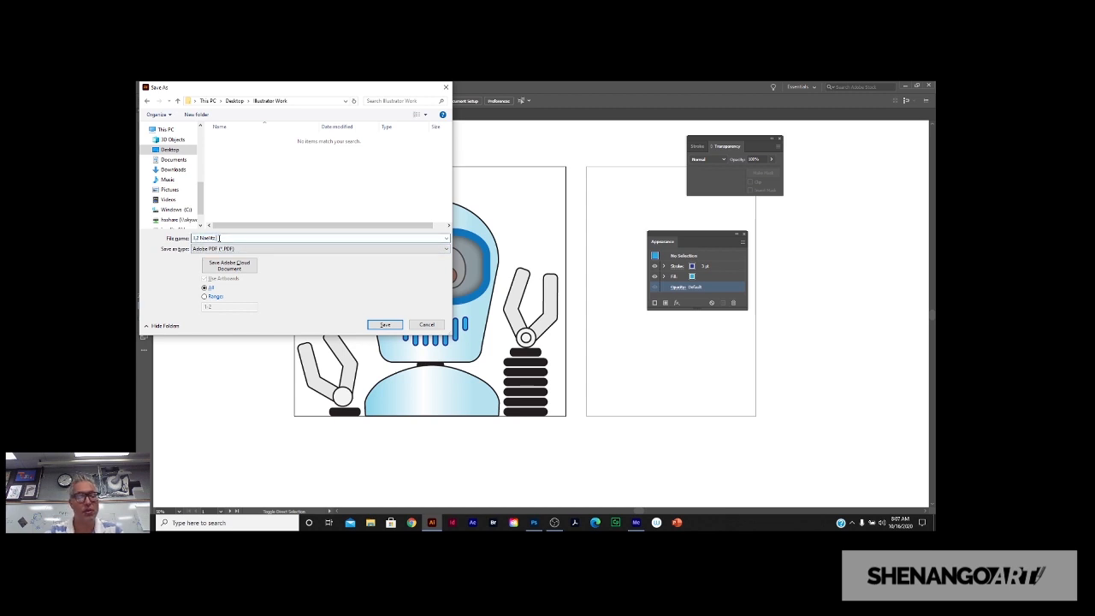
text(Rob)
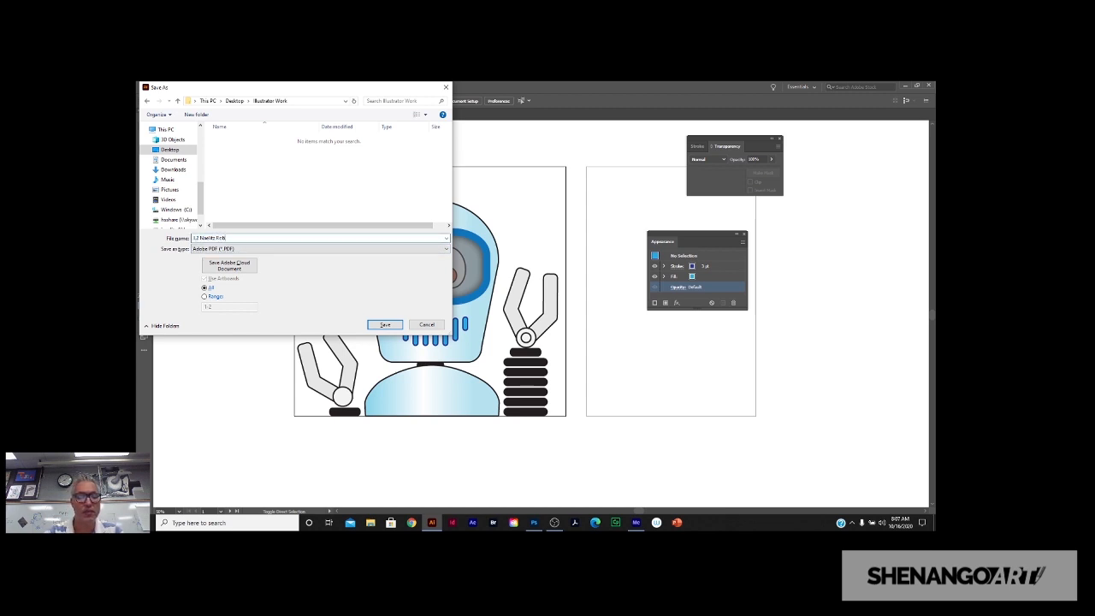
text(ot)
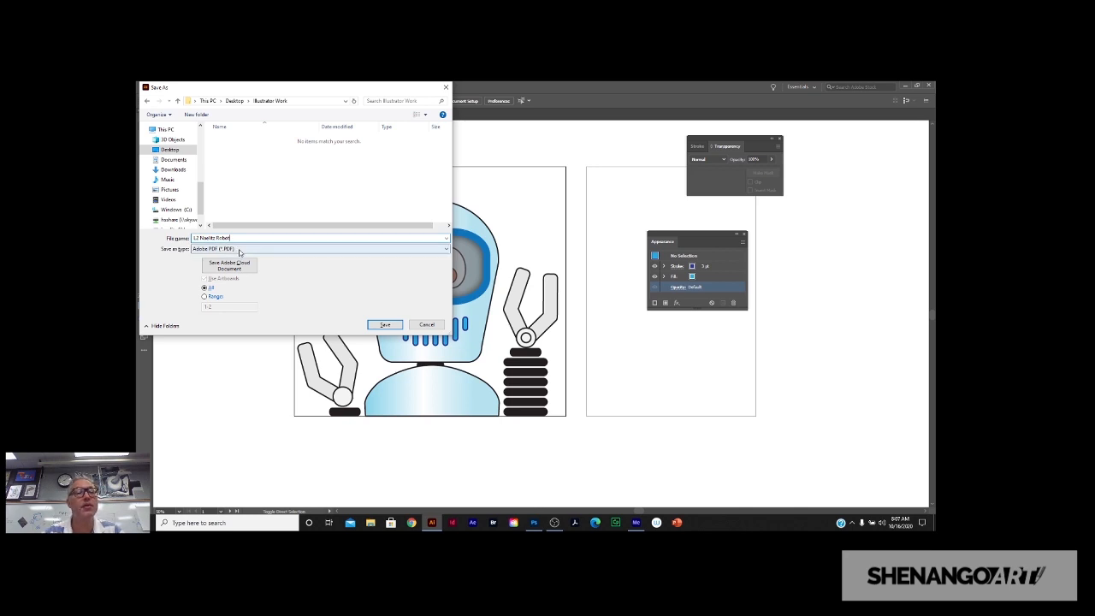
click(384, 328)
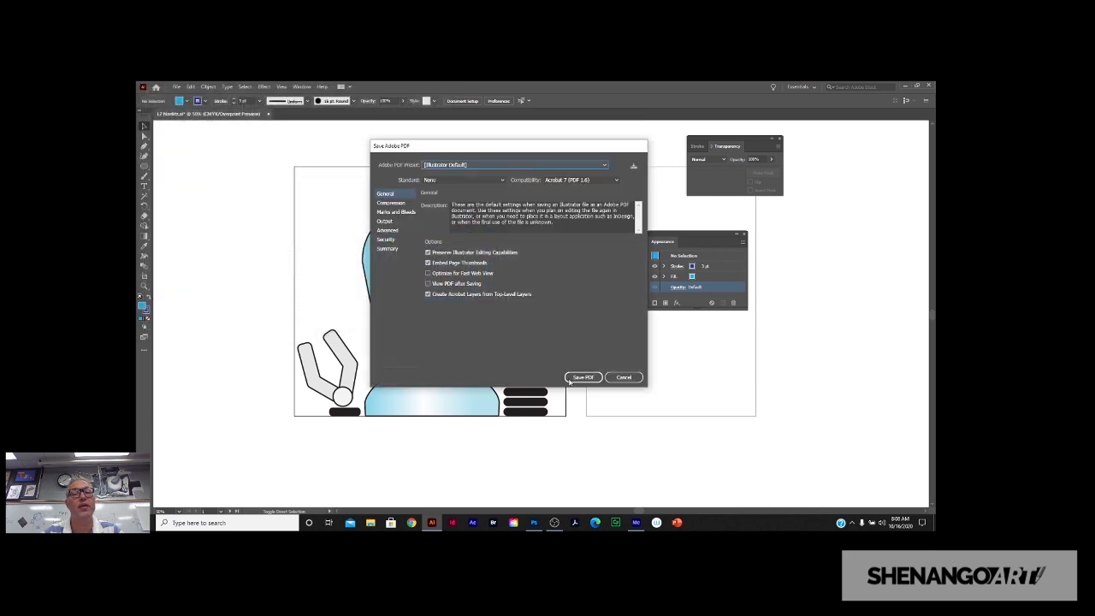
click(568, 376)
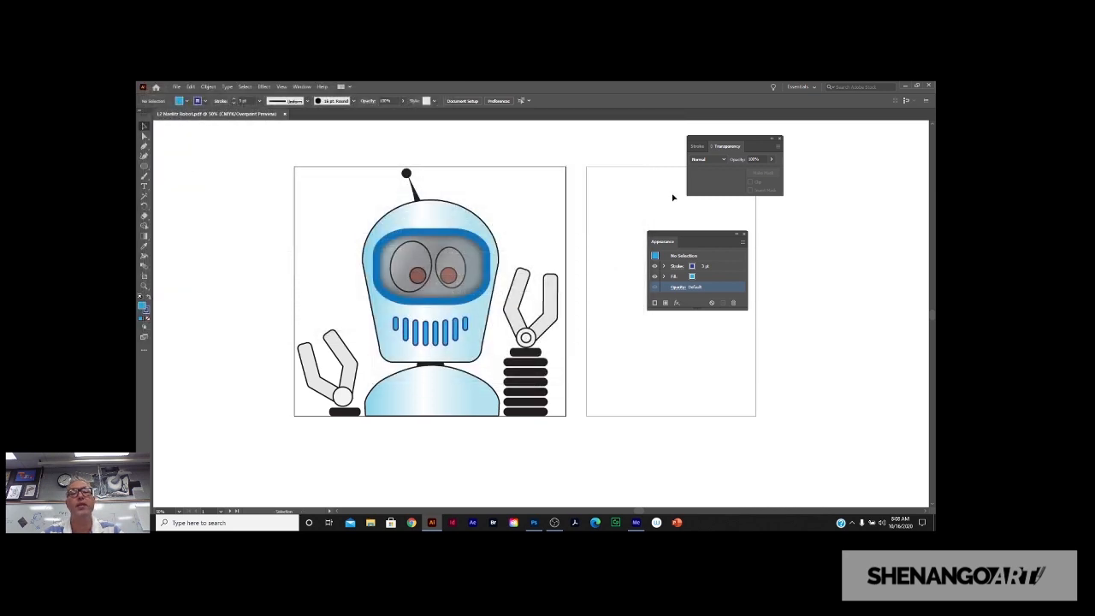
Move the floating Stroke, Appearance and Transparency panels clear of the empty second artboard.
drag(697, 147, 802, 162)
drag(717, 238, 848, 373)
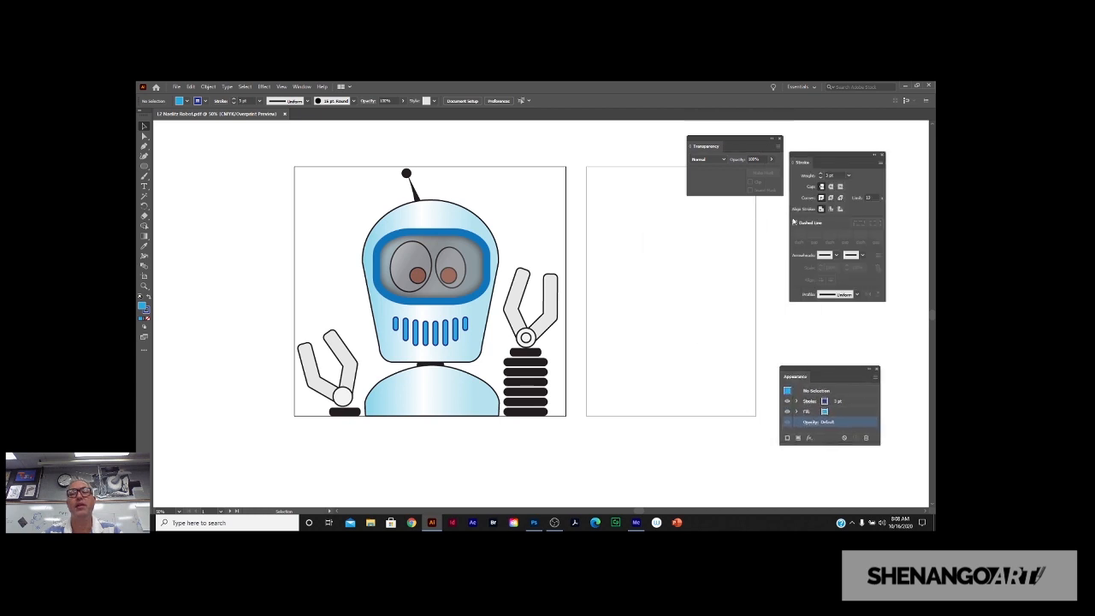
drag(756, 143, 813, 147)
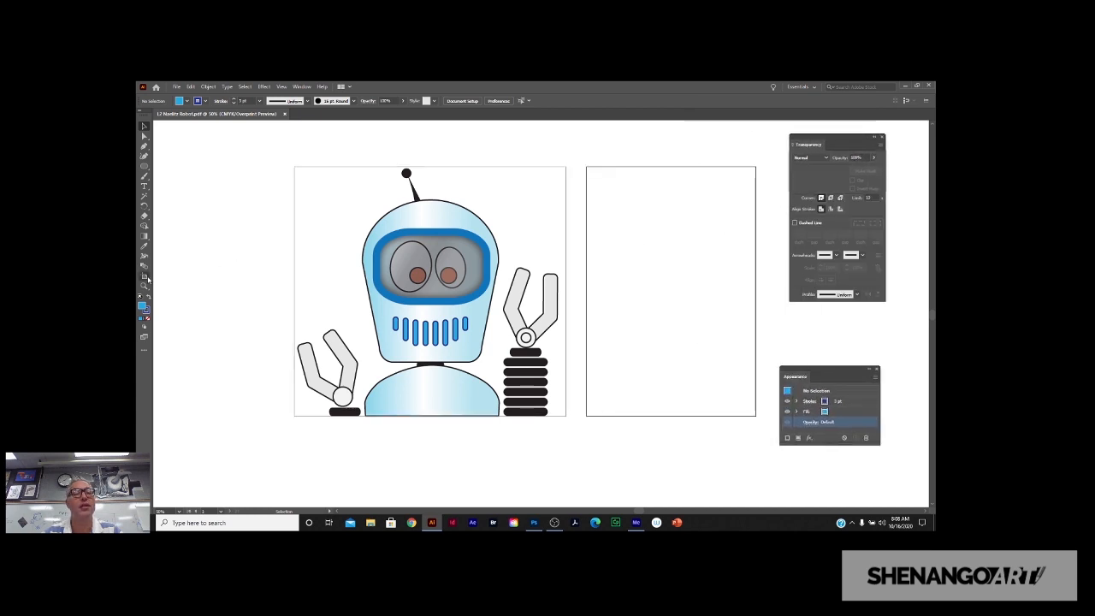
Delete the empty second artboard beside the robot and return to the Selection tool.
click(144, 276)
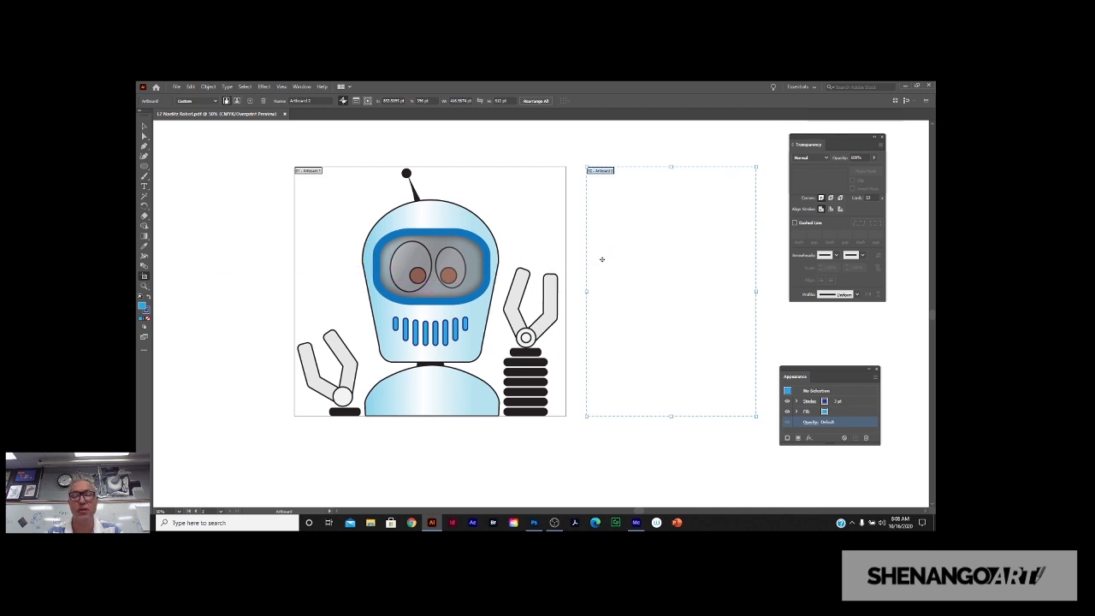
key(Delete)
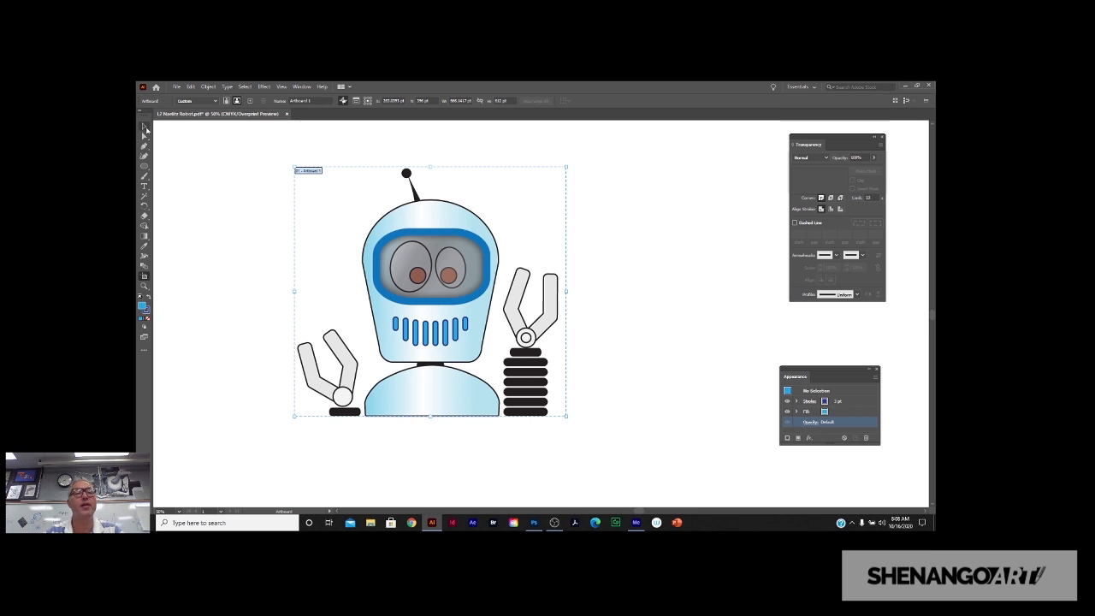
click(145, 127)
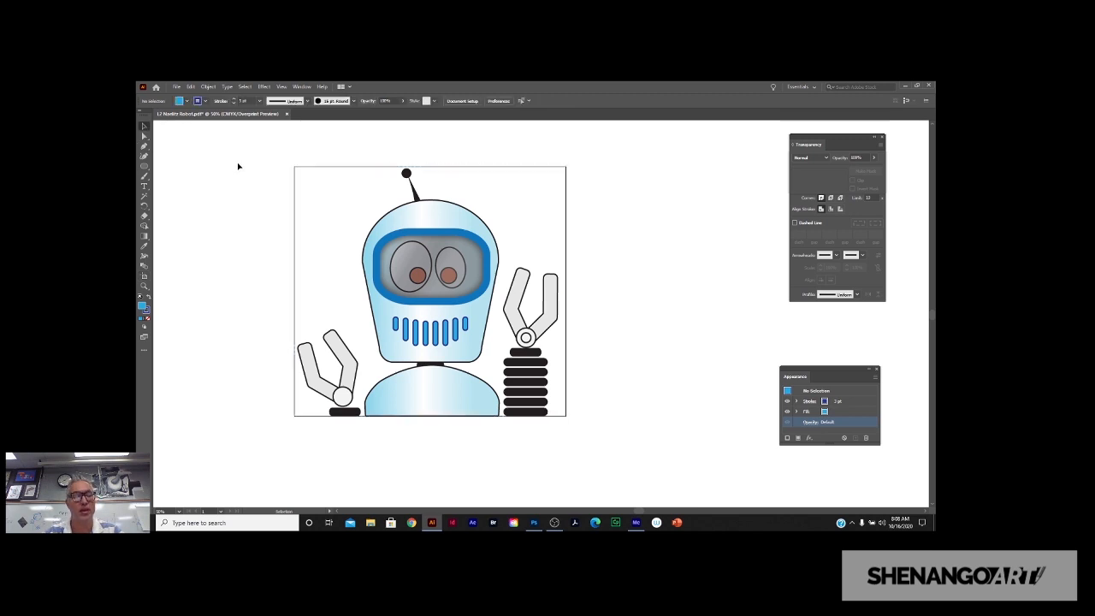
Save and close the robot PDF document, and quit Illustrator.
key(a)
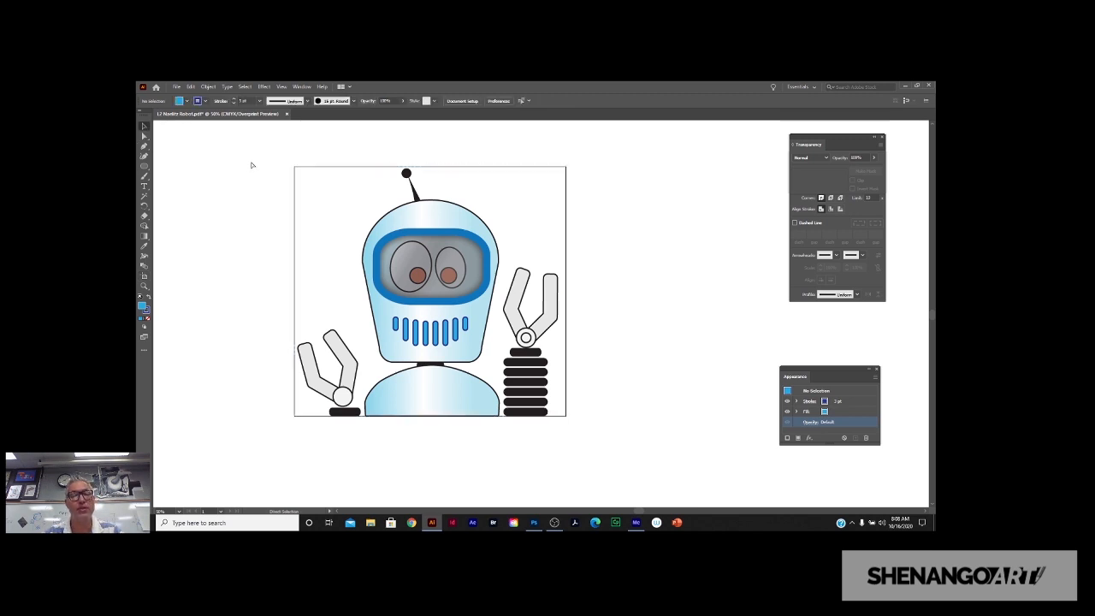
key(ctrl+s)
key(ctrl+w)
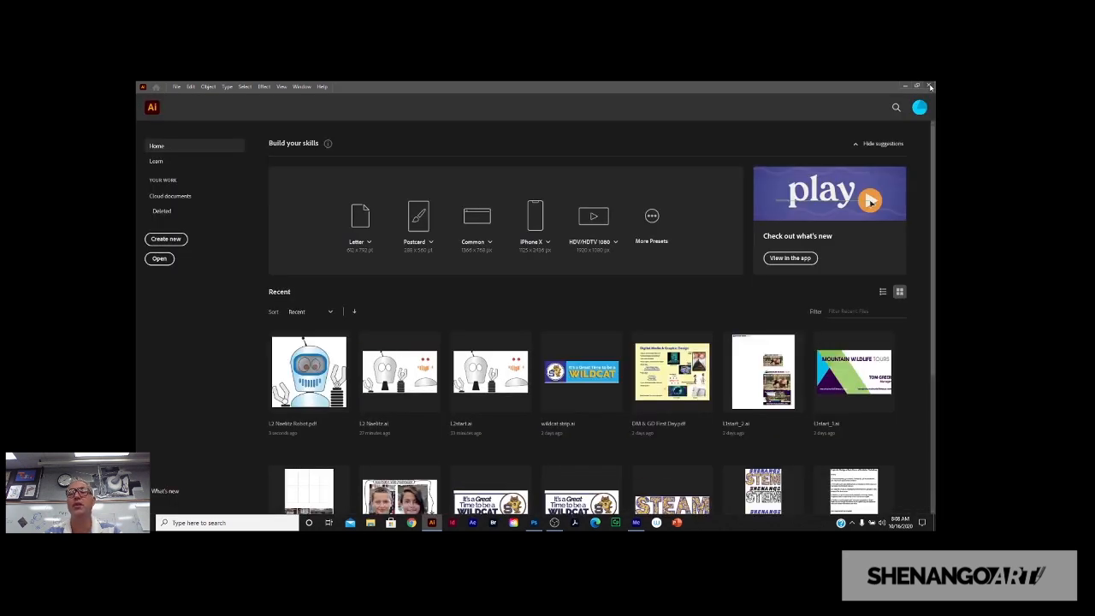
click(931, 86)
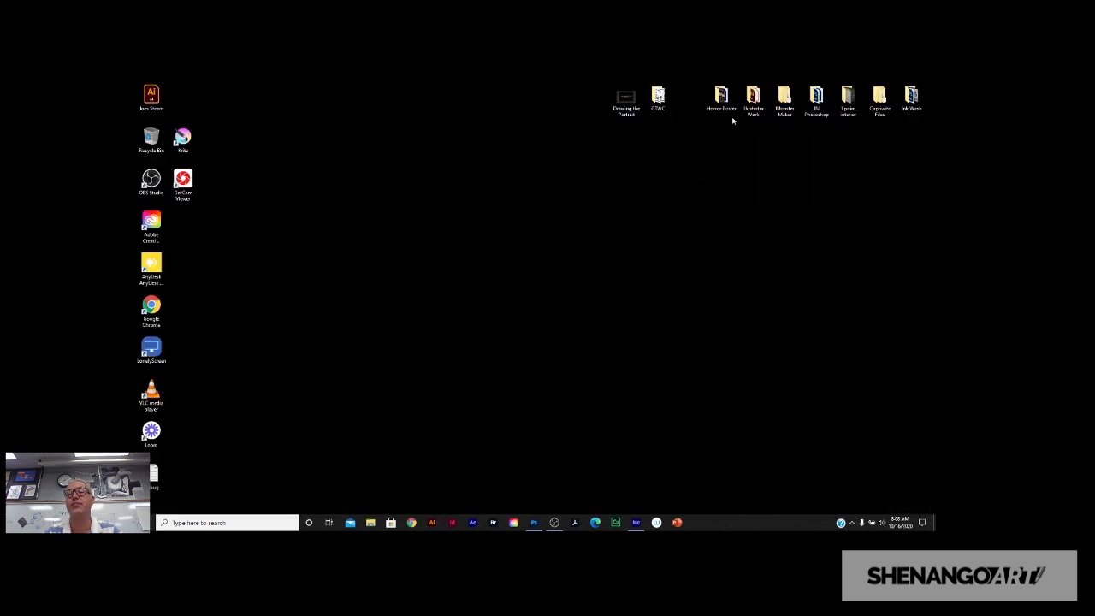
Open the robot PDF from the desktop's Illustrator Work folder in Acrobat and check the whole page at 50% zoom.
double_click(752, 100)
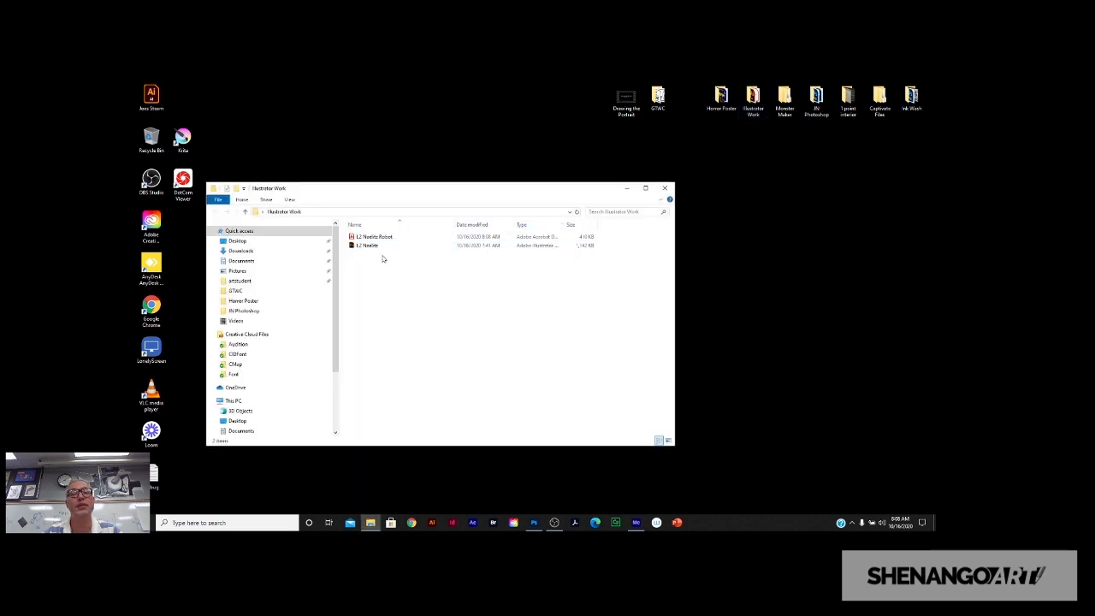
click(362, 241)
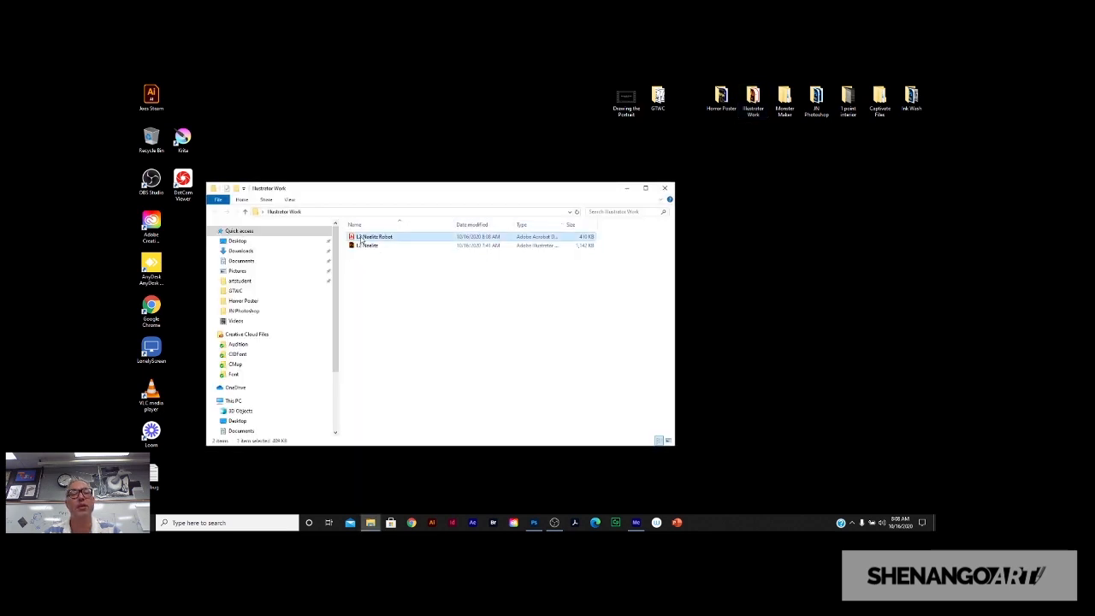
double_click(362, 241)
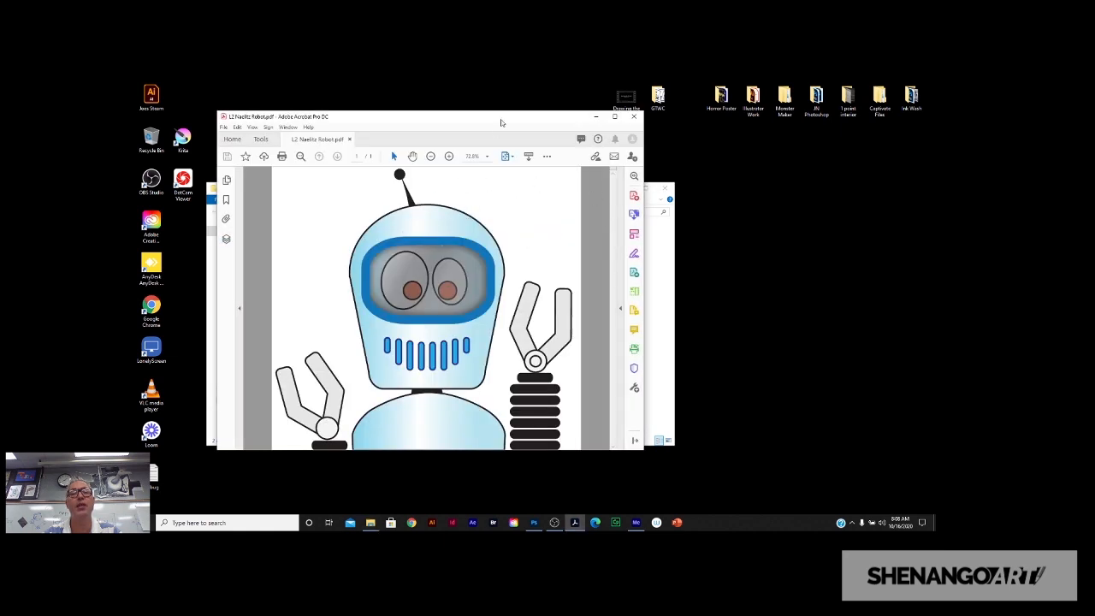
drag(521, 124, 546, 114)
click(457, 147)
click(457, 146)
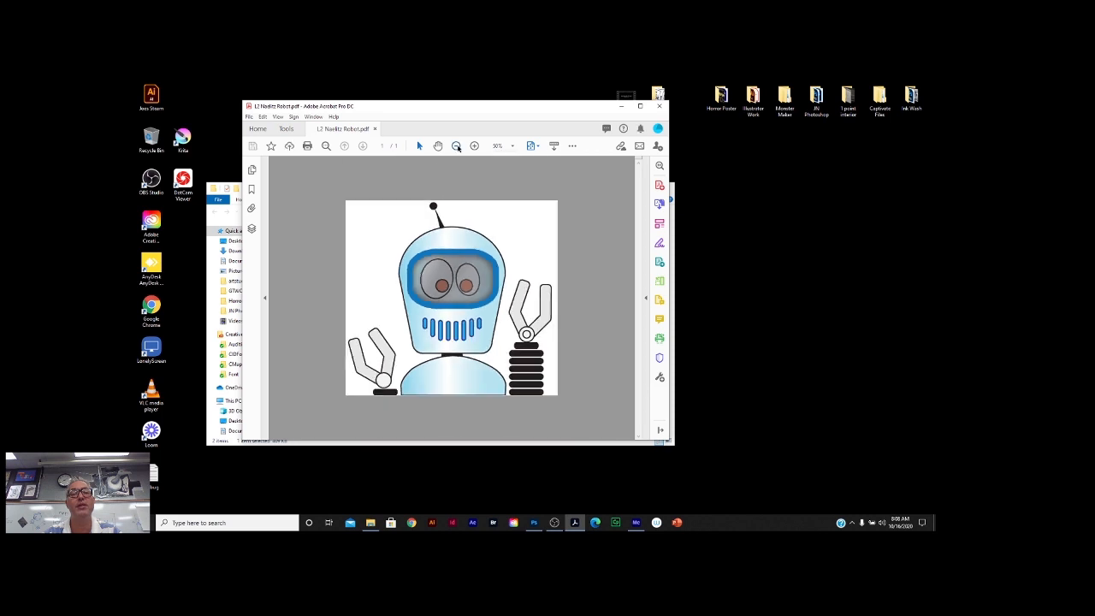
click(457, 147)
click(474, 147)
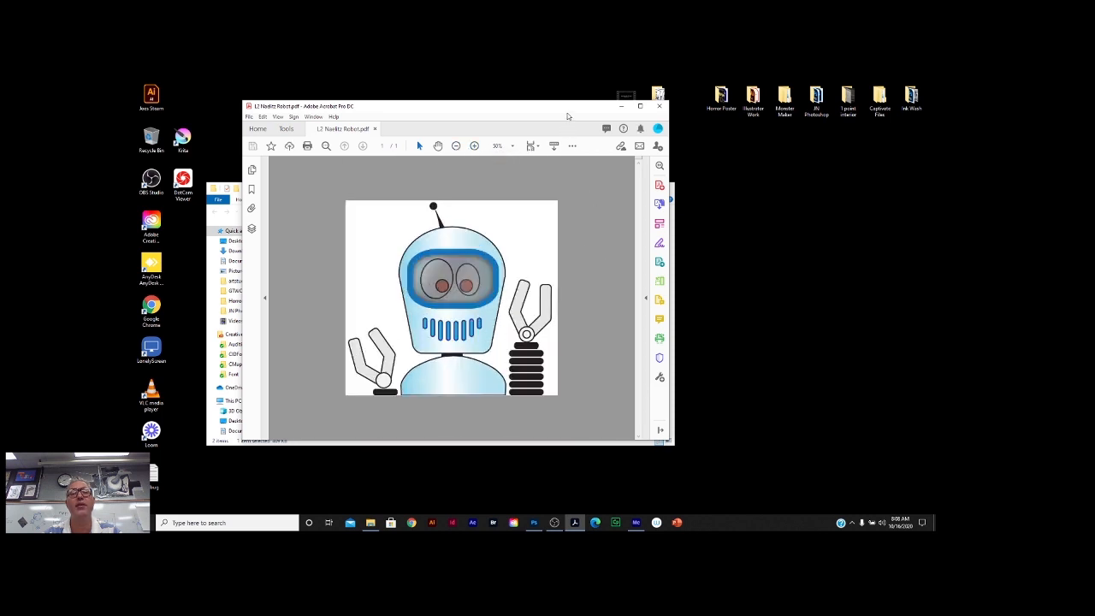
Close the robot PDF in Acrobat and the Illustrator Work folder window.
click(659, 105)
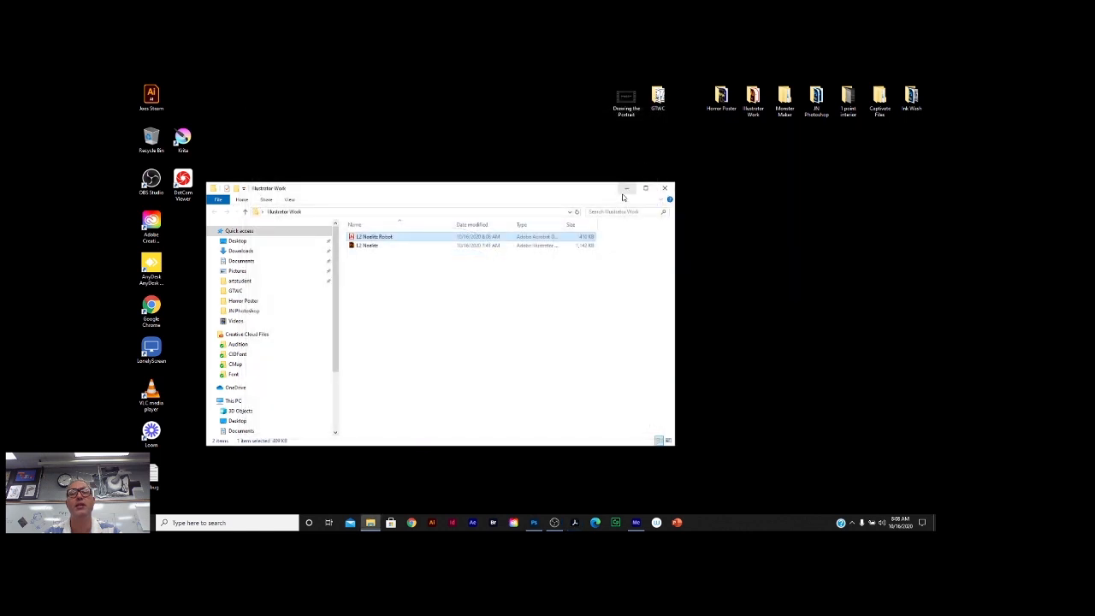
drag(616, 184, 635, 175)
click(686, 175)
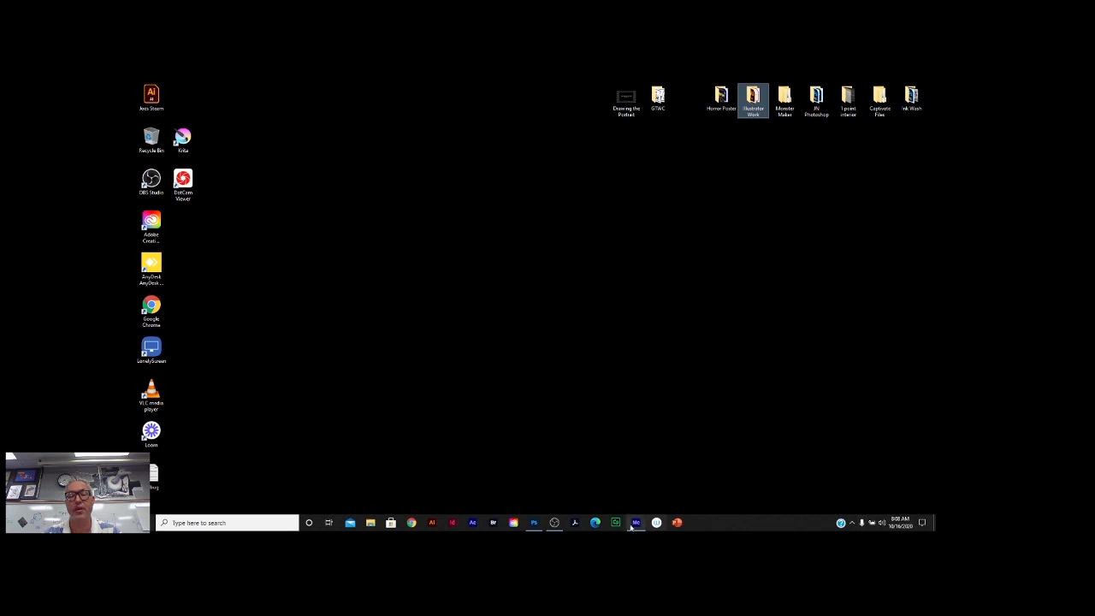
click(555, 522)
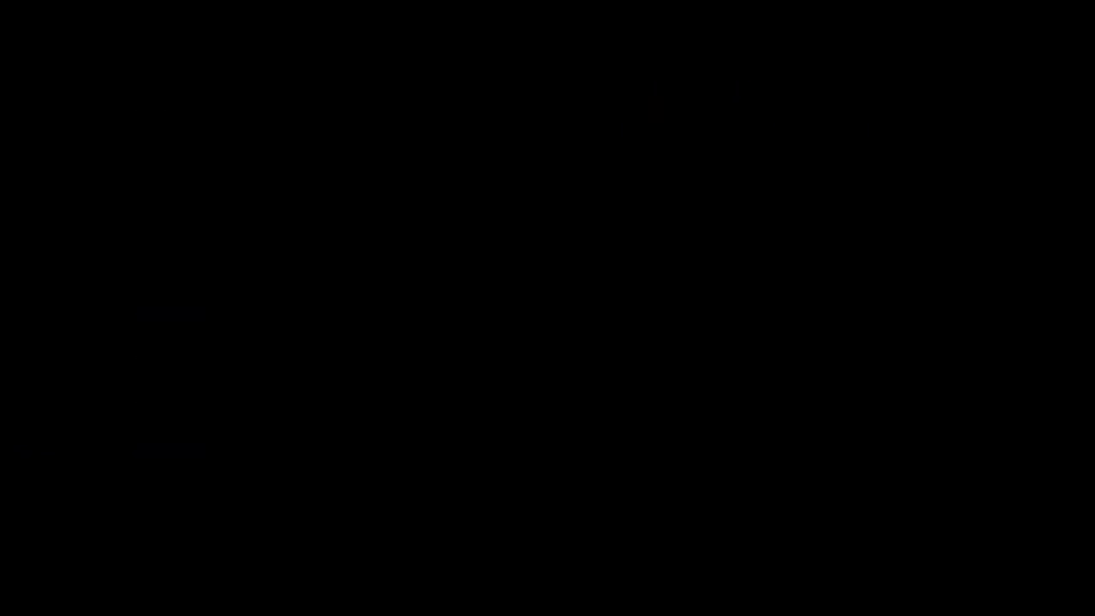